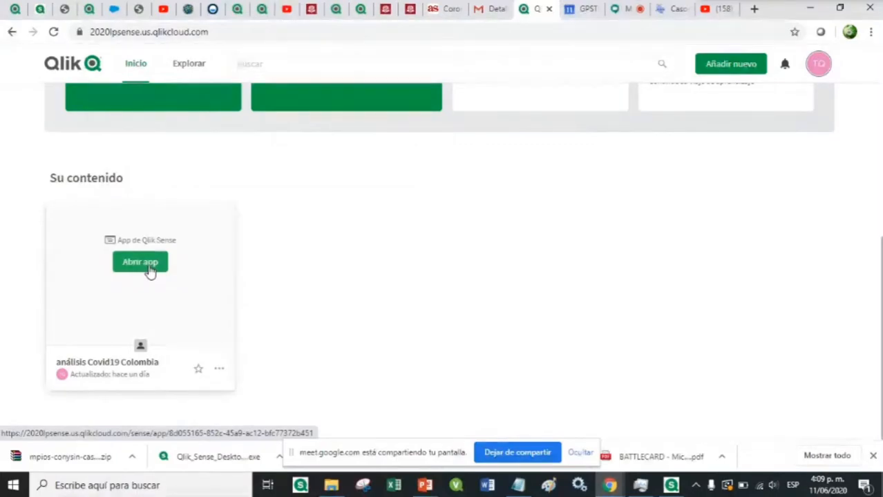
Open the análisis Covid19 Colombia app and its sheet "Mi nueva hoja"
click(141, 262)
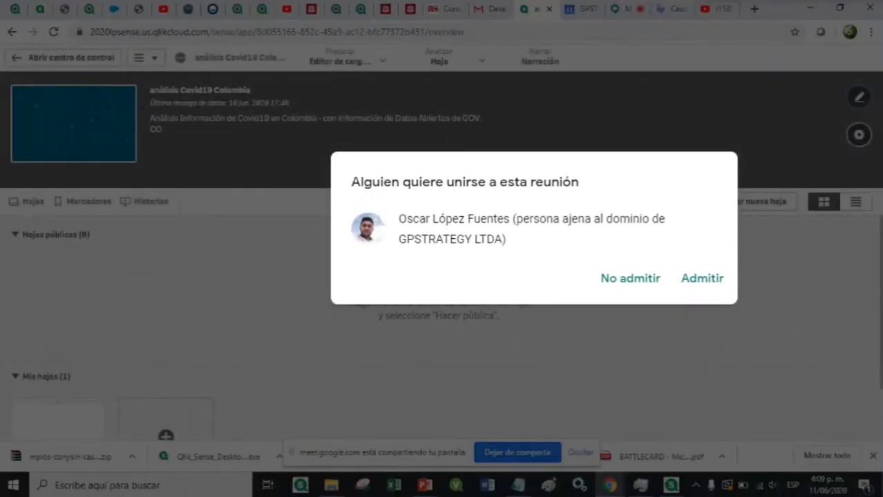
scroll(445, 229, down, 1)
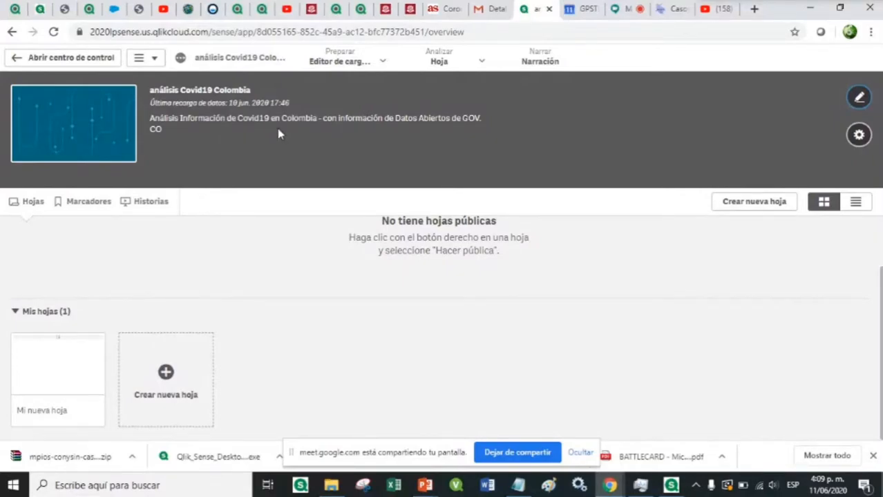
click(54, 375)
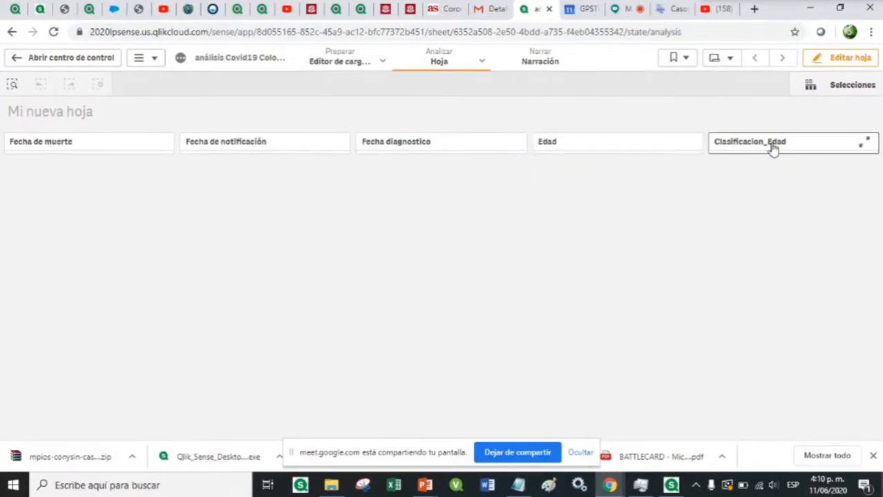
Review the values offered by the Edad, Fecha de muerte, Fecha de notificación and Clasificacion_Edad filters without selecting any
click(594, 148)
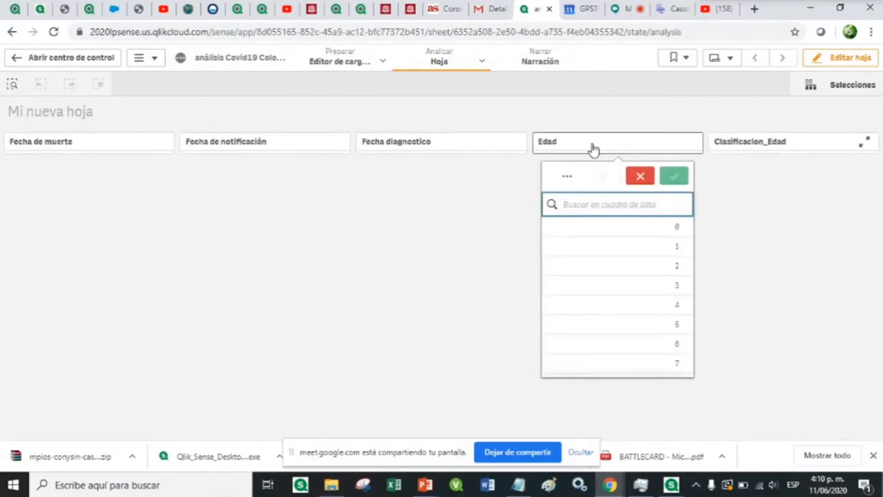
mouse_move(689, 231)
mouse_down()
mouse_move(689, 250)
mouse_move(691, 231)
mouse_up()
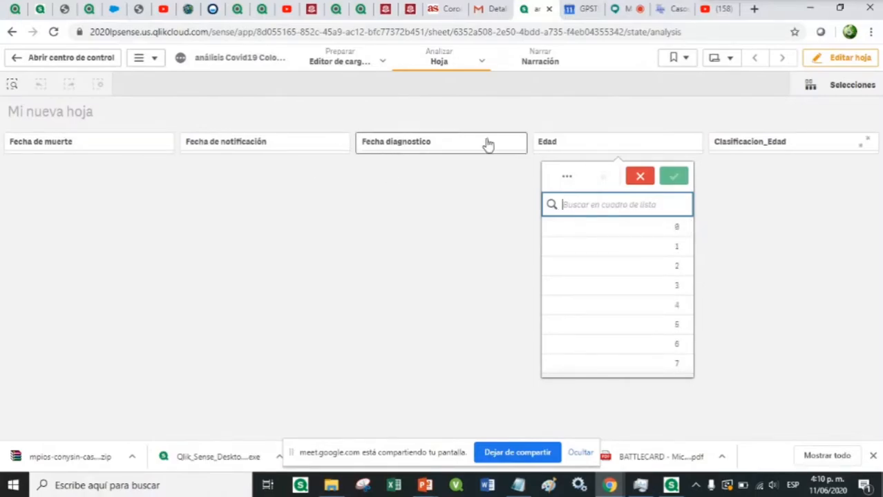
click(642, 178)
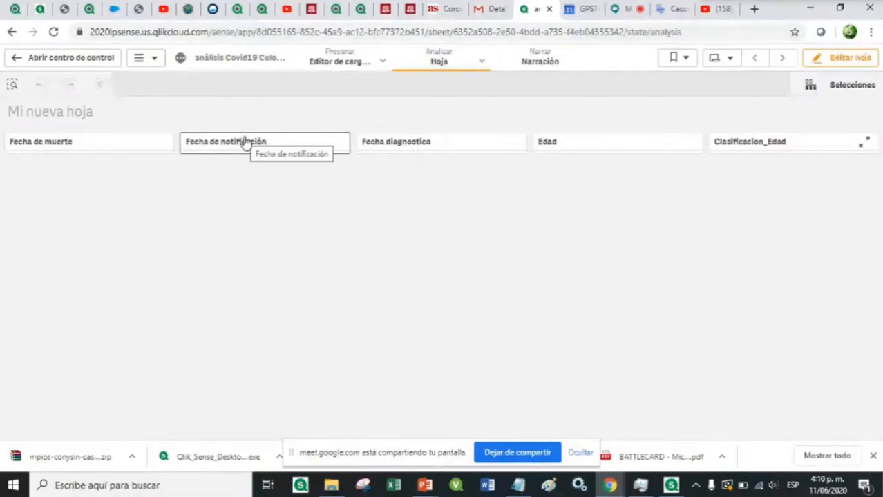
click(142, 143)
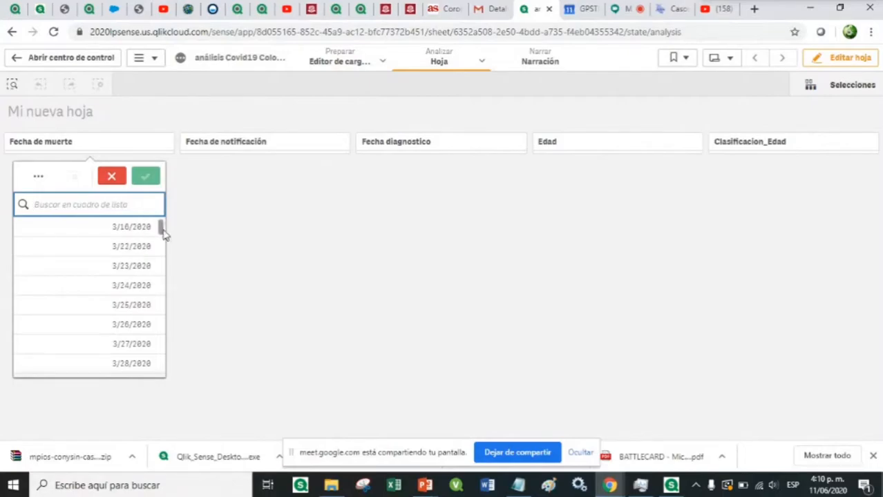
mouse_move(162, 232)
mouse_down()
mouse_move(173, 265)
mouse_move(160, 226)
mouse_up()
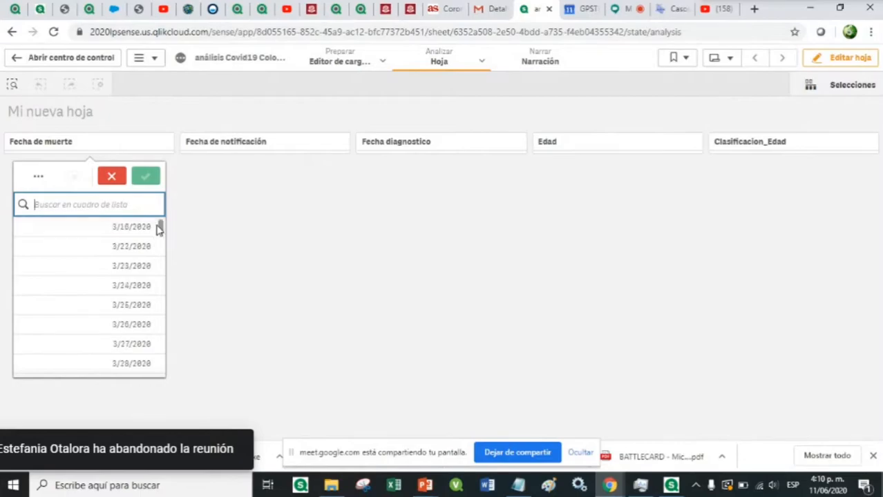
click(259, 149)
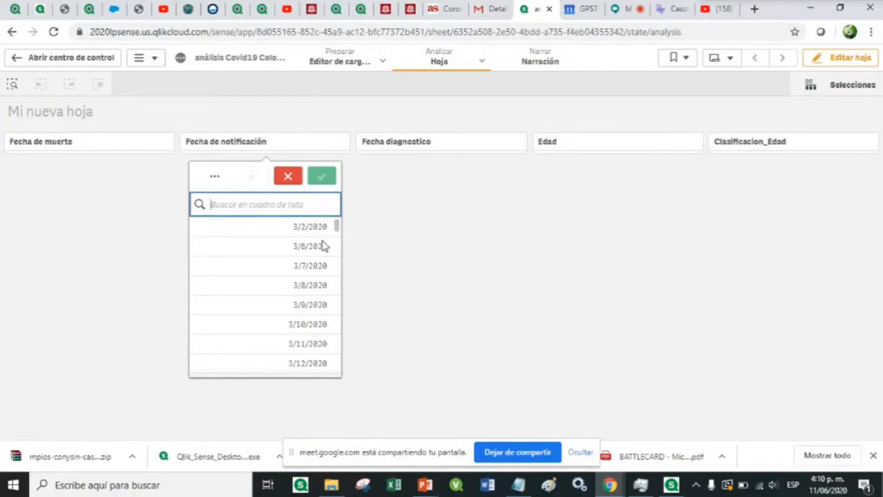
click(287, 178)
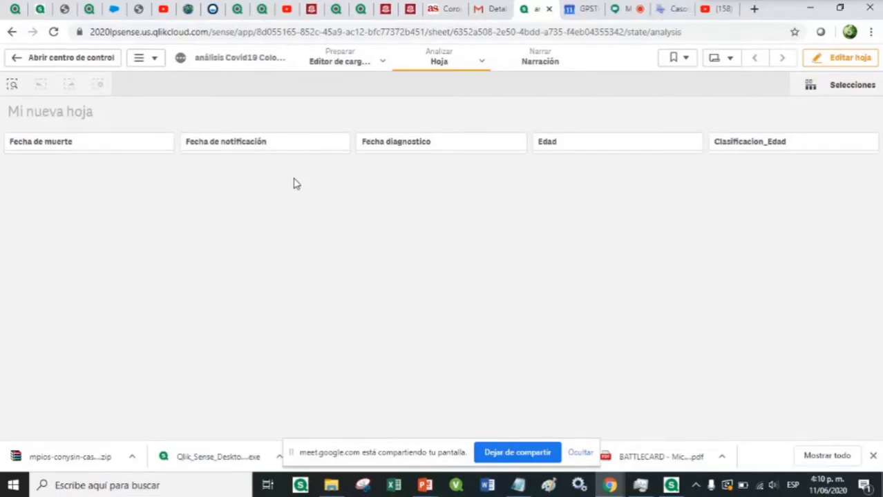
click(757, 148)
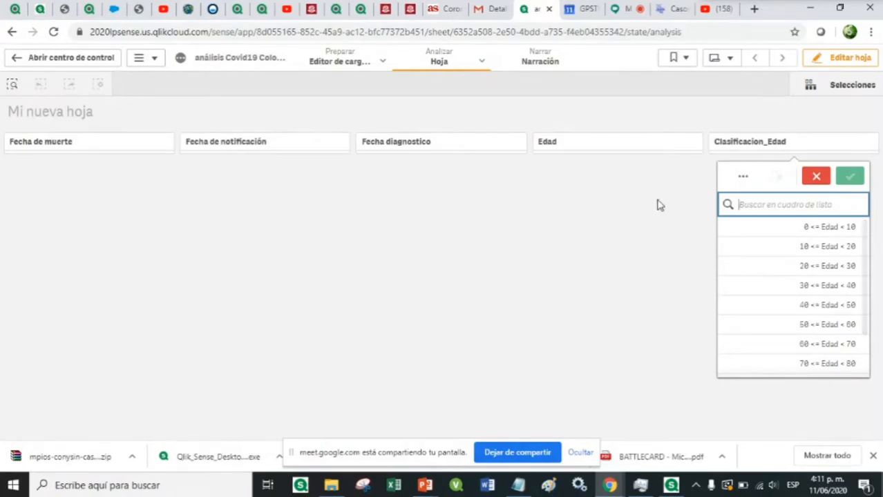
click(816, 177)
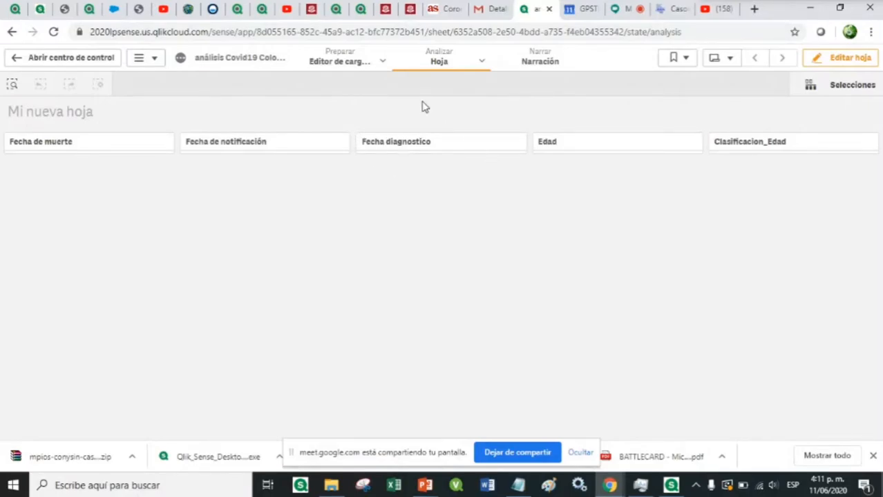
Open the app's load script and go to the LOAD block of Casos_positivos_de_COVID-19_en_Colombia
click(339, 60)
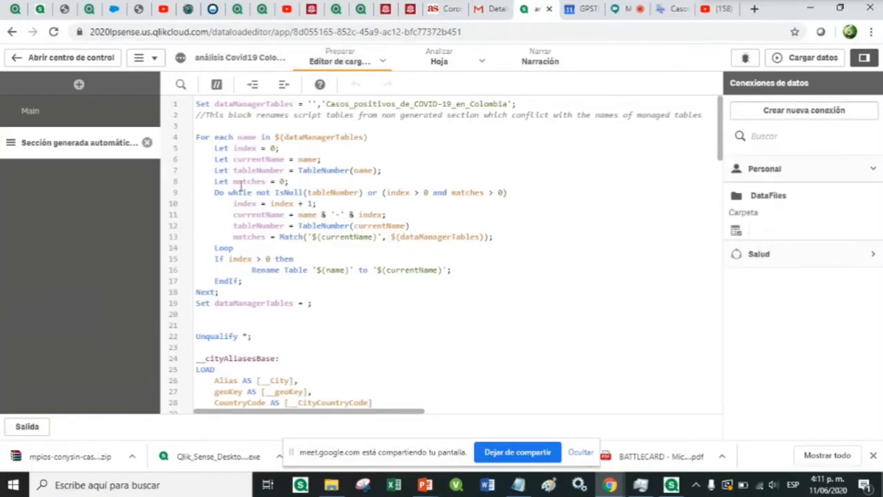
scroll(242, 222, down, 5)
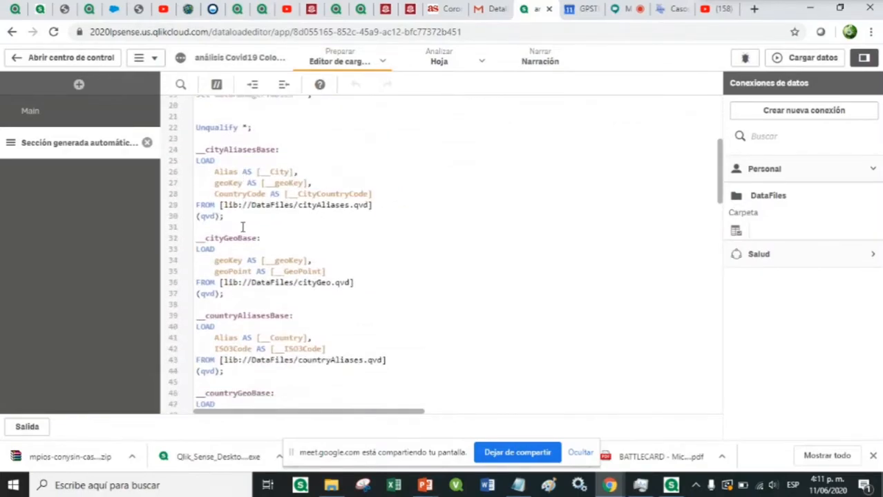
scroll(243, 225, down, 3)
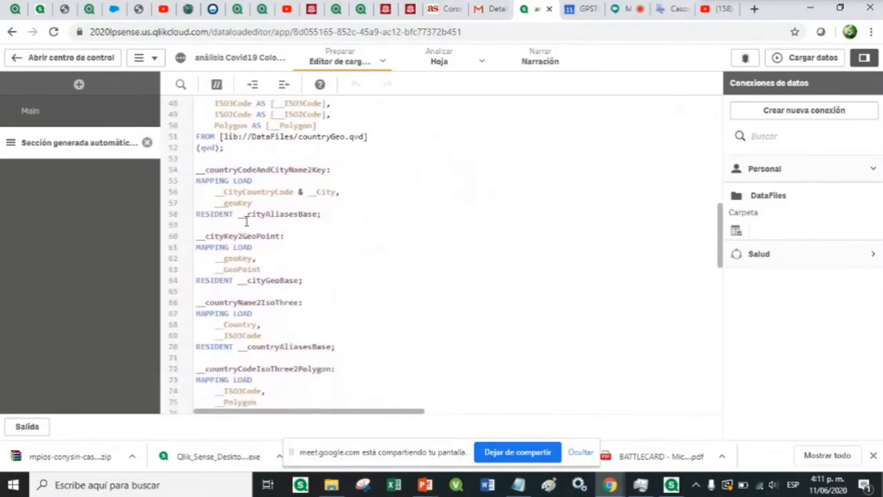
scroll(240, 236, down, 3)
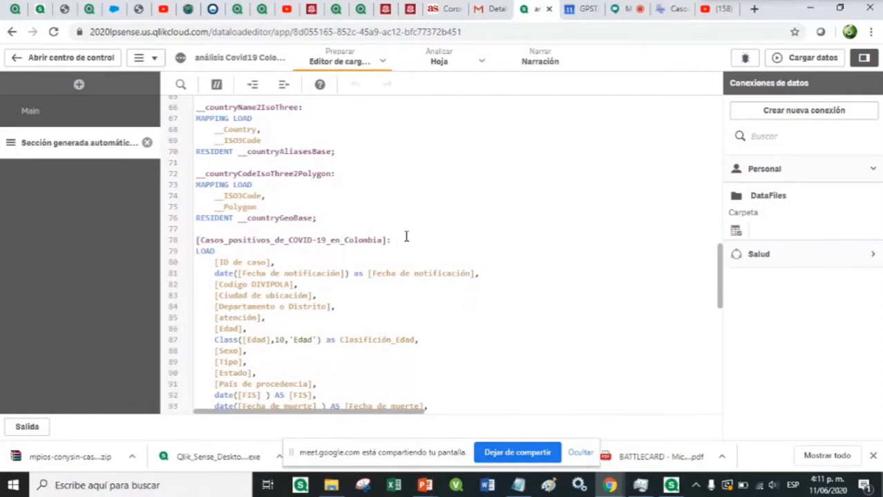
scroll(406, 237, down, 2)
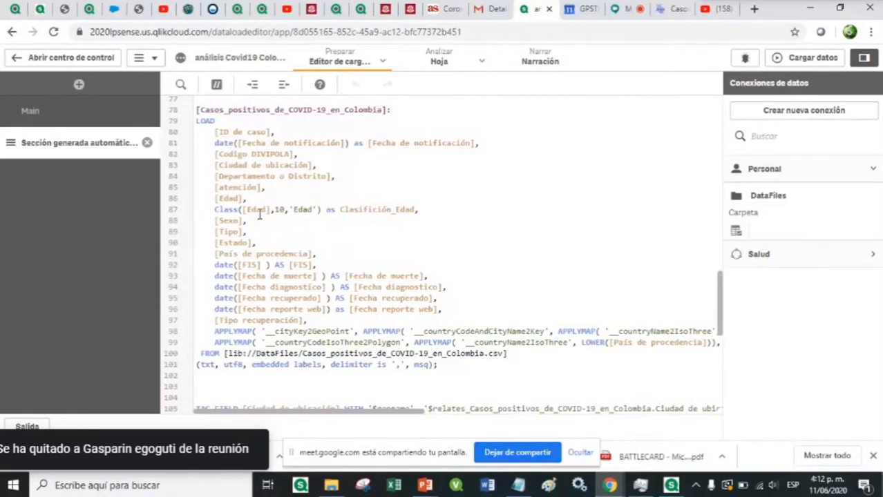
Copy the nested Rango_Edad if expression from the Notepad file codigo taller covid.txt into the script, between the Class([Edad],10,'Edad') line and [Sexo]
click(423, 209)
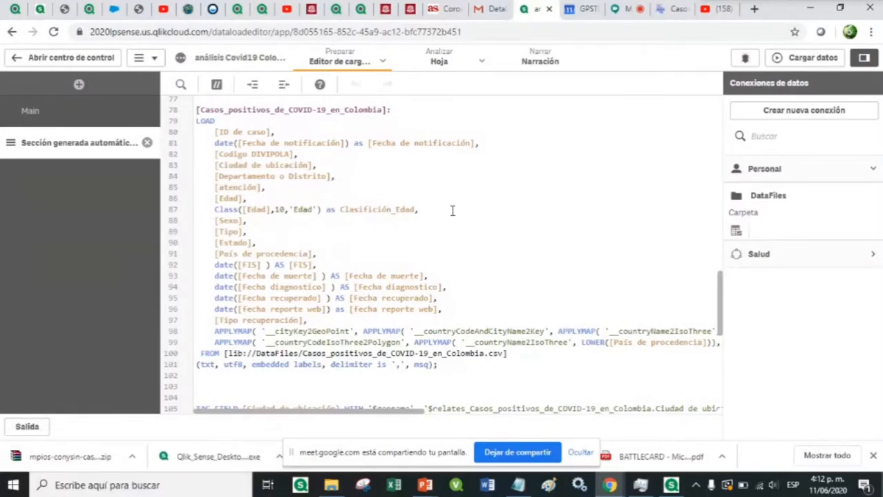
key(Return)
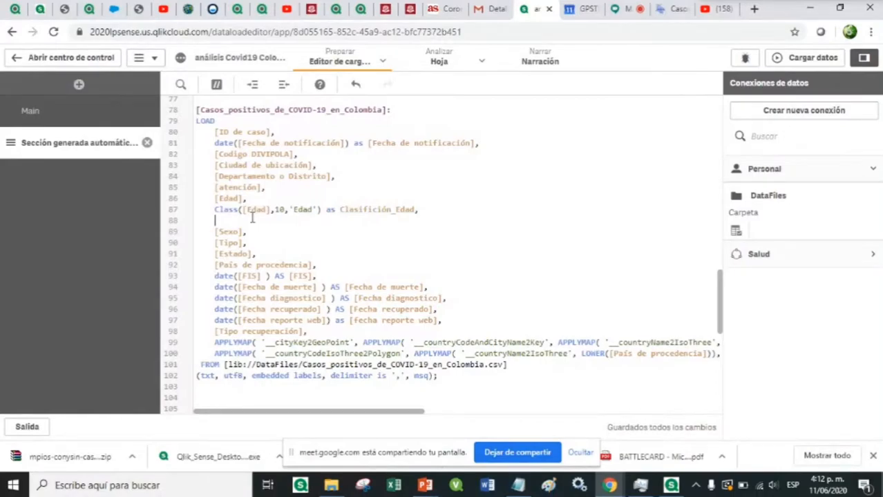
click(521, 491)
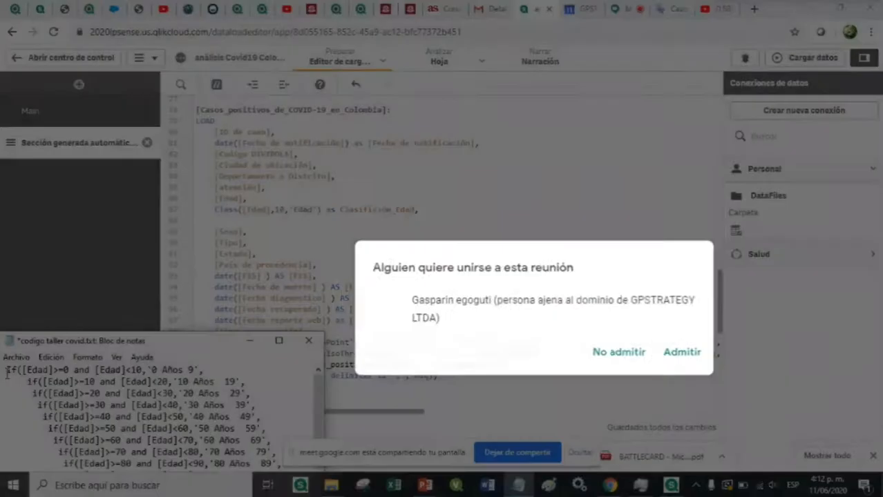
drag(5, 370, 266, 430)
scroll(263, 435, down, 2)
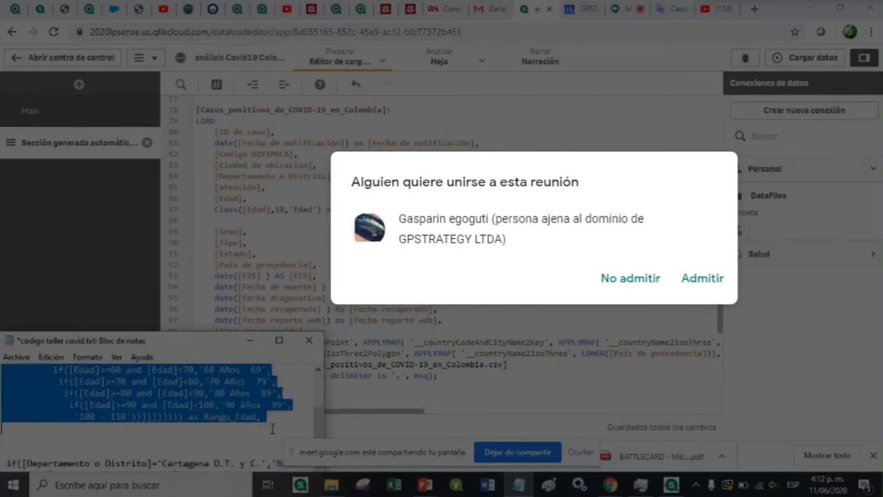
click(220, 221)
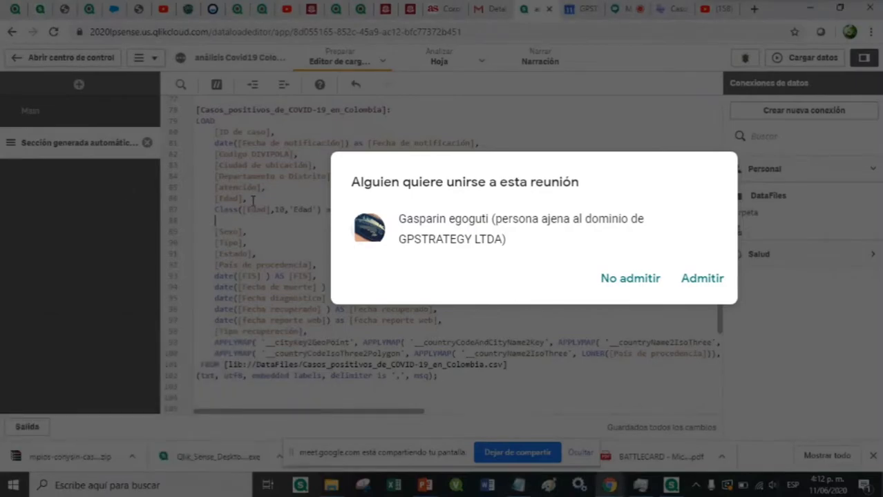
key(ctrl+v)
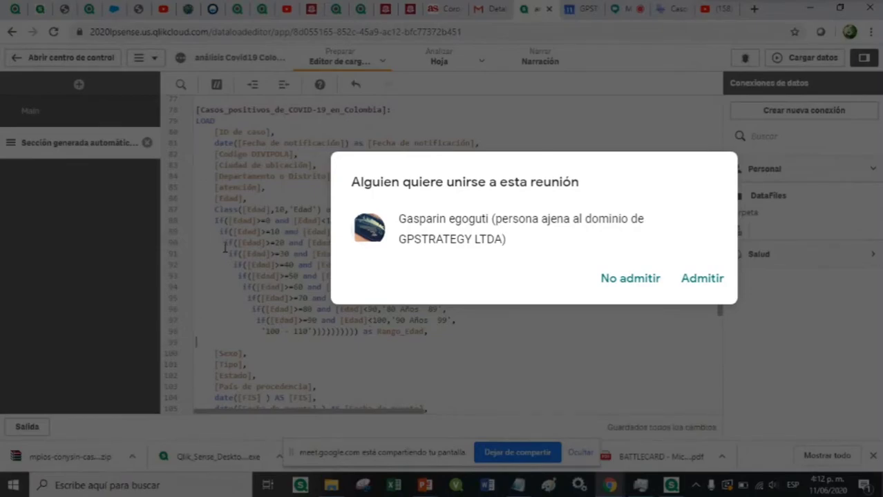
click(222, 339)
key(Delete)
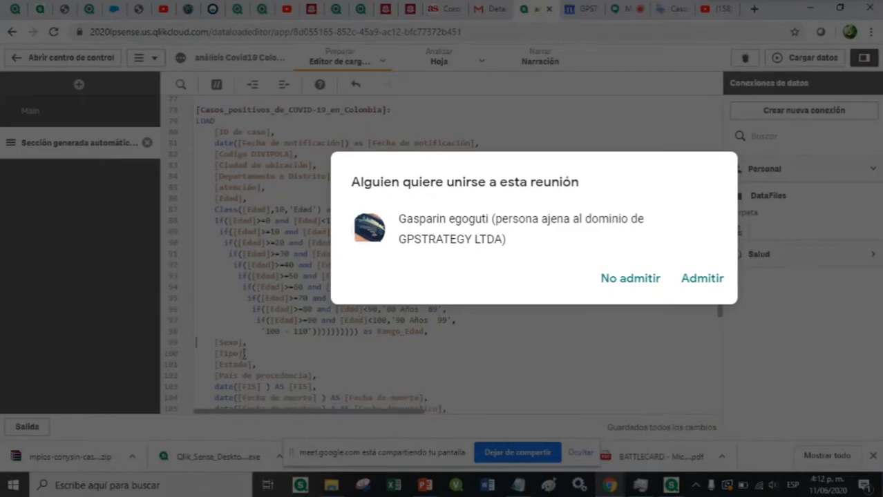
Switch to the Google Meet call, admit the waiting participant and post the copied age-range code in the chat
click(623, 9)
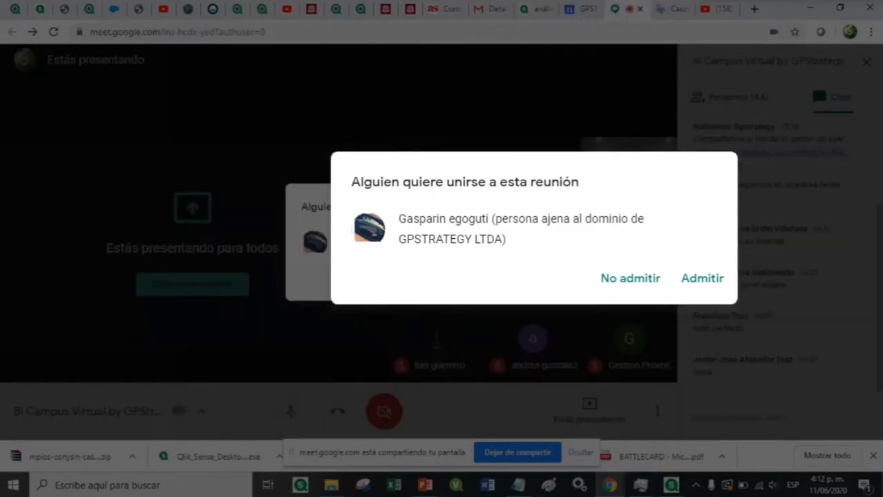
click(571, 281)
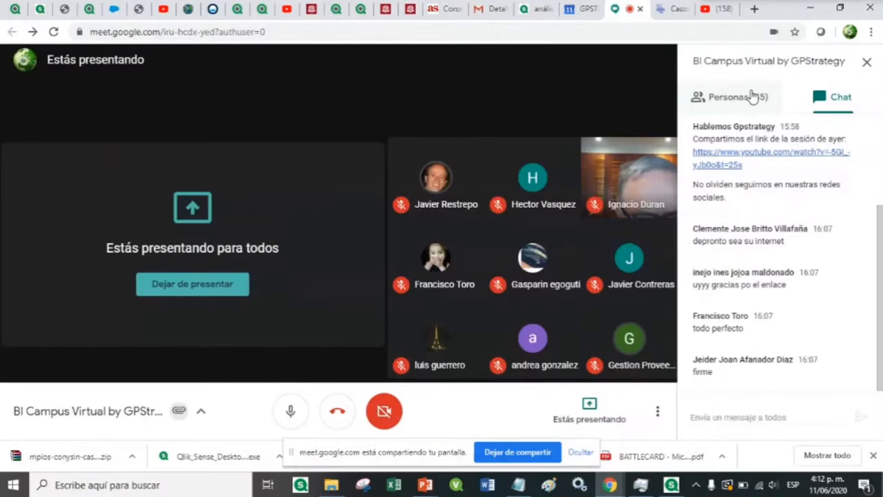
click(711, 418)
key(ctrl+v)
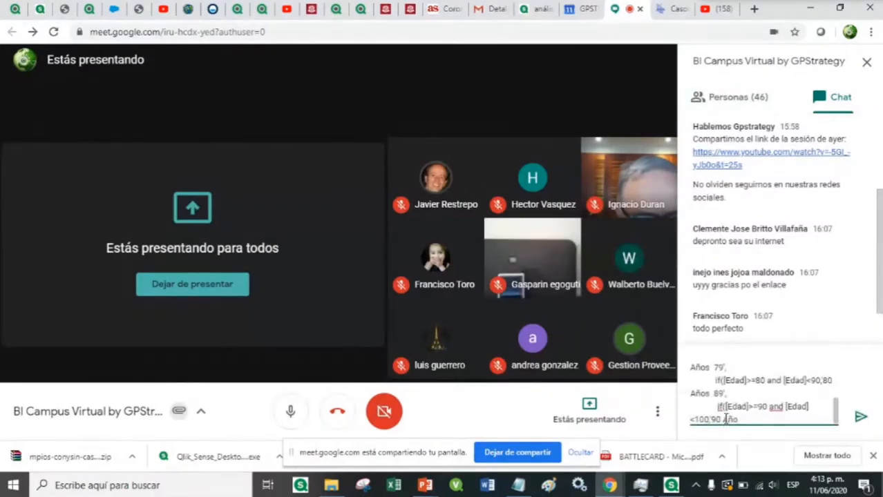
key(Return)
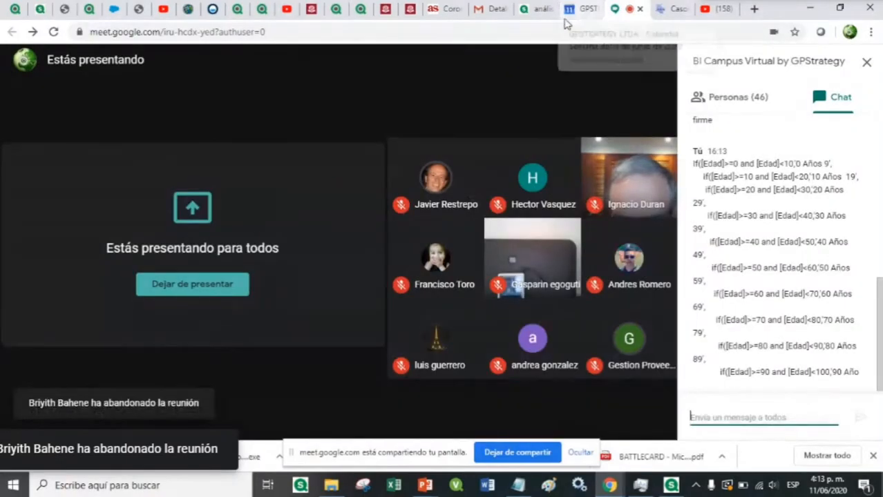
Back in the Qlik load script, set off the Rango_Edad expression with an empty line above and below it
click(543, 9)
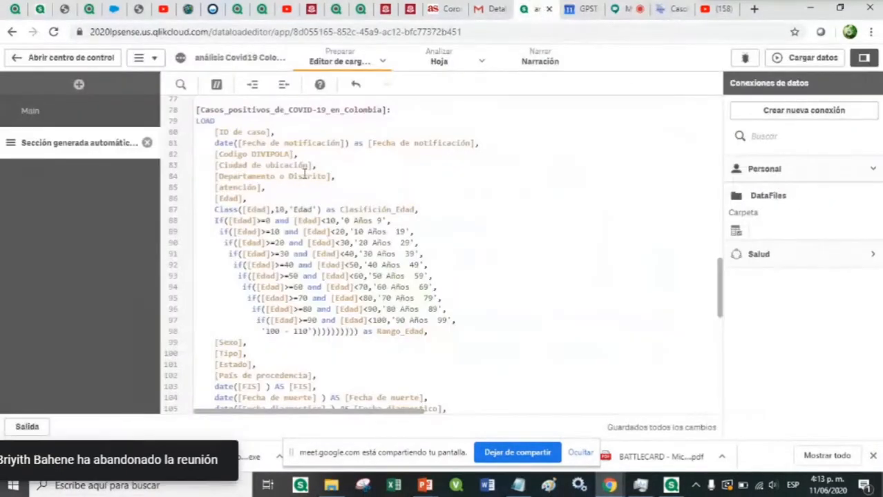
click(256, 196)
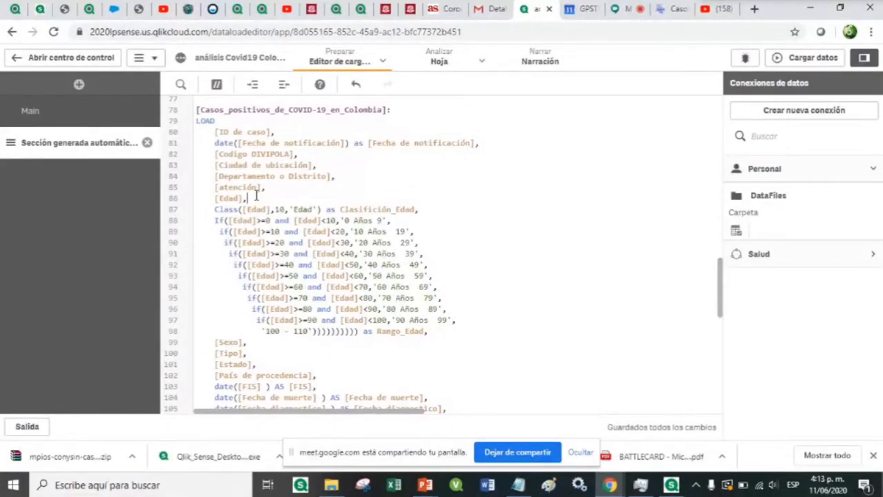
click(209, 212)
click(214, 226)
key(Return)
click(215, 353)
key(Return)
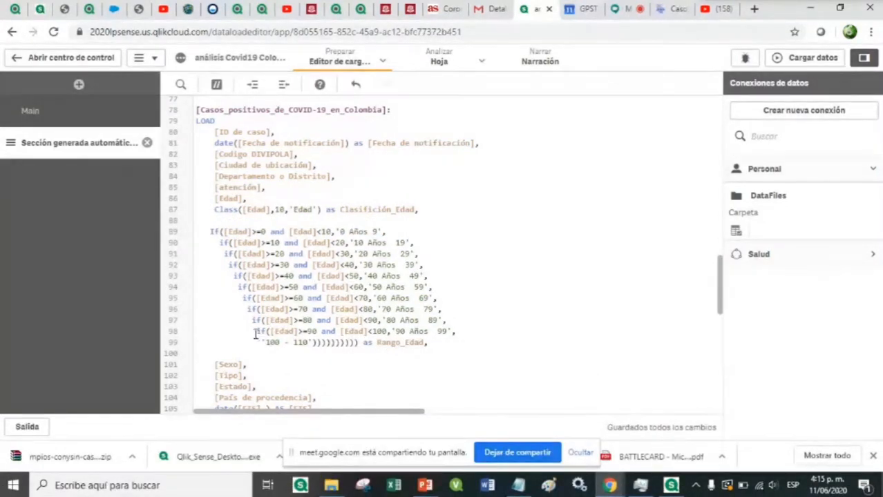
Examine the age conditions and range labels in the nested Rango_Edad expression, including its final '100 - 110' case
drag(255, 331, 405, 359)
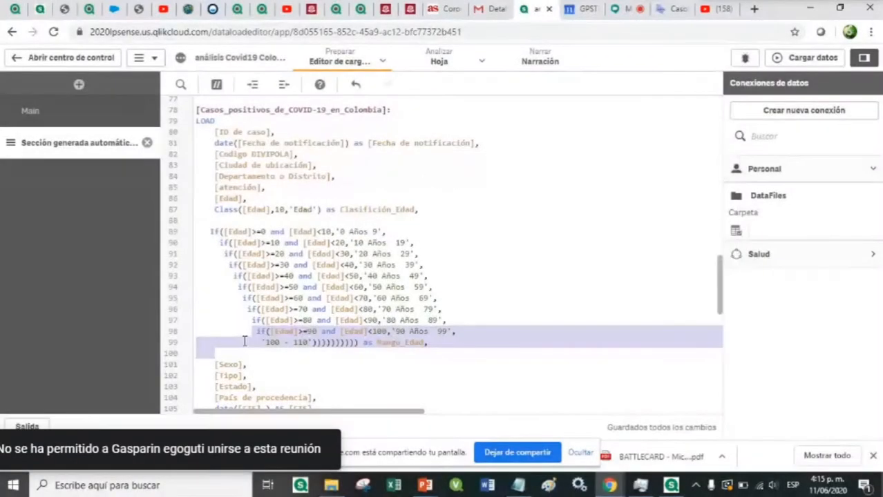
click(243, 339)
click(207, 233)
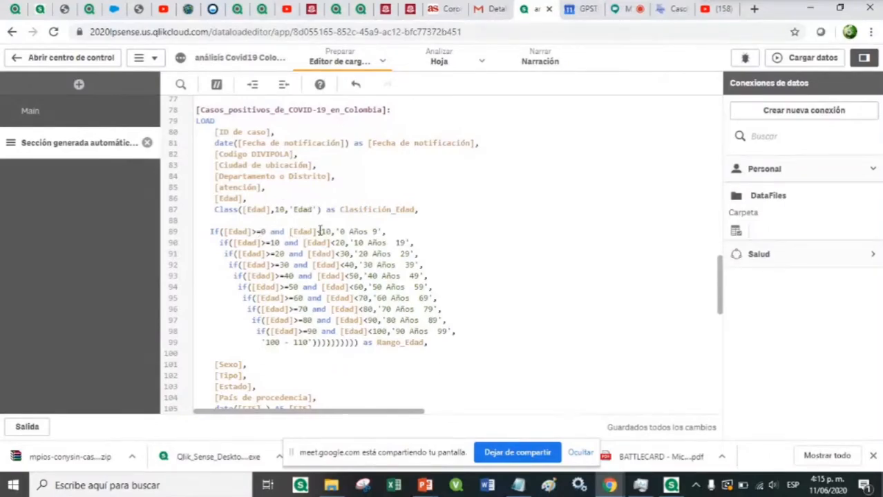
drag(339, 231, 378, 232)
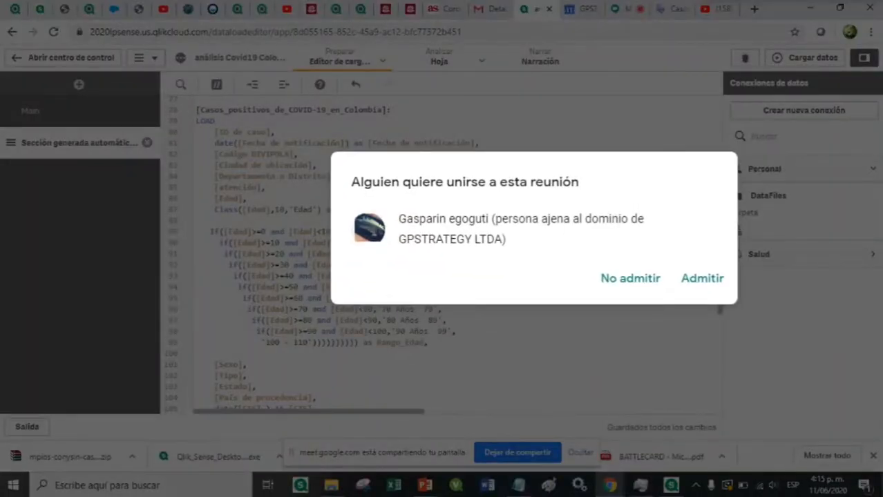
drag(353, 243, 391, 244)
click(388, 243)
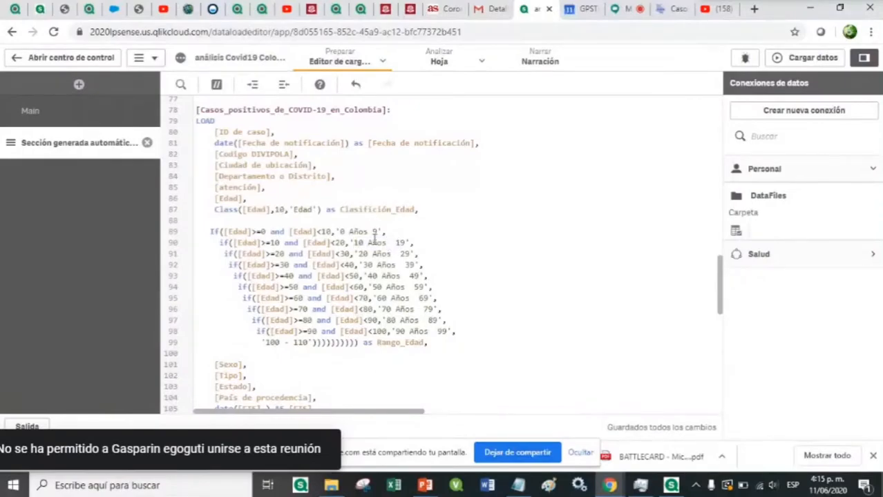
Remove the extra space before the upper age in the Rango_Edad labels, from '0 Años 9' through '90 Años 99'
key(Delete)
key(Delete)
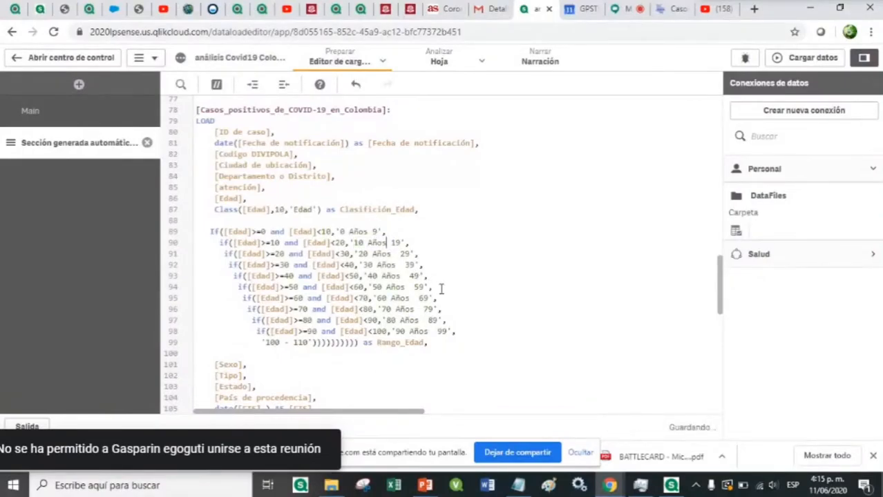
click(397, 256)
key(Delete)
click(401, 265)
key(Delete)
click(405, 276)
key(Delete)
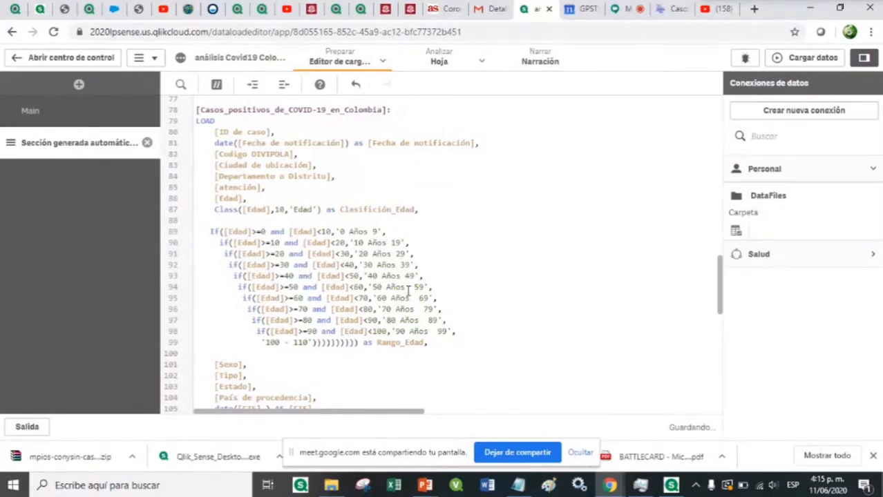
click(413, 298)
key(Delete)
click(417, 310)
key(Delete)
click(424, 321)
key(Delete)
click(434, 332)
key(Delete)
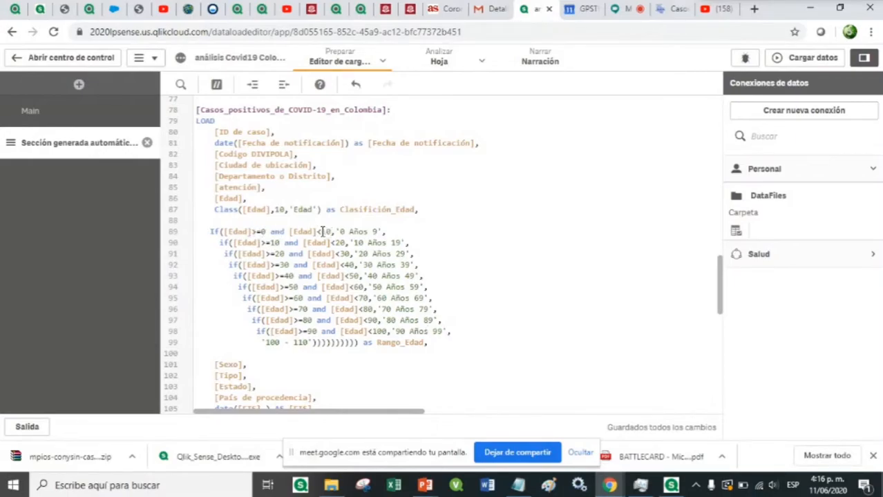
Load the app's data with the updated script and close the load progress report
drag(385, 232, 340, 232)
click(390, 231)
click(801, 59)
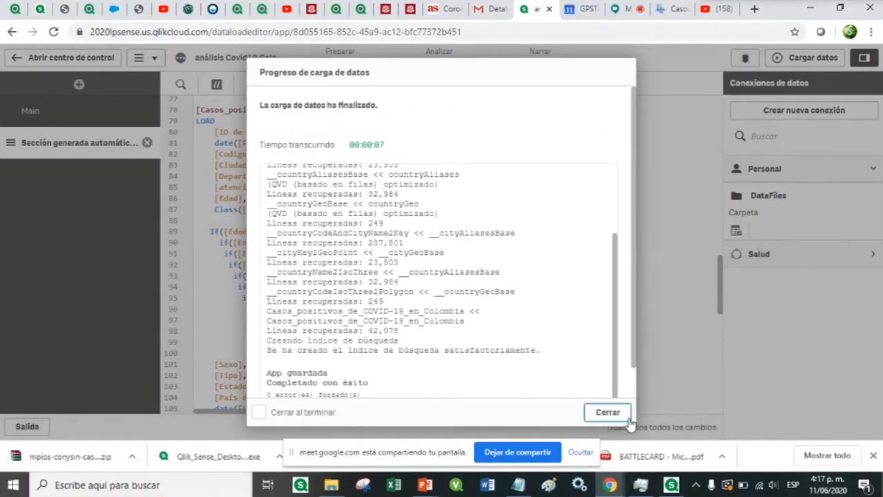
click(622, 417)
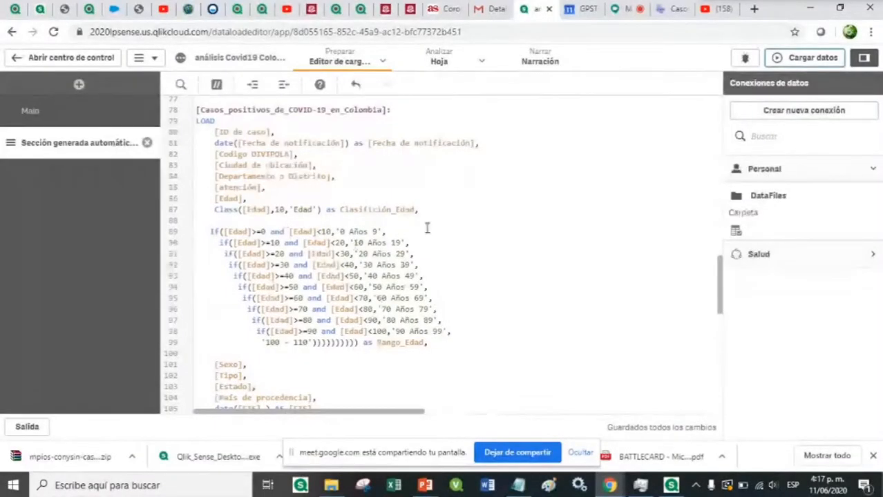
Compare the sheet's invalid Clasificacion_Edad filter with the alias of the Class([Edad],10,'Edad') line in the load script
click(440, 60)
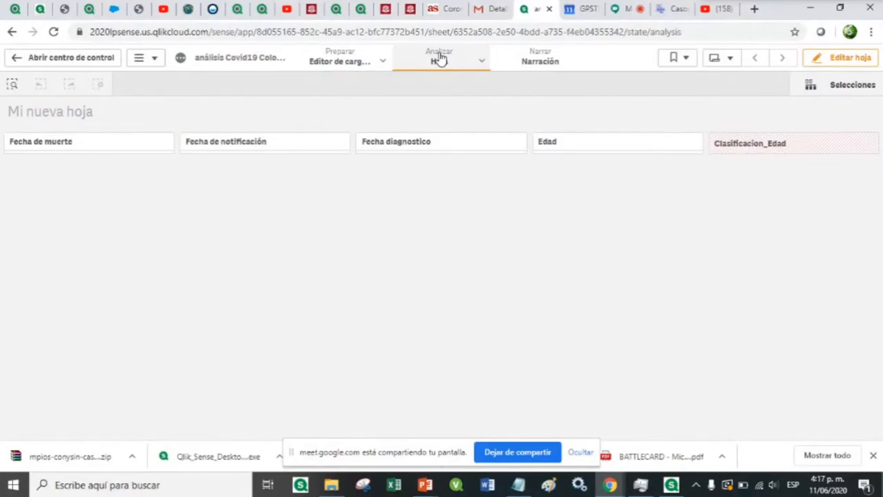
click(352, 61)
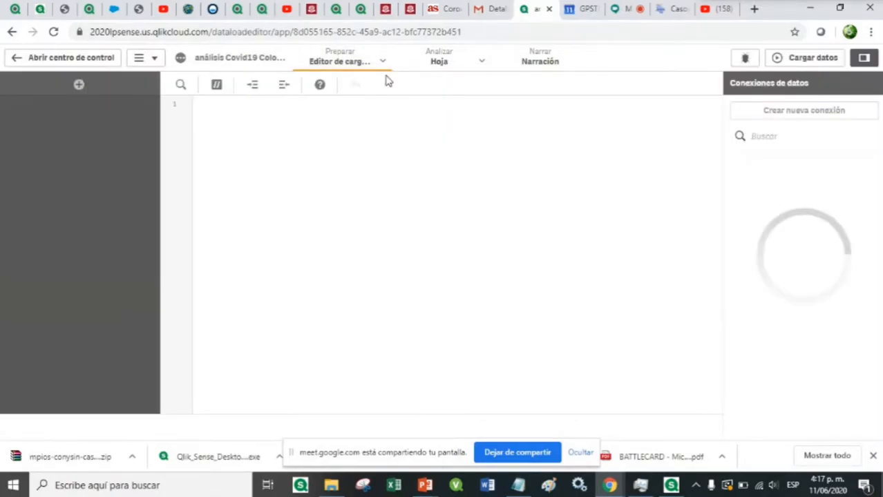
scroll(353, 298, down, 12)
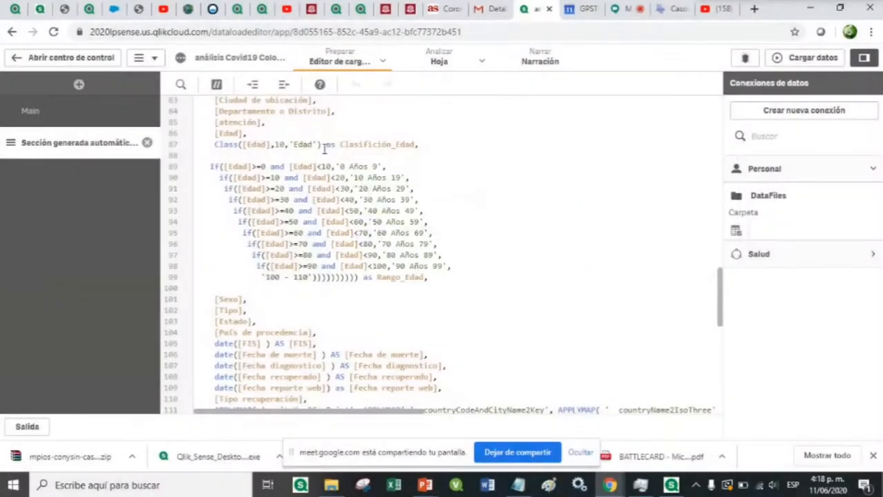
Edit the sheet Mi nueva hoja and add the Rango_Edad field to the filter pane as a dimension
click(442, 61)
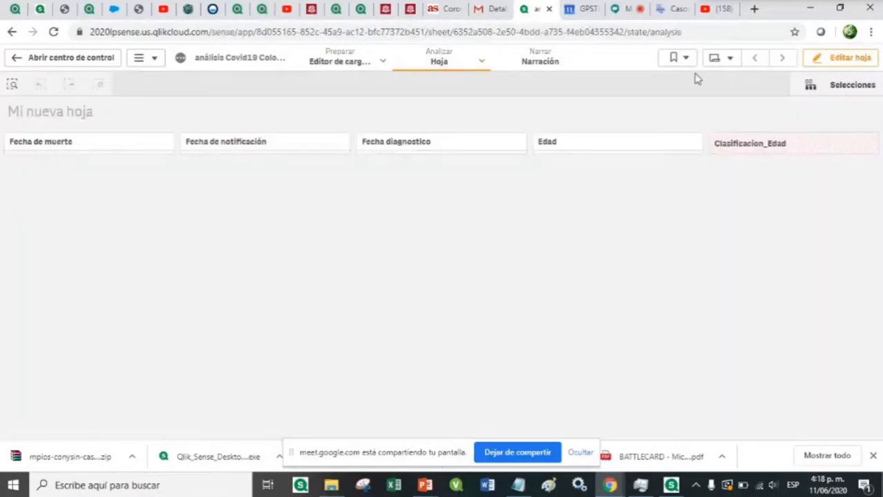
click(829, 58)
click(587, 126)
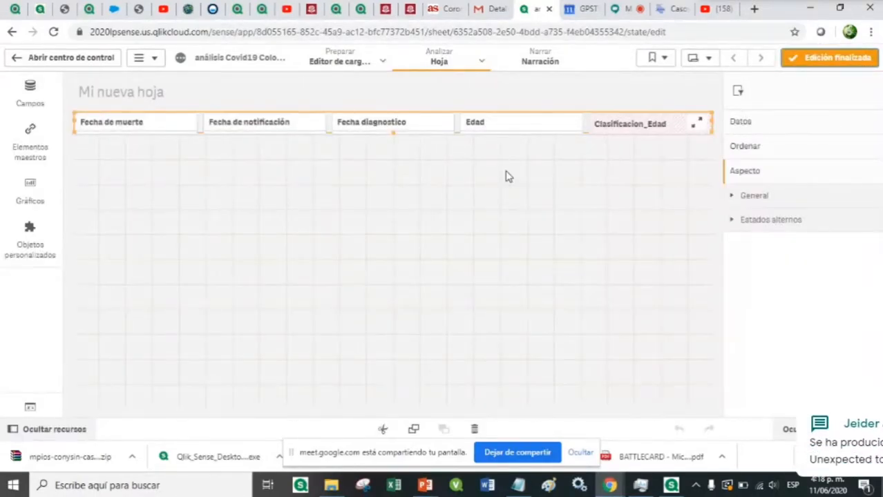
click(741, 124)
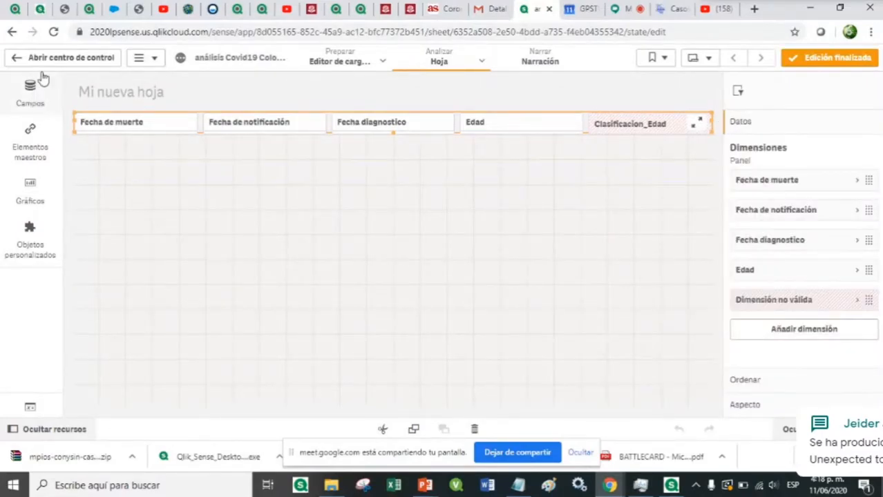
click(31, 95)
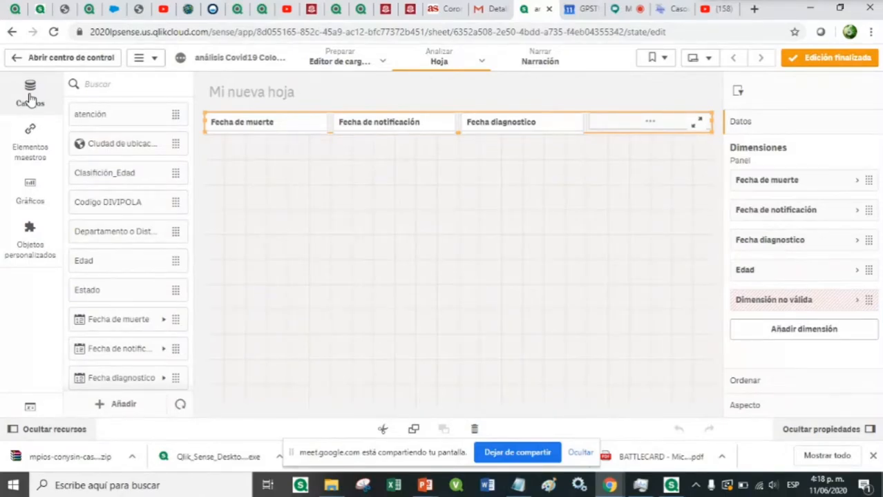
click(96, 83)
text(ra)
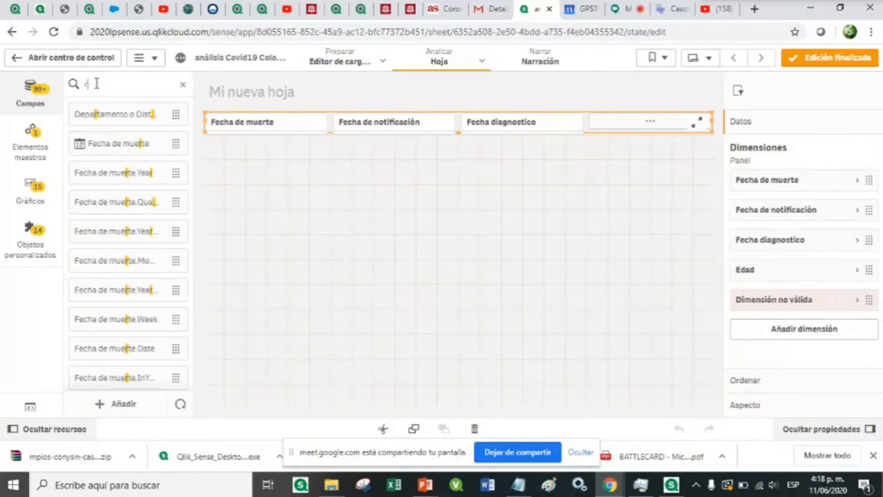
text(n)
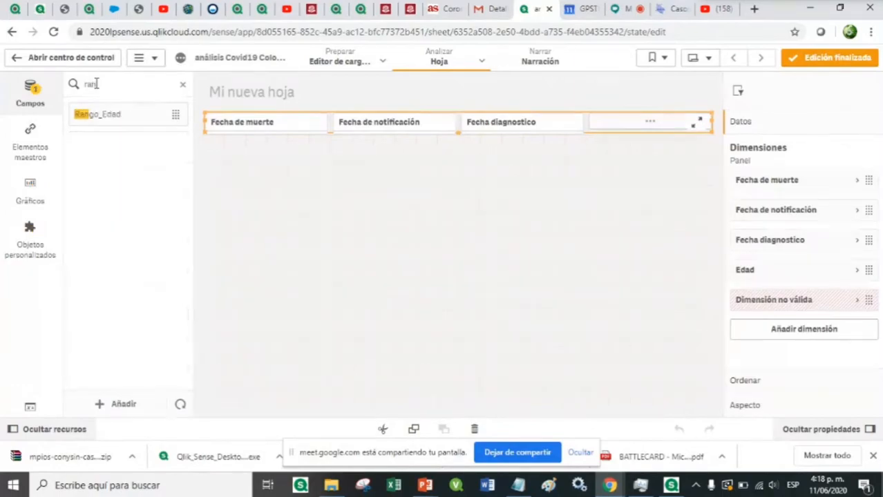
text(g)
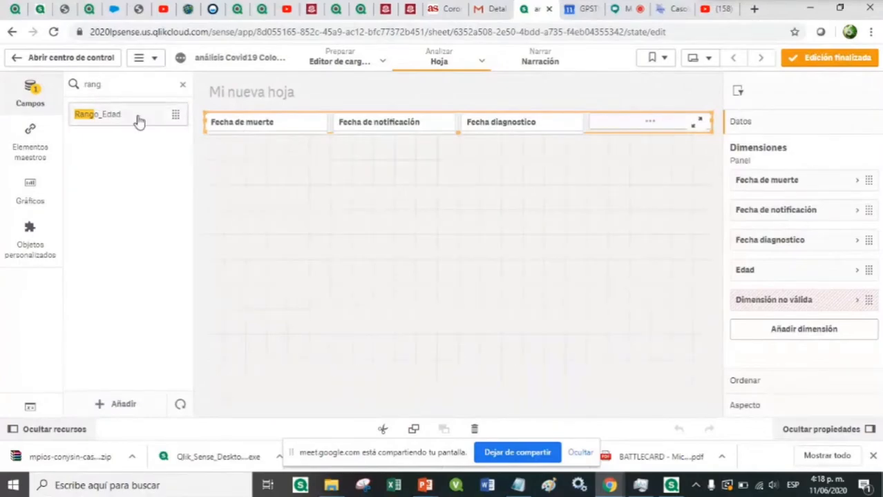
drag(115, 121, 482, 131)
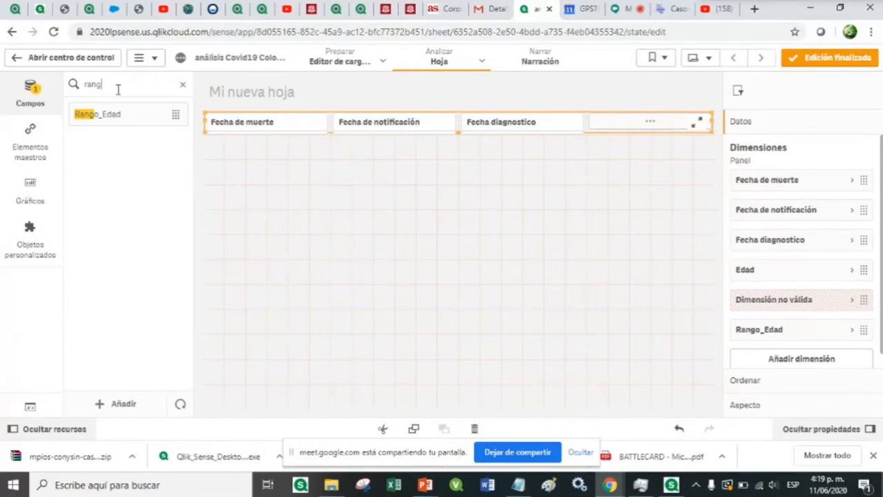
Replace the filter pane's invalid dimension with the Clasifición_Edad field and finish editing the sheet
key(BackSpace)
key(BackSpace)
key(BackSpace)
key(BackSpace)
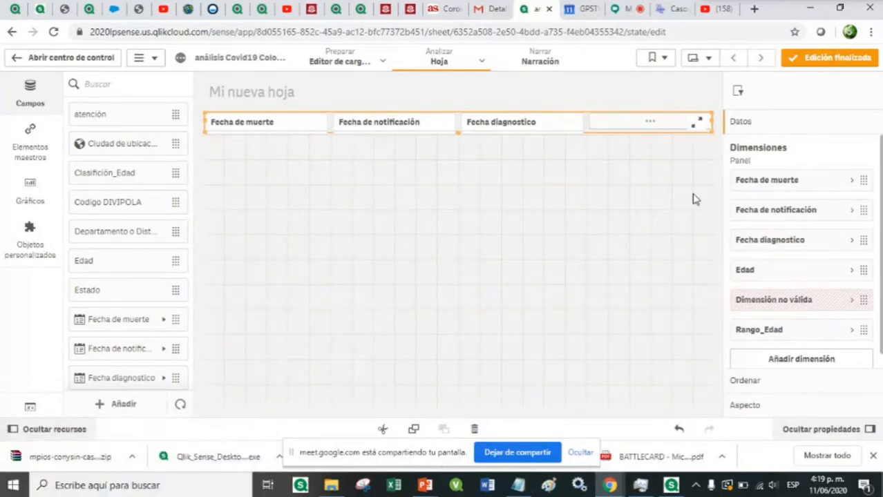
right_click(780, 303)
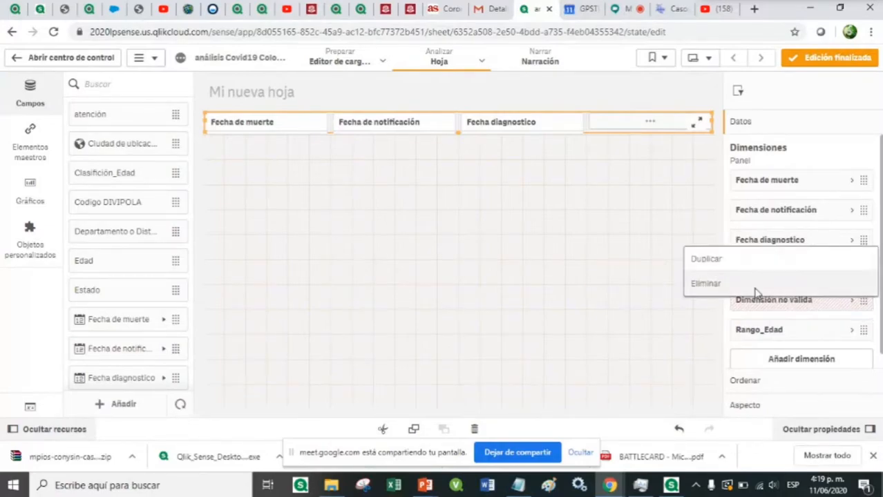
click(756, 290)
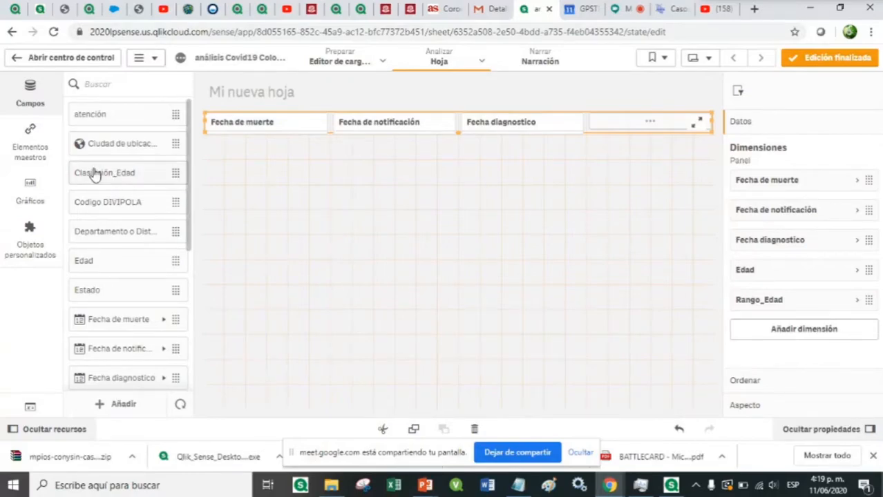
drag(97, 178, 529, 127)
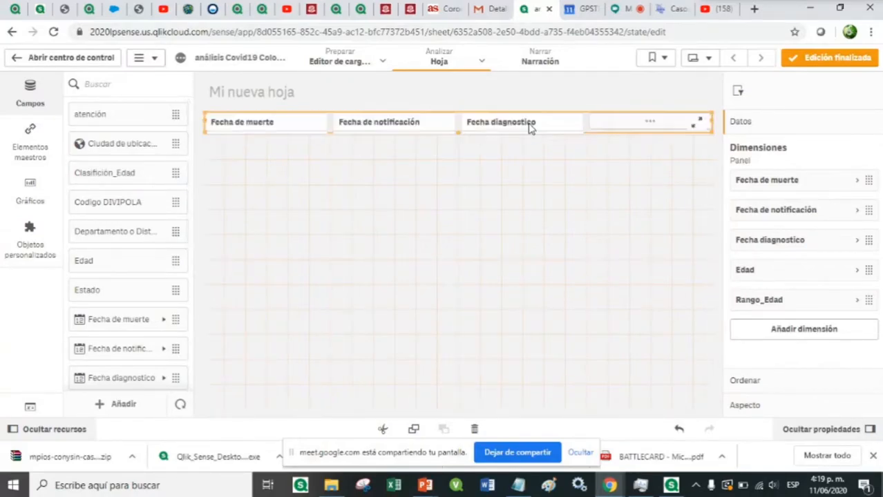
click(817, 60)
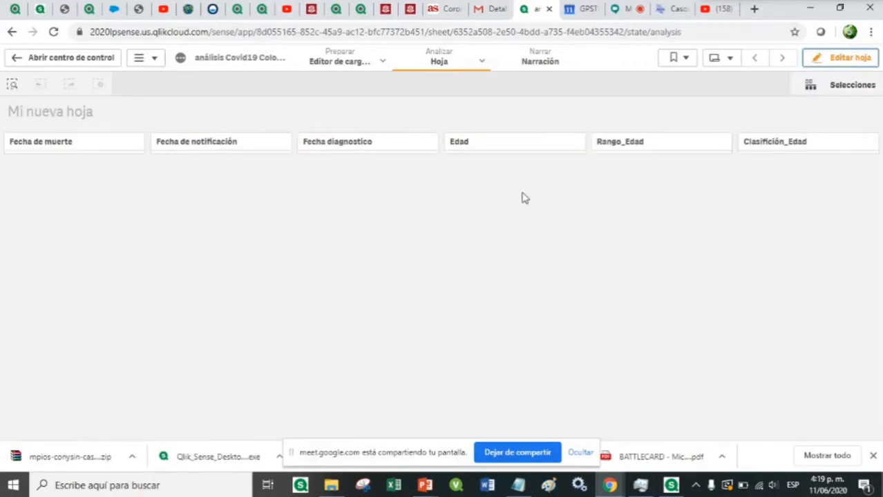
Filter the sheet by the Rango_Edad value '30 Años 39' to check its matching Edad values, and clear the selection
click(646, 150)
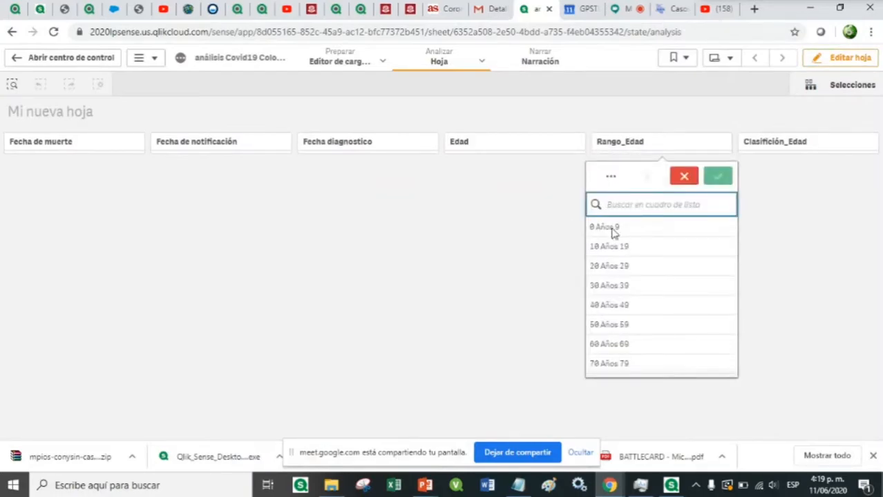
scroll(627, 319, down, 1)
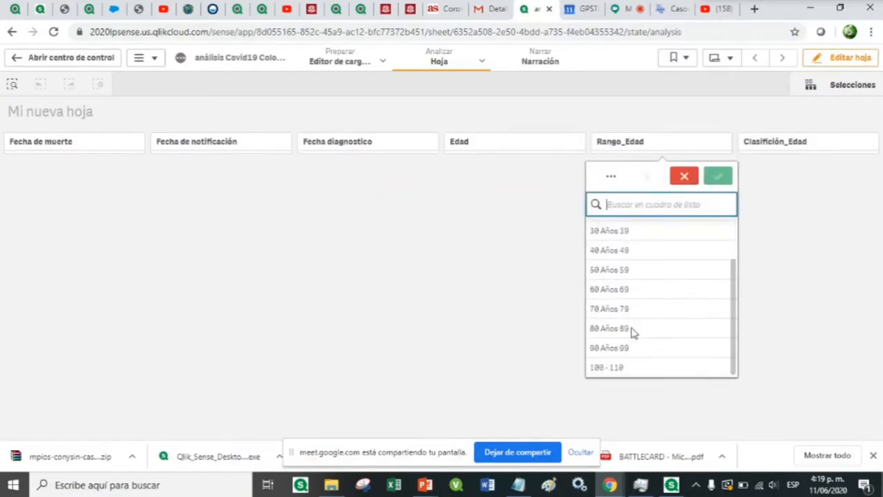
scroll(633, 332, up, 1)
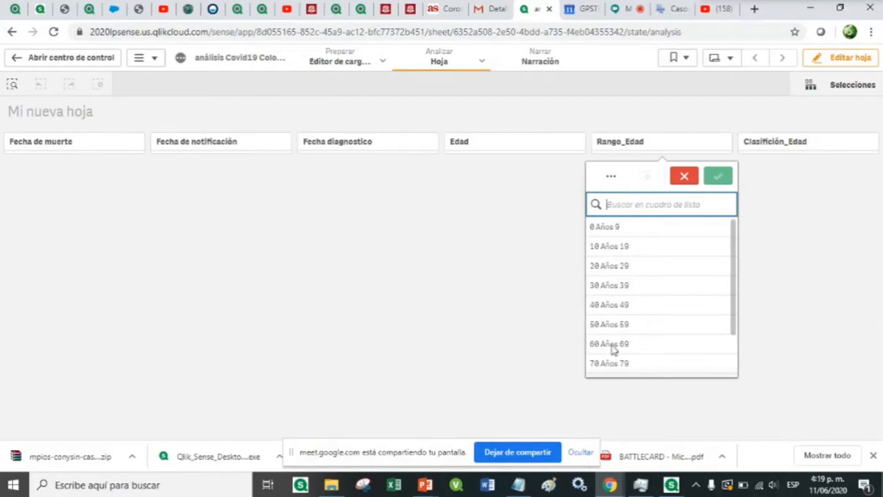
click(612, 288)
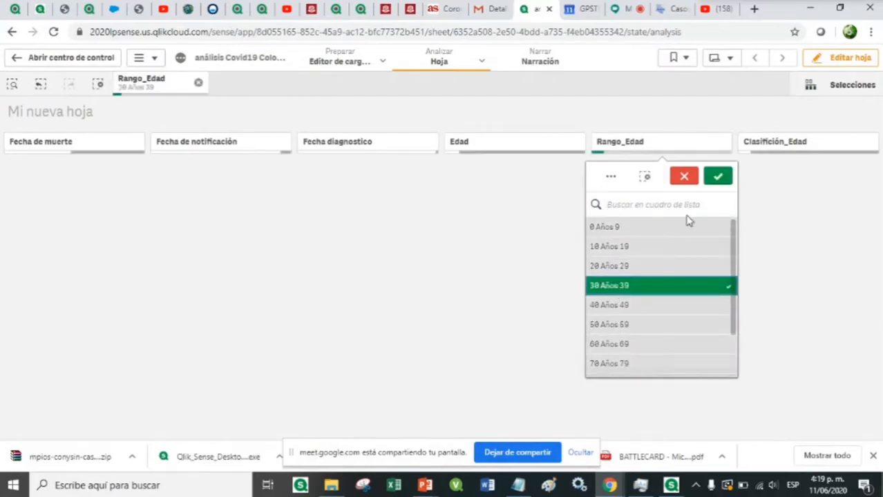
click(718, 179)
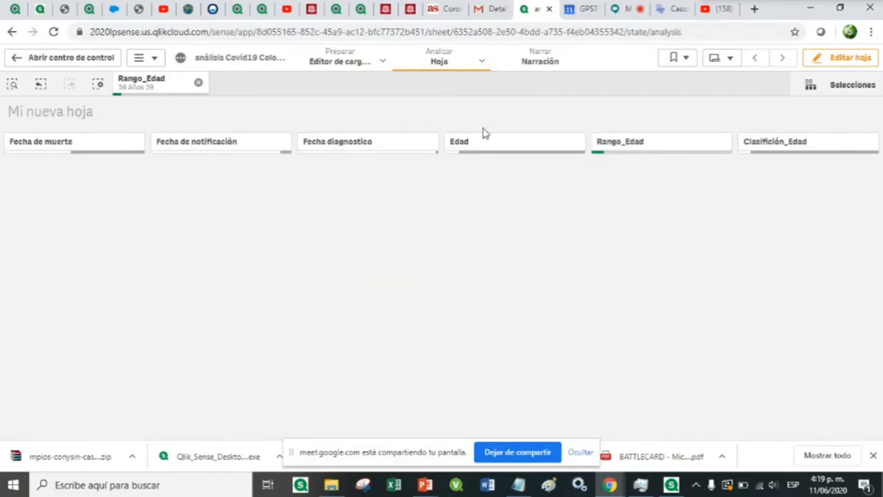
click(501, 150)
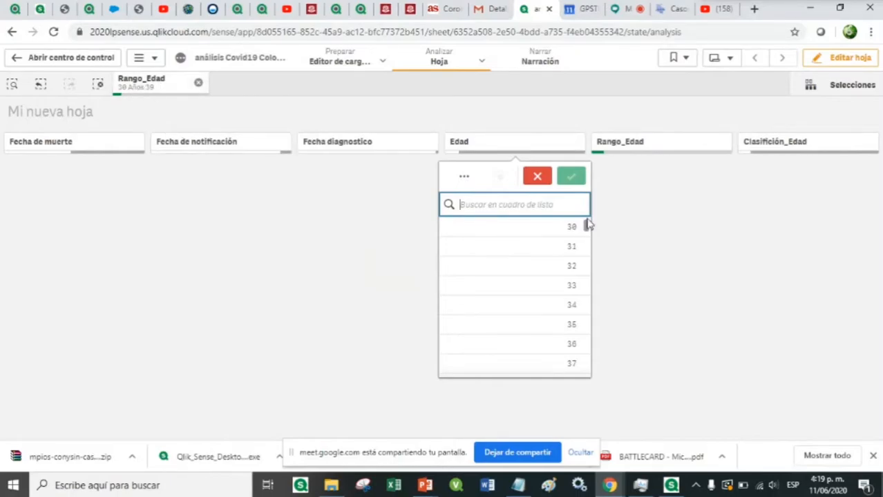
mouse_move(586, 227)
mouse_down()
mouse_move(586, 243)
mouse_move(587, 227)
mouse_up()
click(550, 177)
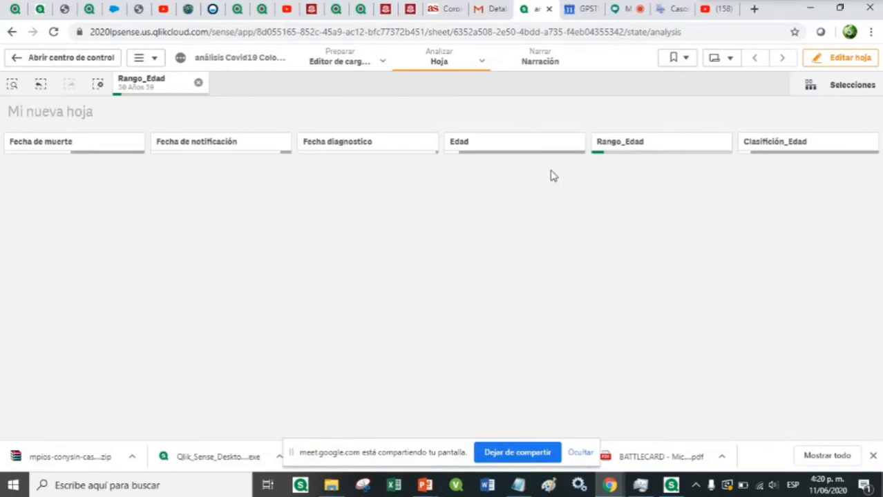
click(197, 83)
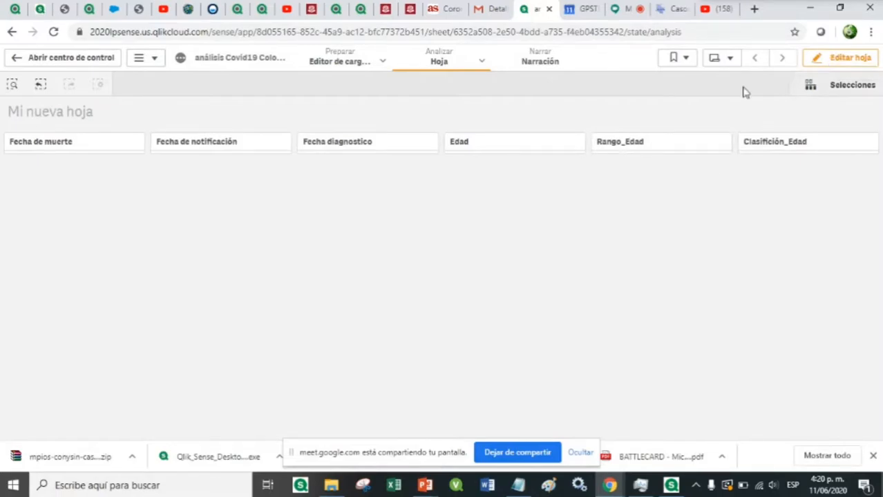
Return to the load script and highlight the [Ciudad de ubicación] and [Departamento o Distrito] lines in the Casos_positivos_de_COVID-19_en_Colombia load
click(352, 63)
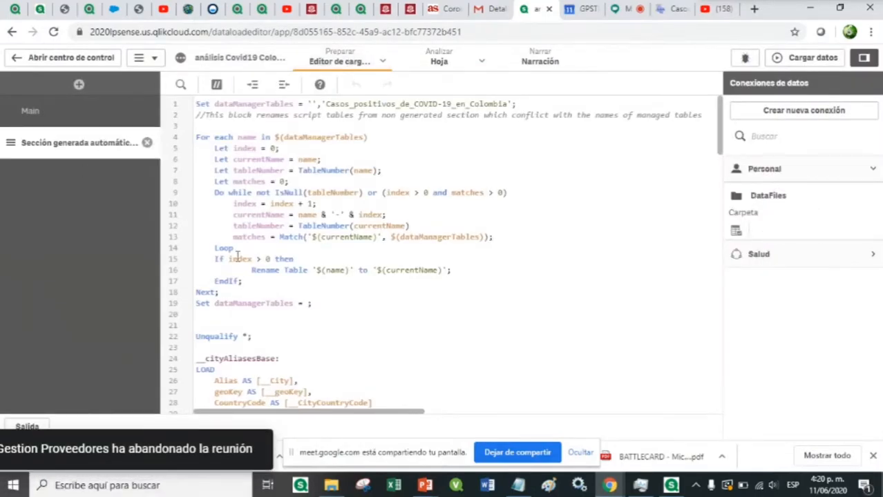
scroll(247, 324, down, 15)
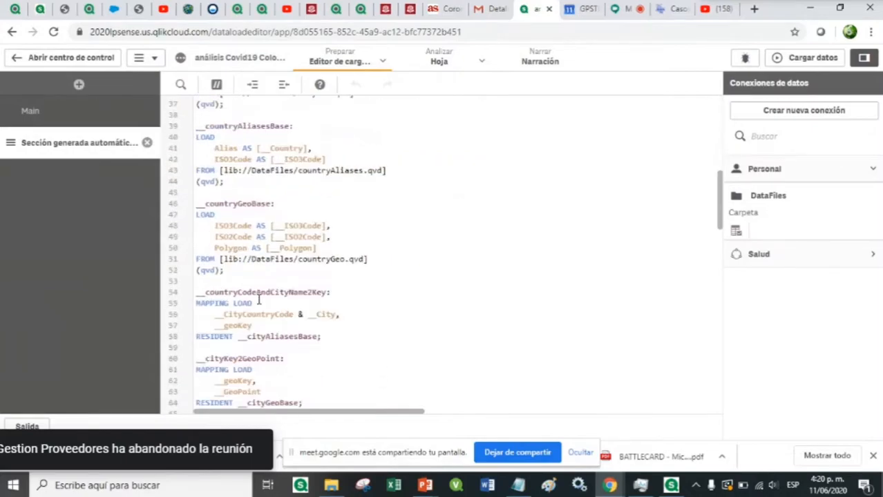
scroll(259, 298, down, 10)
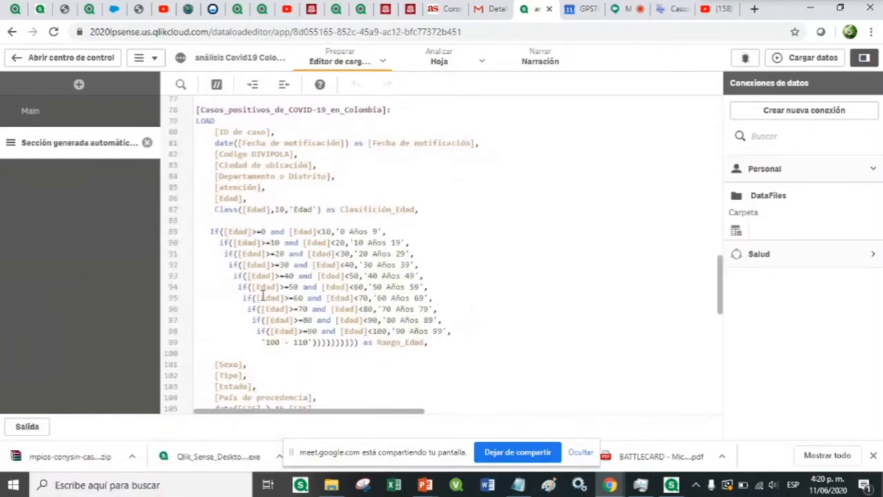
scroll(264, 295, down, 2)
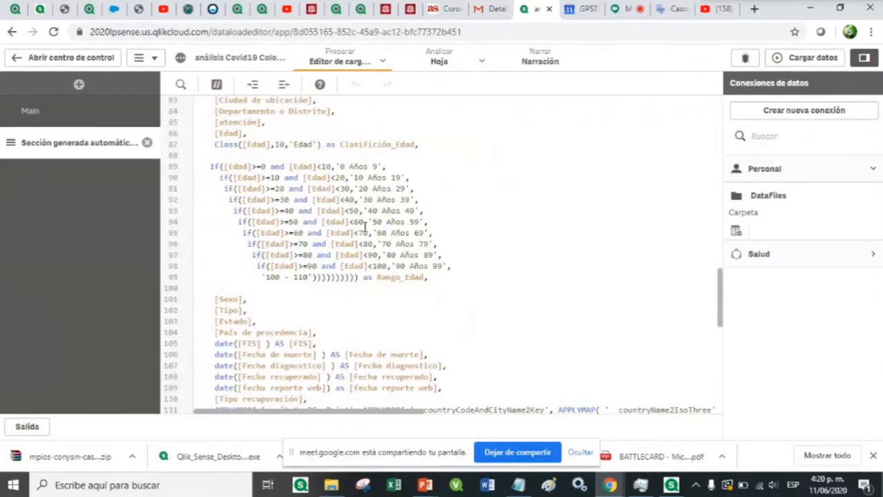
scroll(364, 218, up, 2)
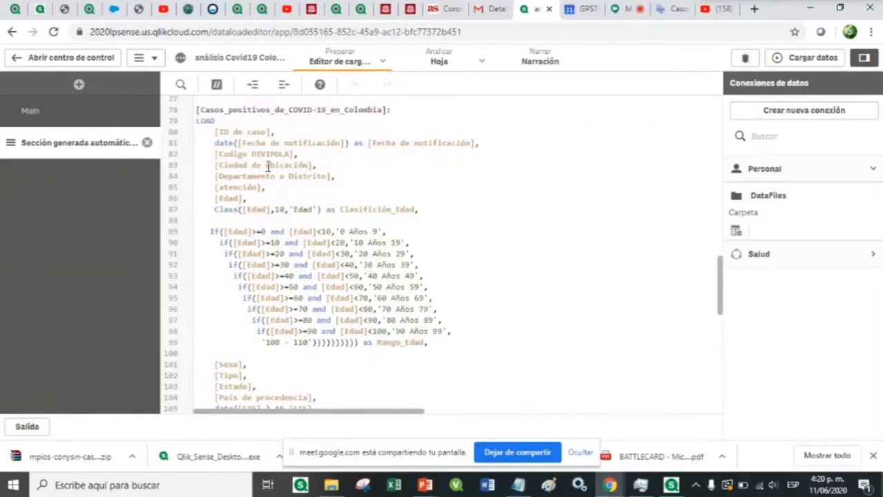
drag(208, 168, 334, 174)
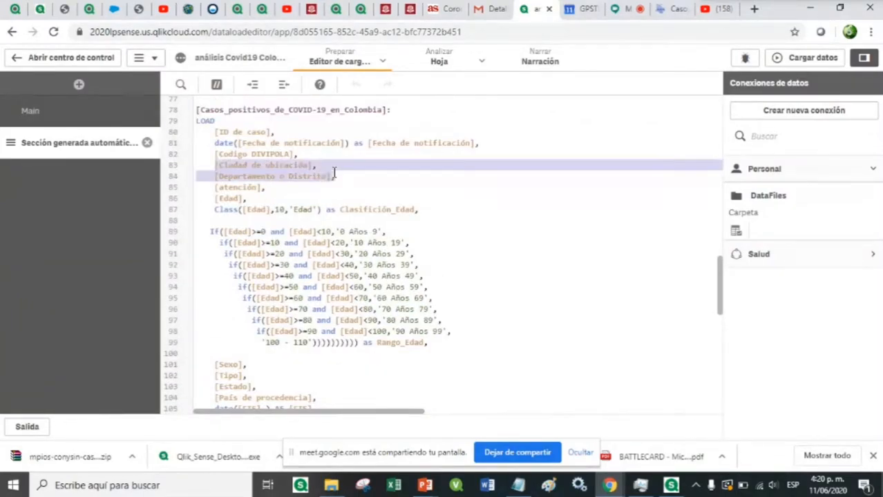
Clear the highlight in the script and open Regiones_Colombia.xlsx in Excel from the FuenteCampusBI folder in Descargas
click(354, 174)
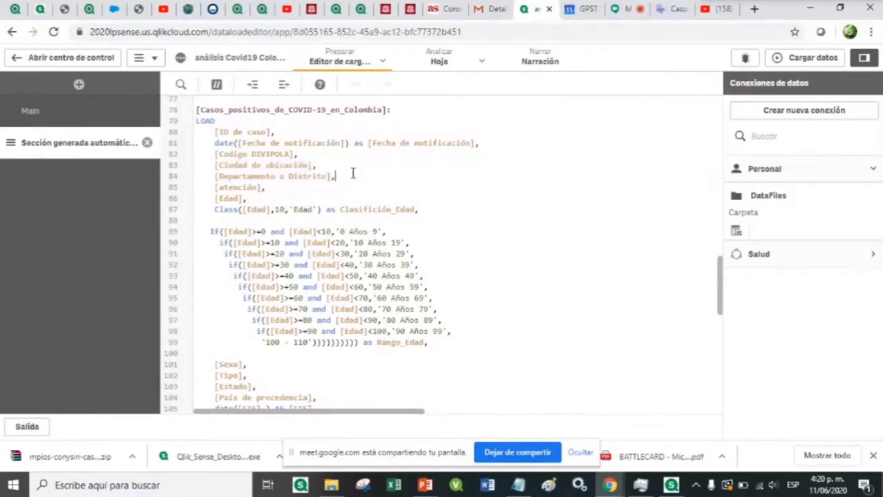
click(214, 168)
click(331, 486)
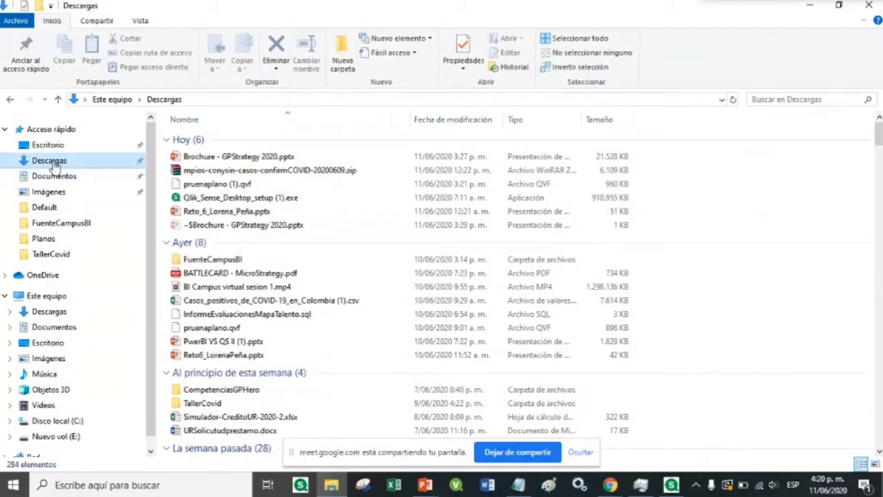
double_click(245, 261)
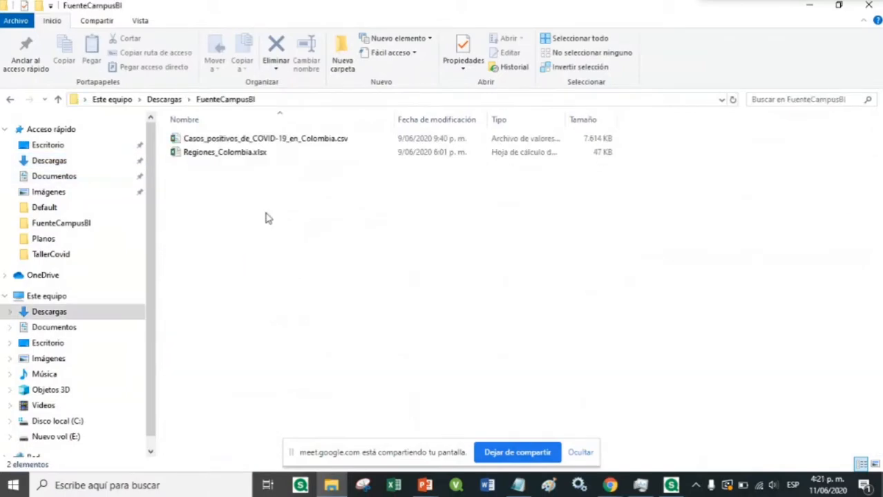
click(231, 158)
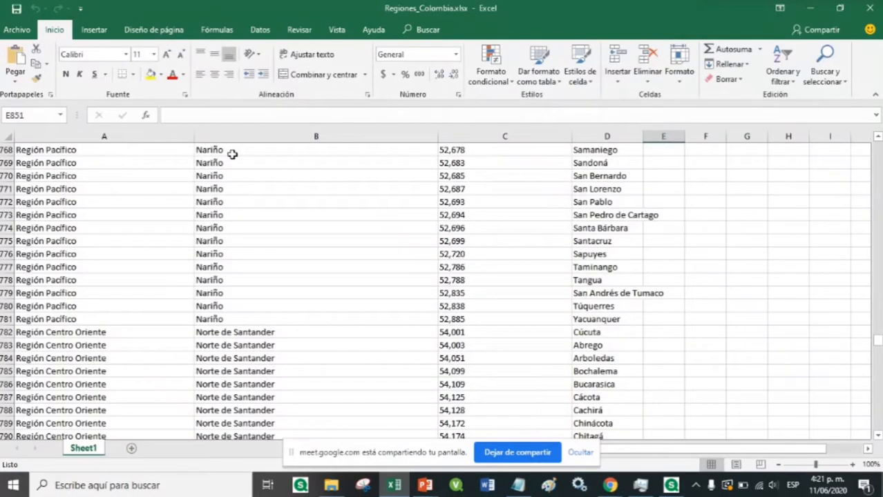
Enlarge the worksheet view, go to the header row and check the region column's filter values without applying a filter
scroll(429, 331, down, 1)
scroll(419, 257, up, 20)
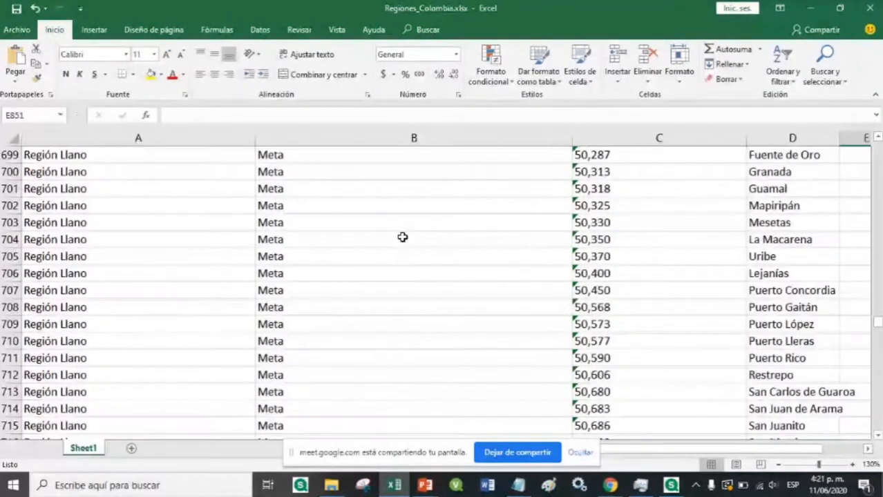
ctrl+scroll(727, 188, up, 3)
drag(877, 317, 877, 148)
click(154, 151)
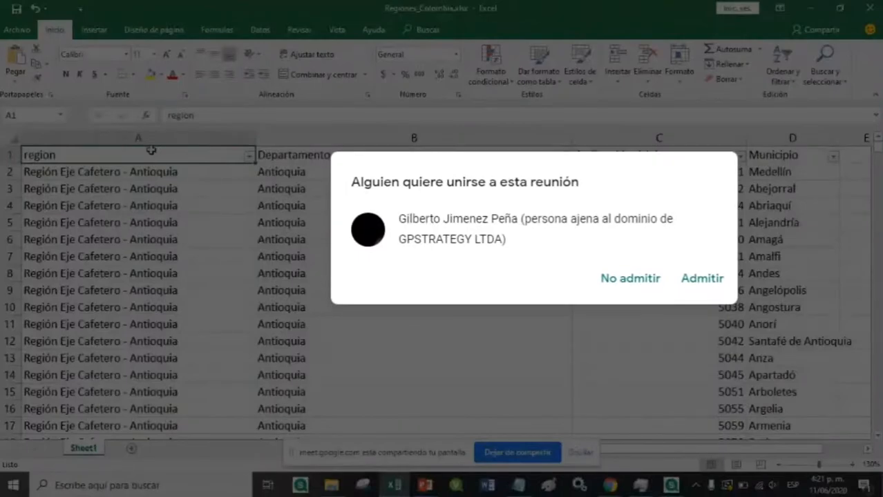
click(248, 156)
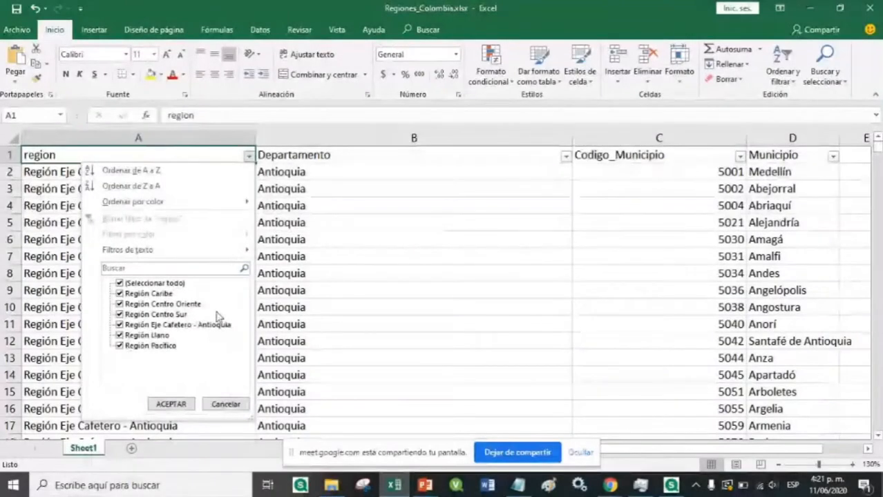
click(226, 405)
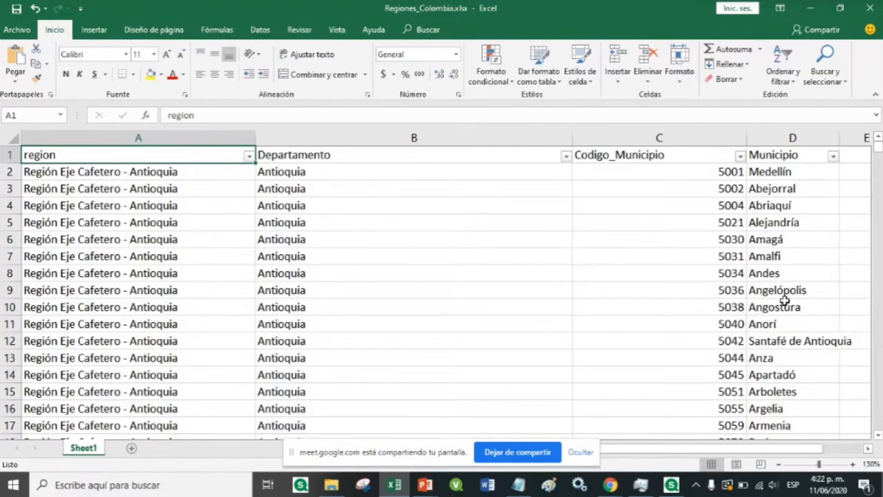
Examine the Codigo_Municipio and Municipio columns across the Antioquia rows, and return to the header row
scroll(785, 301, down, 5)
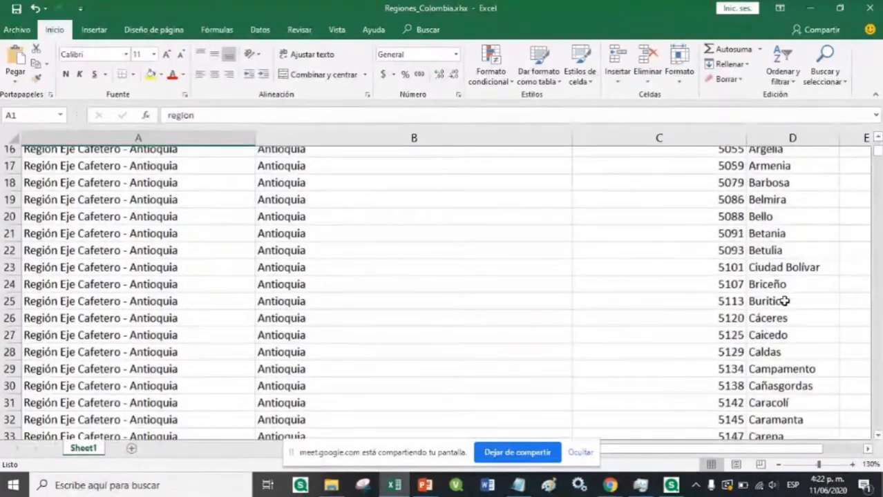
scroll(785, 301, up, 5)
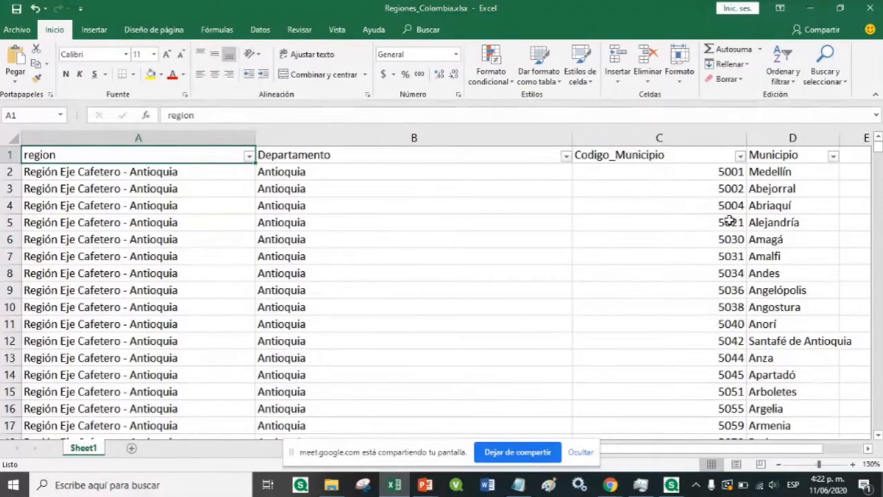
scroll(670, 309, down, 6)
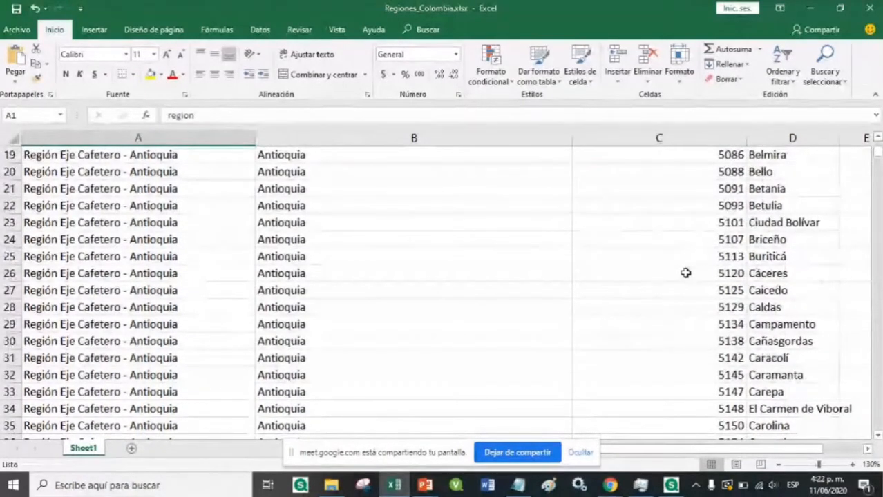
scroll(687, 302, down, 3)
scroll(681, 304, down, 6)
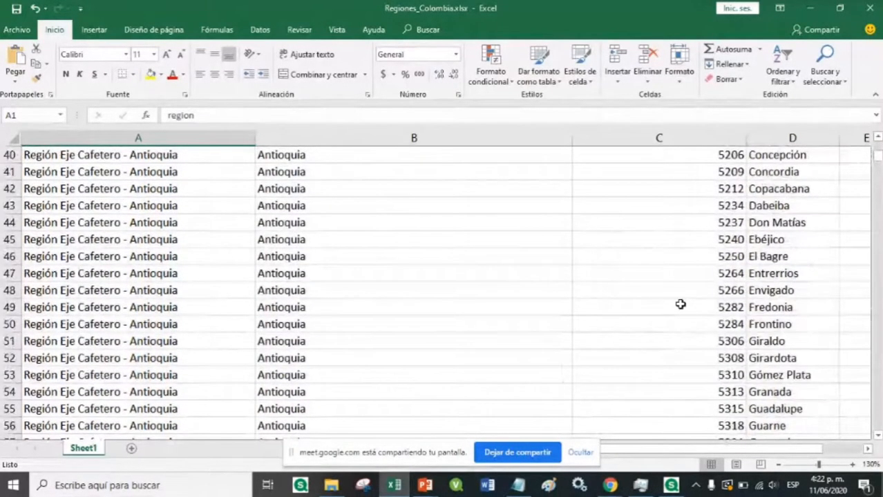
scroll(680, 304, up, 2)
scroll(680, 304, up, 13)
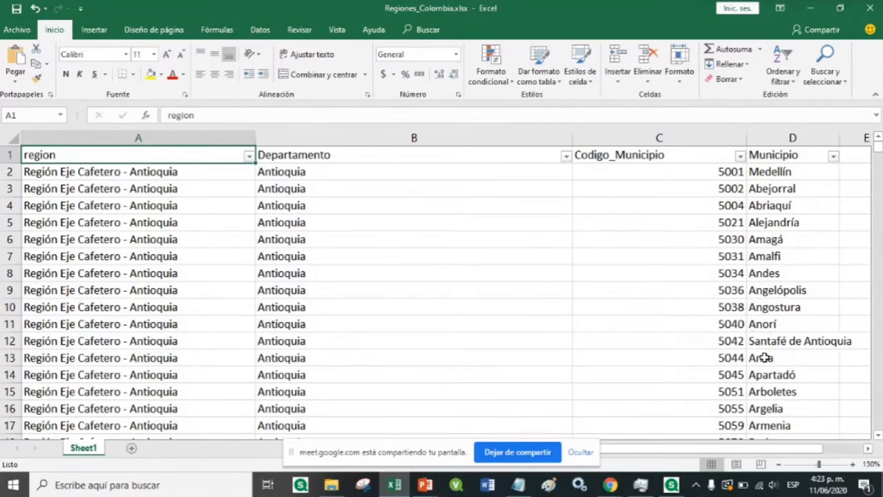
scroll(764, 356, down, 2)
scroll(763, 356, up, 2)
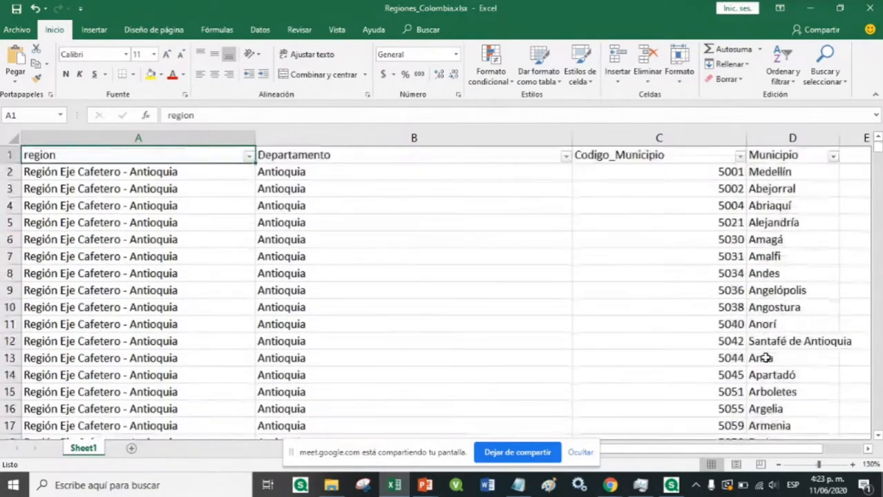
Minimize the regions workbook and switch back to the análisis Covid19 Colombia load editor in Chrome
click(812, 15)
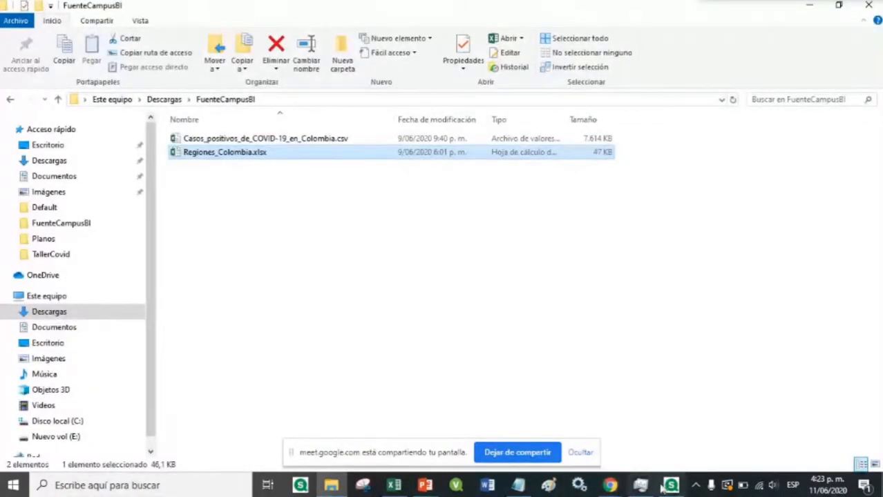
mouse_move(620, 489)
click(579, 432)
mouse_move(609, 488)
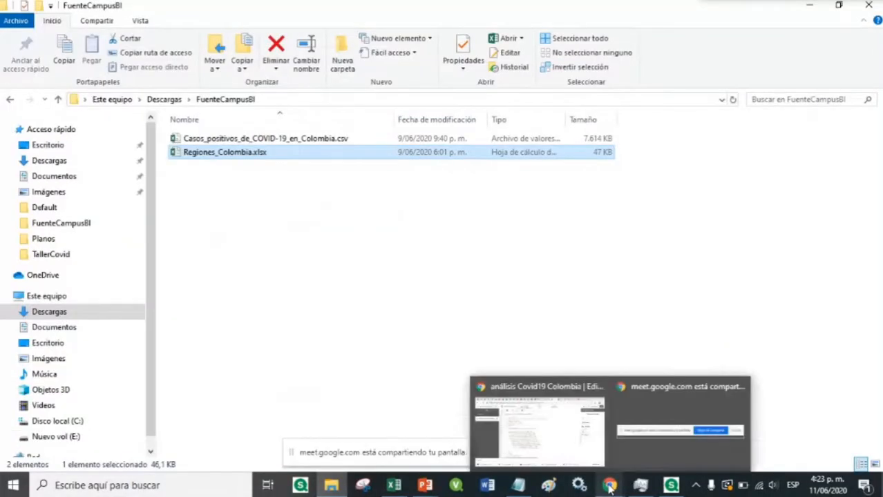
click(578, 392)
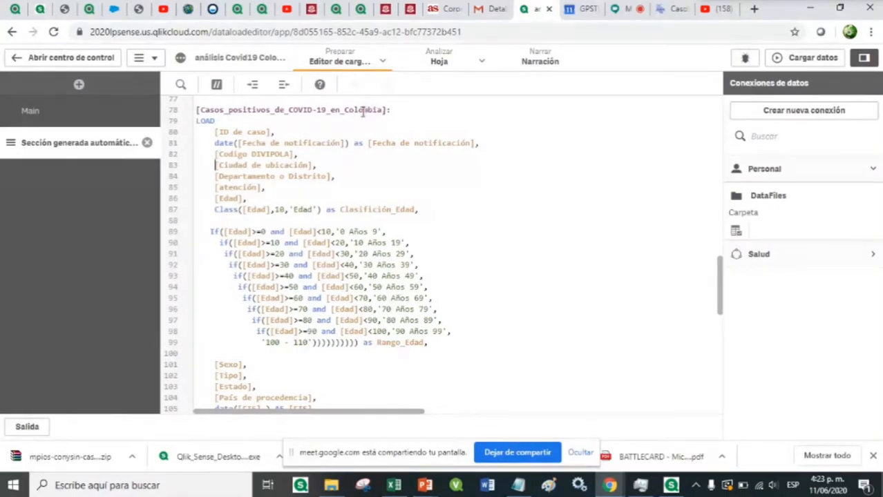
Rename the [Casos_positivos_de_COVID-19_en_Colombia] table label in the load script as HistoricoCovid
scroll(317, 198, down, 5)
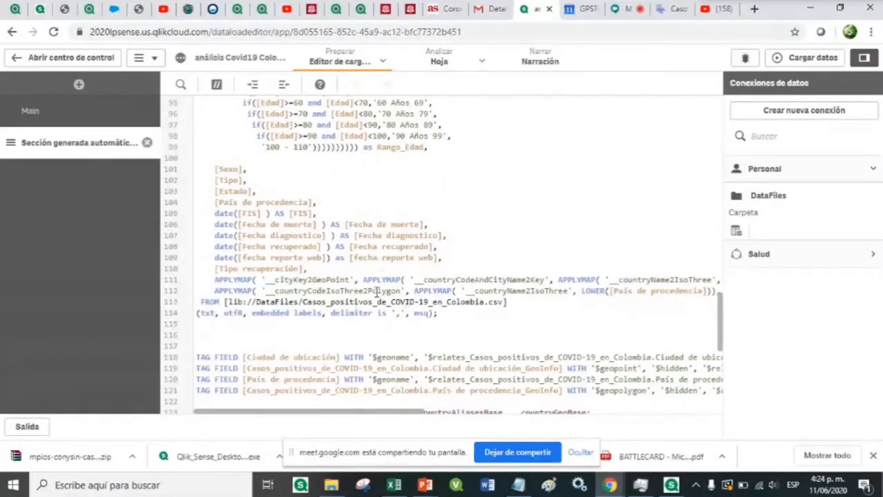
scroll(274, 175, up, 7)
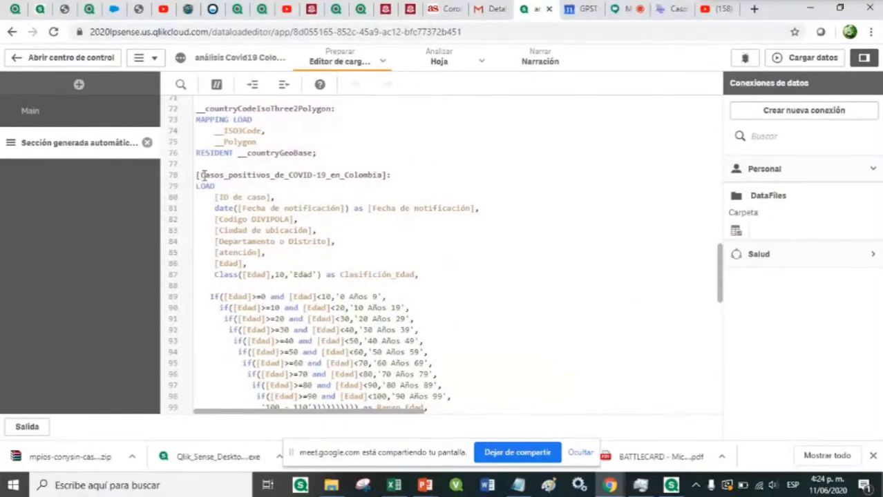
drag(197, 176, 387, 176)
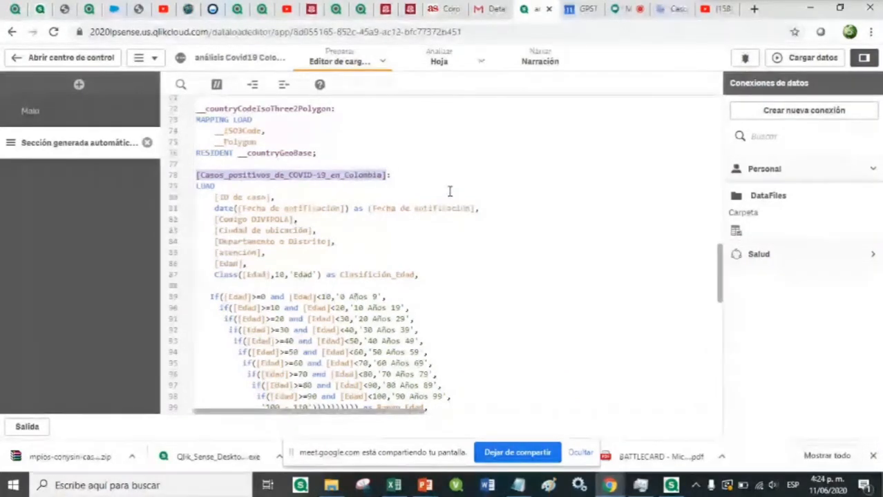
key(BackSpace)
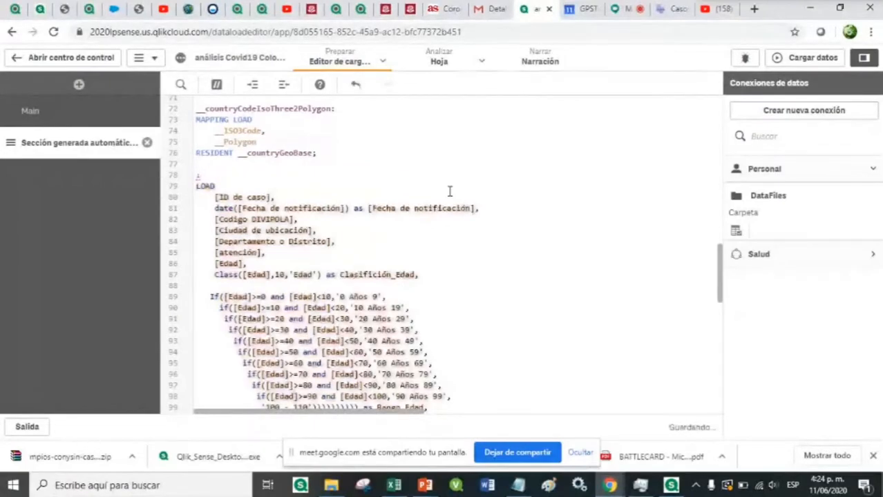
text(Historico)
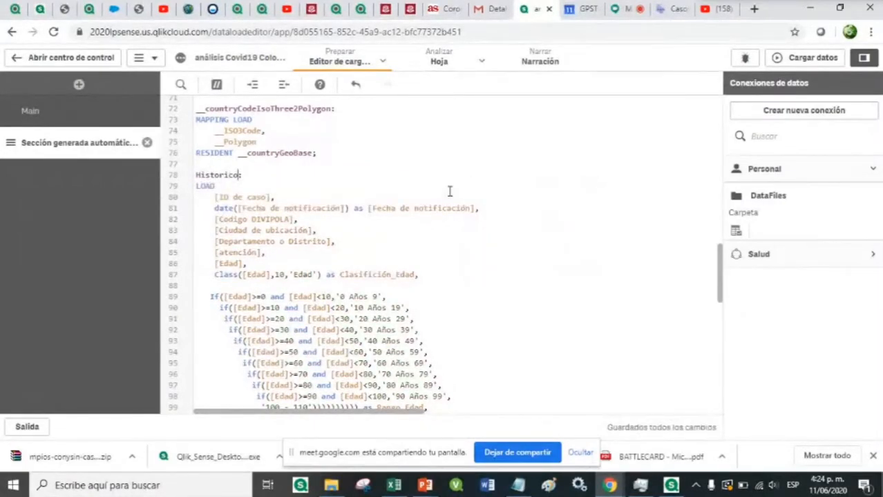
text(Covid)
click(278, 174)
drag(196, 175, 265, 175)
click(267, 175)
Add a new section to the load script and name it Regiones
click(80, 86)
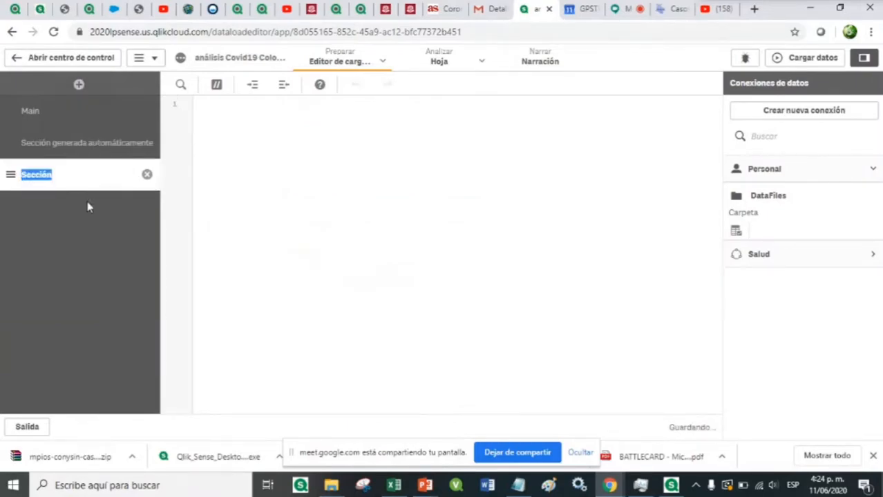
click(67, 176)
drag(58, 175, 13, 175)
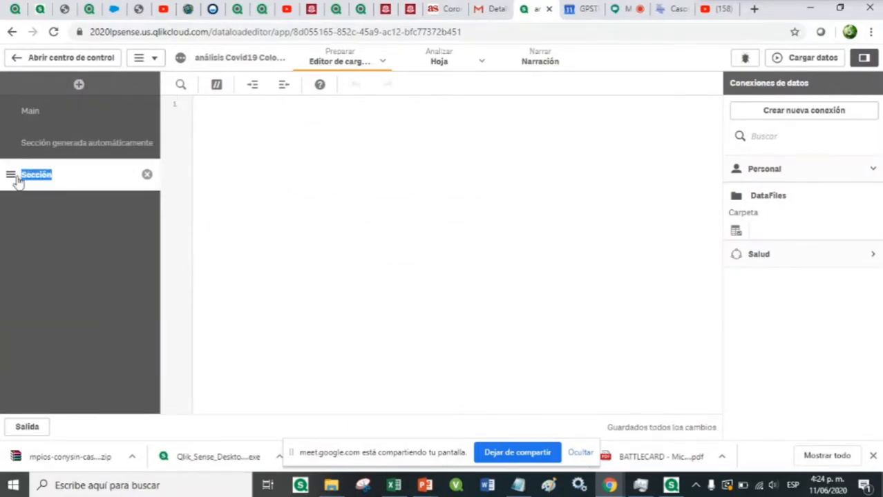
text(Regiones)
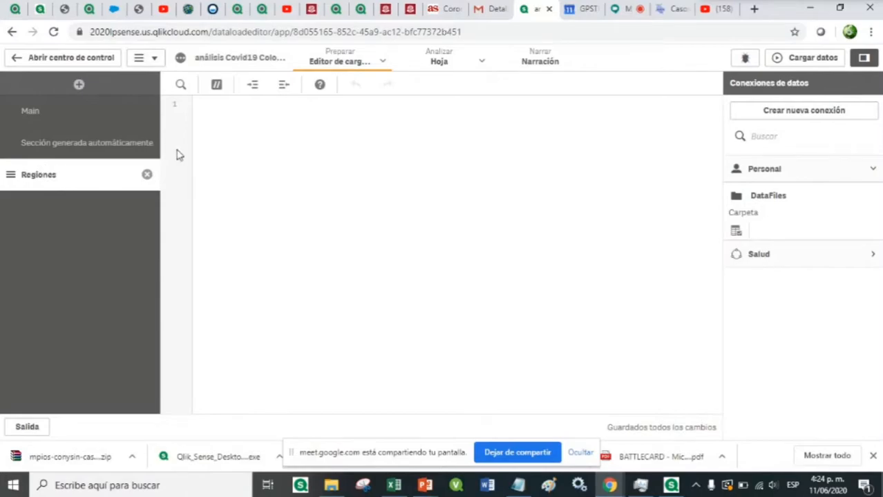
Upload Regiones_Colombia.xlsx from the FuenteCampusBI folder to the DataFiles connection
click(221, 109)
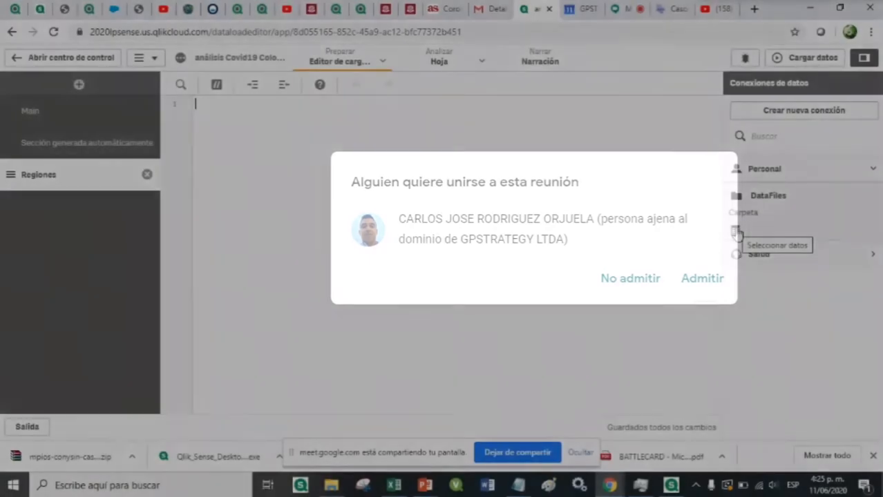
click(735, 231)
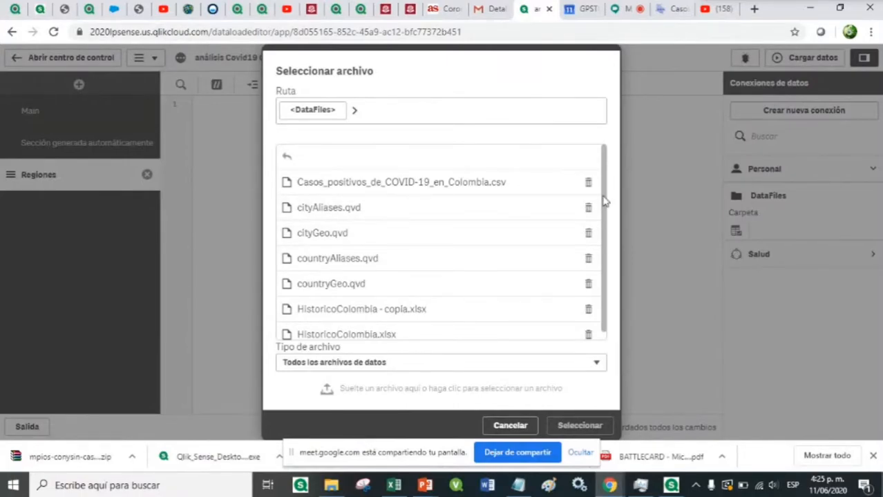
scroll(605, 208, down, 1)
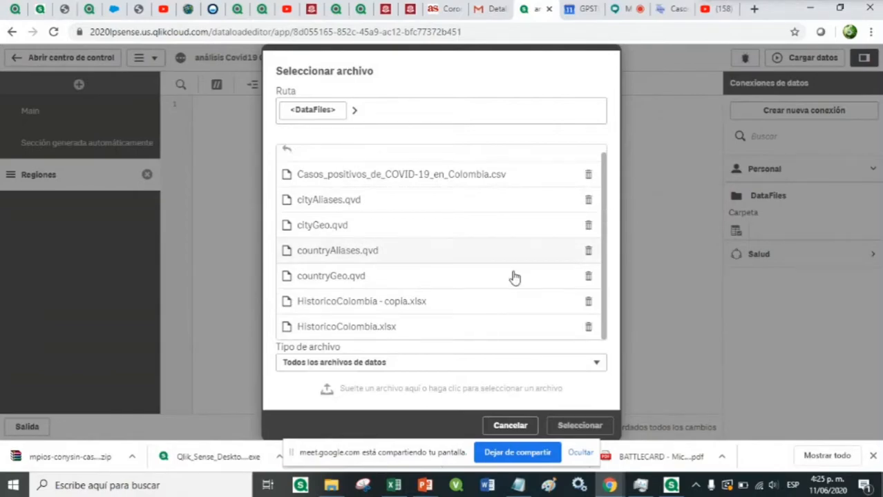
click(418, 391)
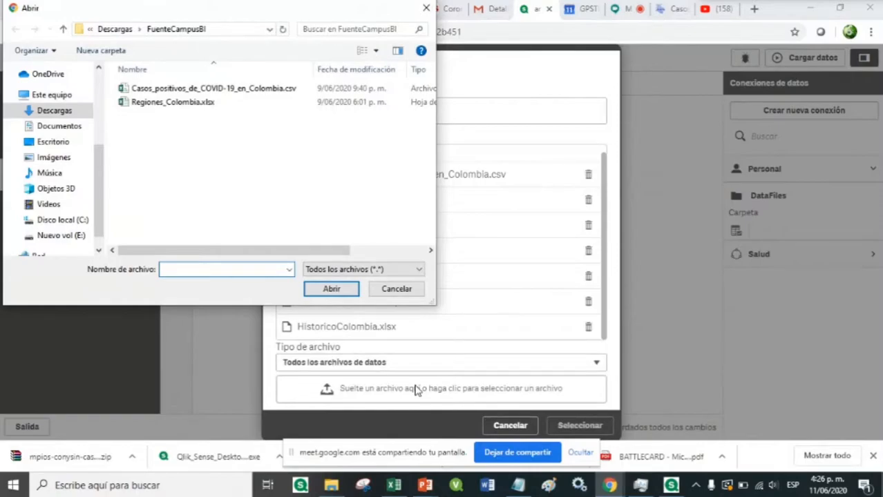
click(155, 105)
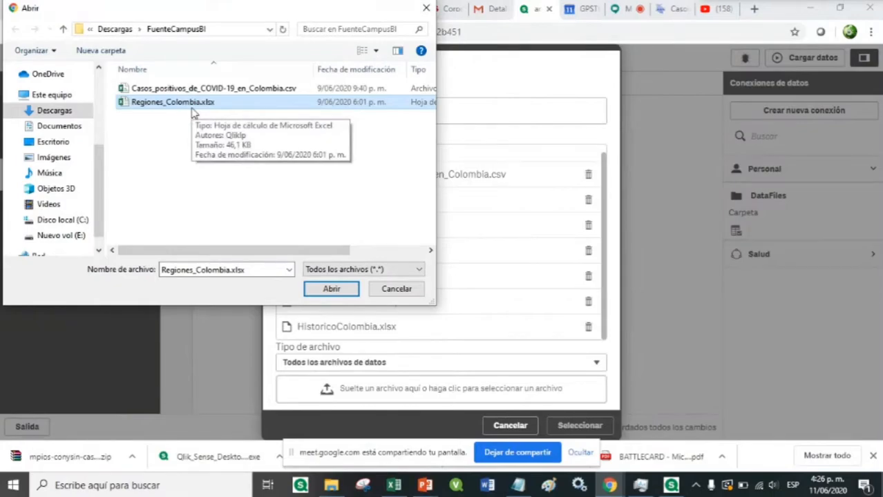
click(332, 290)
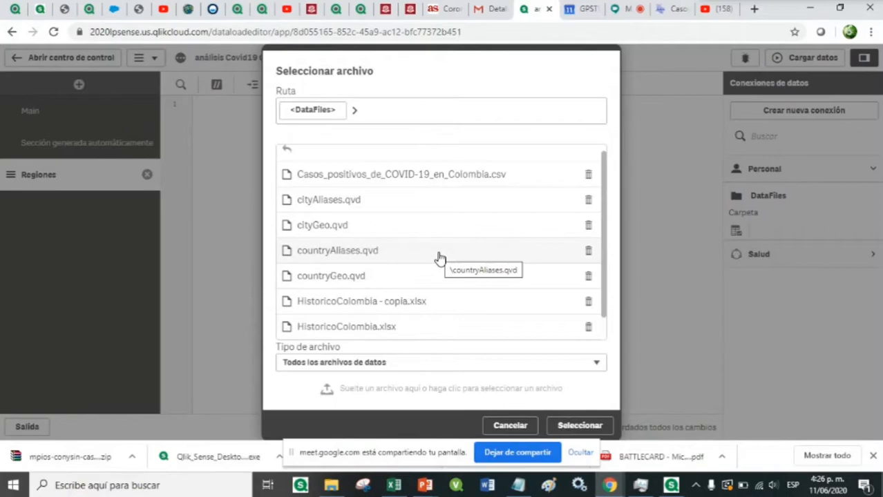
Insert the load script for all four Sheet1 fields of Regiones_Colombia.xlsx, with an empty line above LOAD
scroll(473, 300, down, 1)
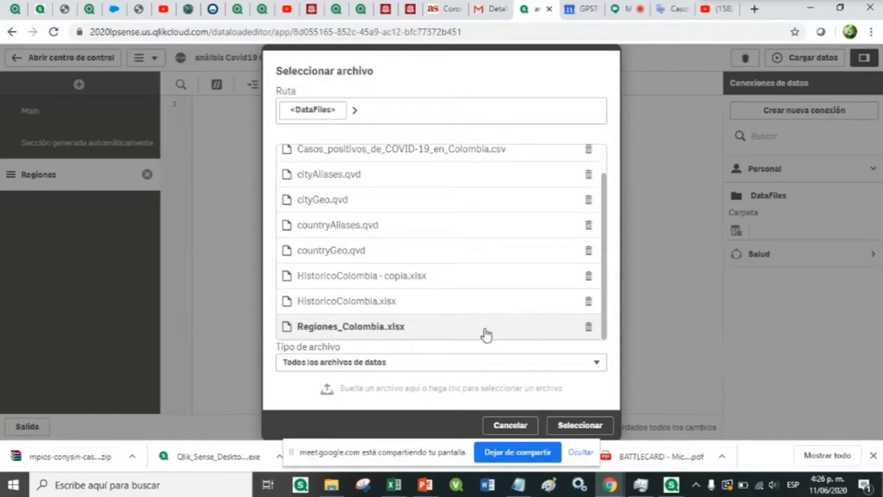
click(584, 426)
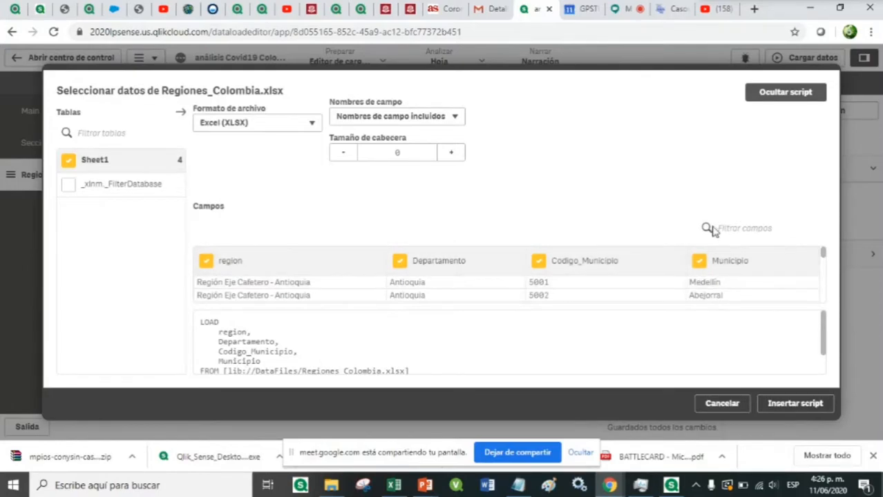
click(795, 403)
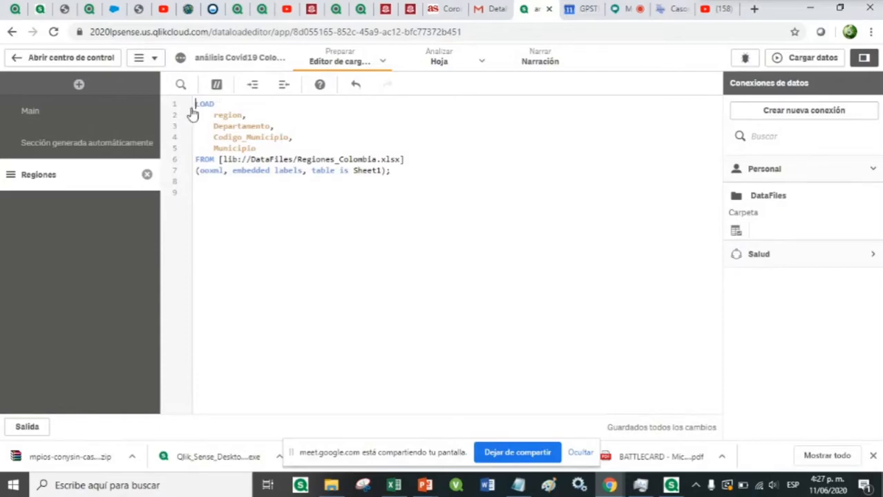
key(Return)
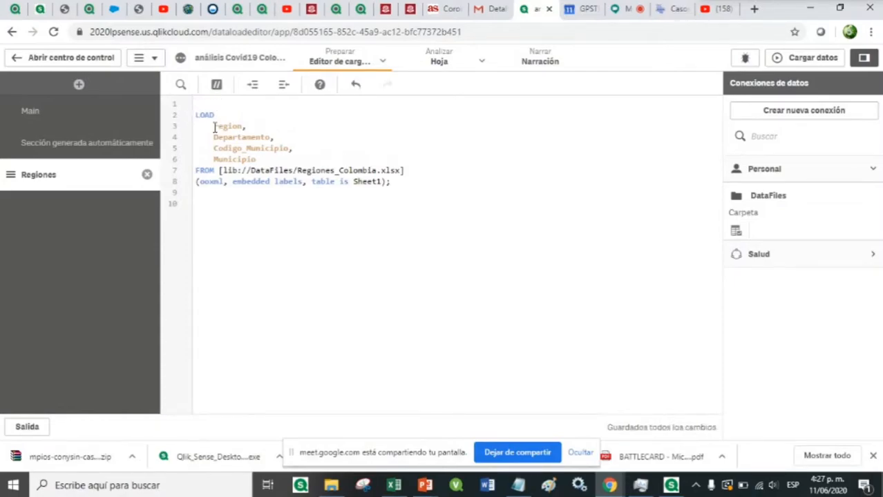
Label the LOAD statement in the Regiones section with the table name Regiones: on its empty first line
text(Regiones)
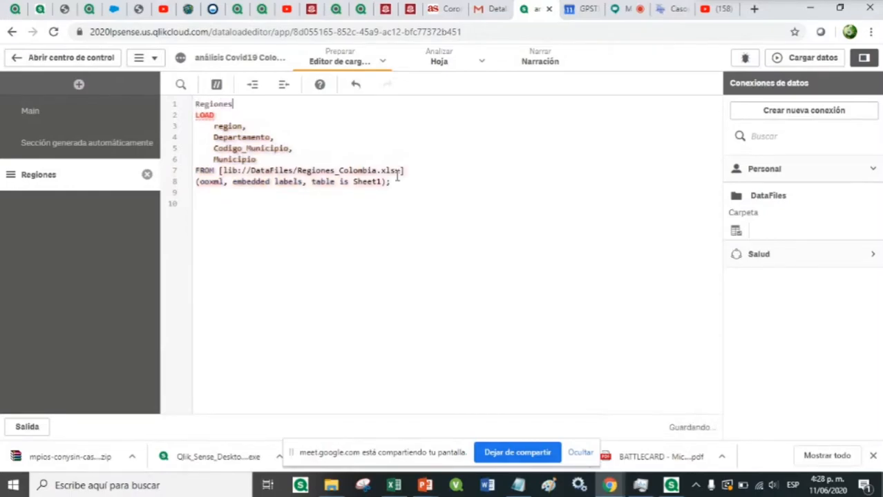
text(:)
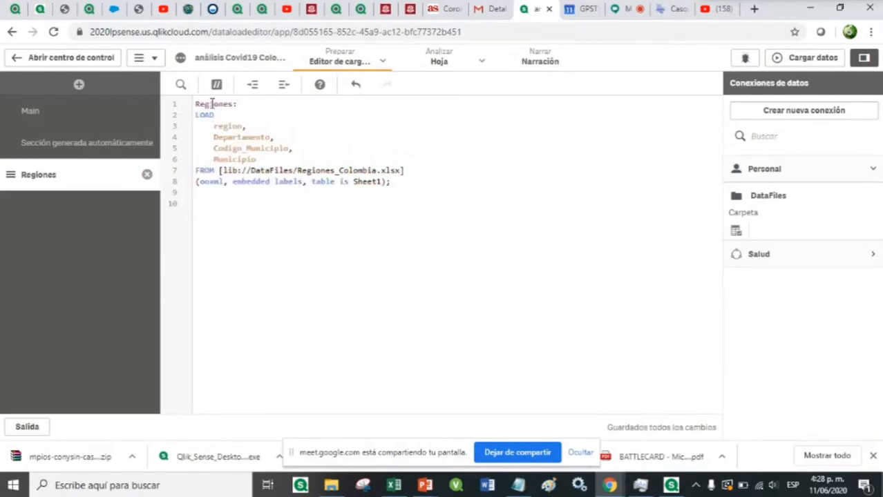
double_click(212, 104)
click(246, 105)
click(247, 105)
Examine the Codigo_Municipio, Municipio, region and Departamento fields of the Regiones load statement
drag(212, 149, 291, 149)
click(301, 148)
drag(204, 160, 263, 159)
click(263, 159)
drag(207, 129, 257, 126)
click(262, 123)
double_click(252, 135)
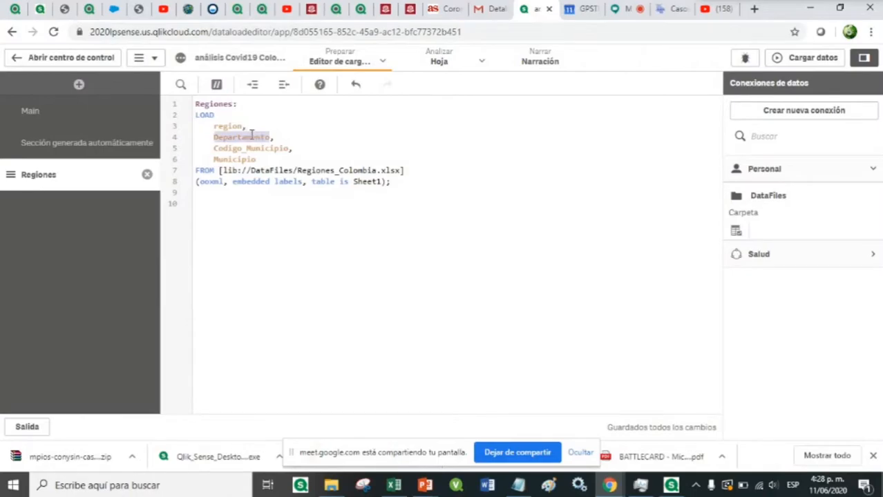
click(327, 120)
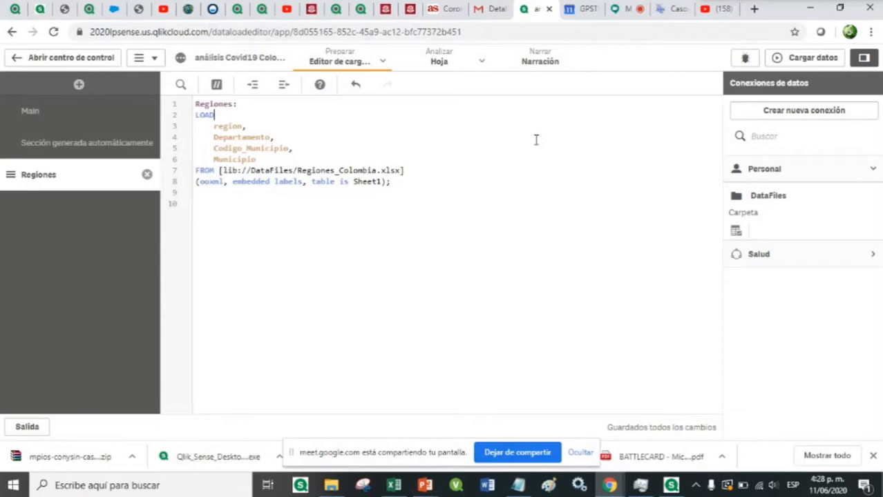
Load the app's data with the updated script and open the data model viewer
click(801, 59)
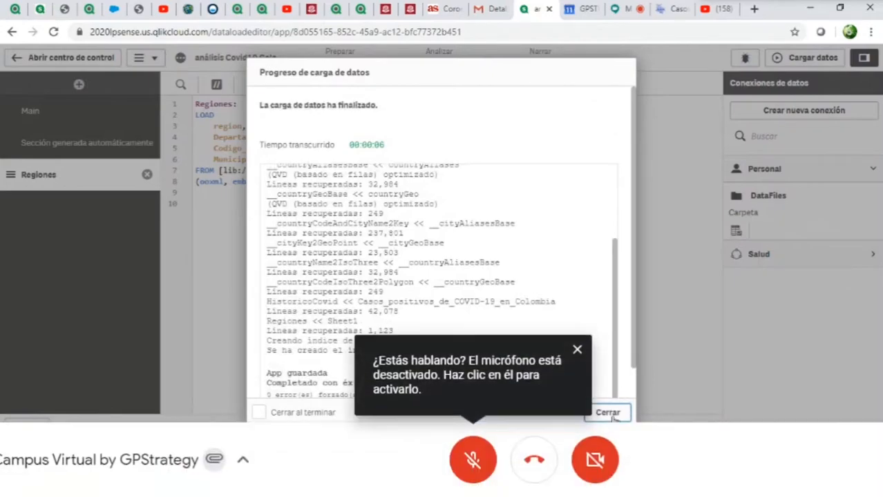
click(612, 417)
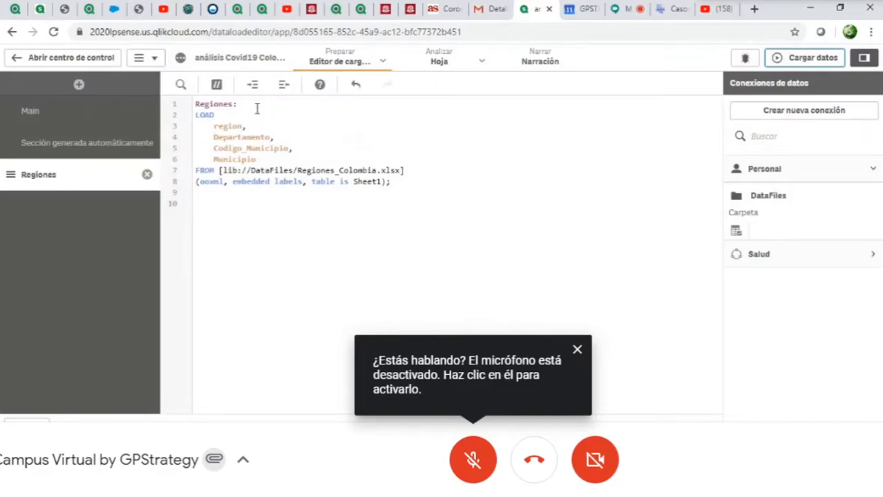
click(383, 62)
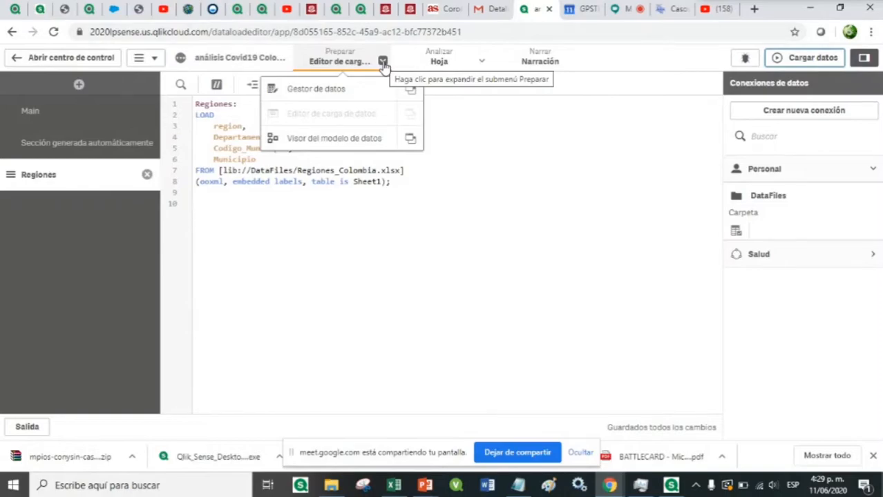
click(345, 144)
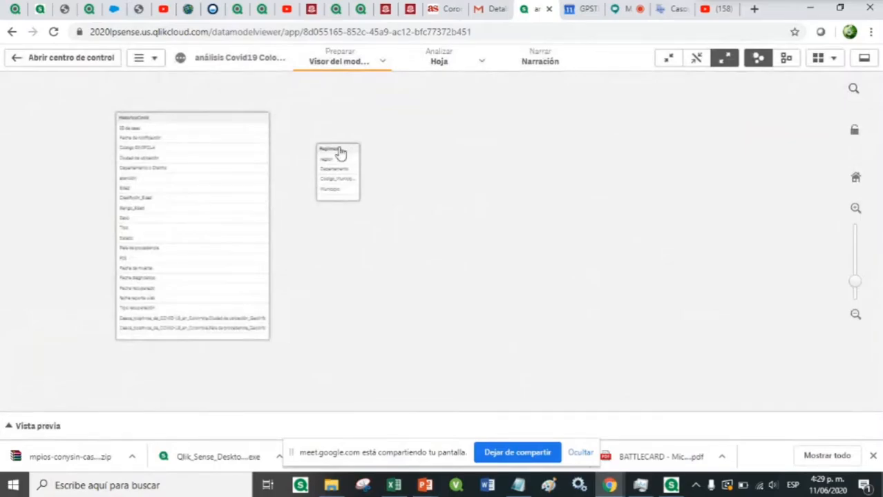
Arrange the HistoricoCovid and Regiones tables side by side in the data model with a clear gap between them
drag(340, 152, 438, 131)
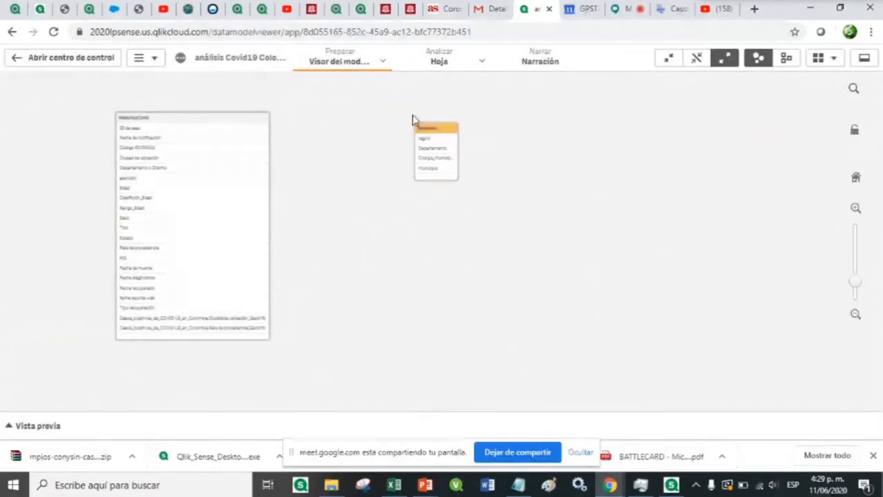
drag(223, 125, 281, 126)
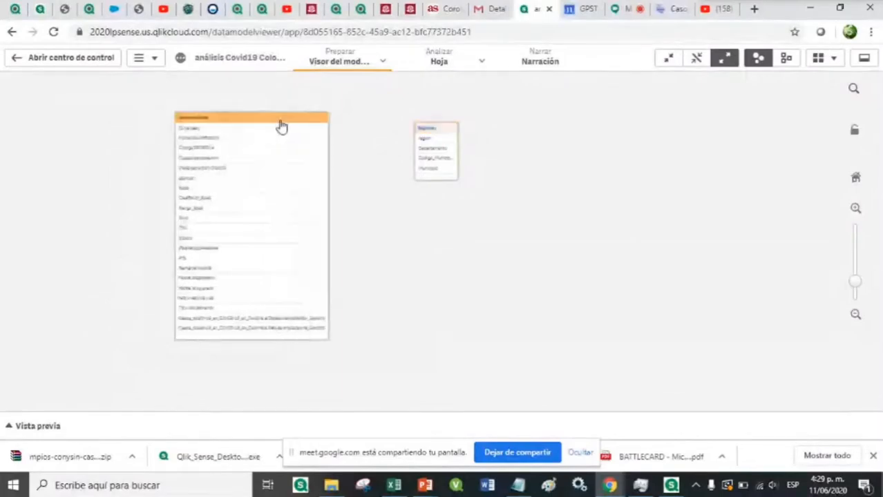
drag(424, 132, 470, 137)
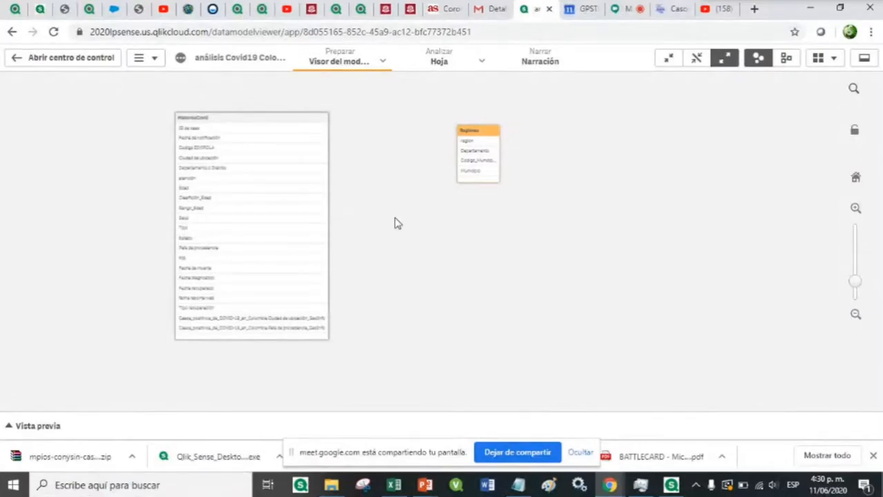
scroll(400, 217, up, 4)
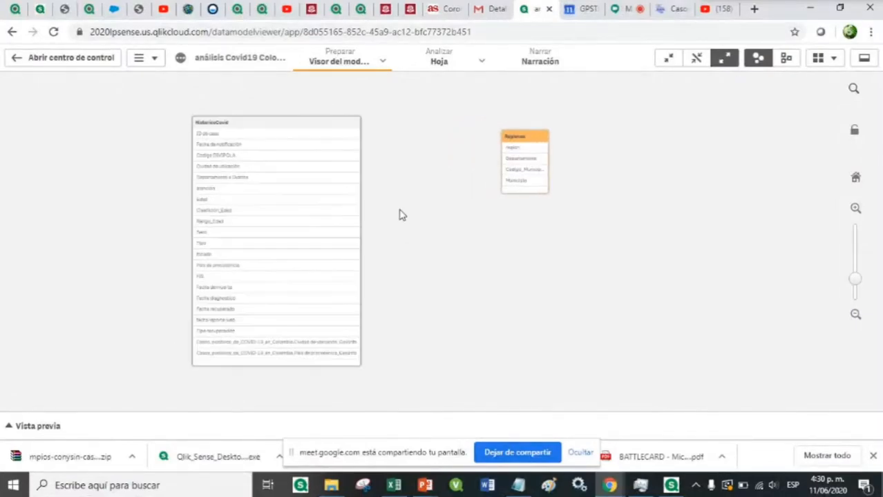
scroll(480, 132, up, 3)
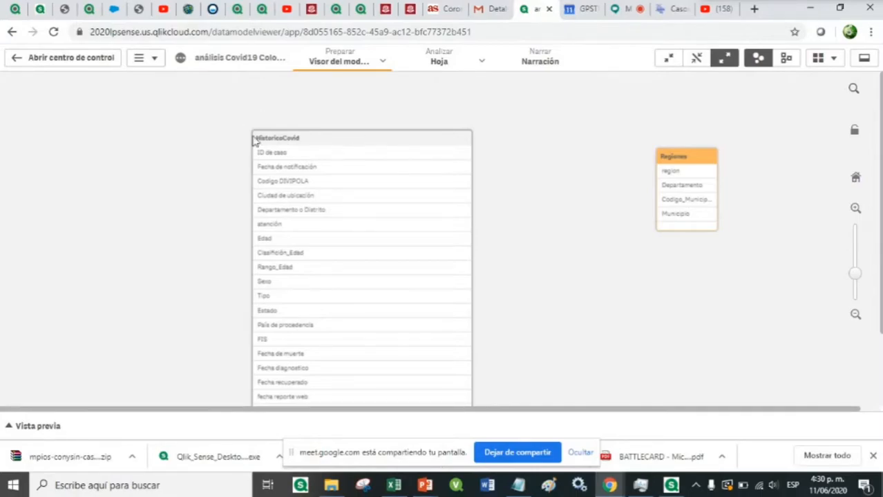
drag(317, 140, 304, 125)
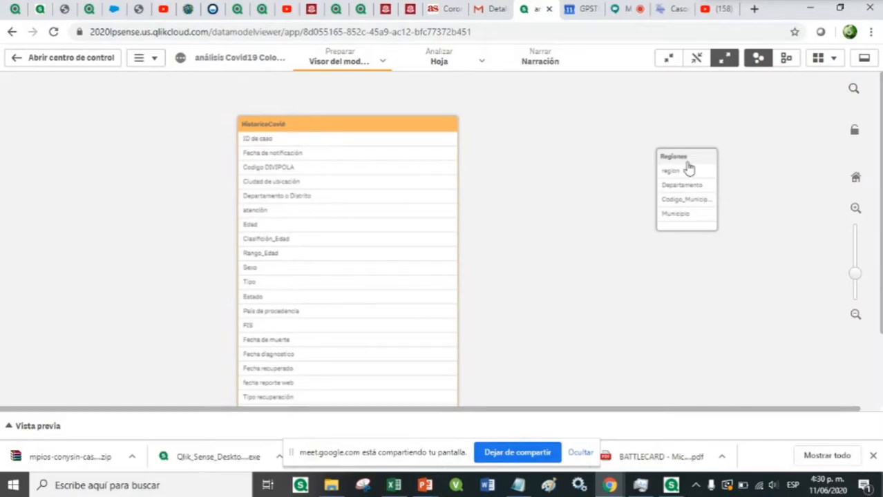
drag(688, 161, 606, 147)
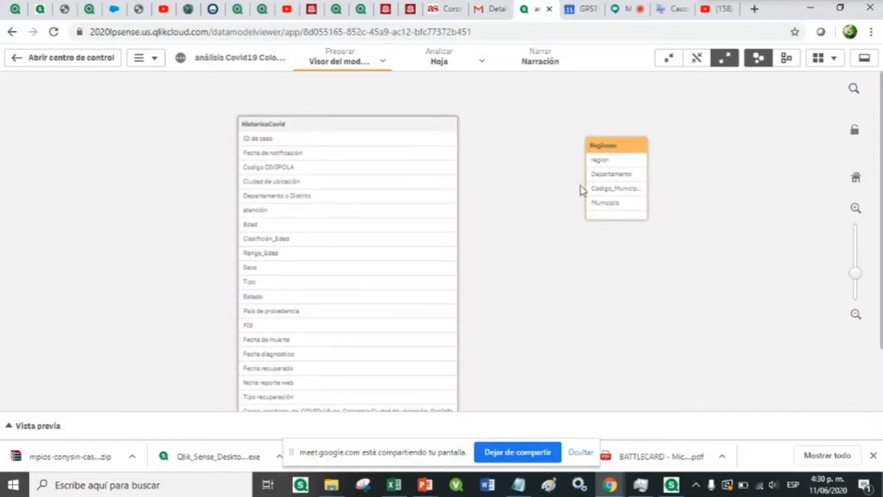
drag(609, 148, 603, 143)
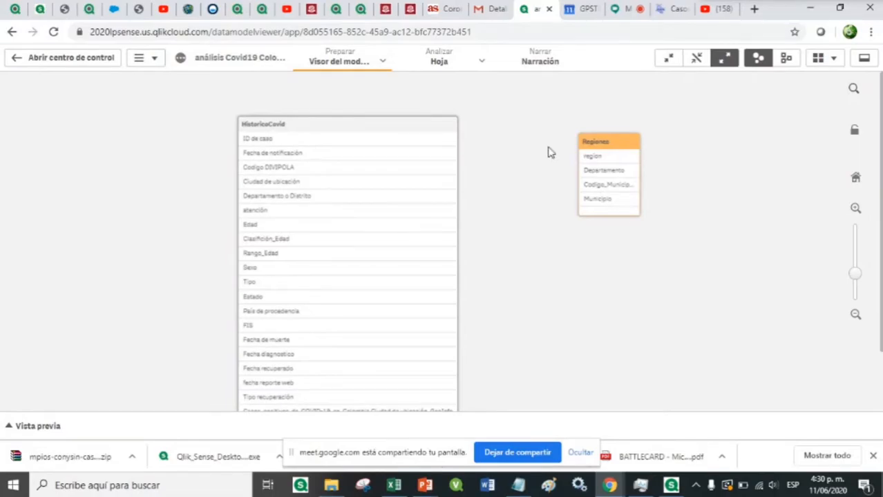
drag(617, 146, 617, 145)
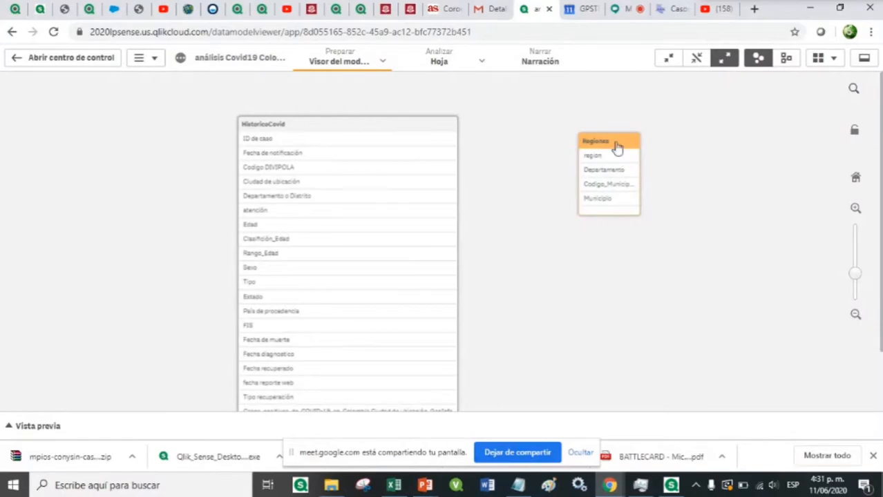
Preview the Regiones table's data and examine its Codigo_Municipio and Municipio values
click(864, 58)
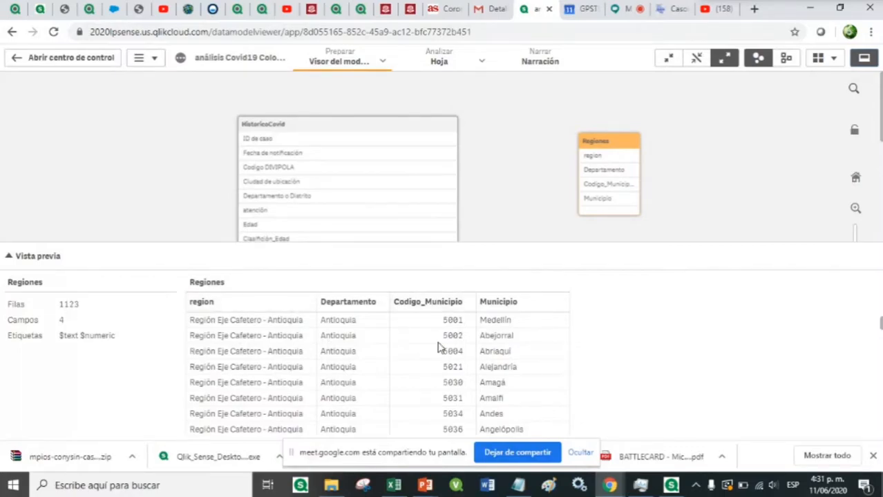
scroll(406, 354, down, 2)
scroll(406, 356, down, 6)
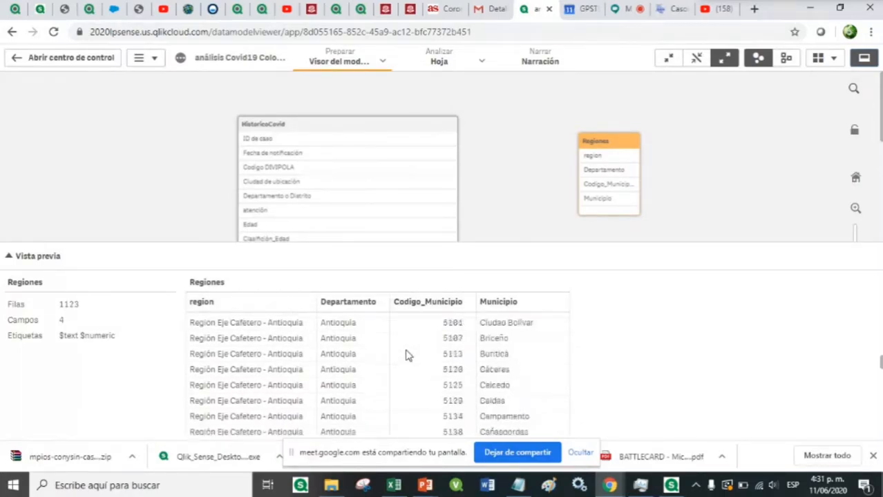
scroll(408, 356, down, 4)
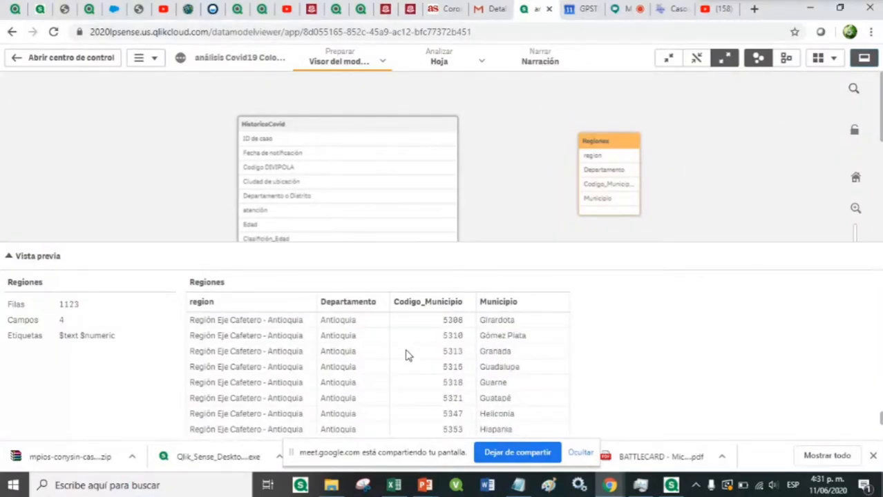
scroll(406, 355, up, 3)
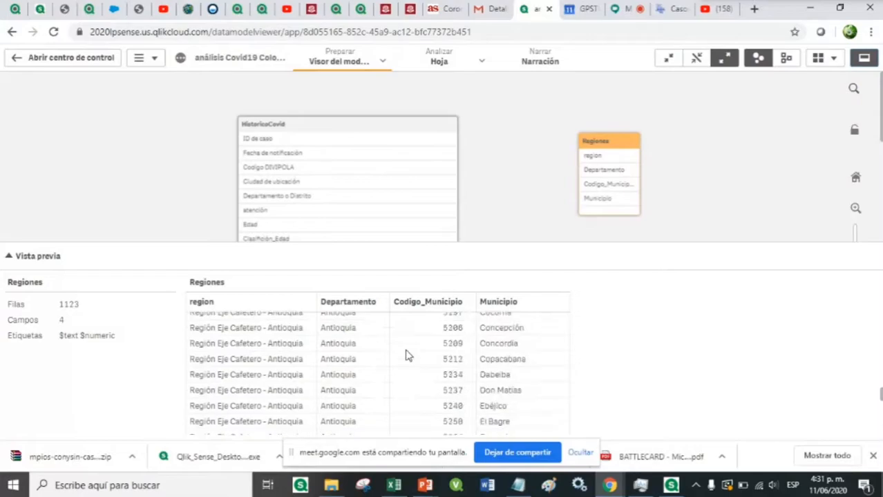
scroll(407, 355, up, 3)
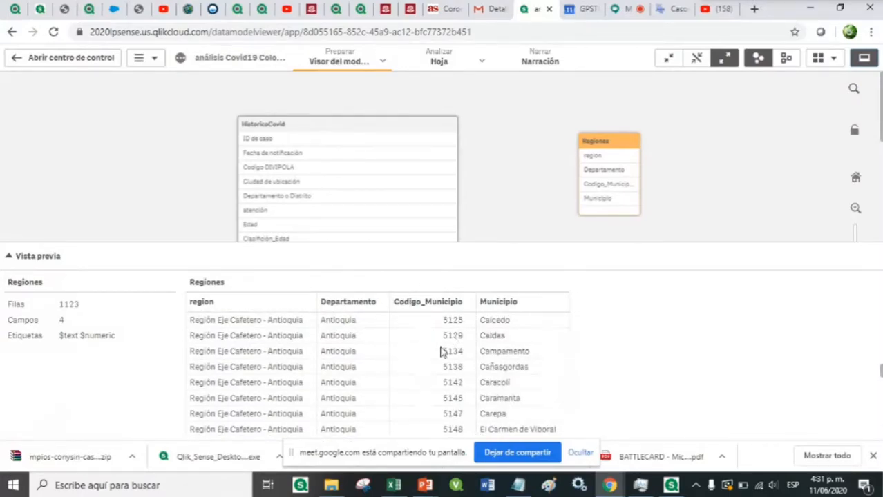
scroll(442, 351, down, 1)
scroll(442, 353, down, 6)
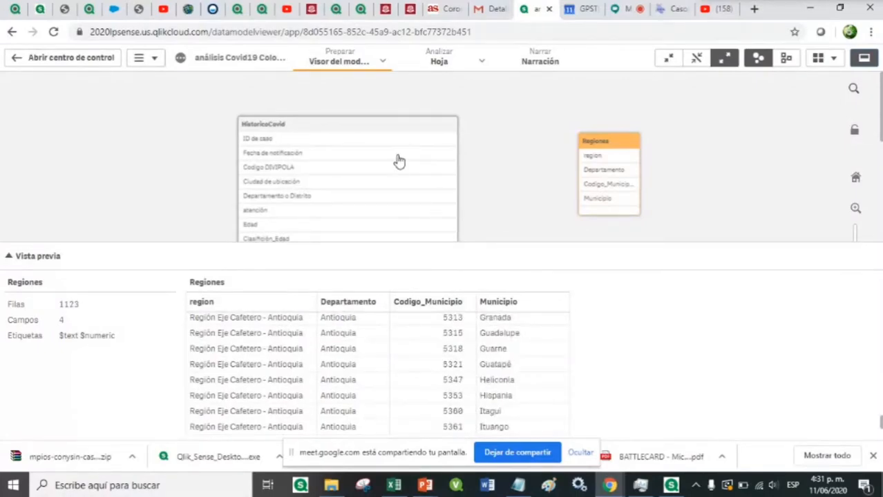
Preview the HistoricoCovid table's data, hide the screen-sharing notice and examine the Codigo DIVIPOLA values
click(371, 127)
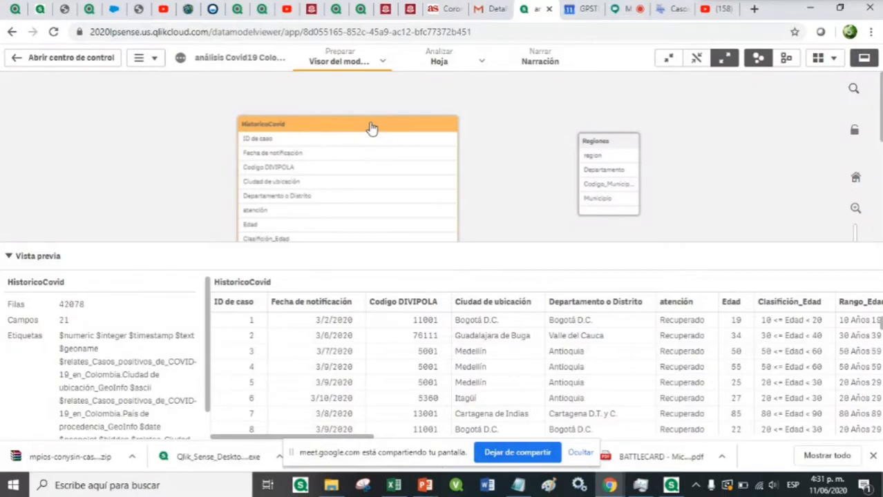
click(580, 453)
drag(306, 443, 370, 433)
drag(331, 433, 296, 438)
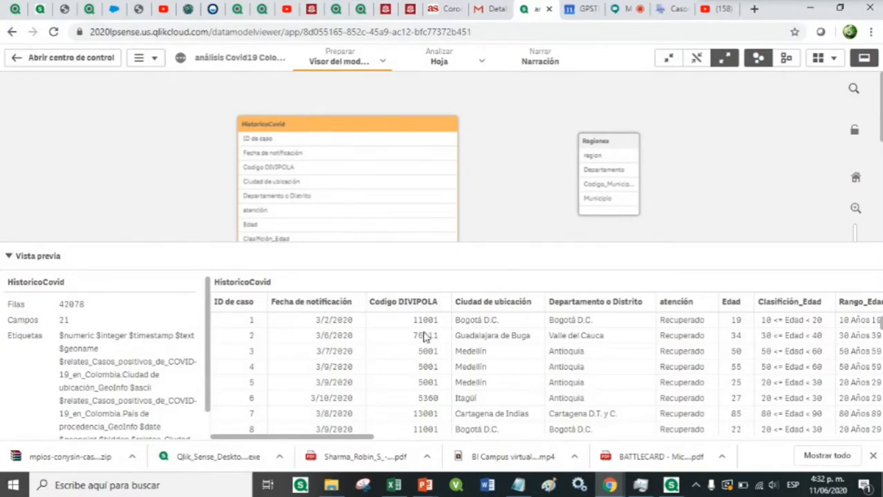
scroll(424, 339, down, 12)
scroll(424, 351, down, 3)
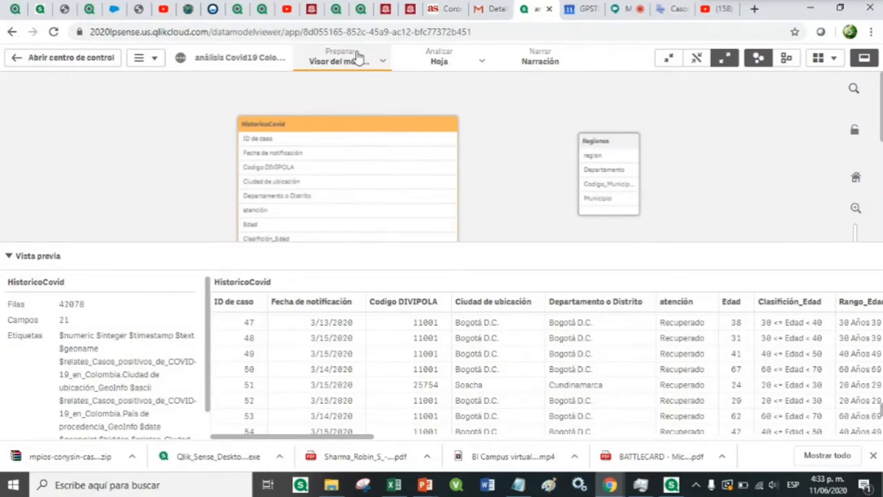
Return to the data load editor and copy the Codigo_Municipio field name from the Regiones section
click(383, 61)
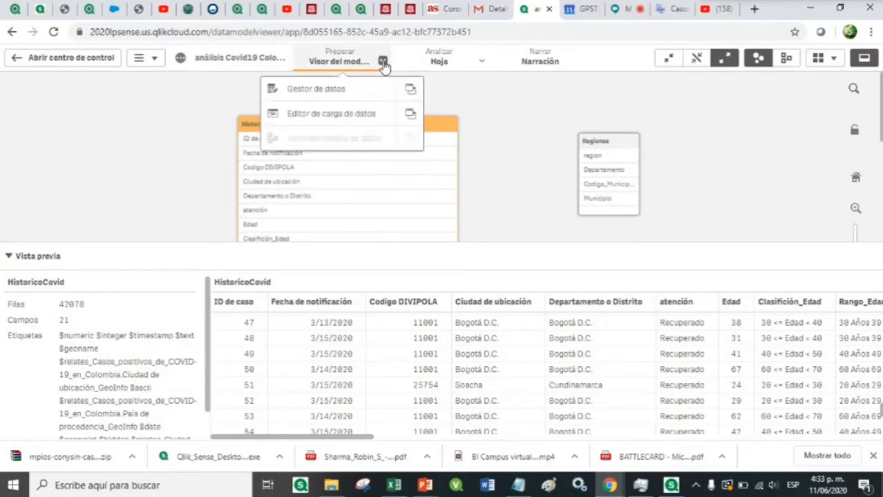
click(341, 121)
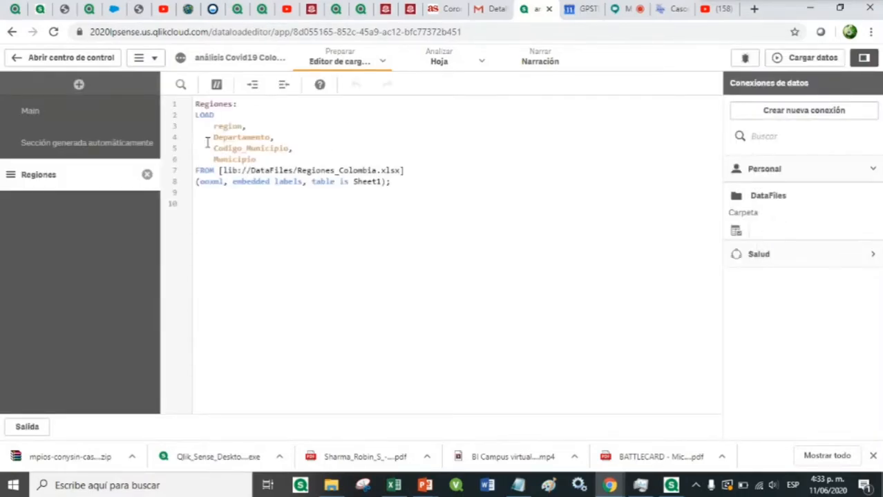
drag(214, 148, 299, 147)
key(ctrl+c)
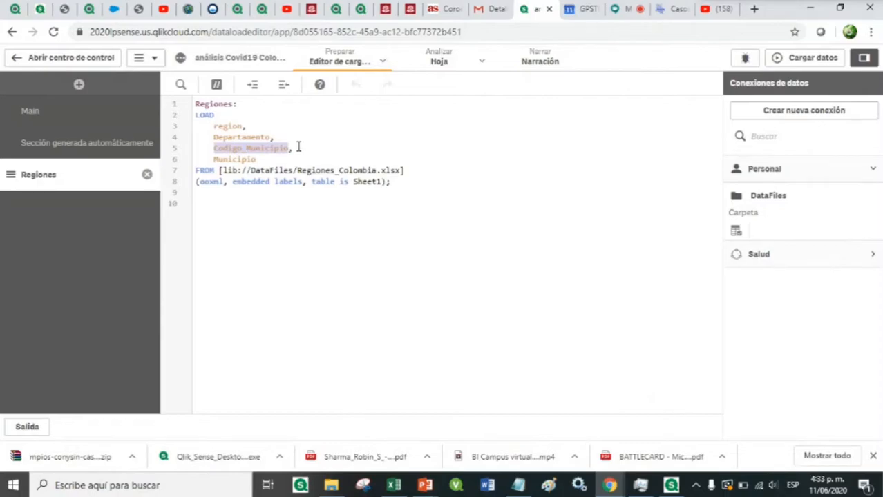
click(311, 152)
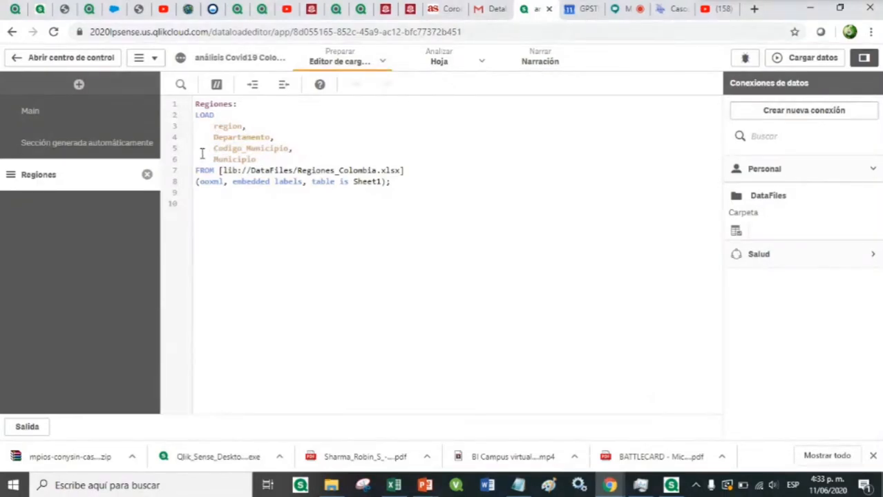
Alias the [Codigo DIVIPOLA] field as Codigo_Municipio in the HistoricoCovid load statement of the automatically generated section
click(94, 142)
scroll(351, 338, down, 6)
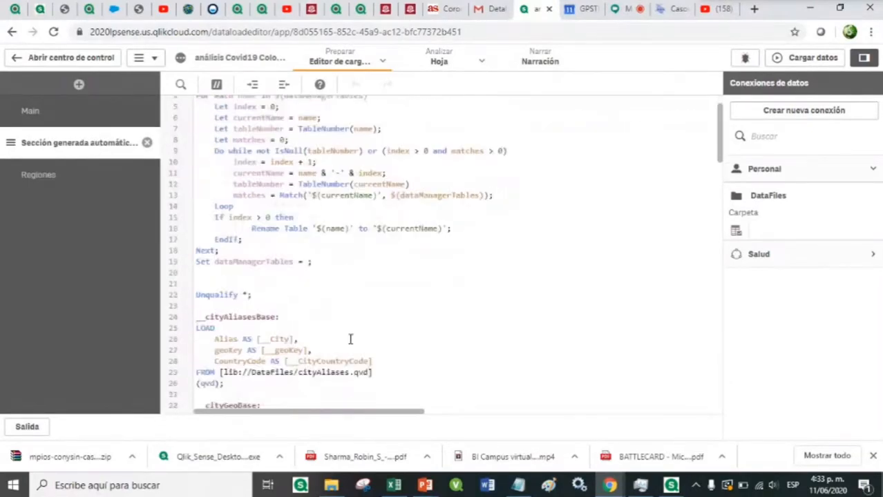
scroll(351, 338, down, 8)
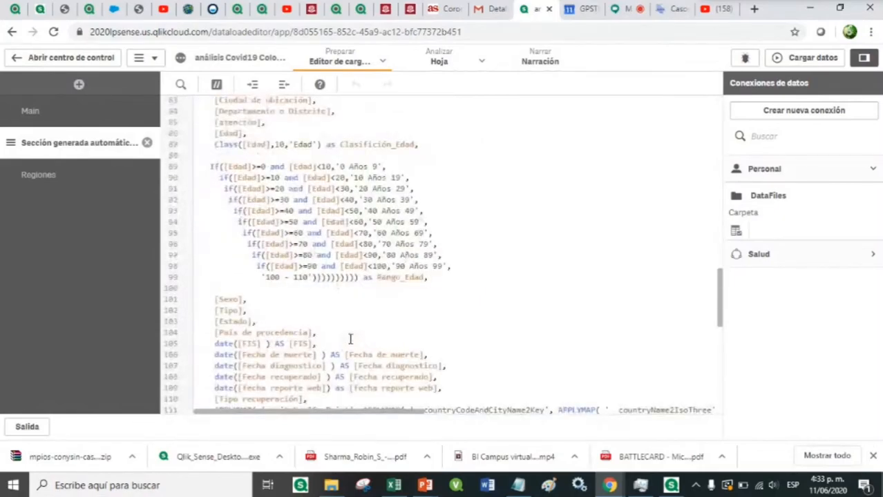
scroll(350, 338, up, 2)
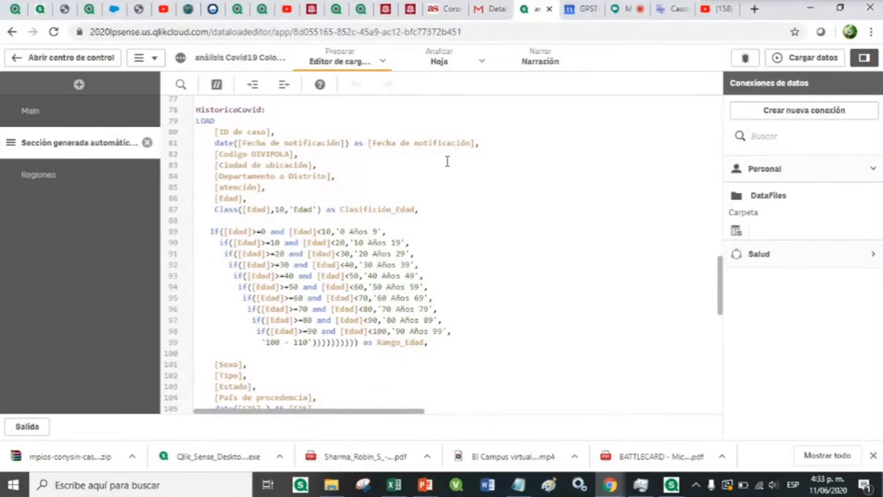
text(as)
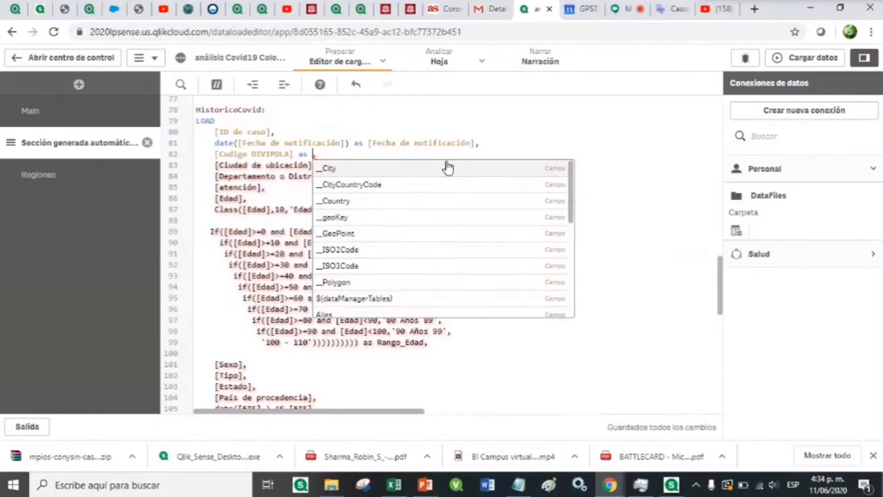
key(ctrl+v)
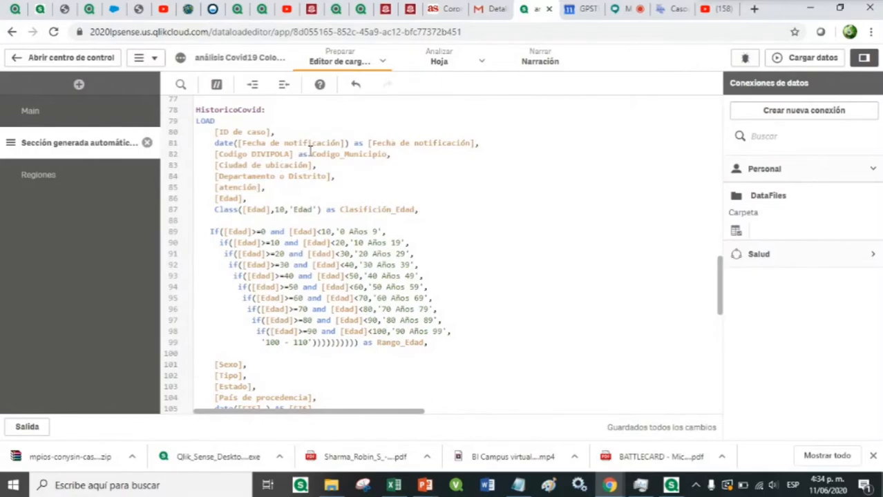
Comment out the [Ciudad de ubicación] field in the HistoricoCovid load statement of the automatically generated section and reload the app's data
drag(312, 154, 382, 155)
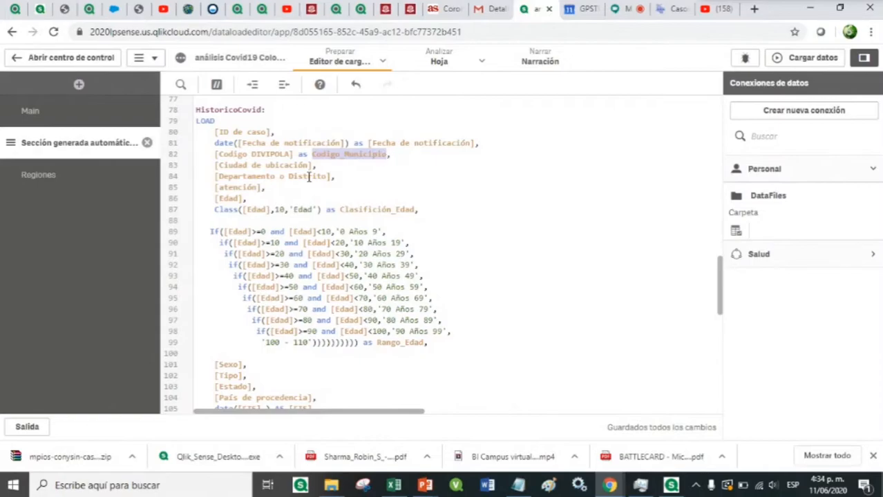
click(320, 156)
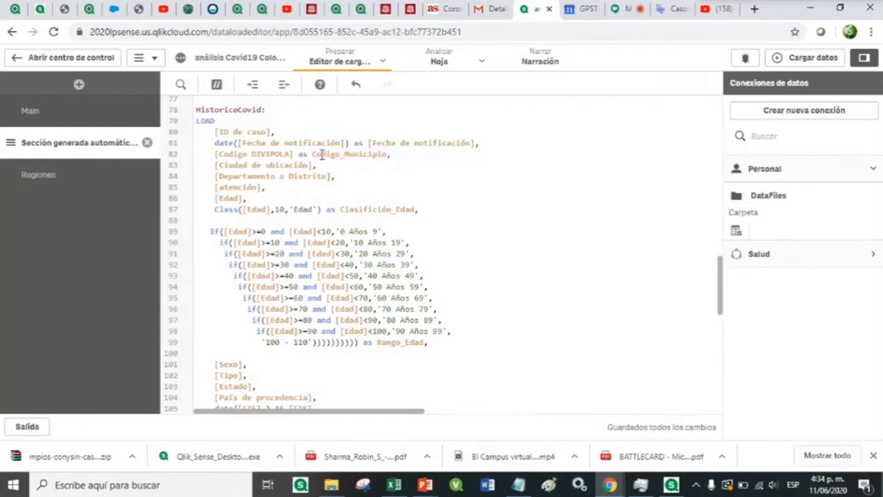
click(408, 155)
click(55, 178)
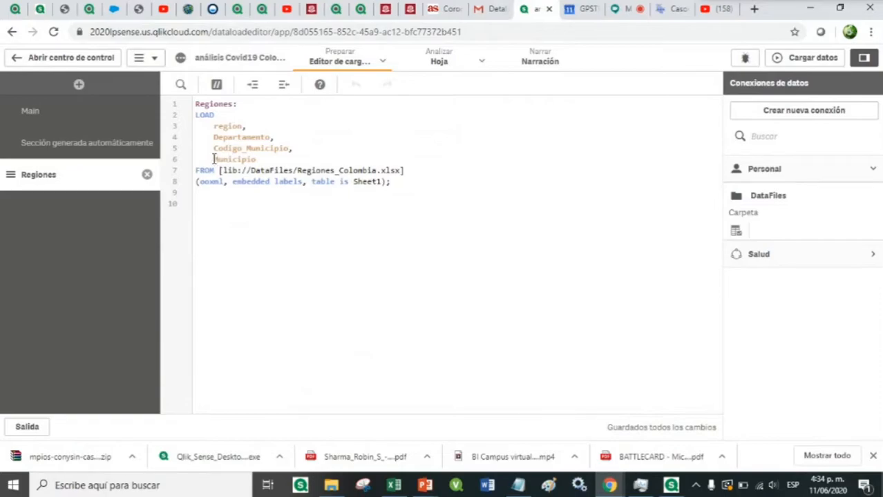
click(131, 150)
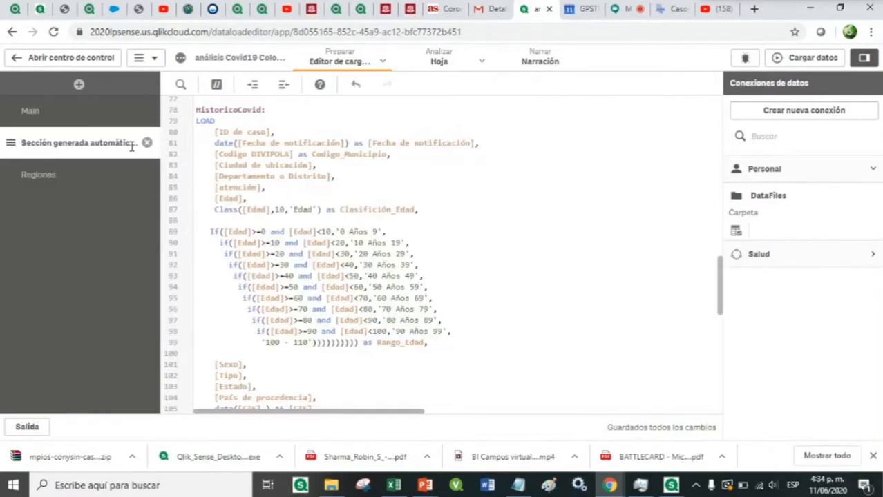
click(207, 165)
text(//)
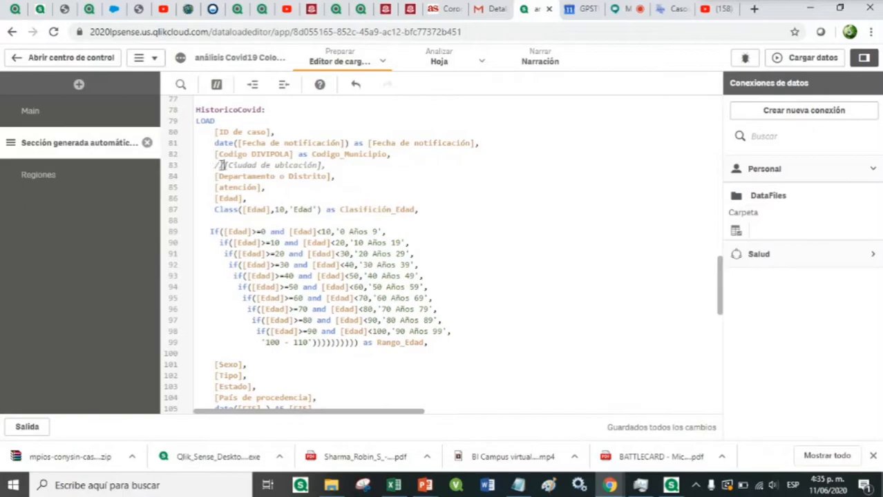
click(335, 164)
click(333, 168)
click(798, 60)
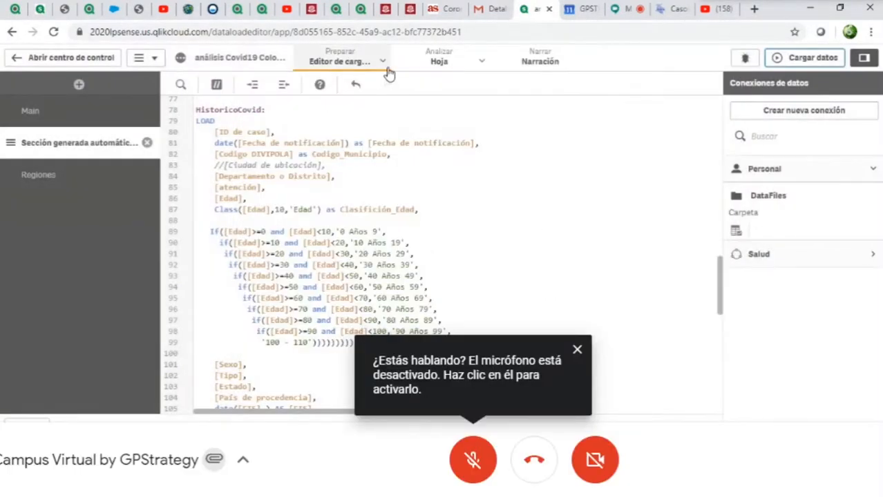
In the data model viewer, move Regiones farther from HistoricoCovid and examine the Codigo_Municipio link and both tables' data
click(382, 63)
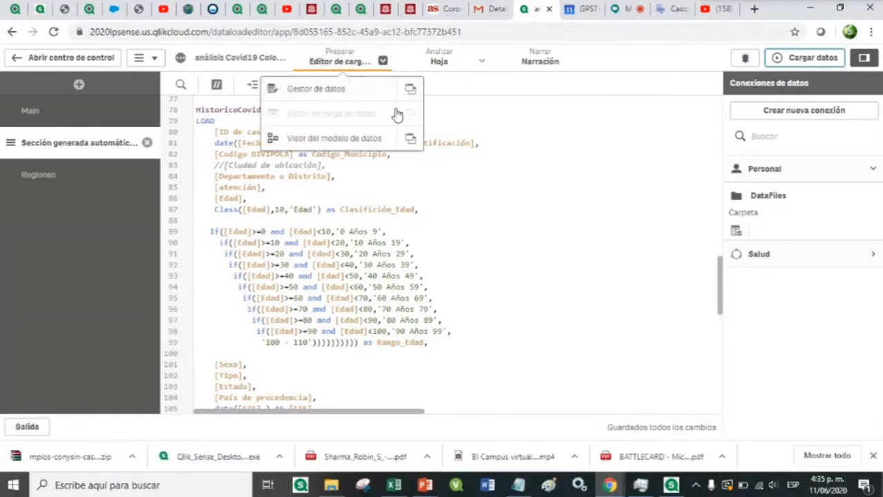
click(328, 142)
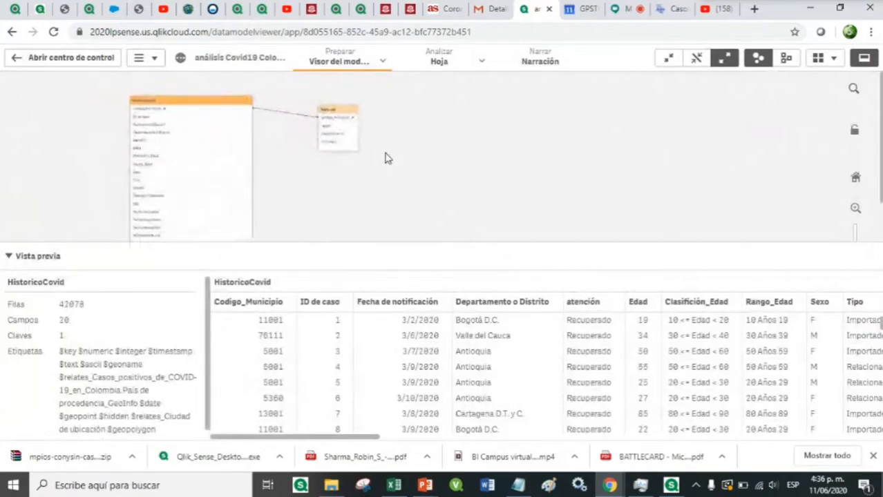
drag(339, 117, 450, 118)
click(442, 112)
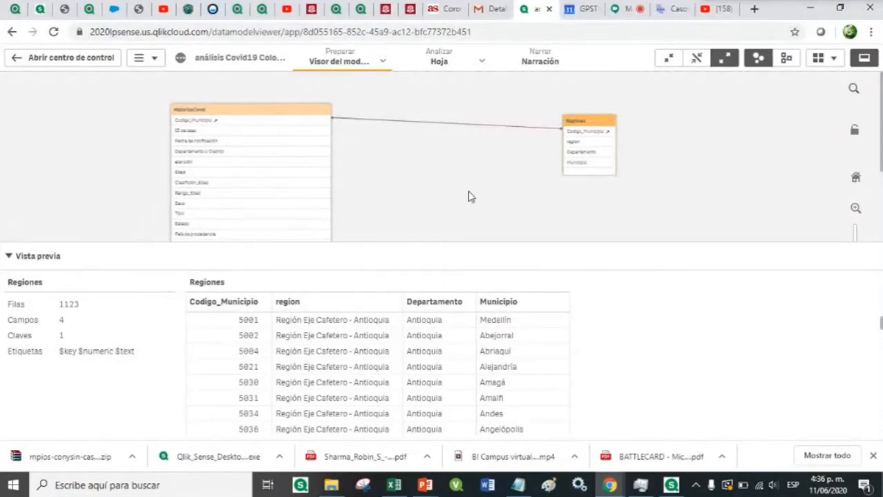
scroll(404, 142, up, 2)
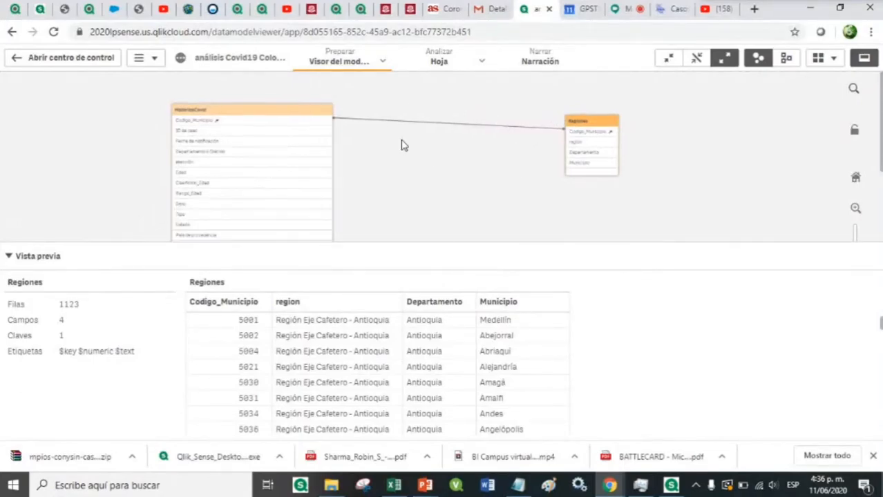
click(300, 129)
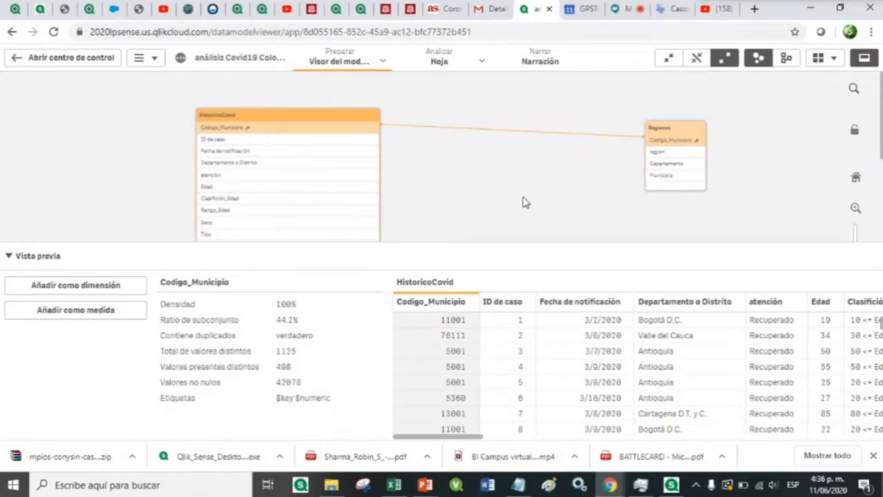
Edit the analysis sheet and remove Fecha de muerte, Fecha de notificación and Fecha diagnostico from the filter pane
click(440, 58)
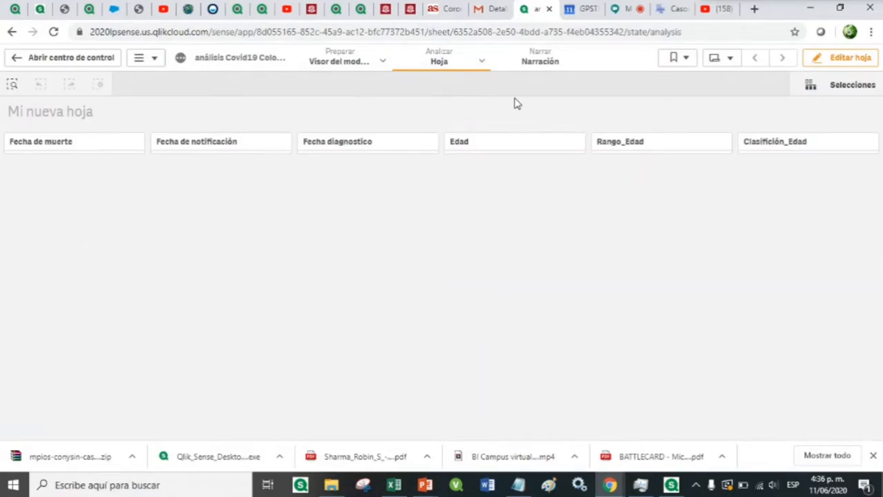
click(848, 61)
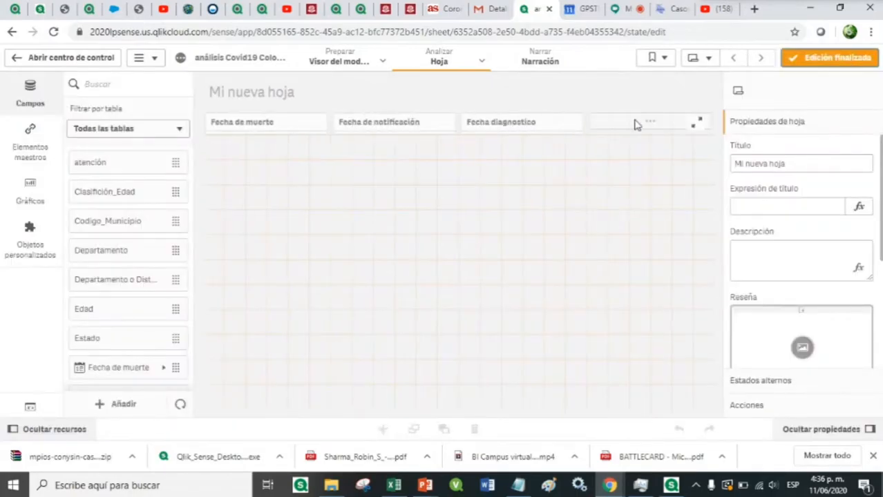
click(596, 124)
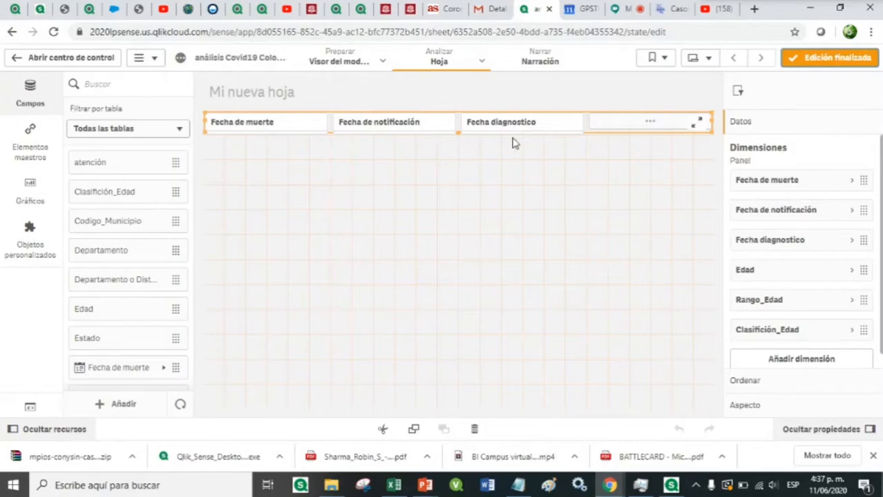
right_click(773, 183)
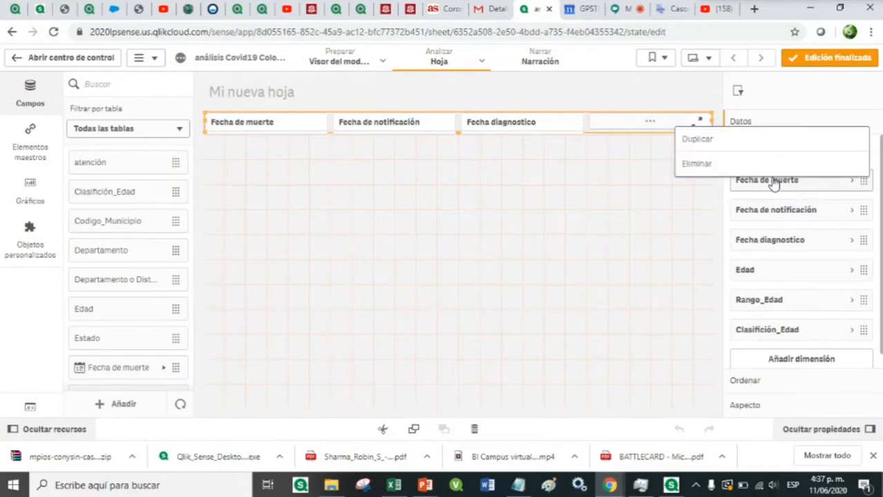
click(756, 168)
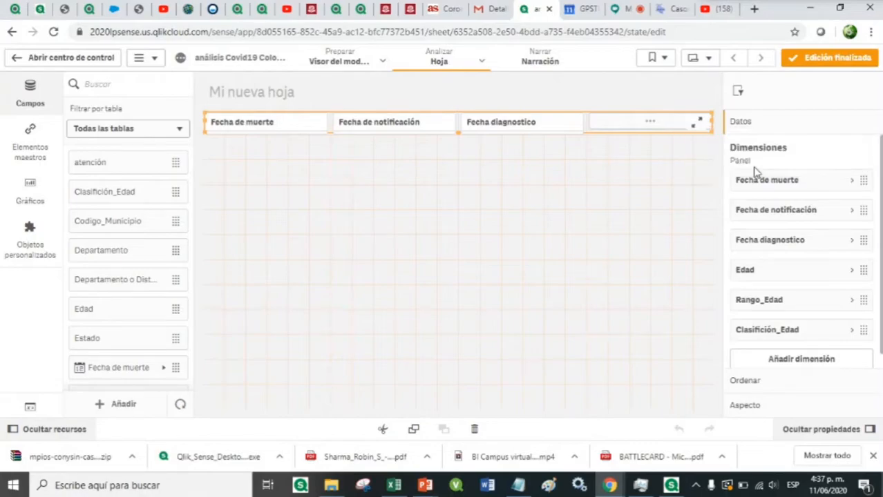
right_click(769, 181)
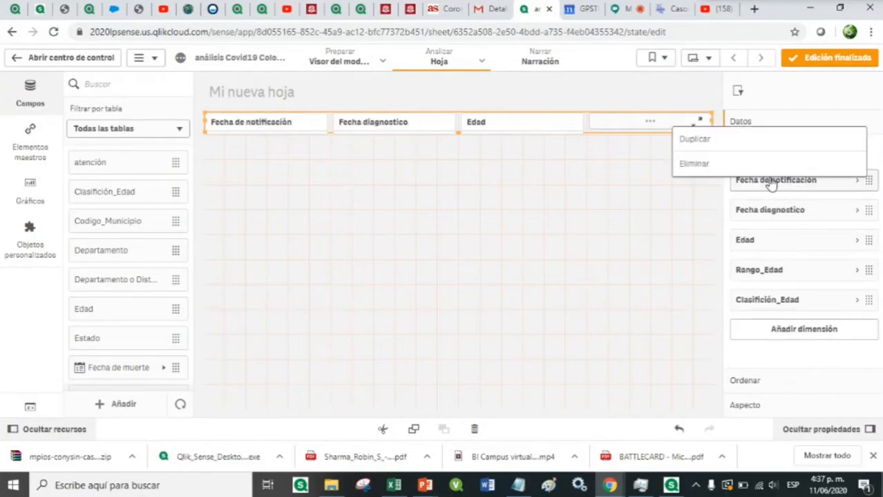
click(758, 168)
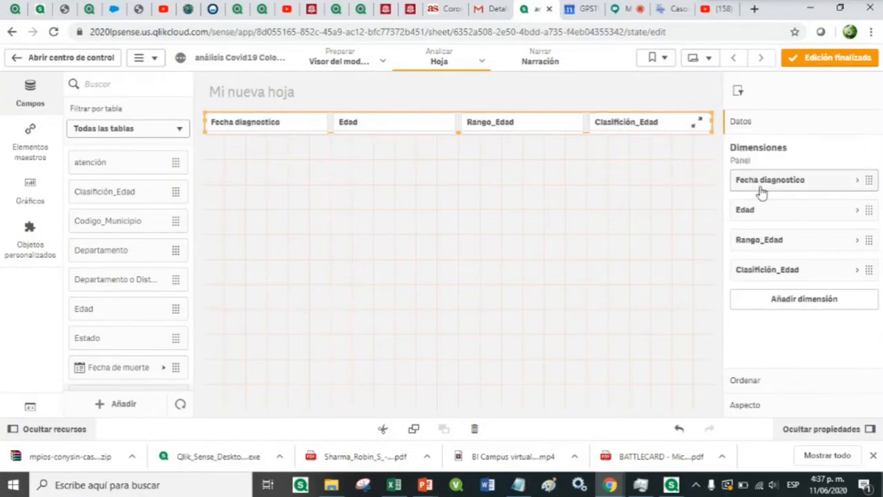
right_click(767, 190)
click(753, 172)
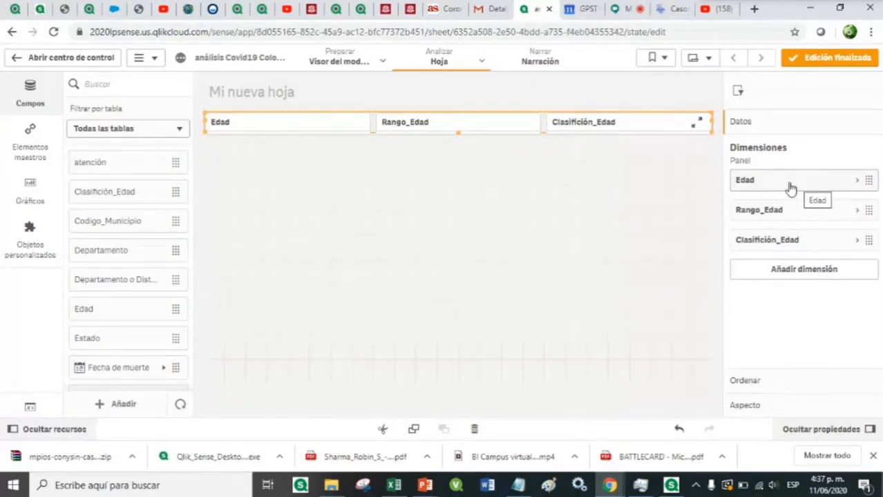
Remove the Edad and Rango_Edad dimensions from the filter pane
right_click(791, 189)
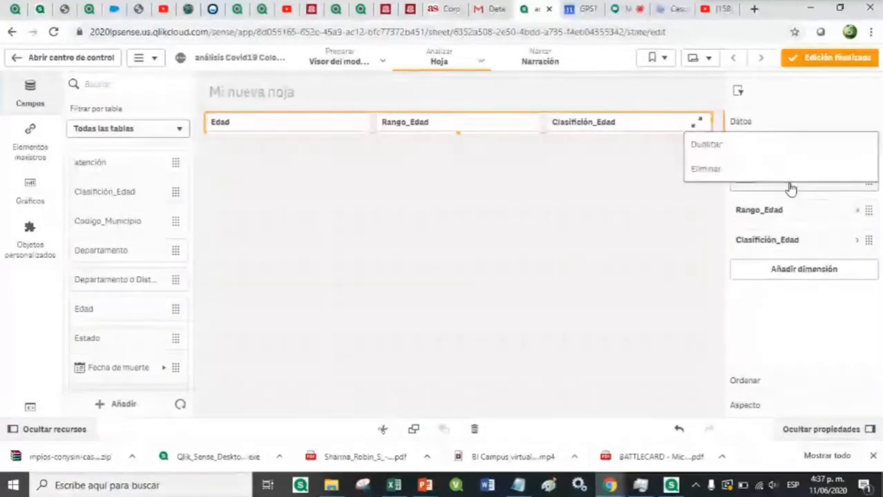
click(784, 177)
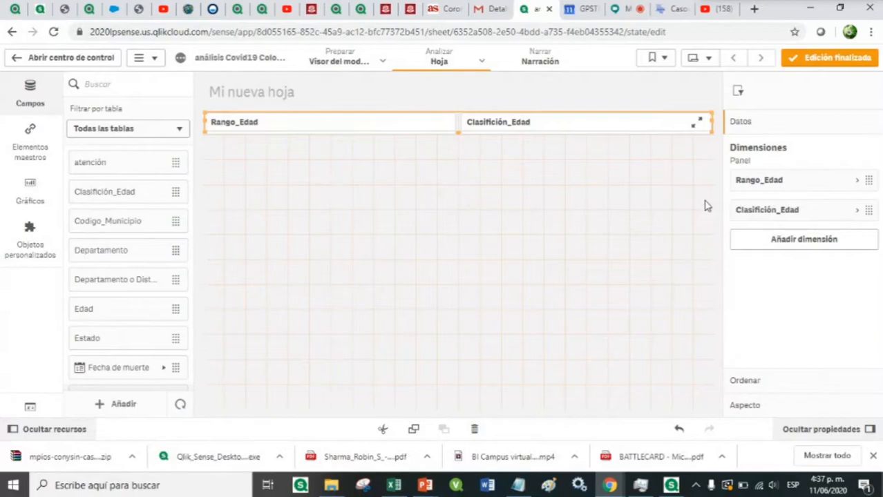
right_click(769, 186)
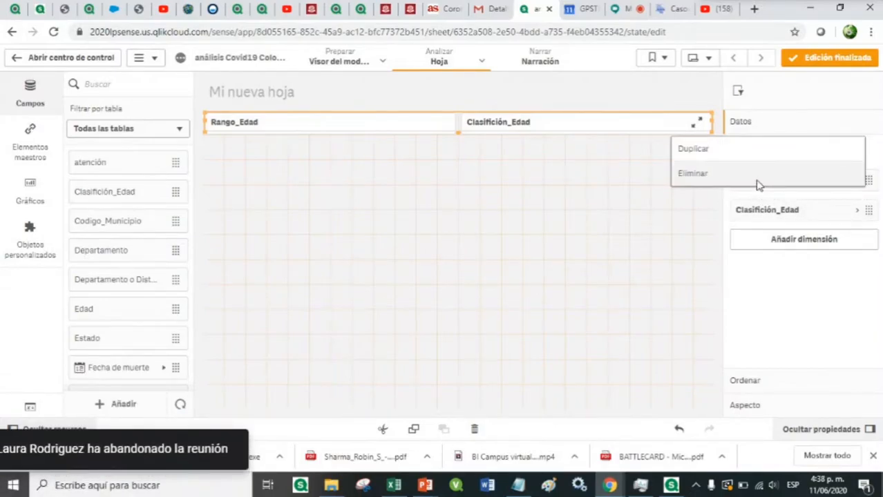
click(758, 183)
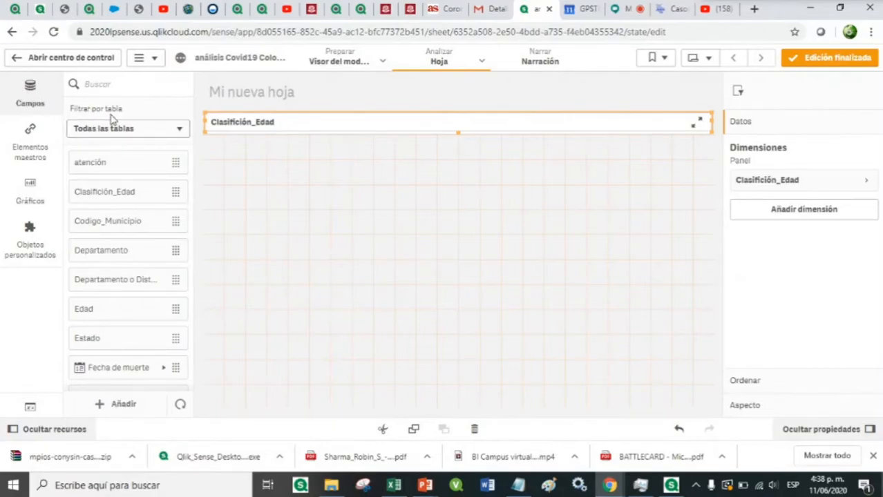
Add the Regiones table's Departamento, Municipio and region fields to the filter pane and finish editing the sheet
click(178, 133)
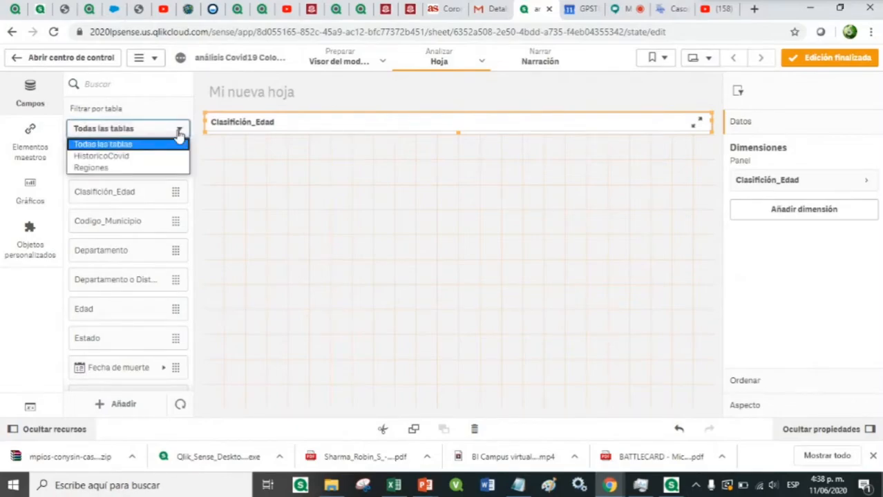
click(112, 169)
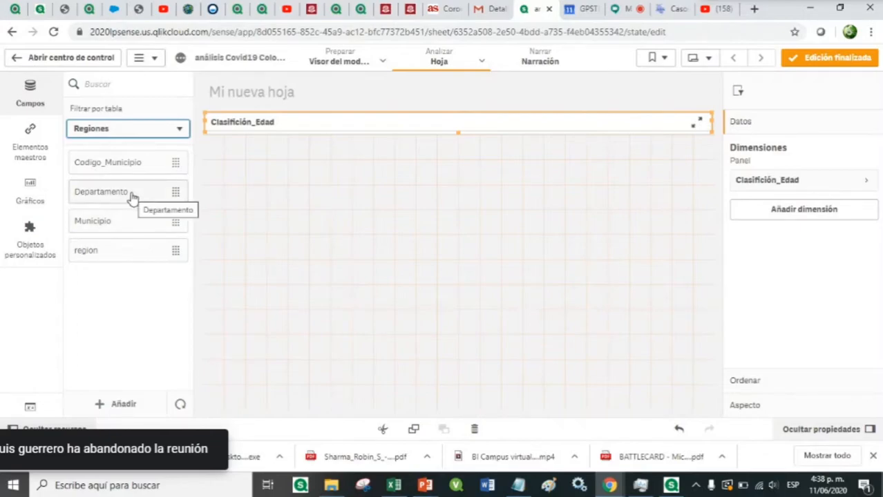
drag(118, 198, 446, 130)
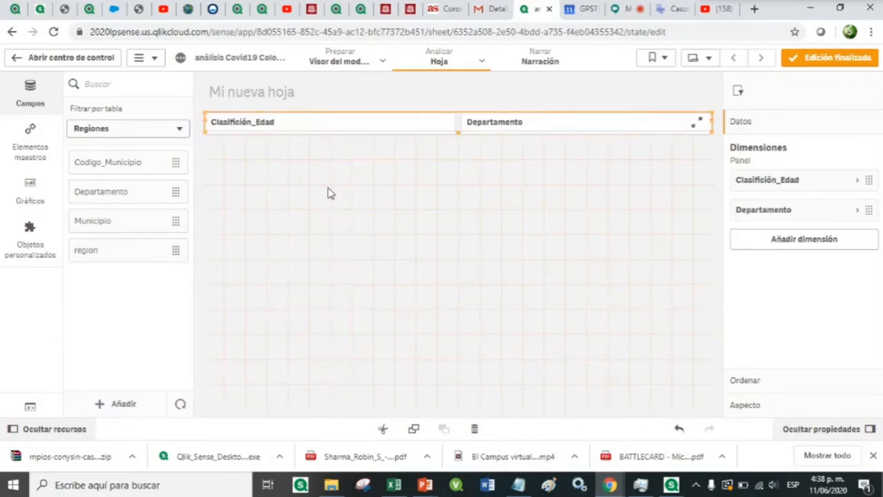
drag(101, 225, 431, 125)
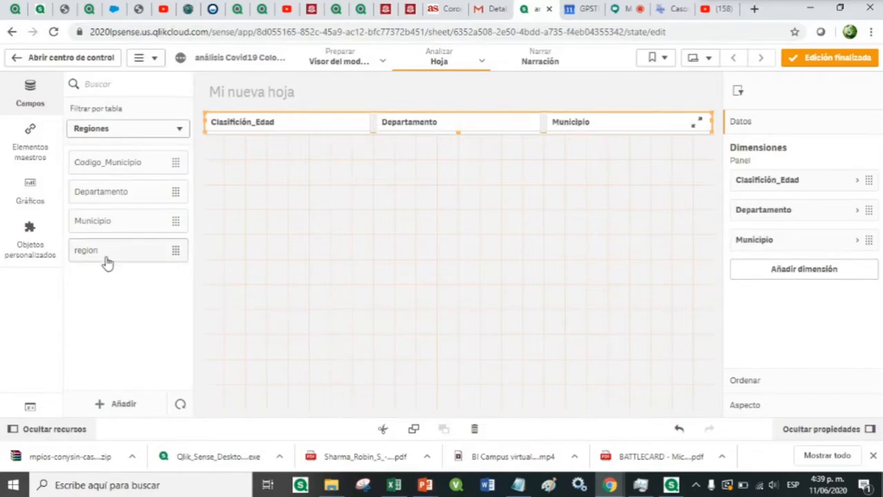
drag(107, 252, 487, 127)
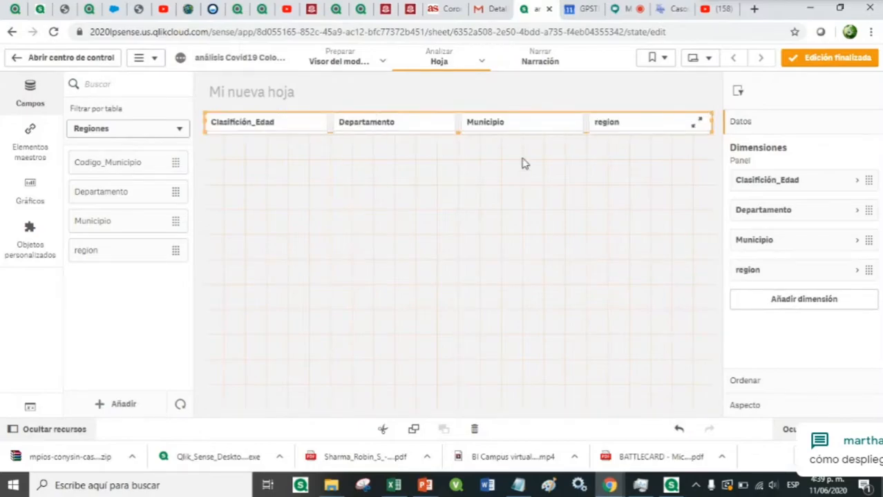
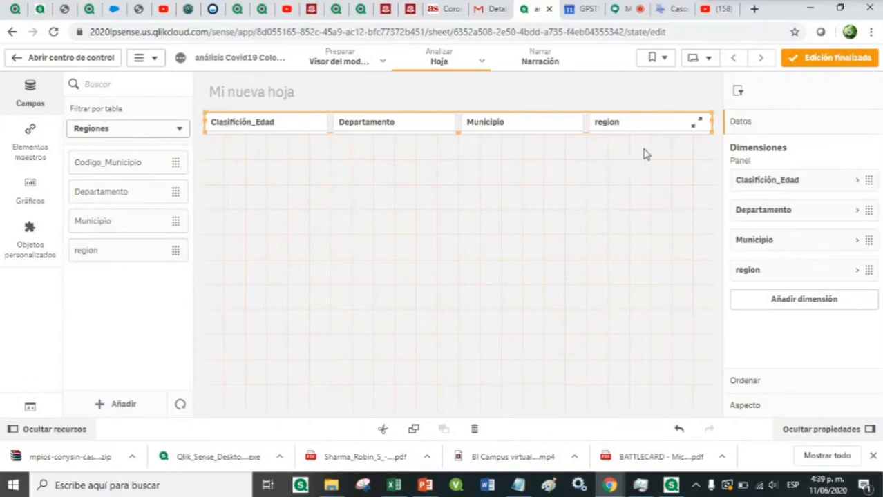
click(824, 60)
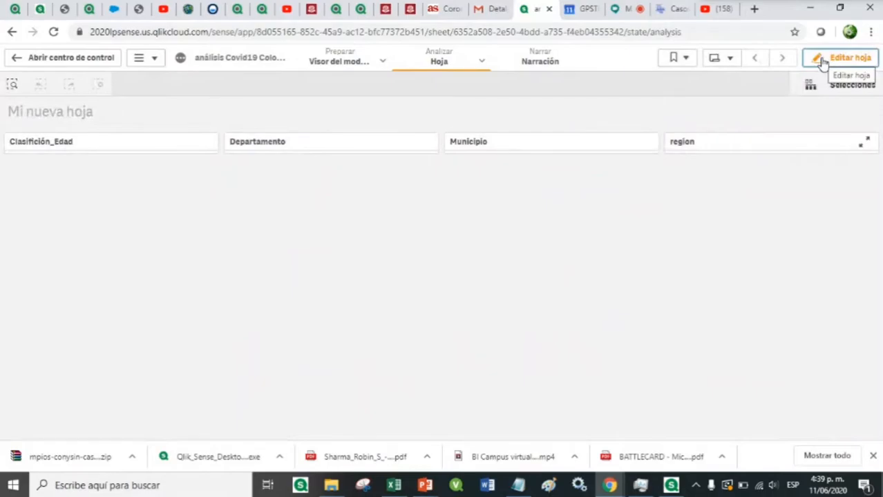
Examine the values offered by the region and Municipio filters
click(719, 142)
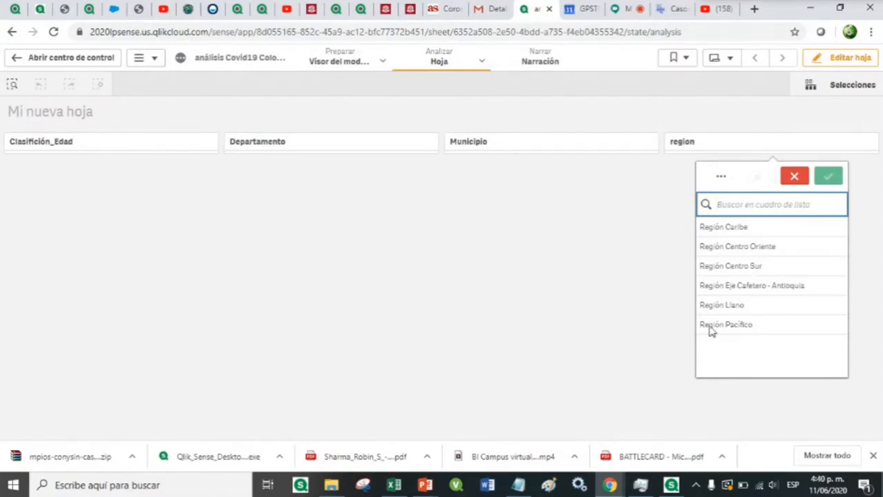
click(527, 154)
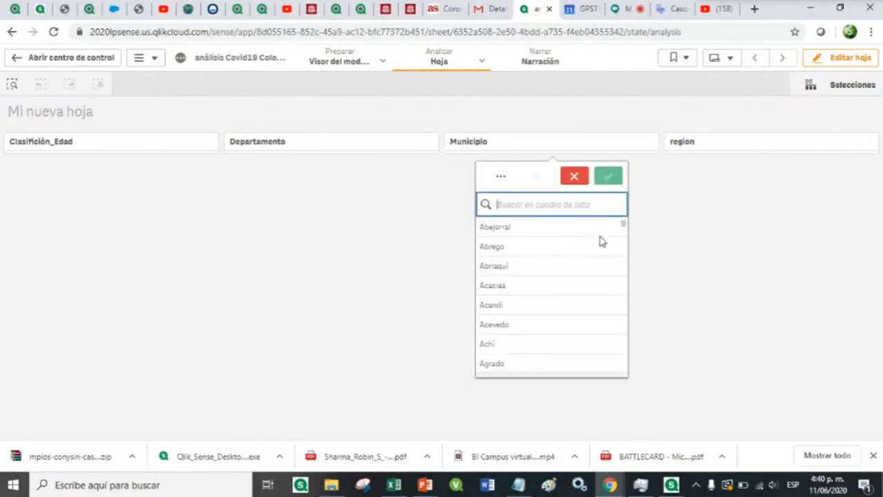
scroll(592, 259, down, 5)
scroll(592, 261, down, 10)
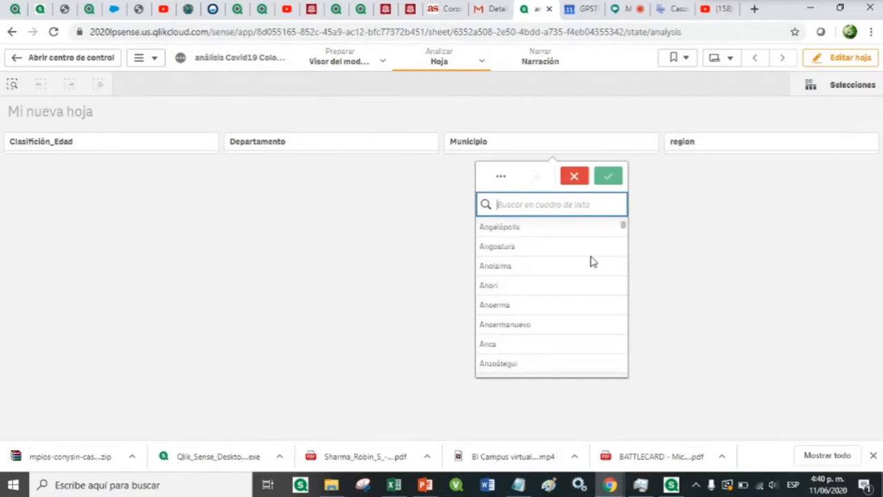
scroll(592, 261, down, 3)
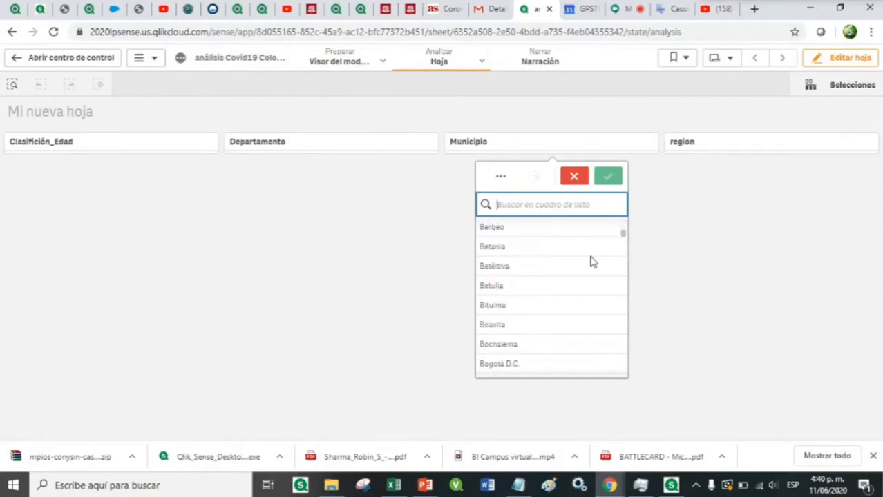
scroll(592, 261, down, 10)
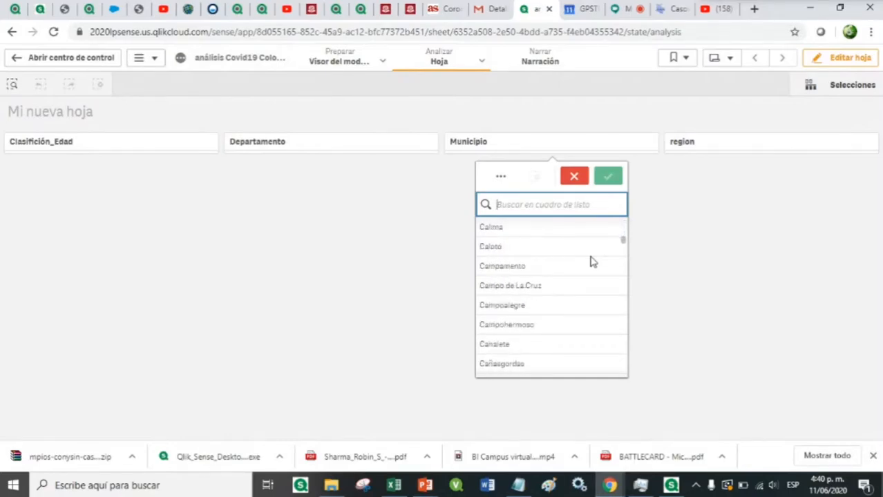
scroll(592, 261, down, 2)
Examine the full list of departments in the Departamento filter and close it
click(379, 148)
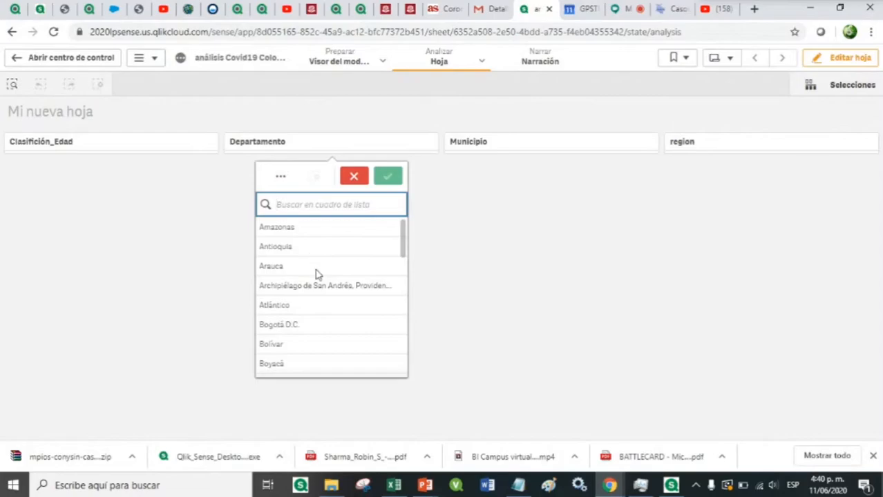
scroll(317, 275, down, 1)
scroll(332, 286, down, 2)
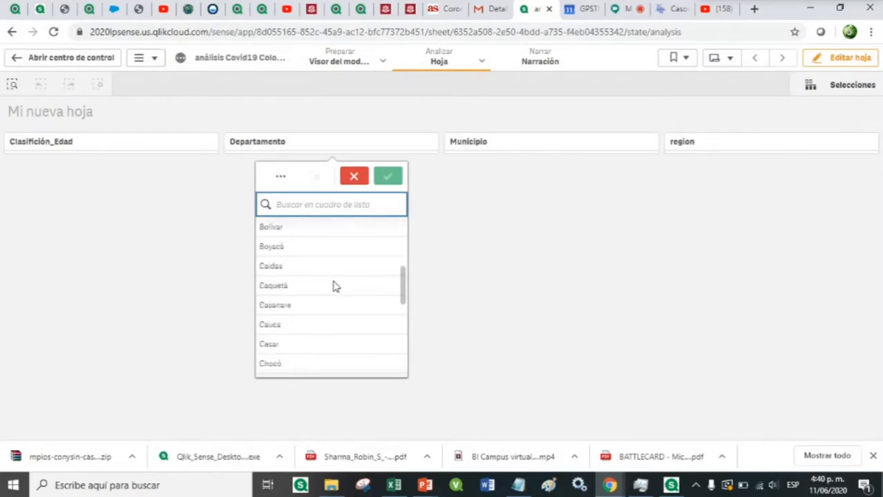
scroll(333, 286, down, 2)
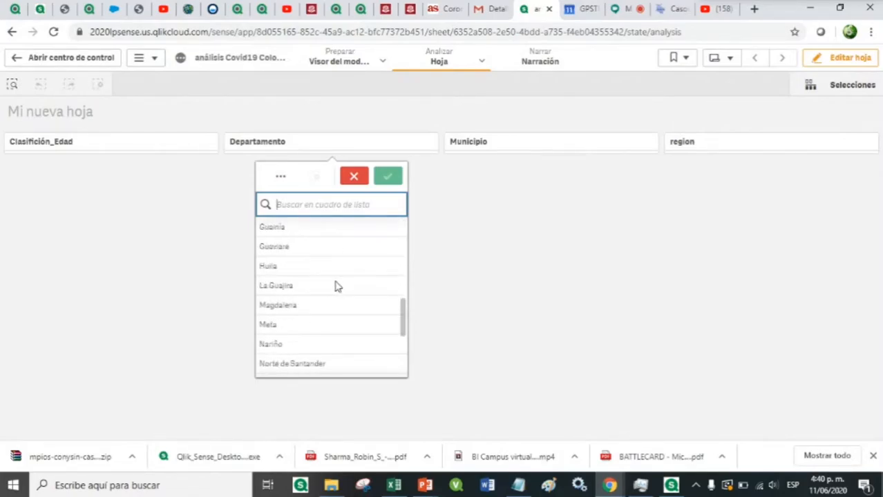
scroll(337, 286, down, 3)
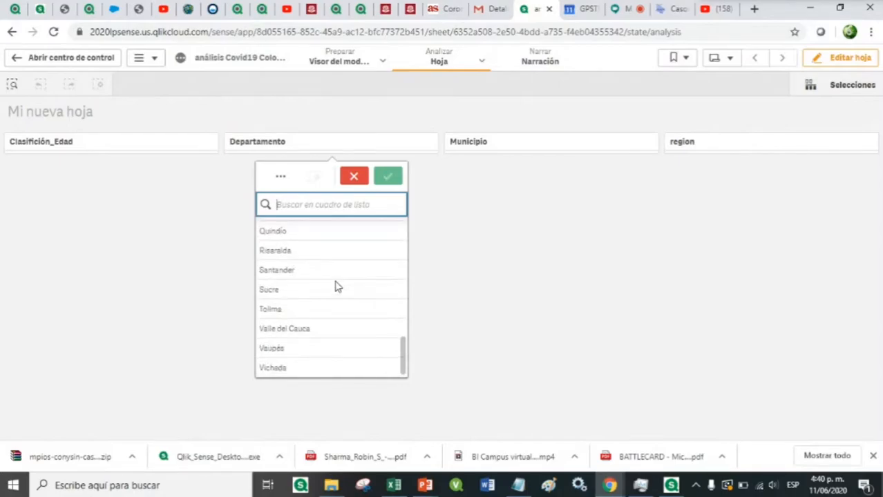
scroll(337, 286, up, 1)
scroll(337, 286, up, 4)
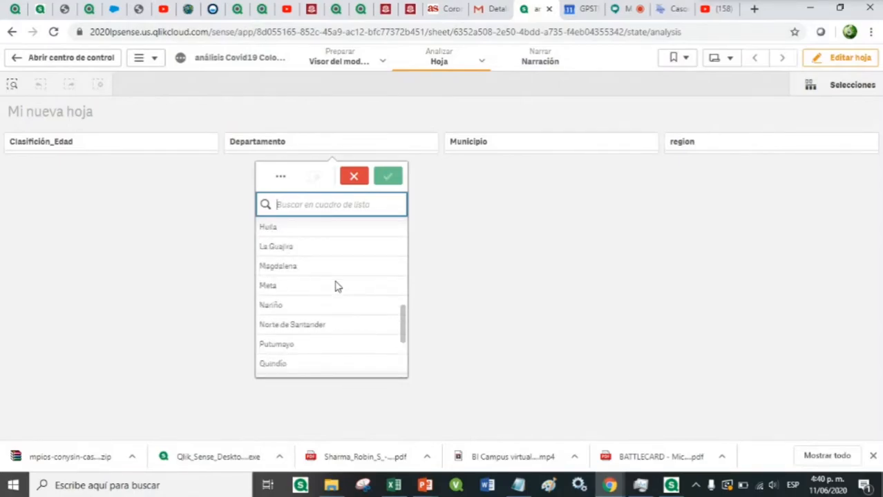
scroll(337, 286, up, 3)
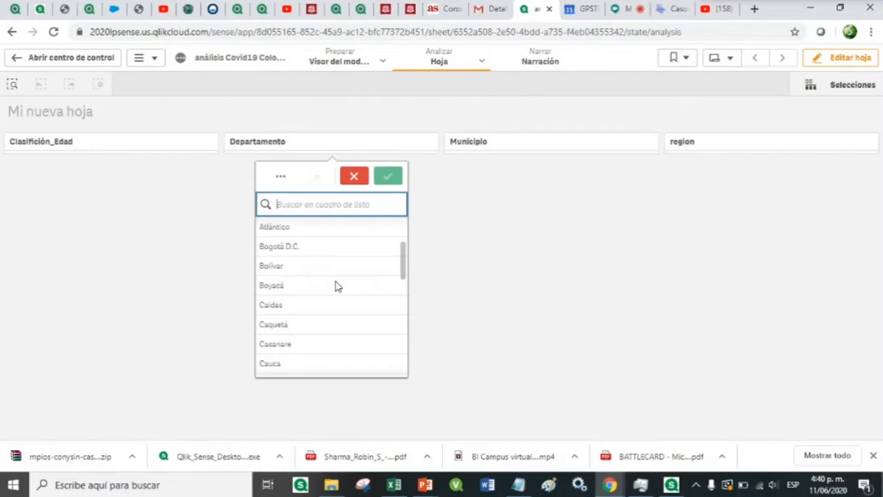
scroll(337, 286, up, 1)
scroll(336, 286, down, 1)
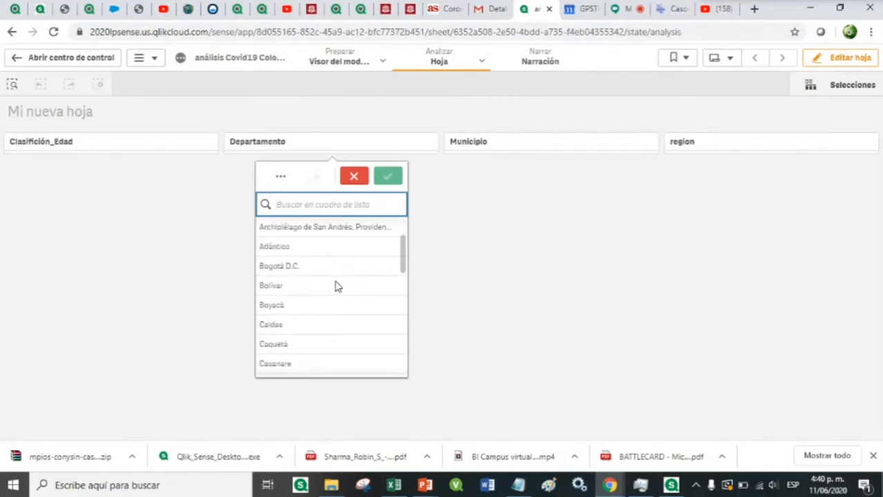
click(518, 188)
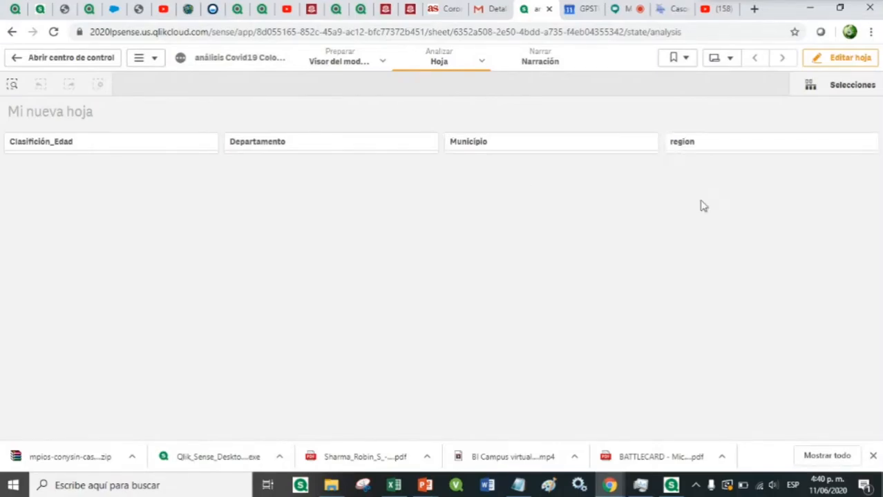
Filter the sheet by Región Caribe and examine the matching municipalities in the Municipio filter
click(693, 150)
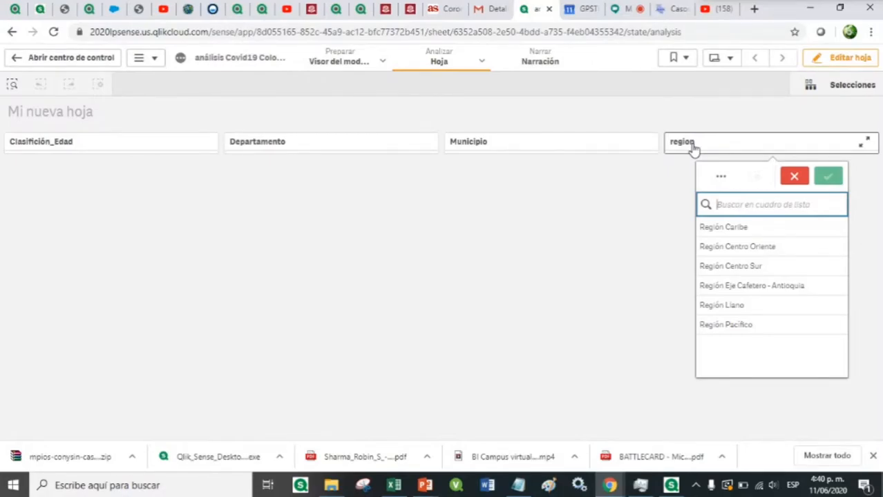
click(751, 235)
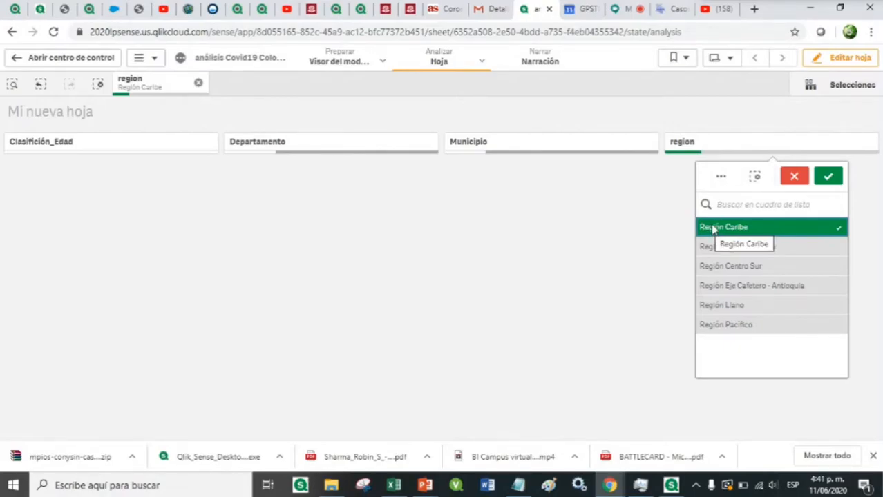
click(594, 149)
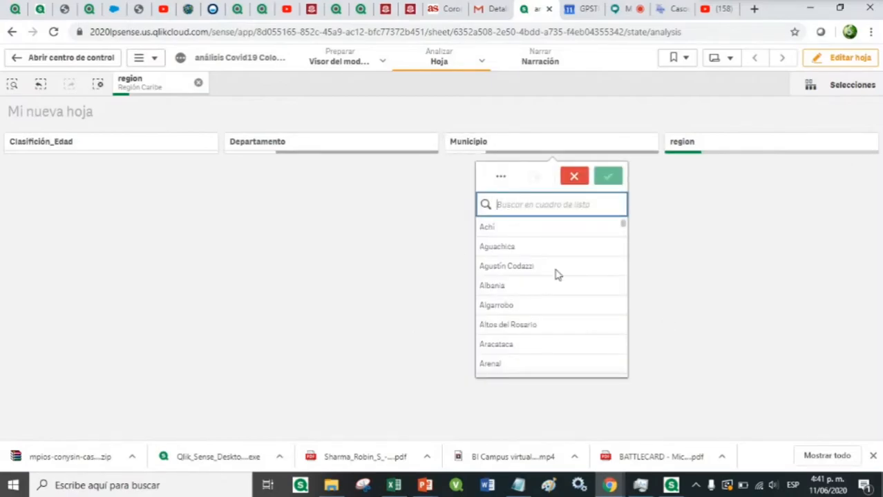
scroll(560, 251, down, 6)
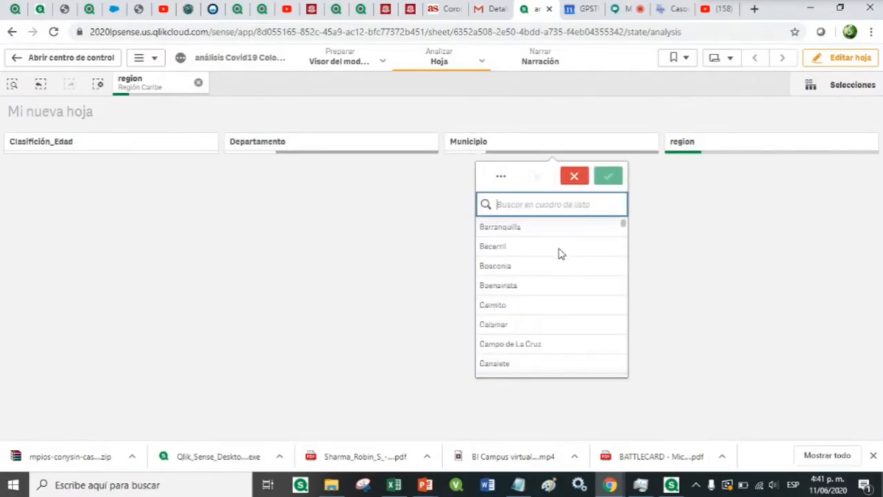
scroll(560, 253, down, 10)
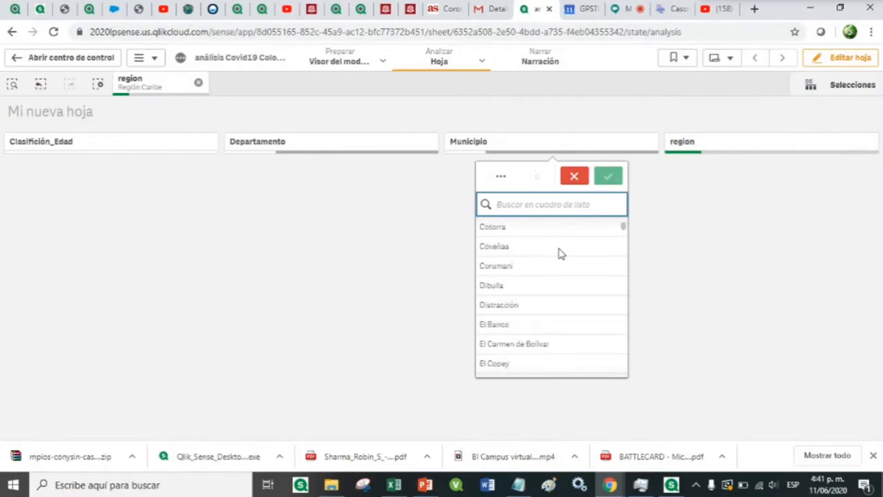
scroll(560, 253, down, 10)
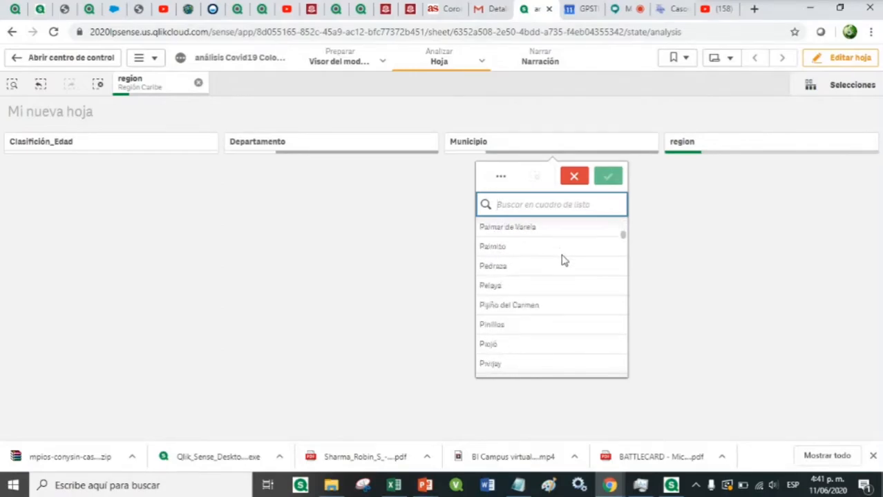
scroll(567, 263, down, 4)
drag(624, 246, 627, 219)
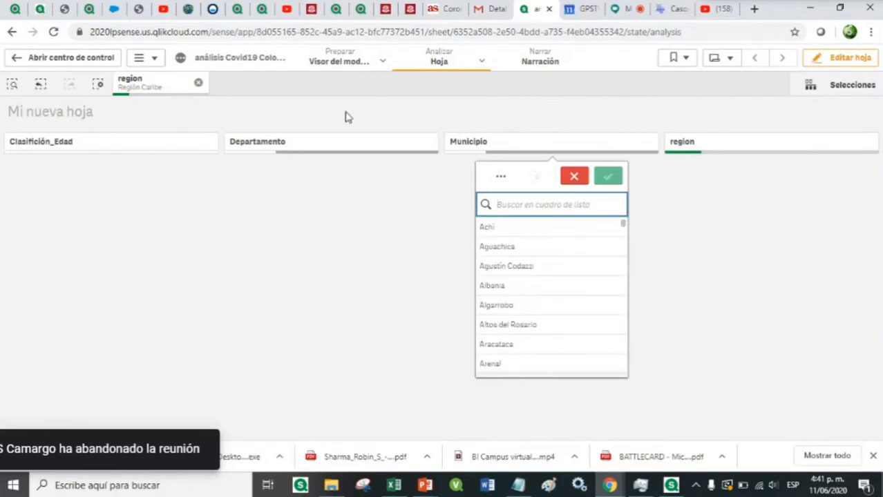
Examine which departments the Departamento filter offers for Región Caribe
click(339, 148)
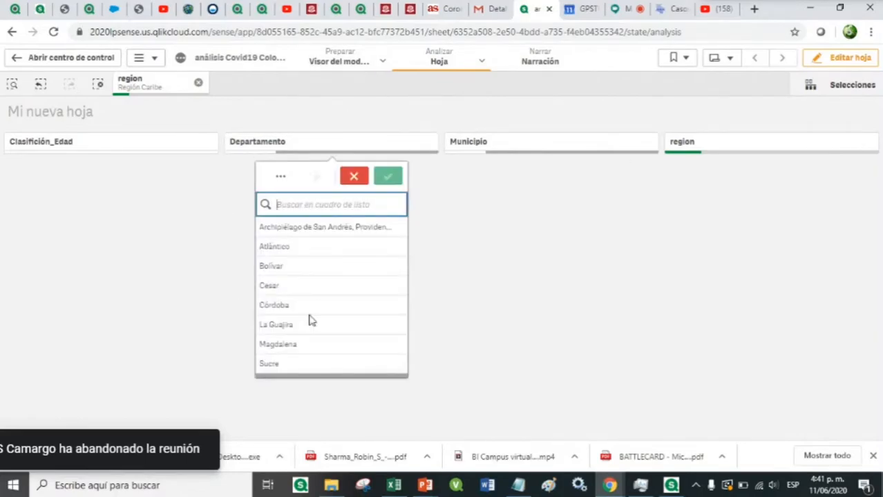
scroll(322, 272, down, 1)
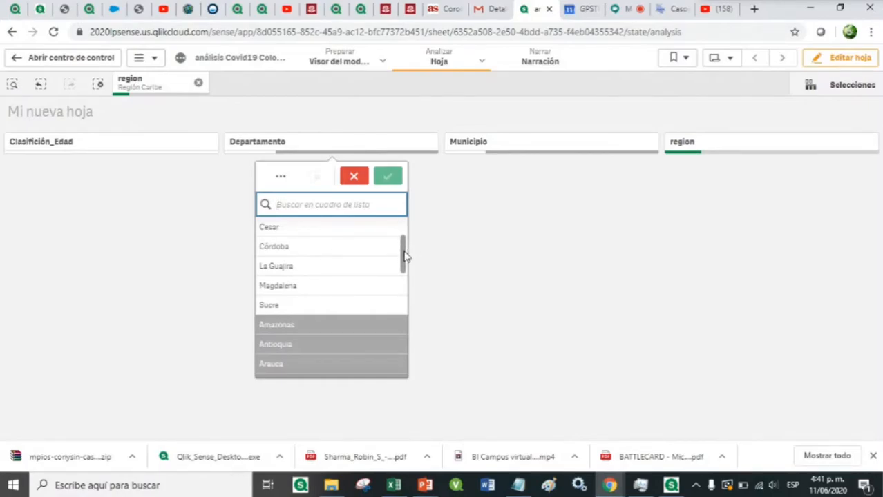
drag(404, 254, 406, 249)
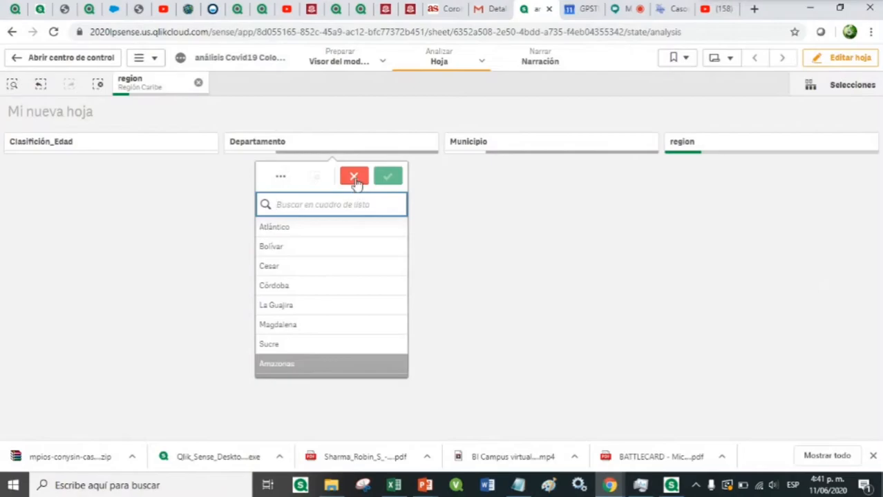
Add Región Llano to the current region selection and examine the matching values in the Departamento filter
click(160, 86)
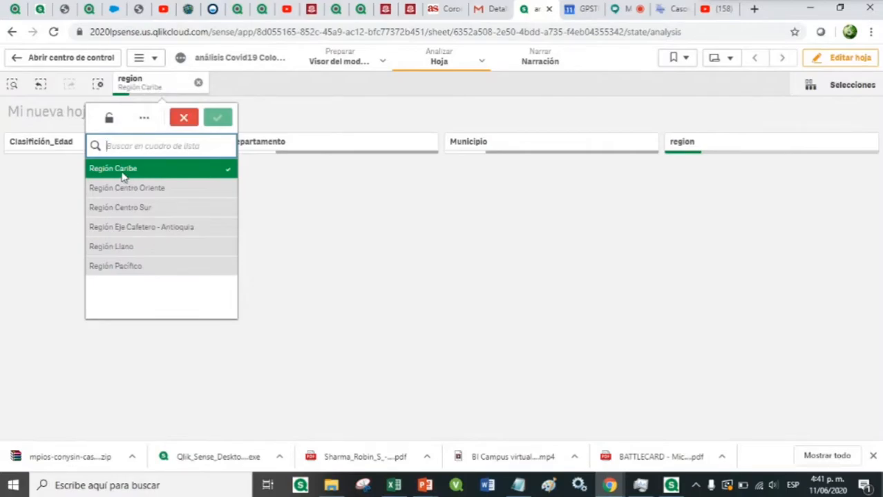
click(138, 251)
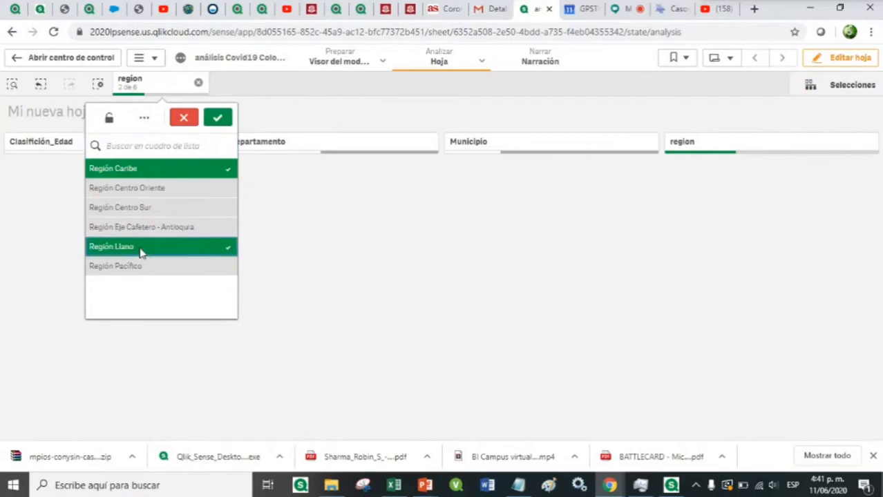
click(217, 118)
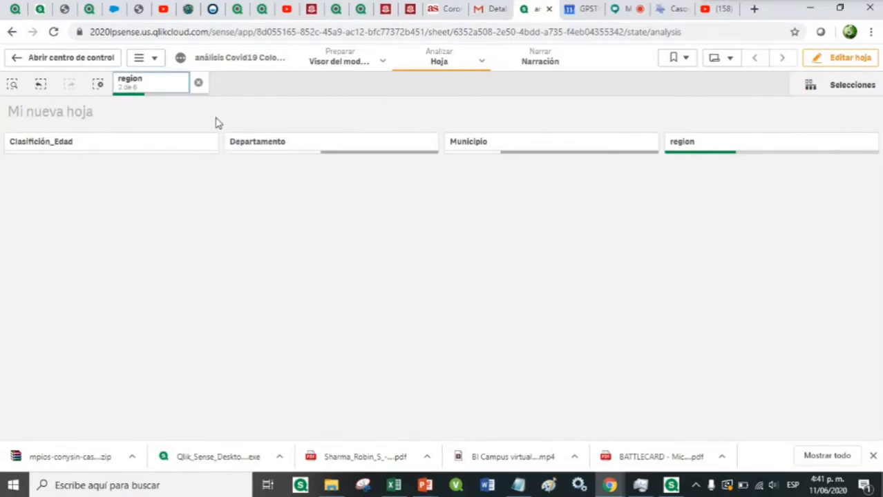
click(257, 148)
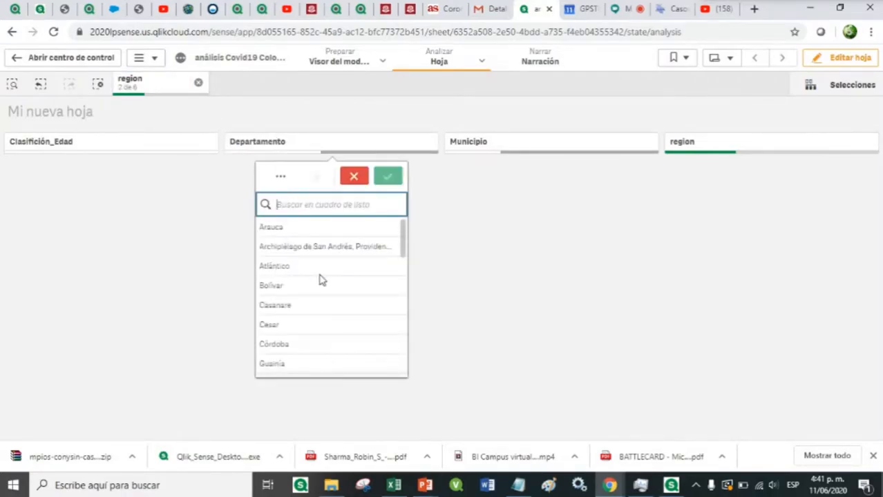
scroll(320, 280, down, 2)
scroll(319, 277, down, 3)
scroll(320, 276, up, 1)
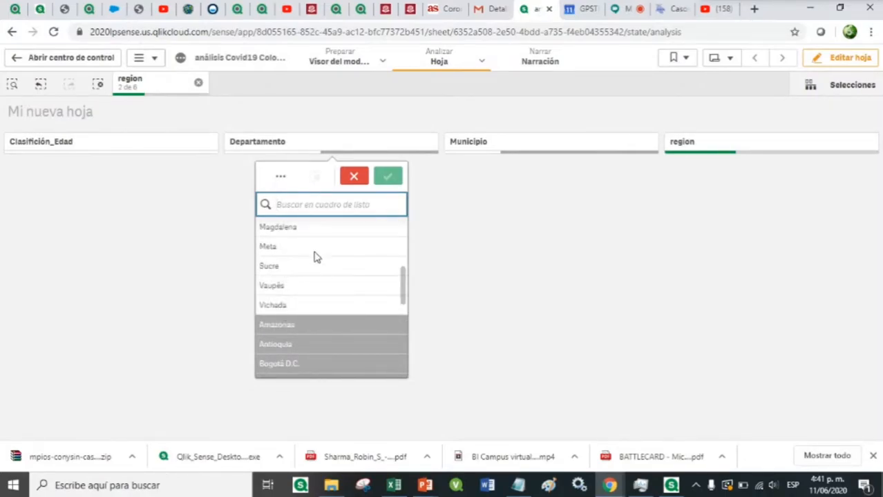
Remove Región Caribe from the region selection, keeping Región Llano, and check the matching departments
click(153, 85)
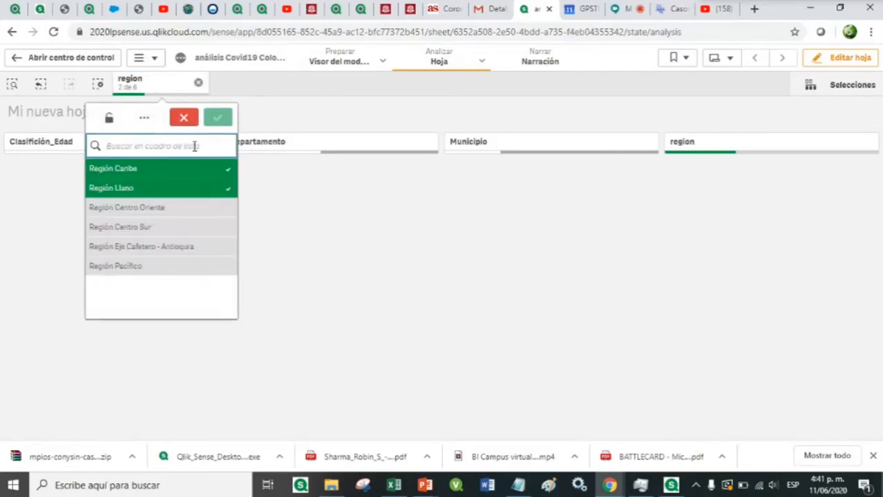
click(148, 173)
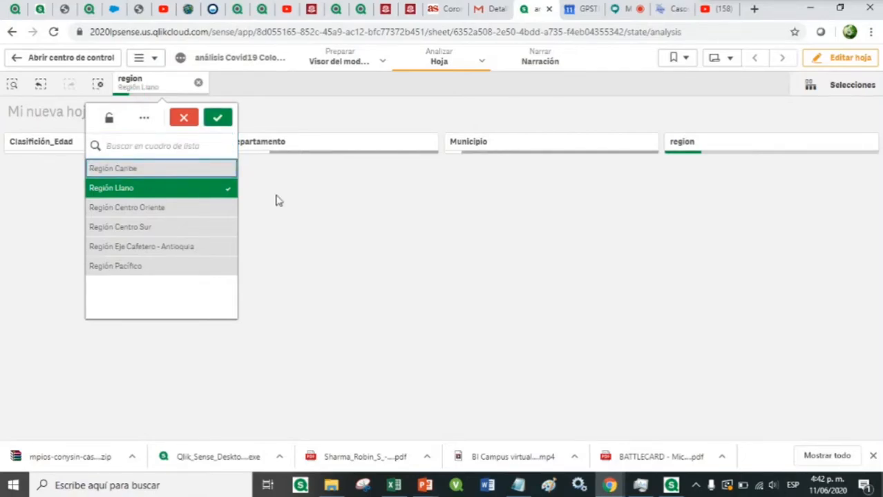
click(215, 122)
click(252, 147)
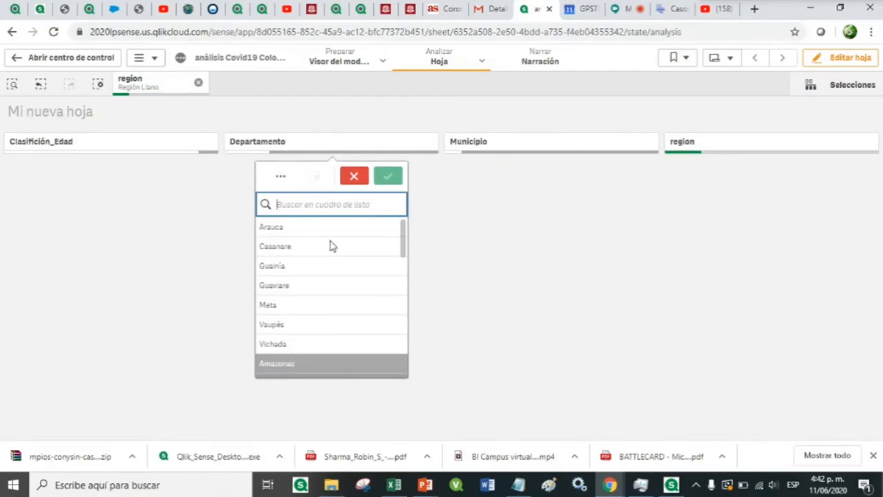
click(353, 176)
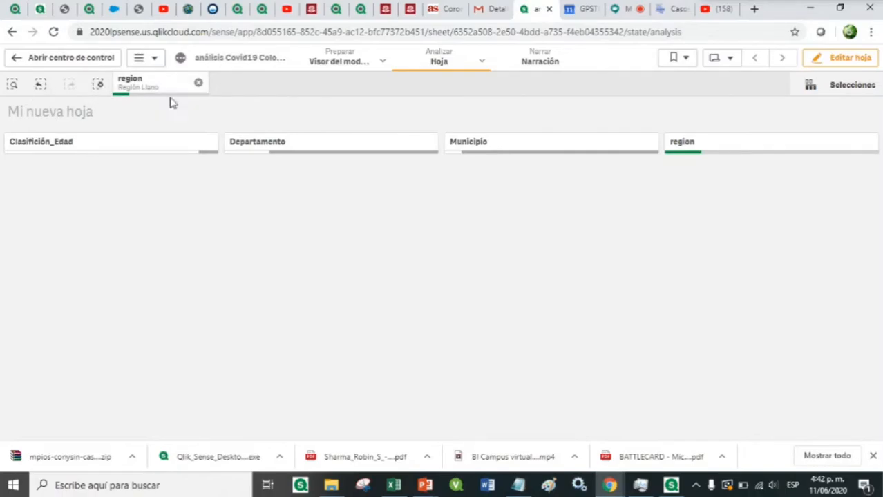
Select Meta in the Departamento filter and confirm the selection
click(259, 145)
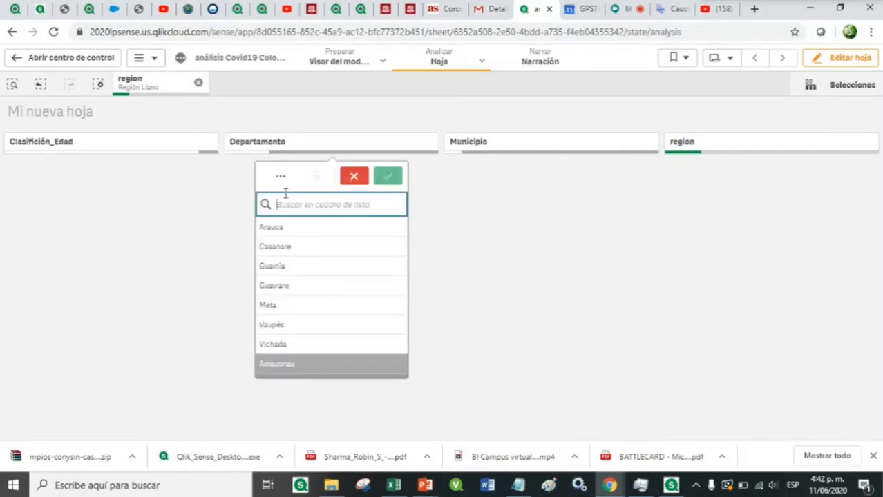
click(305, 310)
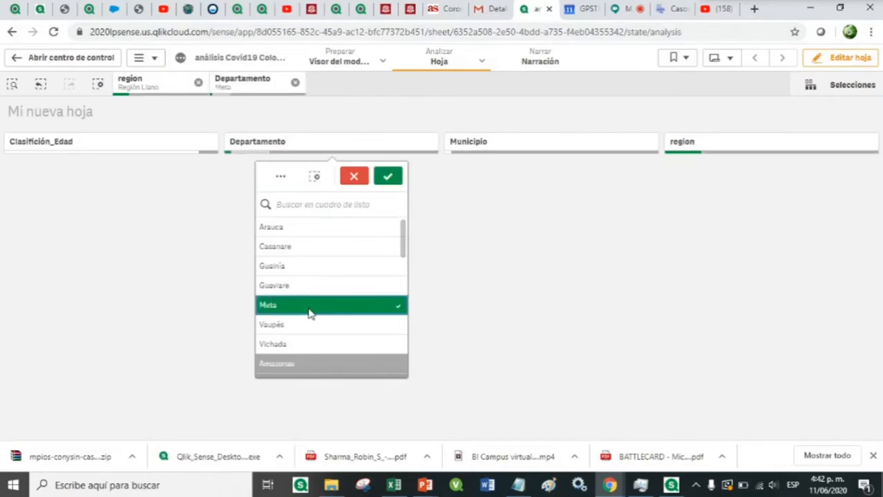
click(383, 177)
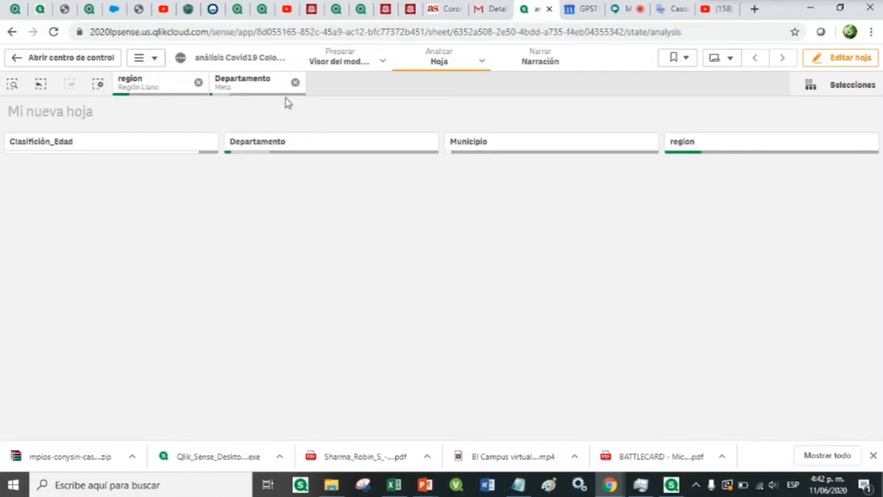
Examine which municipalities the Municipio filter offers for Meta, and close the list without selecting any
click(510, 142)
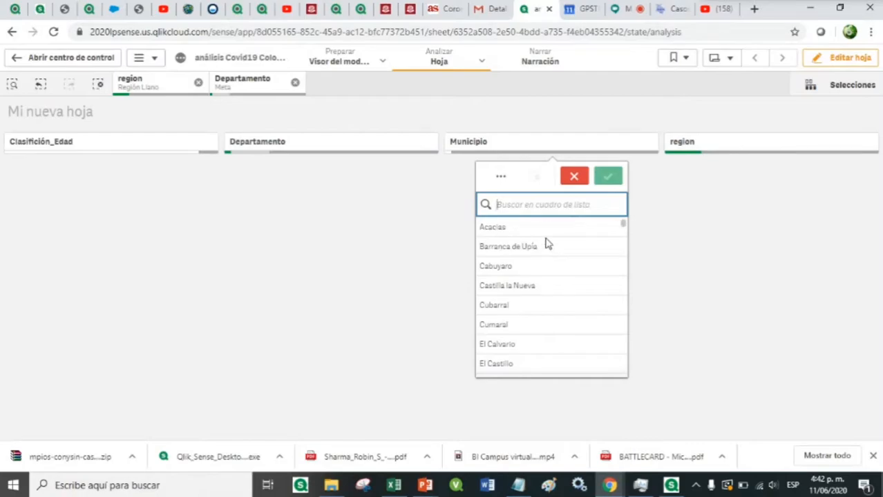
scroll(550, 267, down, 1)
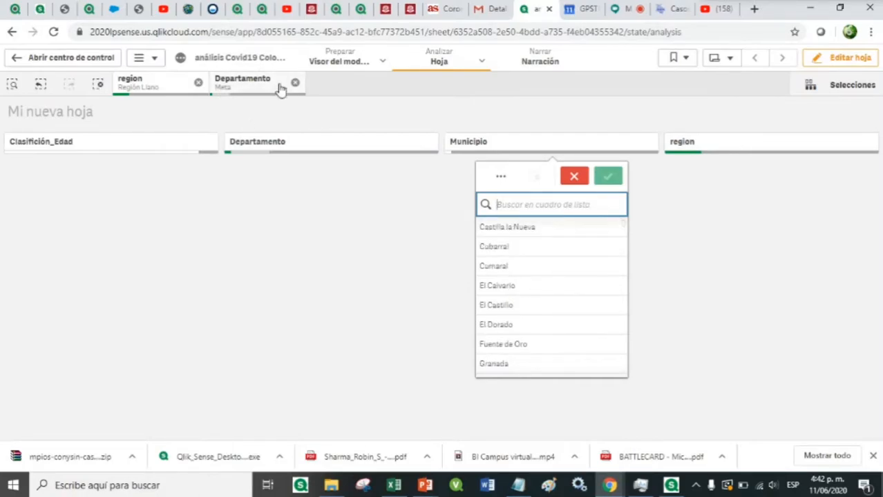
click(572, 177)
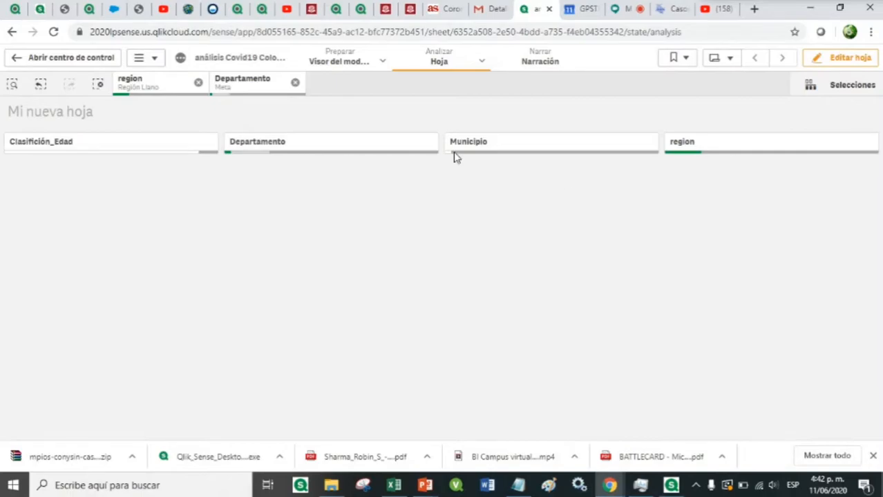
Clear all selections, step back through the earlier selections, and clear them all again
click(99, 86)
click(42, 87)
click(42, 88)
click(42, 88)
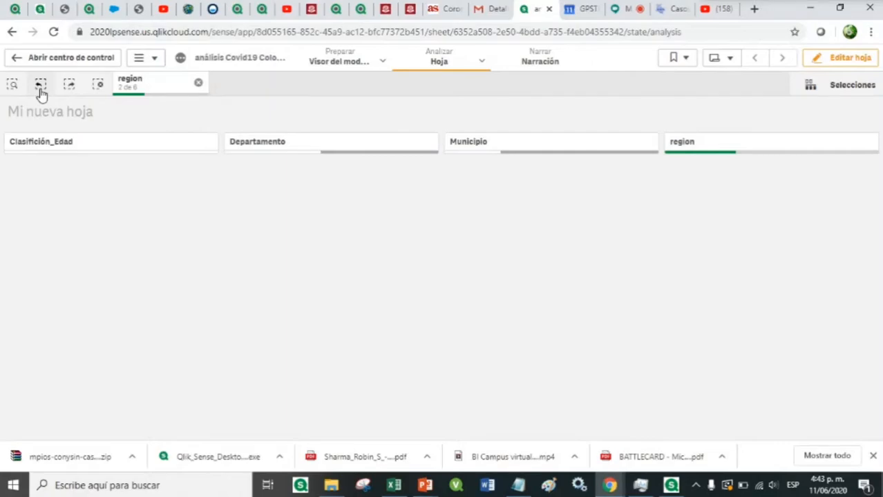
click(99, 85)
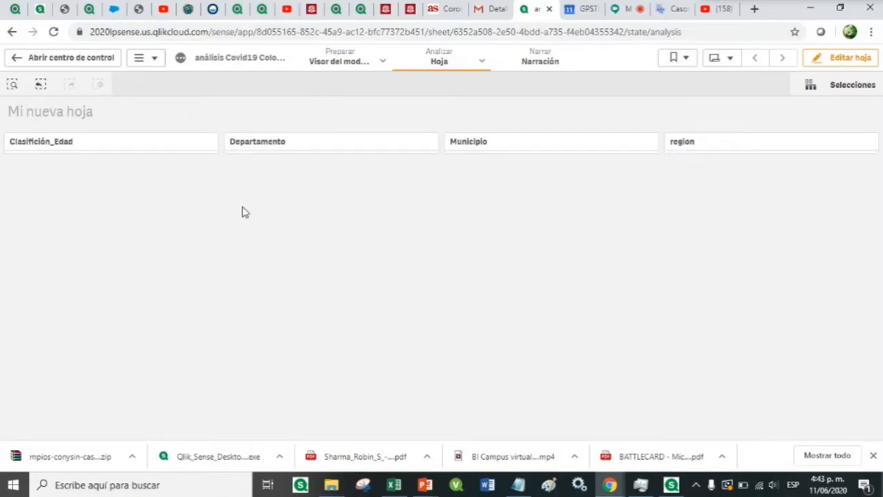
Put the sheet in edit mode and search the chart objects for "pa", clearing the search when done
click(841, 60)
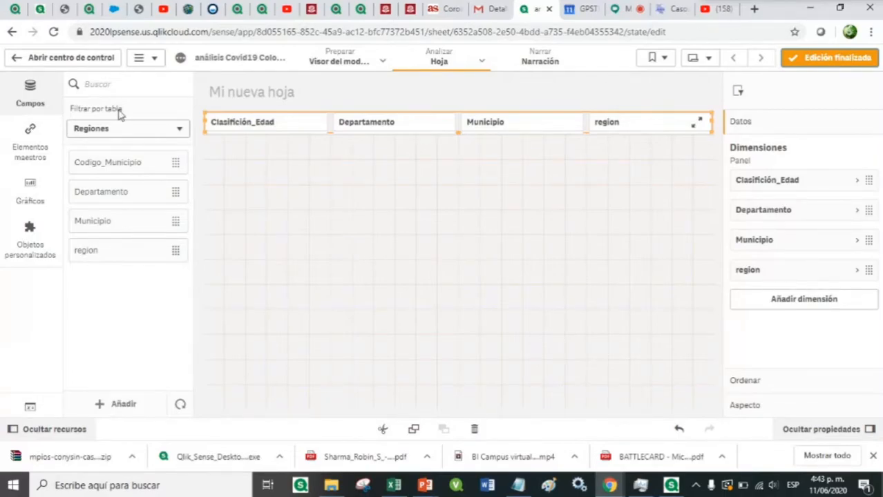
click(25, 193)
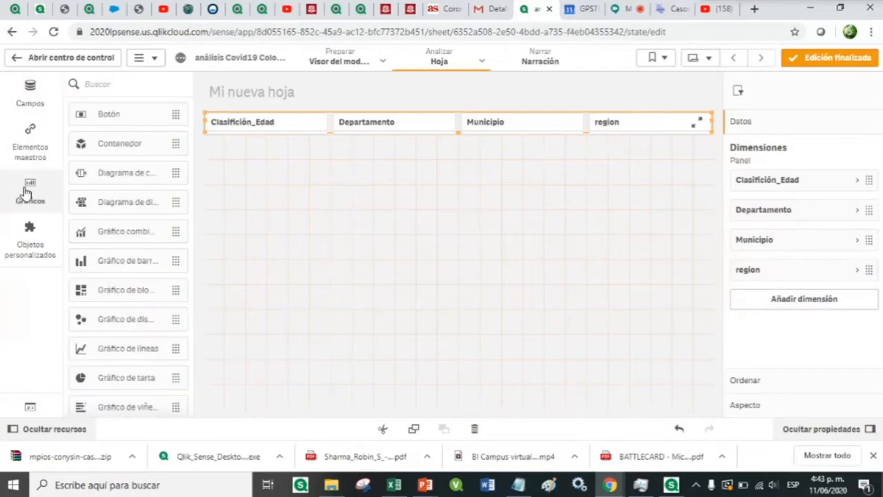
scroll(163, 222, down, 3)
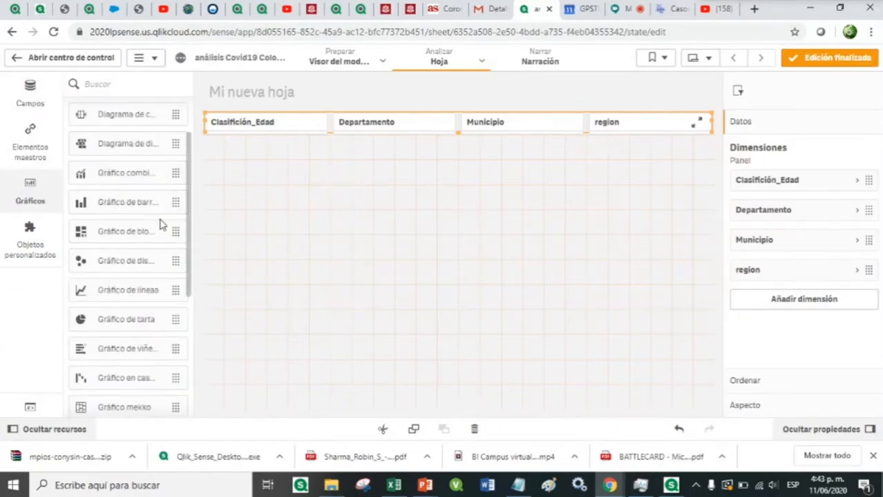
click(104, 84)
text(p)
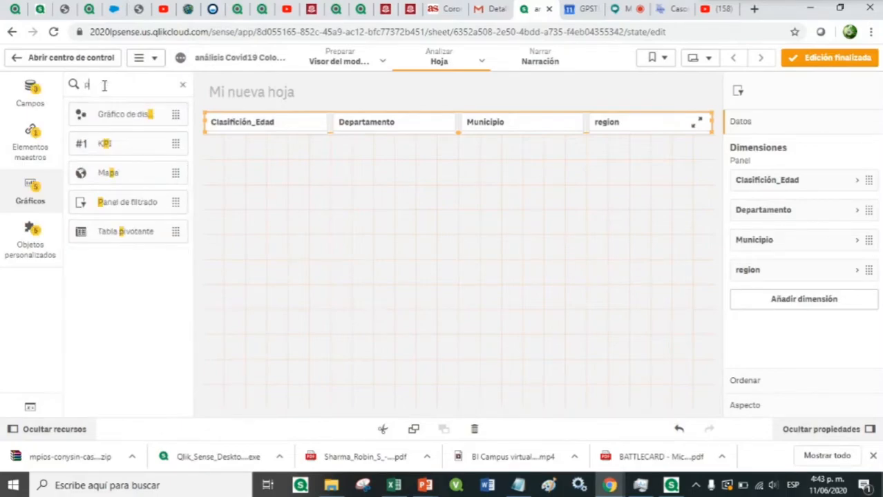
text(a)
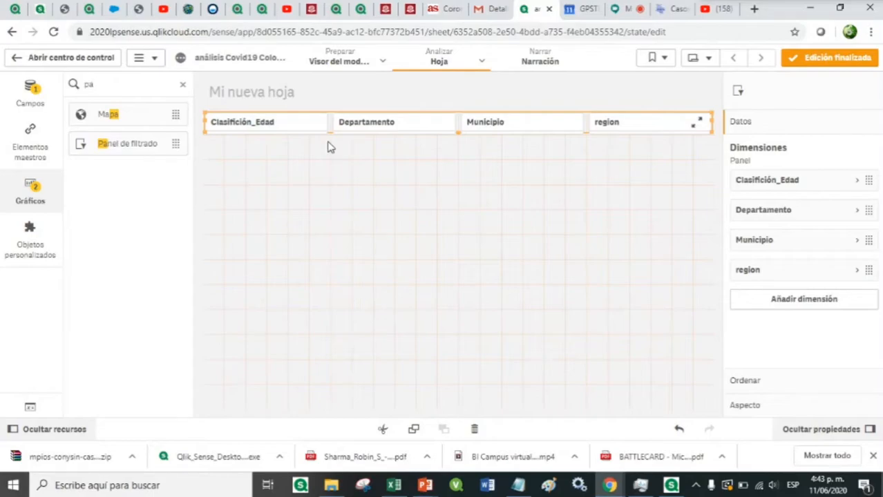
key(Escape)
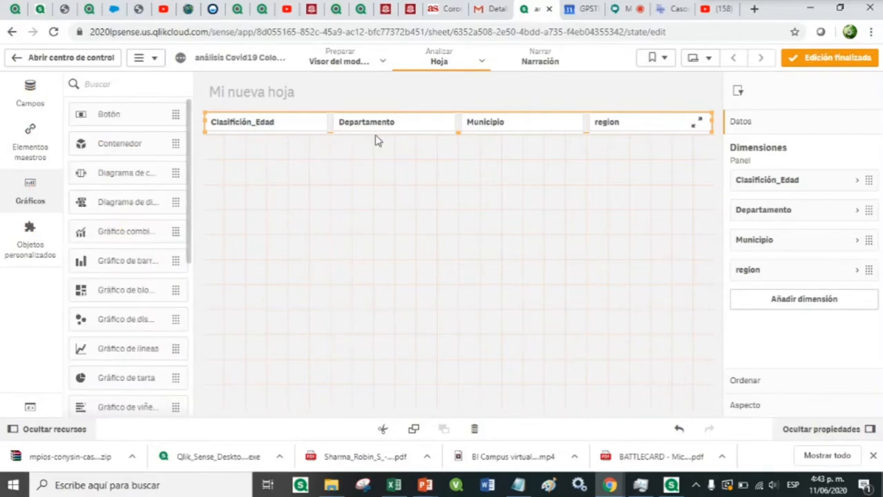
Enlarge the filter pane vertically so its fields show as lists, finish editing, and browse the Departamento and Municipio values
drag(459, 133, 457, 257)
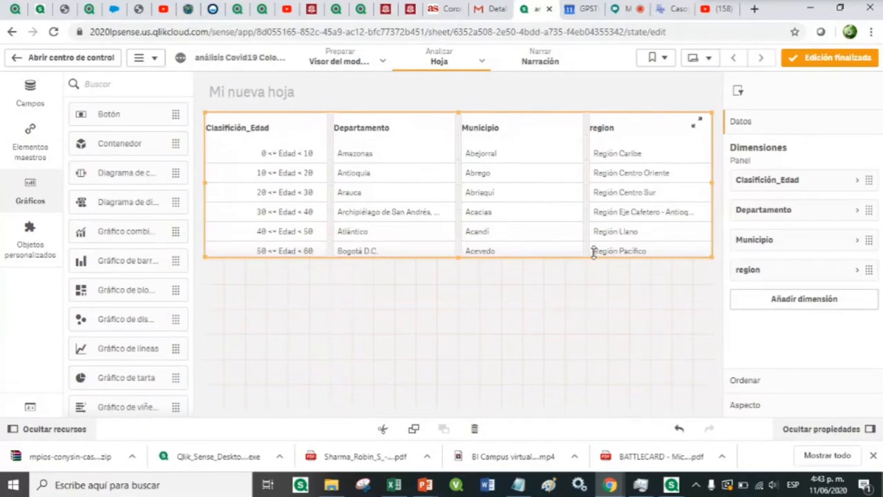
click(802, 62)
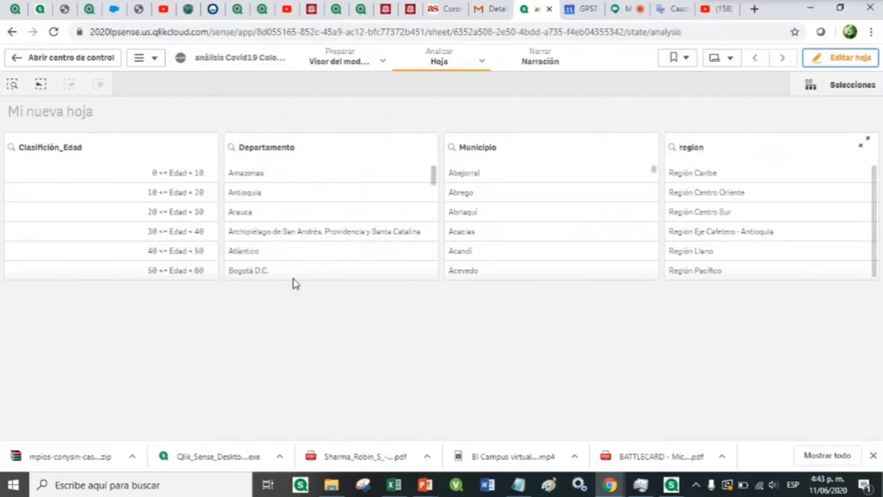
drag(433, 175, 433, 253)
scroll(529, 194, down, 10)
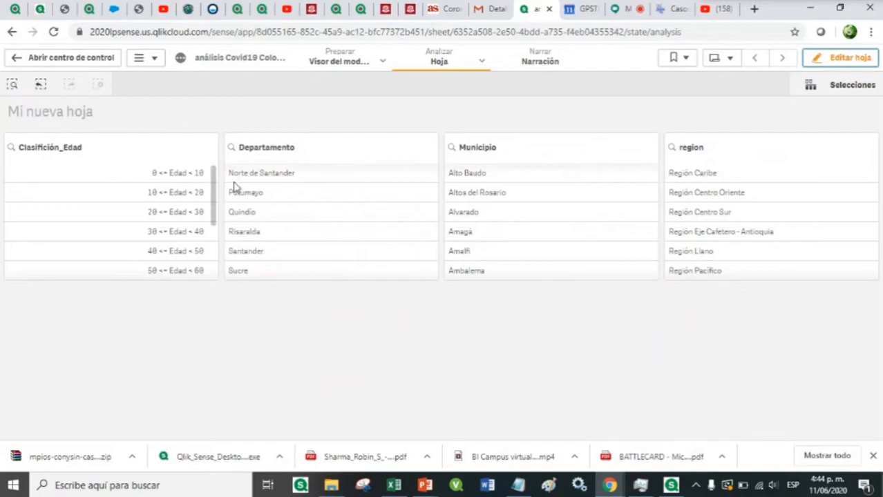
Shrink the filter pane back to one row in height and finish editing the sheet
click(839, 58)
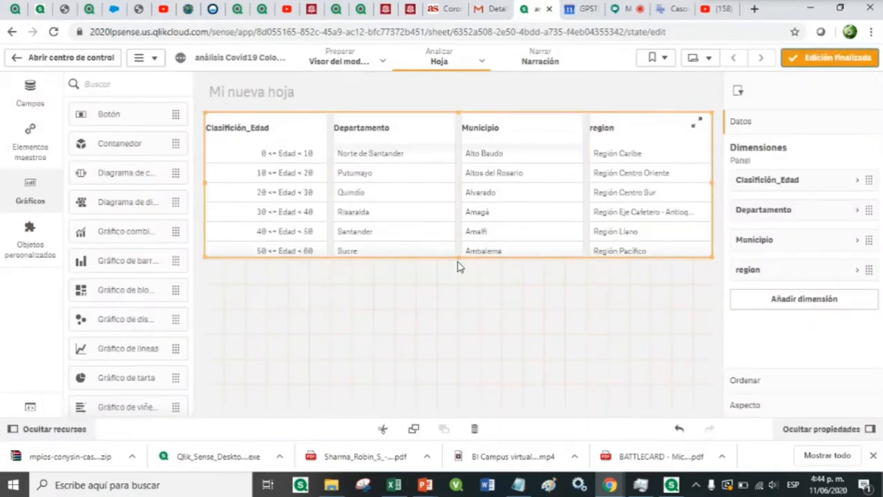
drag(457, 251, 456, 133)
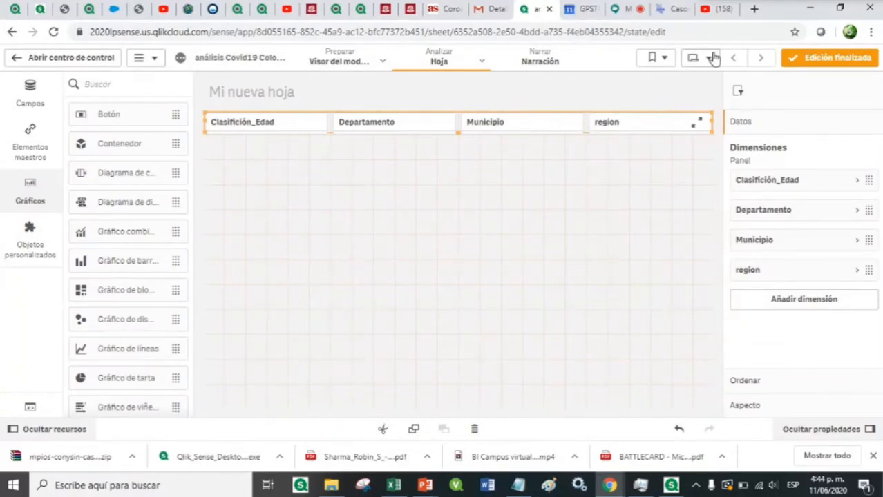
click(803, 58)
Check the values of the collapsed region, Municipio and Departamento filters without selecting anything
click(733, 154)
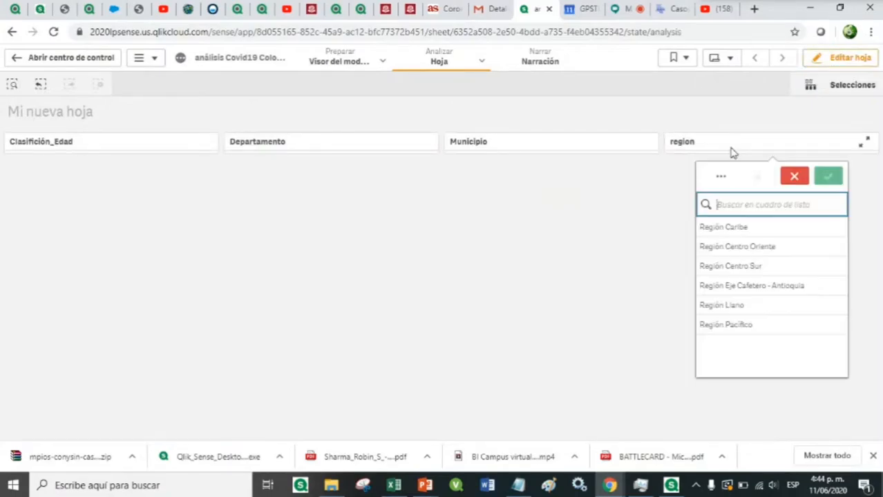
click(489, 143)
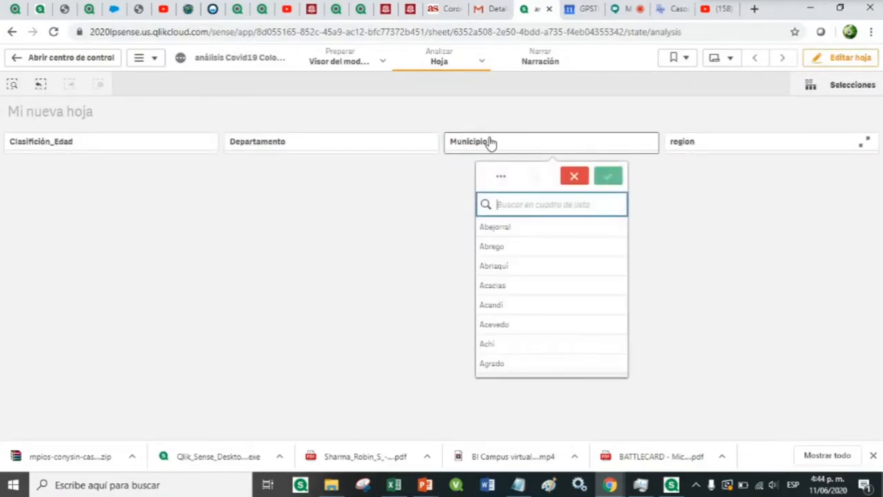
click(340, 143)
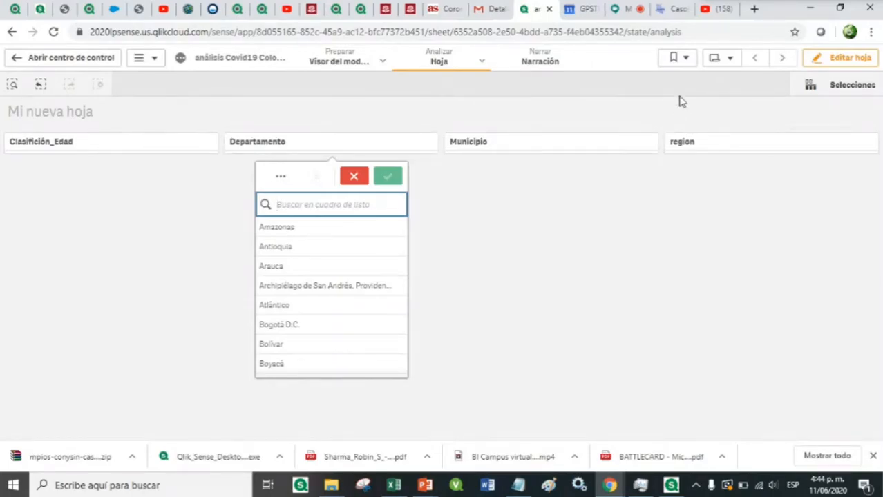
click(354, 177)
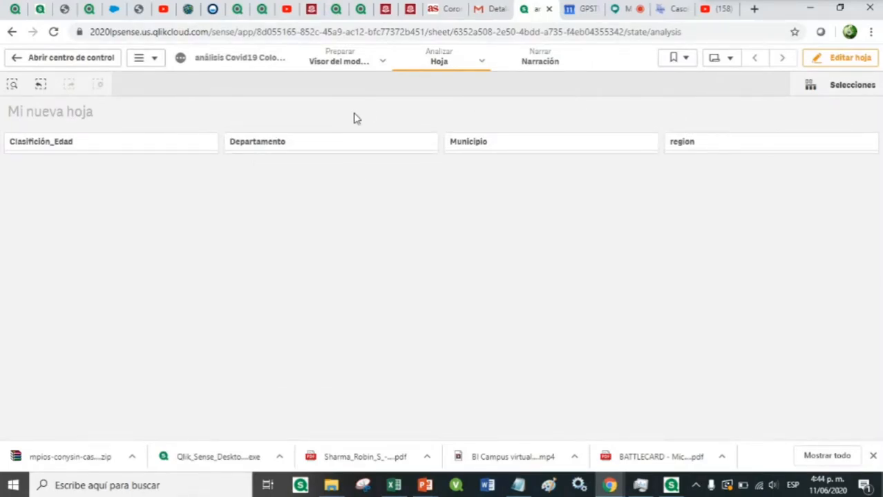
Comment out the Departamento field with // in the Regiones section of the data load script
click(339, 61)
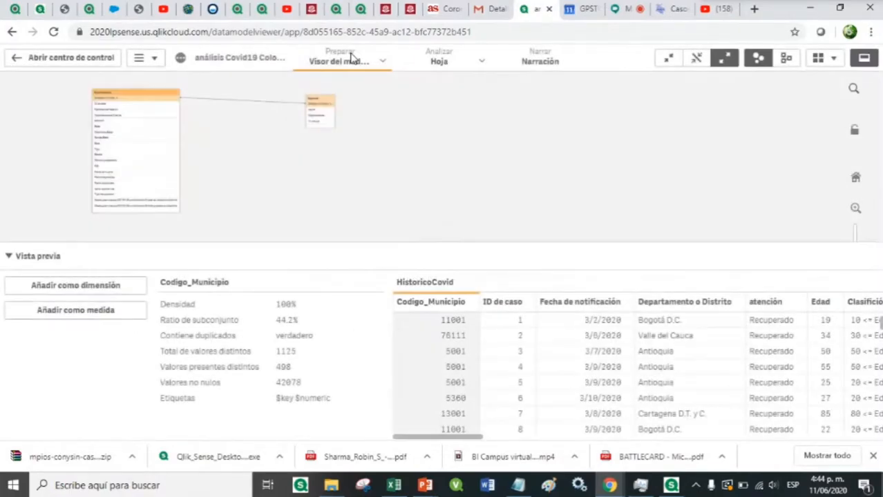
click(383, 62)
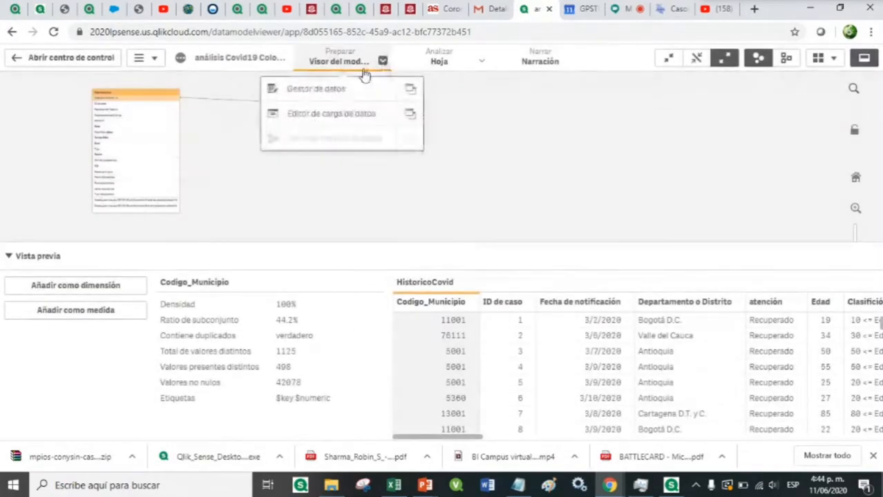
click(340, 114)
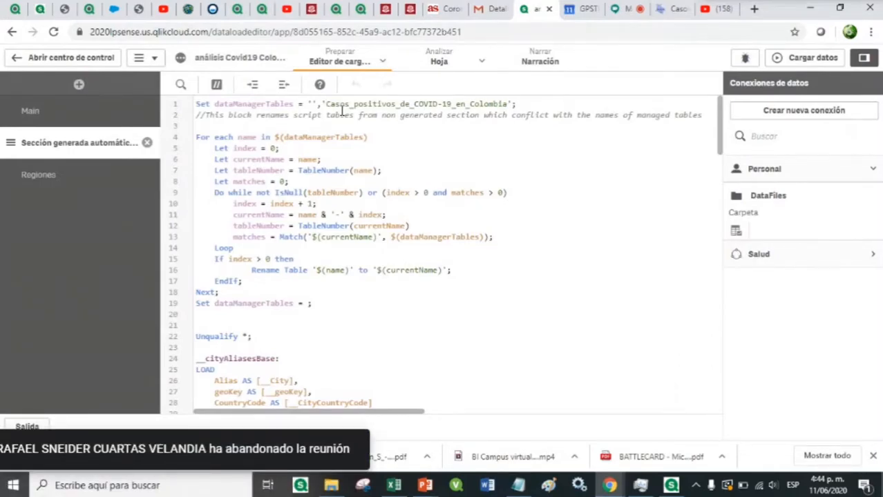
click(45, 174)
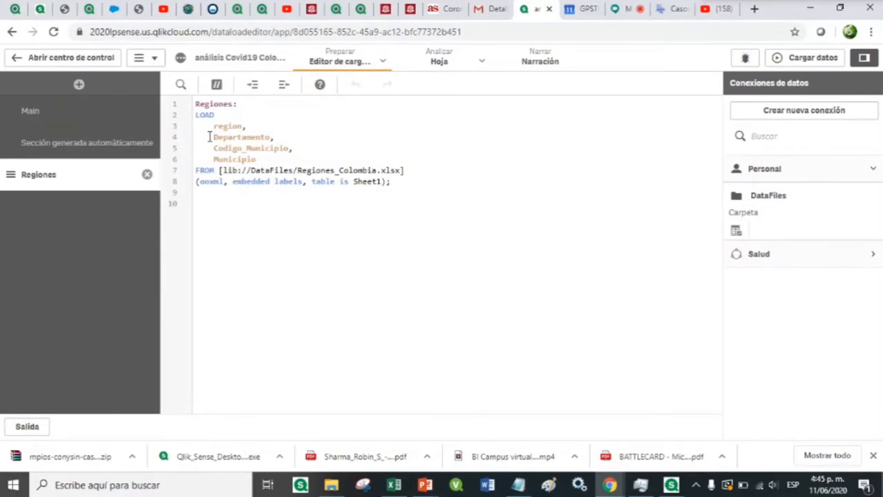
text(//)
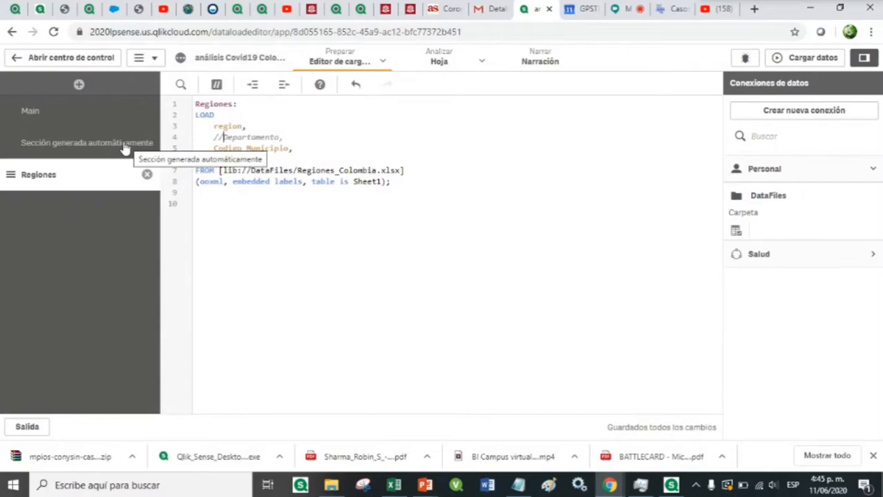
drag(283, 140, 208, 141)
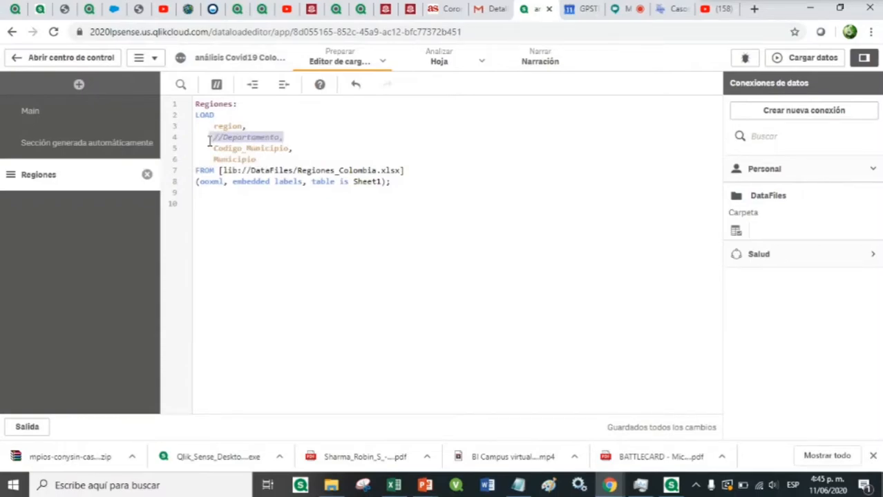
Locate the Departamento o Distrito field in the HistoricoCovid load statement of the automatically generated script section
click(126, 140)
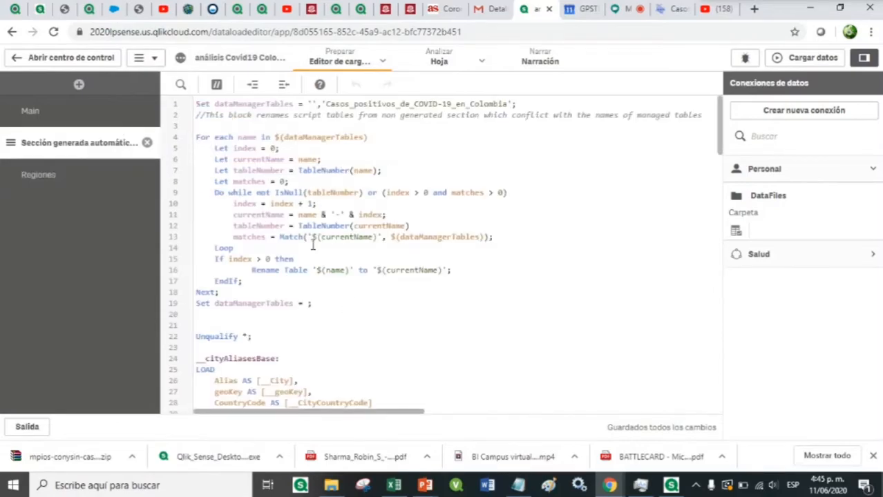
scroll(284, 247, up, 1)
scroll(286, 247, down, 12)
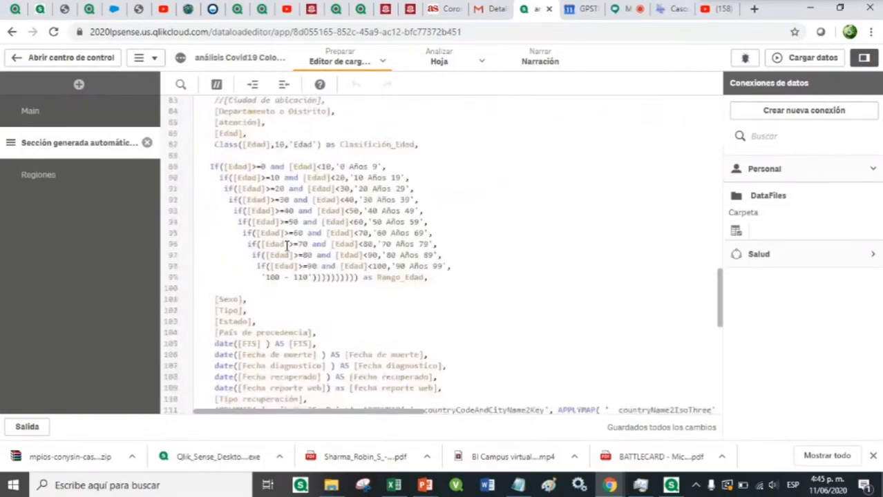
scroll(286, 246, up, 2)
drag(206, 177, 352, 179)
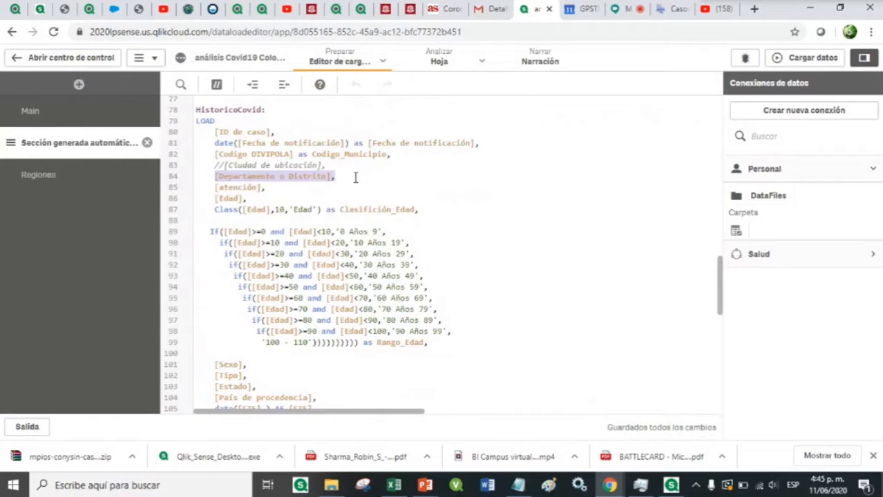
click(211, 176)
click(352, 179)
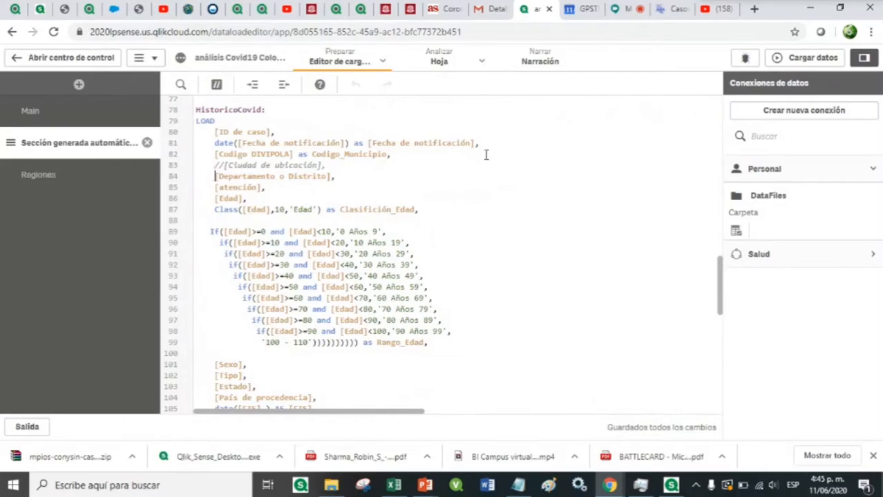
Reload the app's data with the edited script and return to the sheet
click(801, 58)
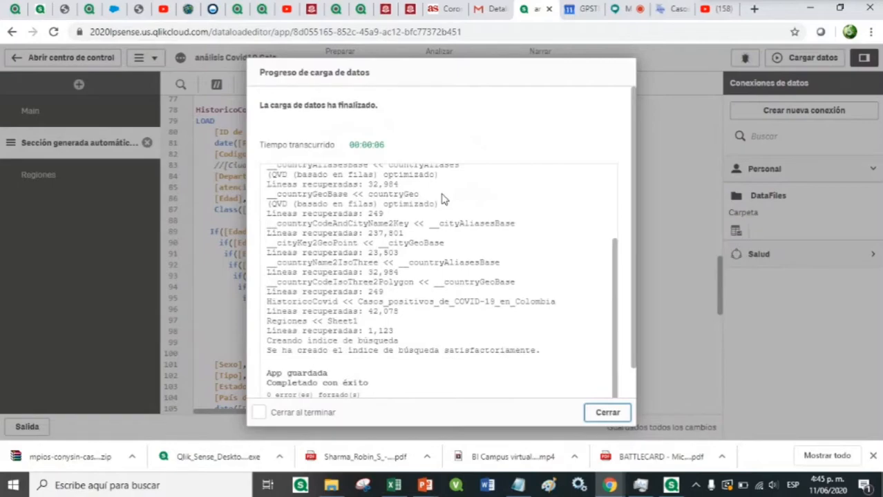
click(602, 413)
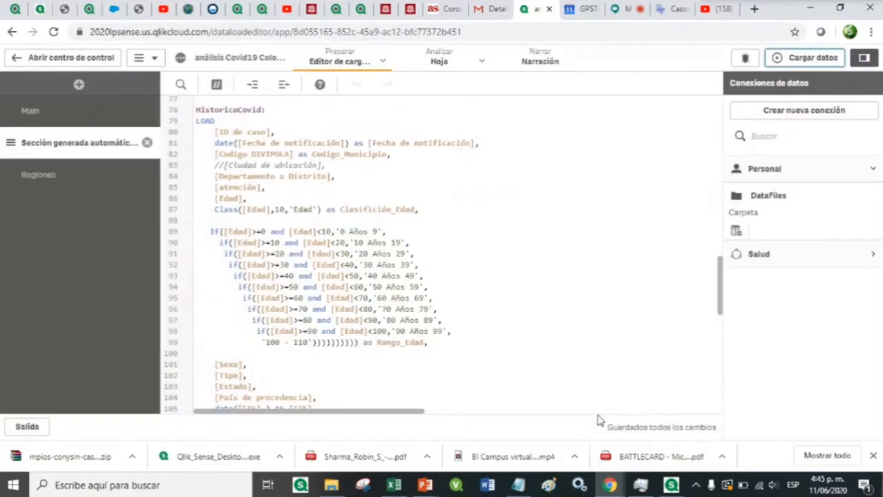
click(441, 58)
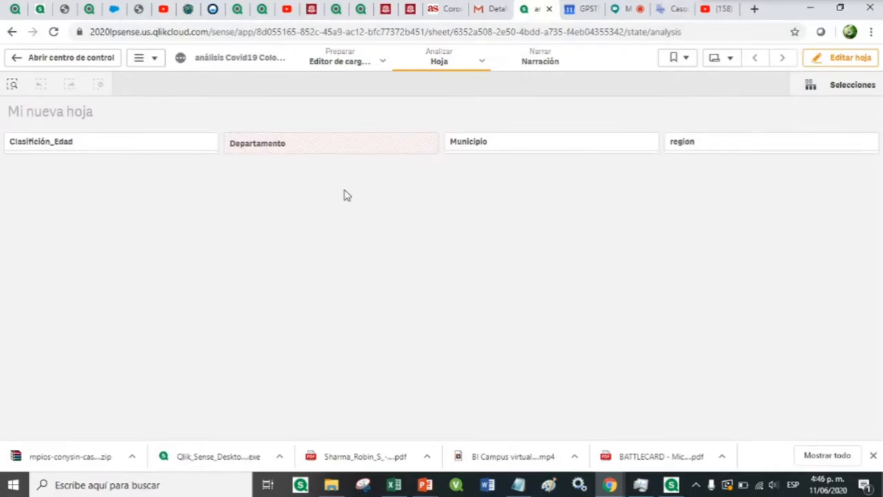
Delete the invalid Departamento dimension from the filter pane on the sheet
click(826, 62)
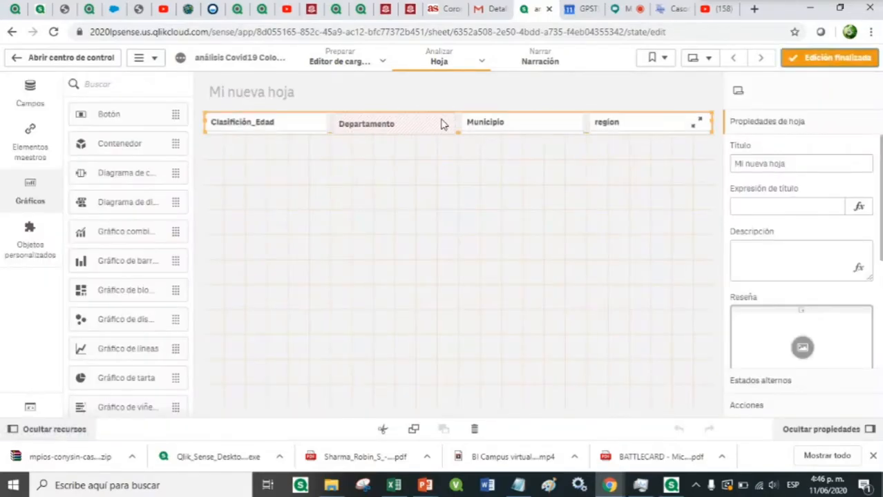
click(442, 124)
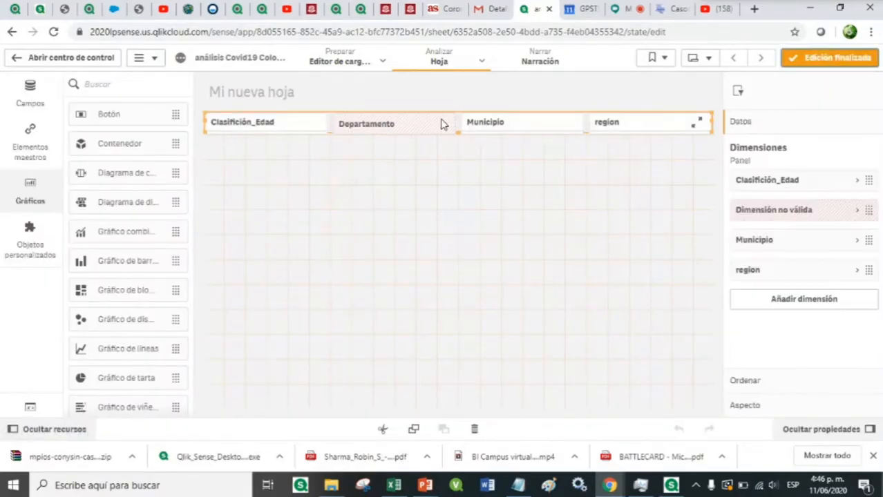
right_click(810, 216)
click(722, 198)
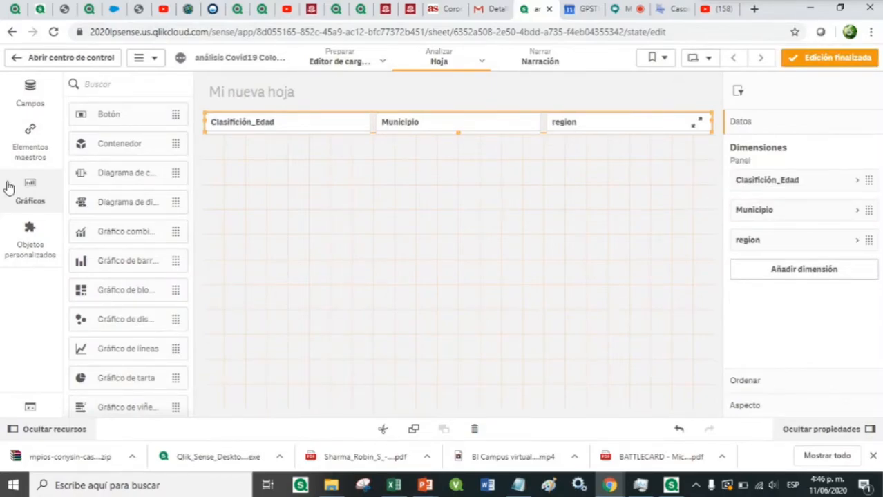
Add the Departamento o Distrito field from the HistoricoCovid table to the filter pane and finish editing the sheet
click(34, 101)
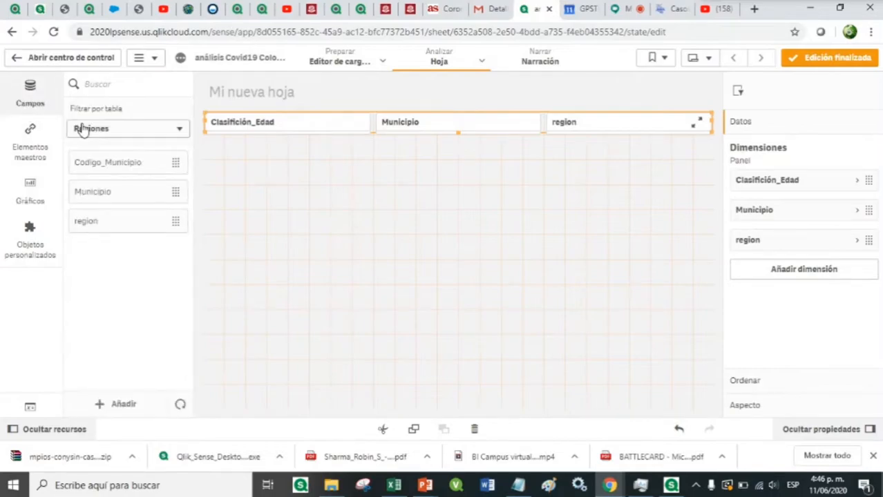
click(109, 132)
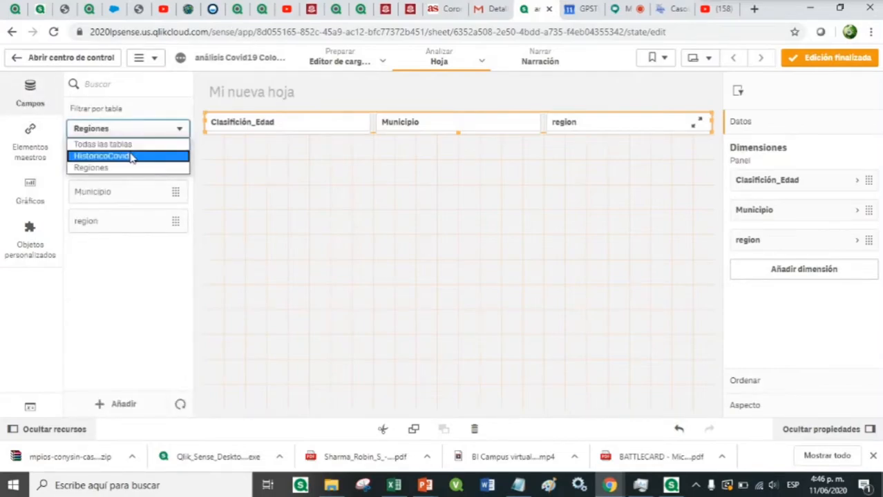
click(130, 155)
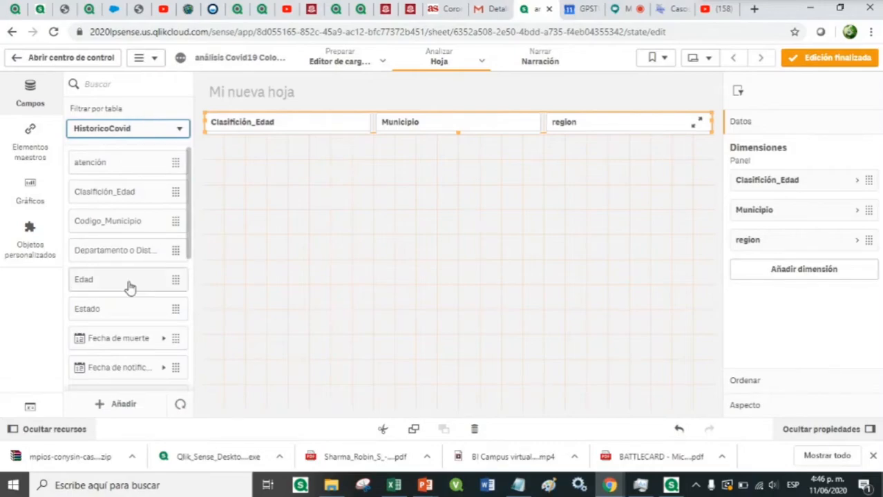
drag(119, 254, 415, 123)
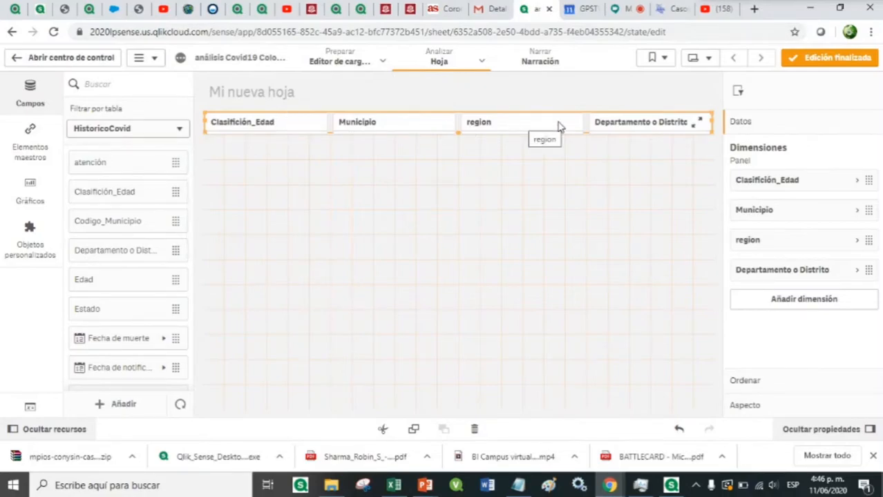
click(829, 60)
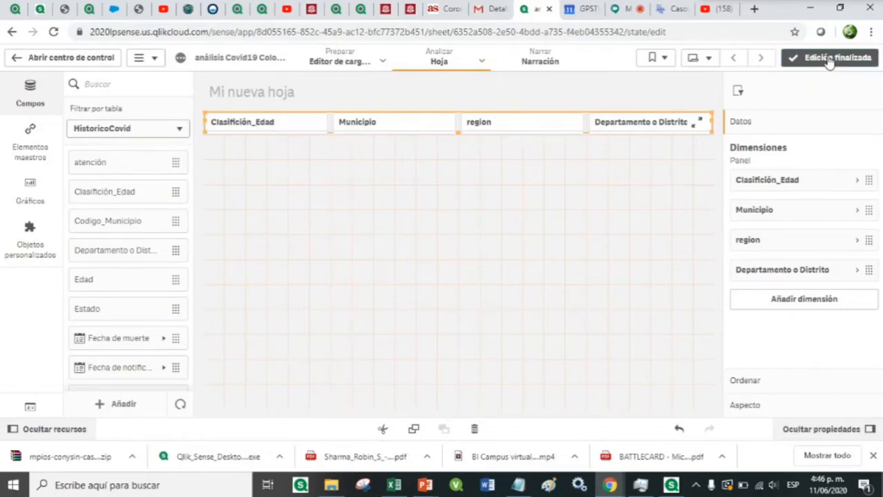
Examine the list of values in the Departamento o Distrito filter for districts mixed in with departments
click(720, 143)
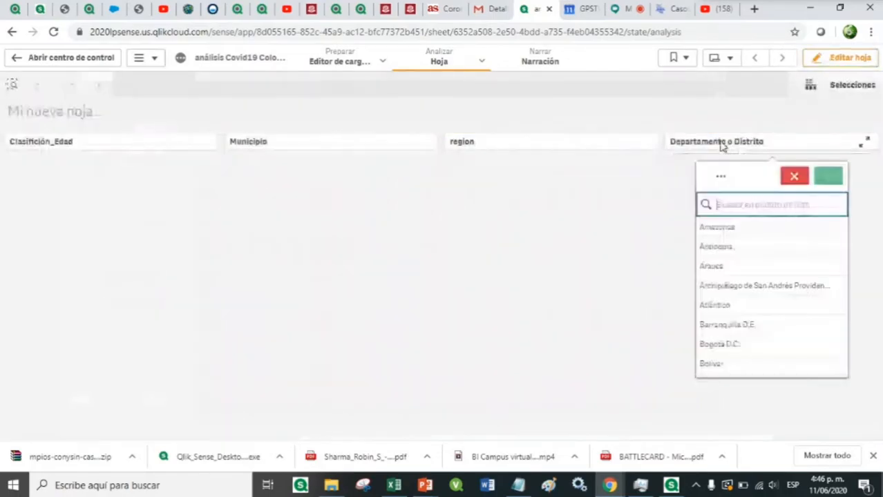
scroll(727, 291, down, 3)
scroll(733, 296, down, 2)
scroll(734, 295, down, 5)
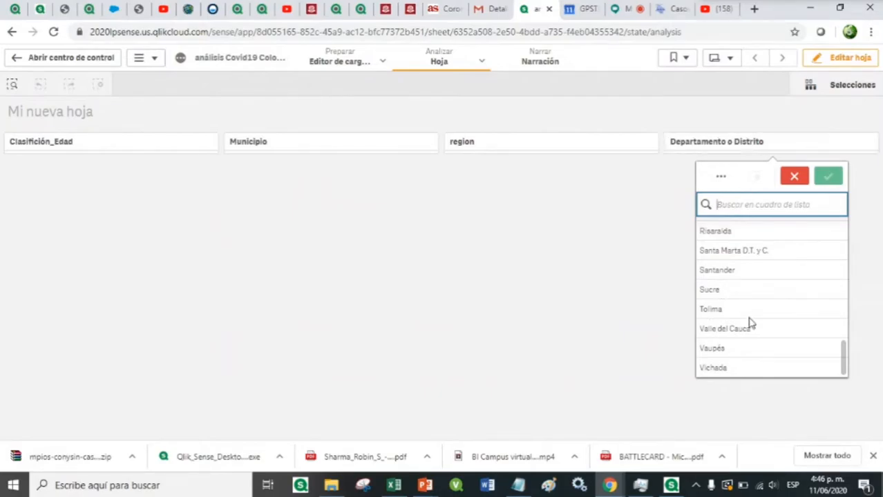
scroll(755, 307, up, 5)
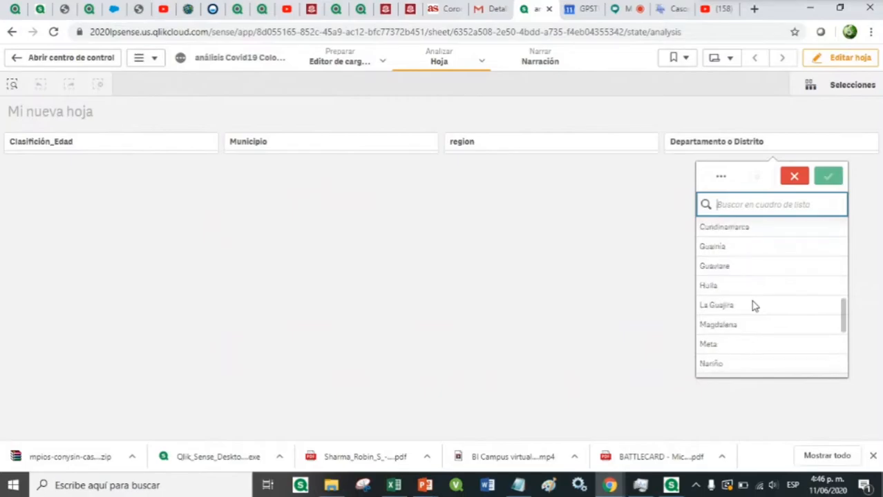
scroll(755, 307, up, 4)
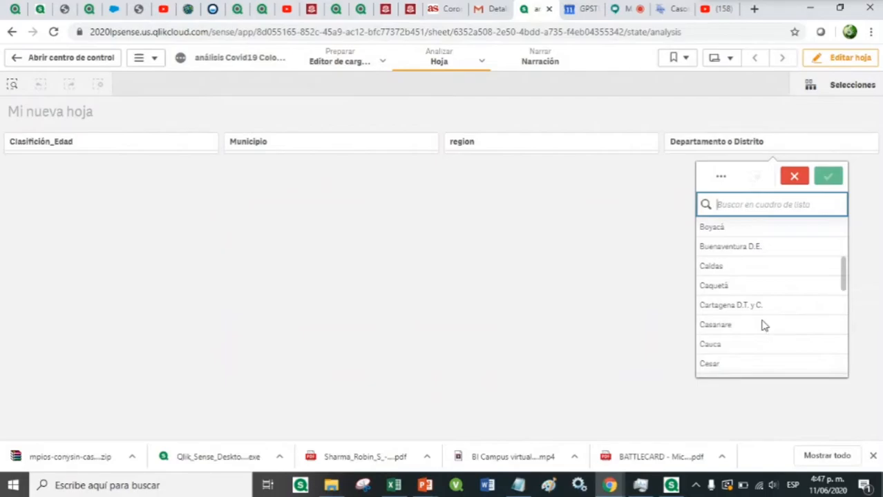
scroll(764, 326, down, 5)
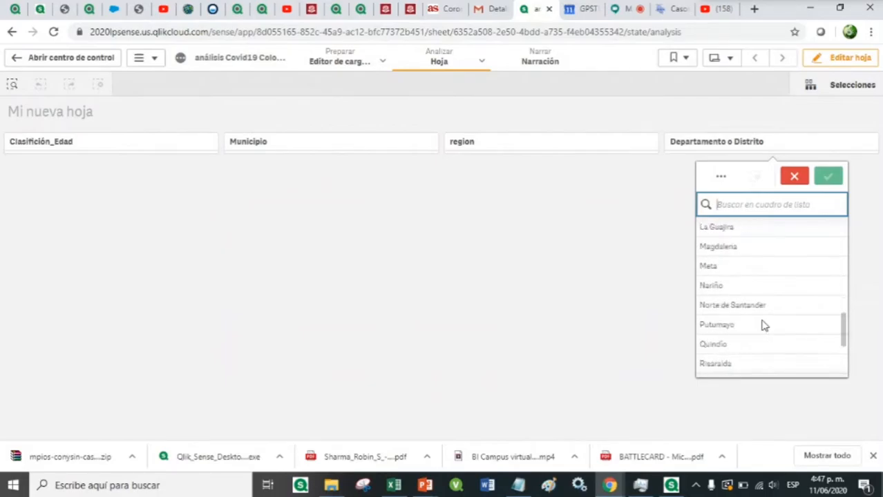
scroll(764, 325, down, 3)
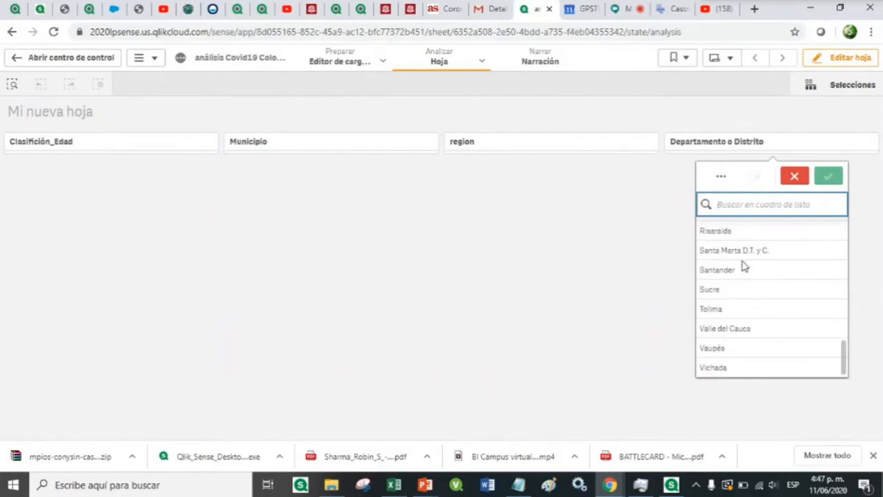
scroll(743, 275, up, 9)
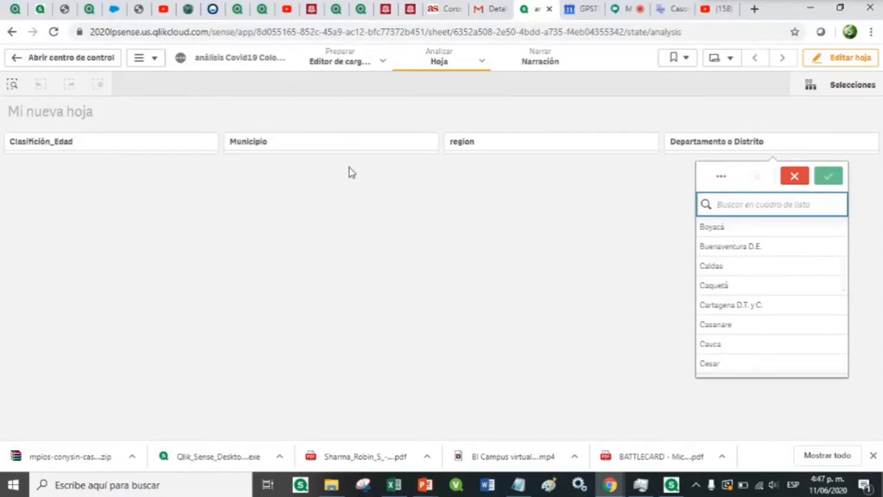
In the load script's HistoricoCovid statement, set the [Departamento o Distrito] line apart with blank lines above and below
click(354, 62)
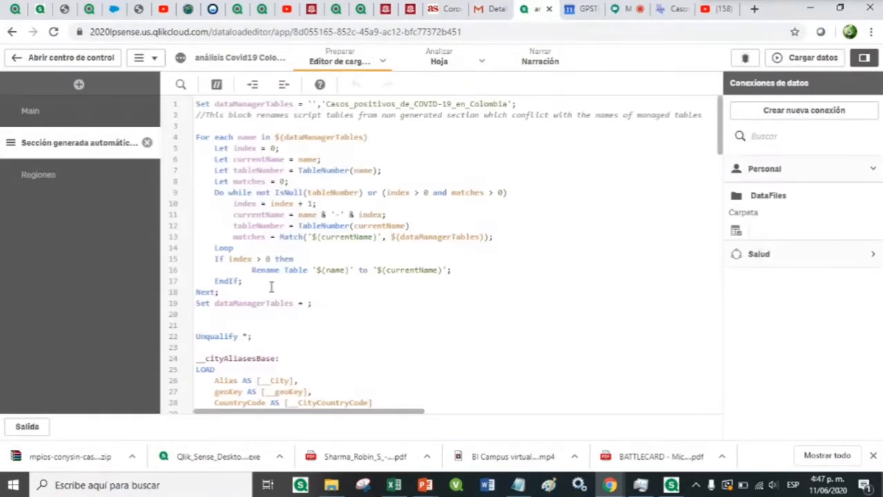
scroll(393, 299, down, 4)
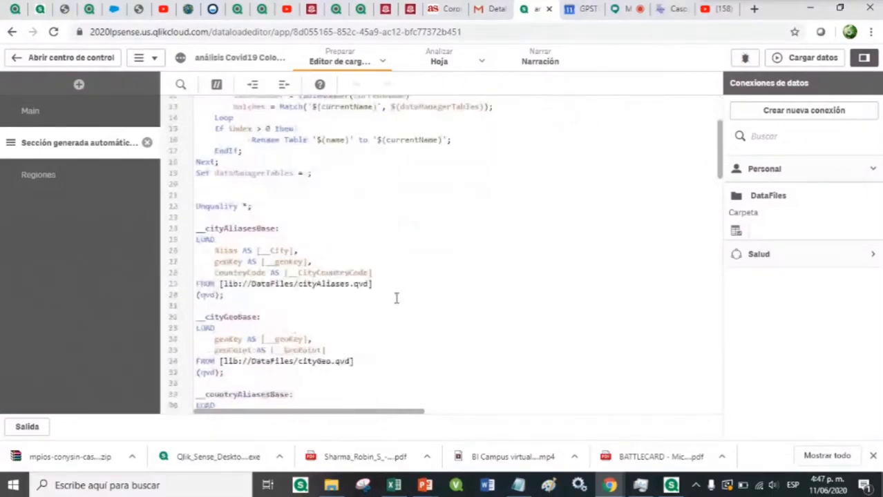
scroll(397, 298, down, 4)
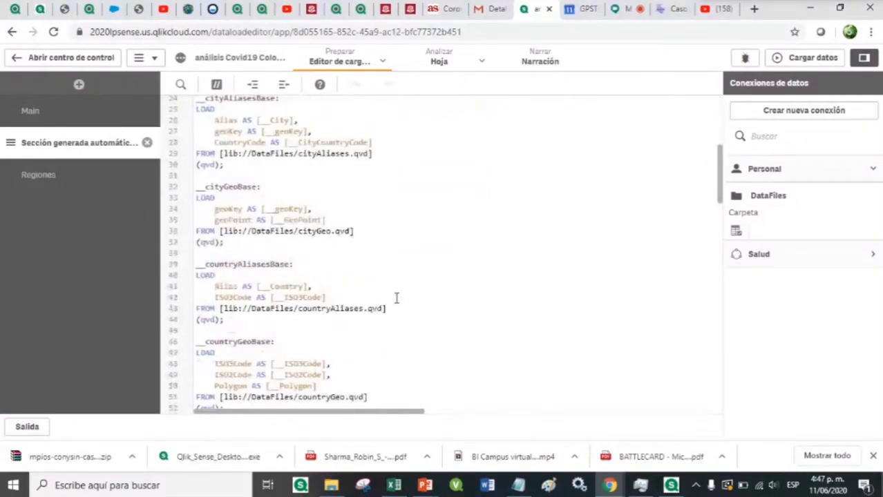
scroll(396, 297, down, 8)
scroll(396, 298, down, 8)
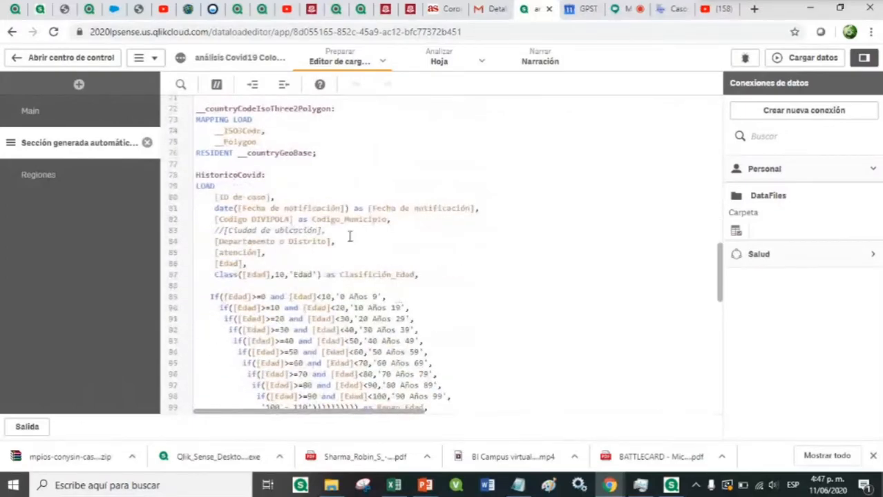
click(353, 248)
click(211, 245)
key(Return)
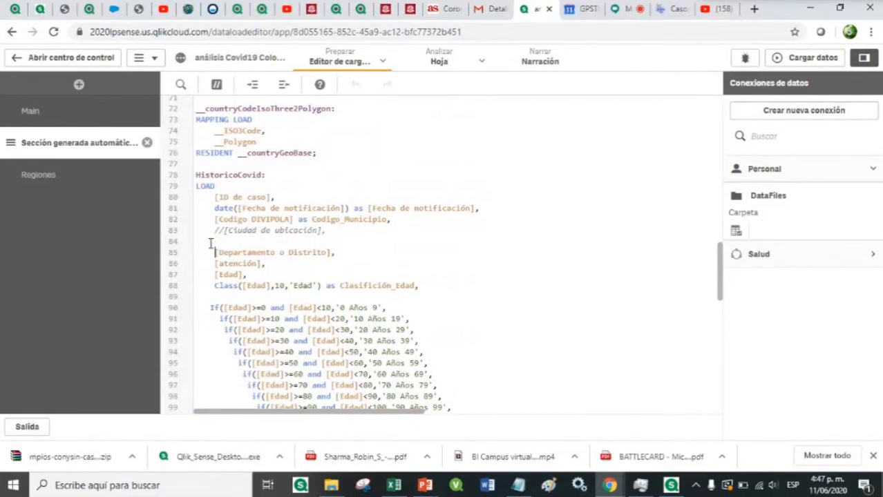
key(Return)
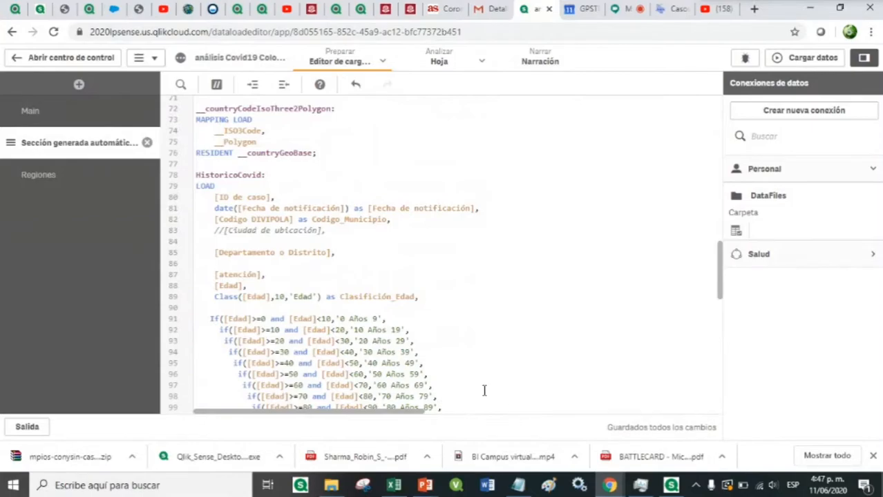
Switch to Notepad and copy the nested if expression that ends in "as Departamento," from codigo taller covid.txt
mouse_move(518, 486)
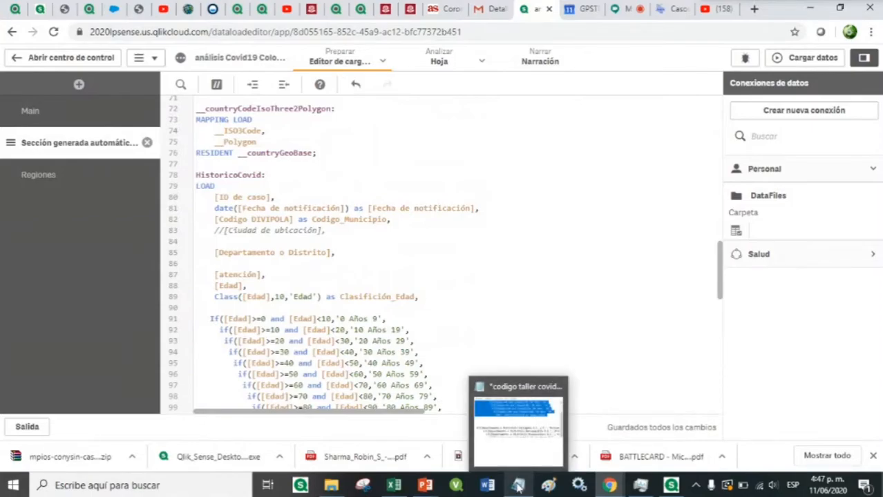
click(511, 456)
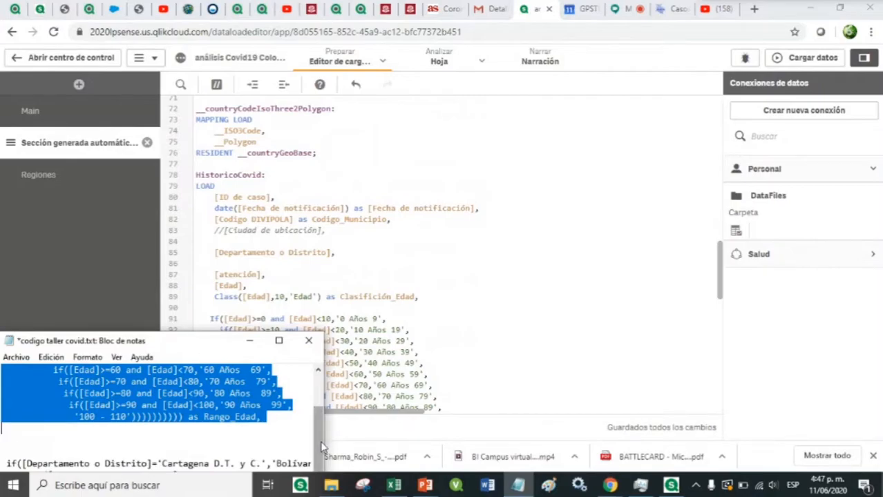
scroll(310, 444, up, 2)
scroll(305, 449, down, 1)
scroll(329, 433, down, 2)
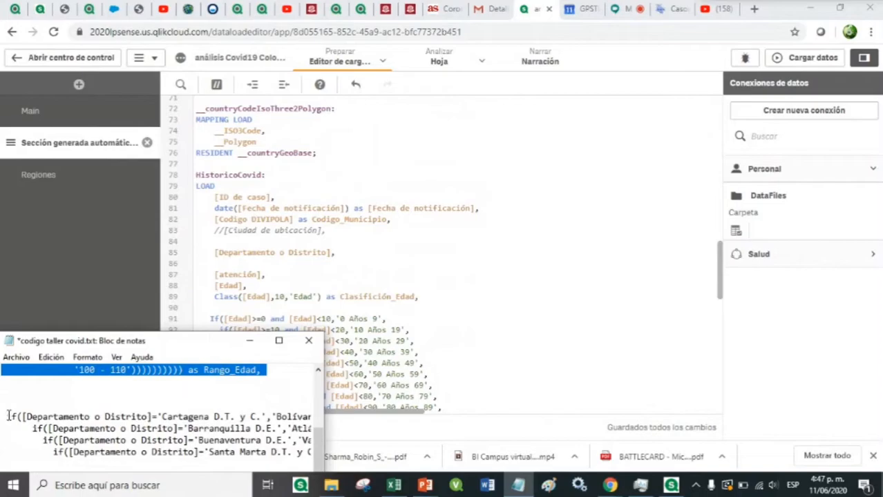
drag(5, 417, 224, 465)
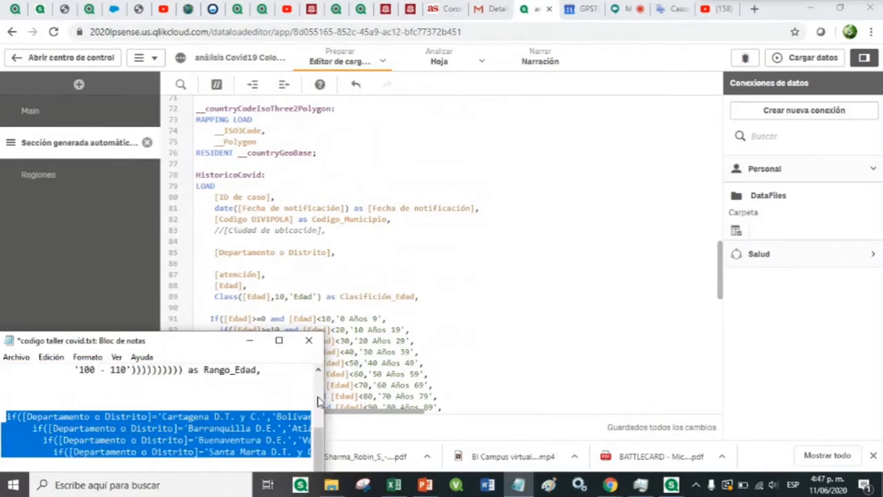
drag(322, 396, 686, 393)
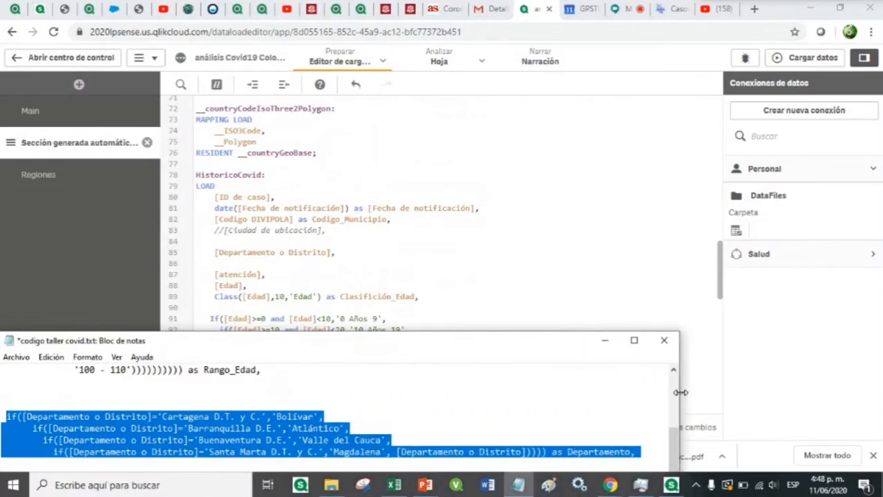
click(604, 341)
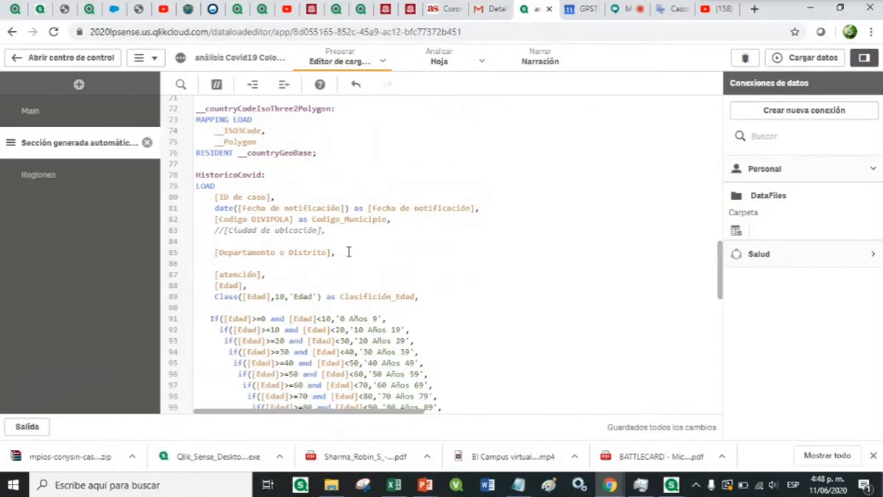
Paste the nested if expression mapping districts to Bolívar, Atlántico, Valle del Cauca and Magdalena below the [Departamento o Distrito] line
key(Return)
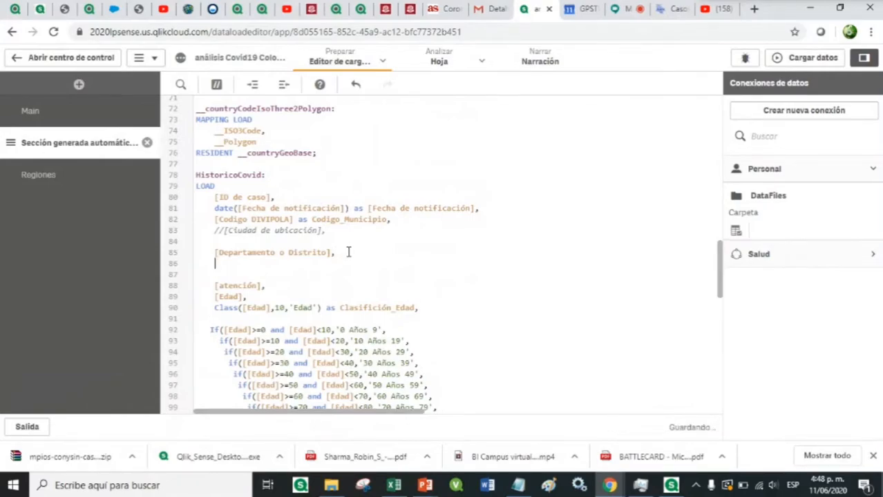
key(ctrl+v)
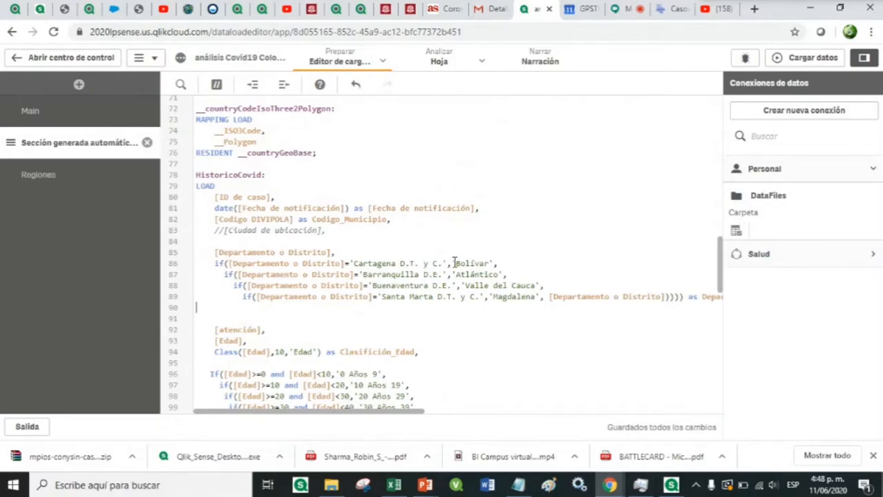
drag(452, 264, 498, 263)
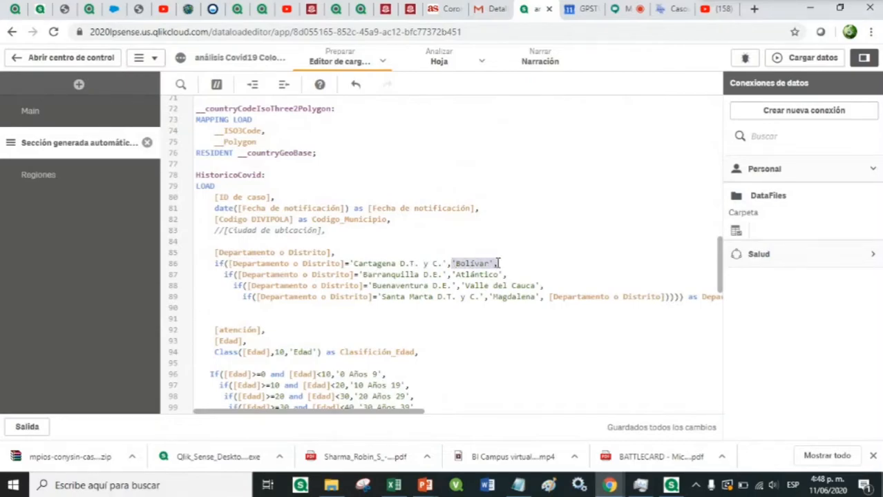
click(500, 263)
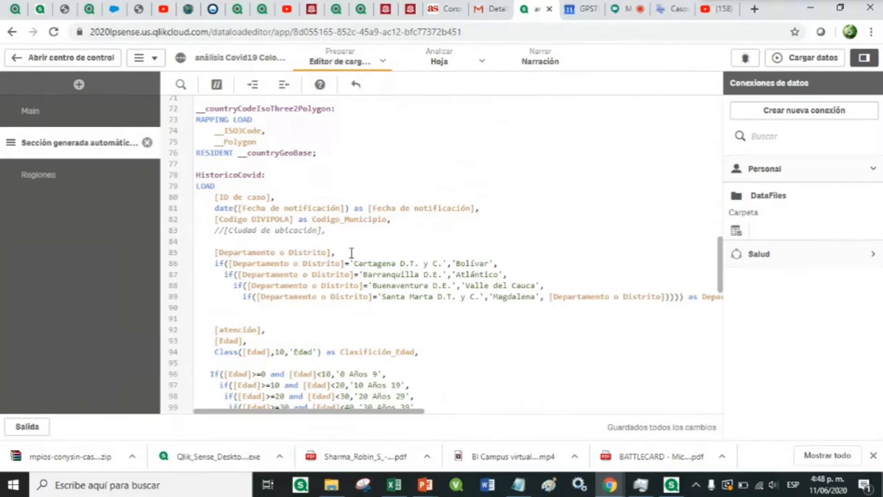
Comment out the [Departamento o Distrito] line with // and separate it from the if expression with a blank line
click(351, 253)
key(Return)
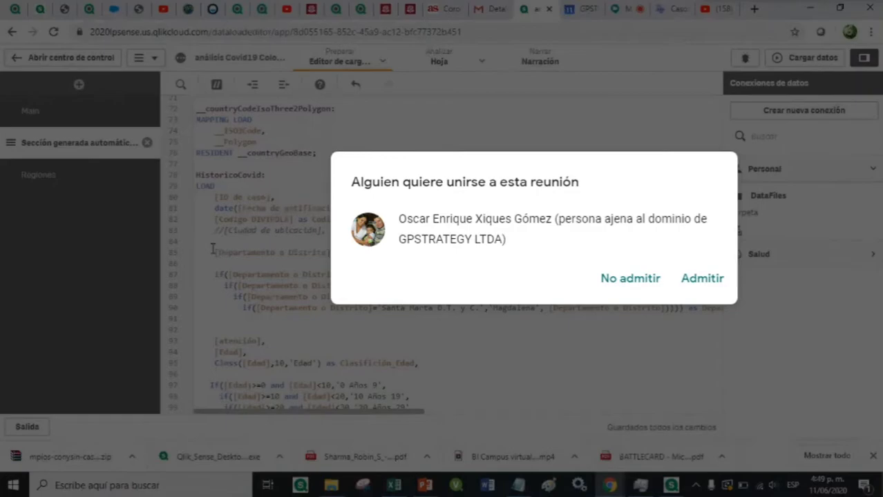
text(//)
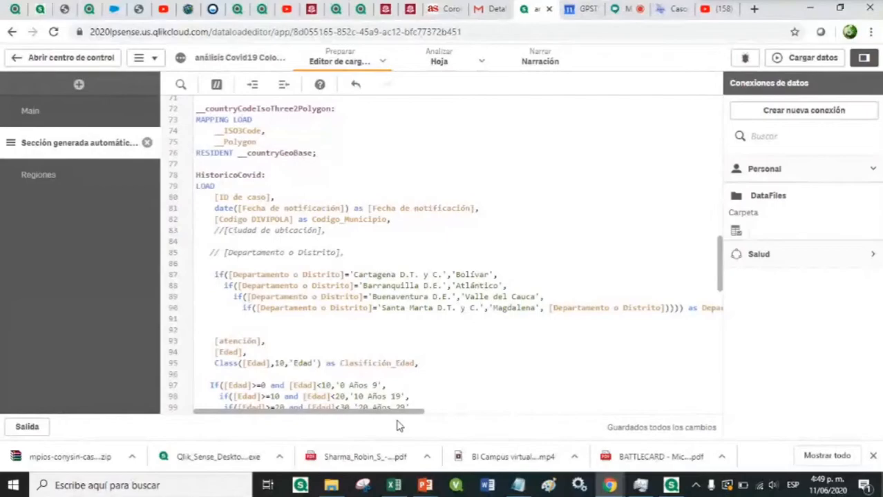
Review the full nested if expression through to its Departamento alias
drag(398, 413, 528, 367)
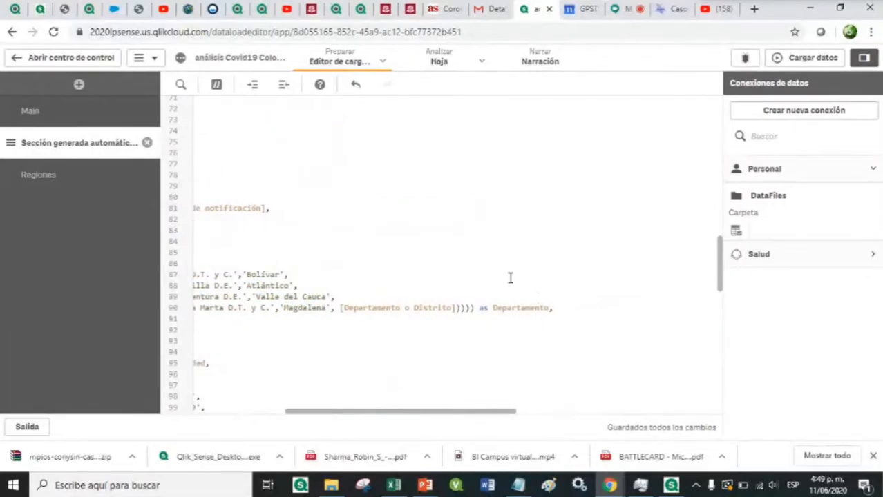
drag(420, 415, 275, 414)
drag(211, 274, 708, 320)
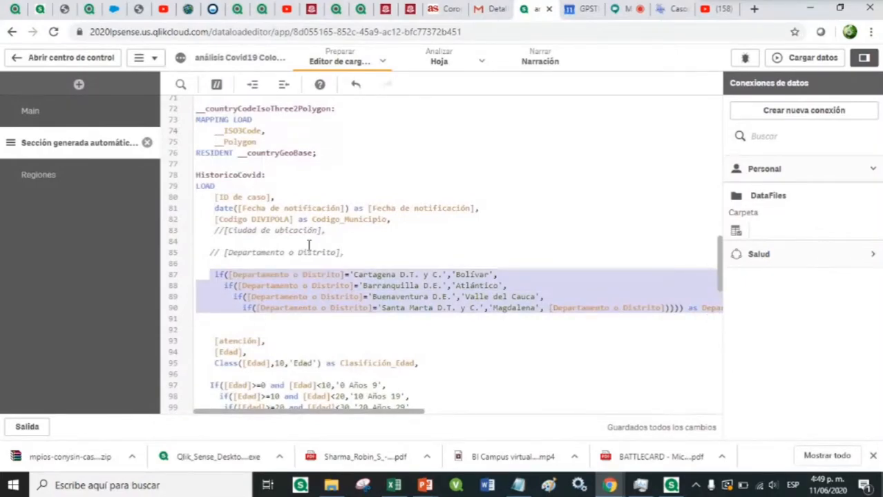
Switch to the Google Meet call and send the copied nested if expression for Departamento to everyone in the chat
click(288, 262)
click(207, 318)
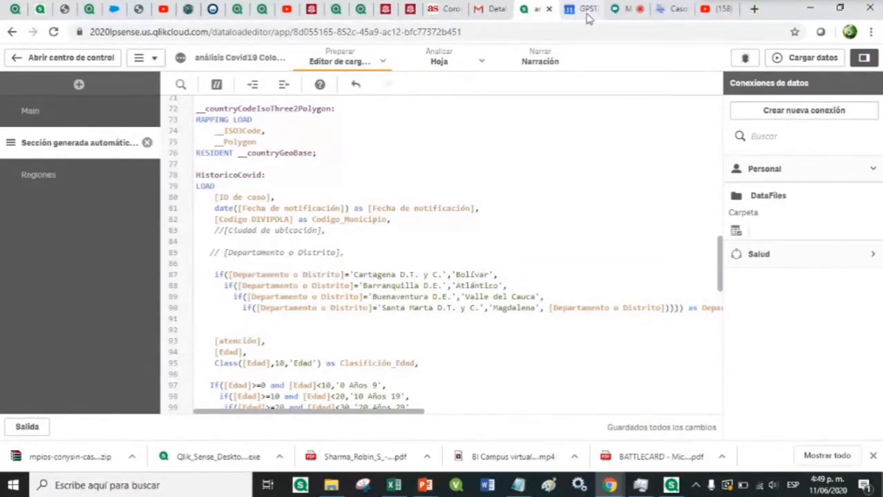
click(629, 13)
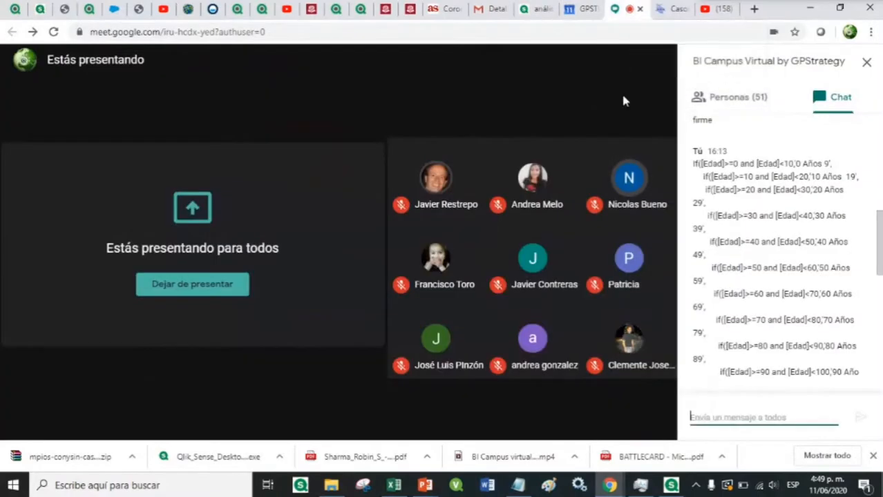
click(688, 417)
key(ctrl+v)
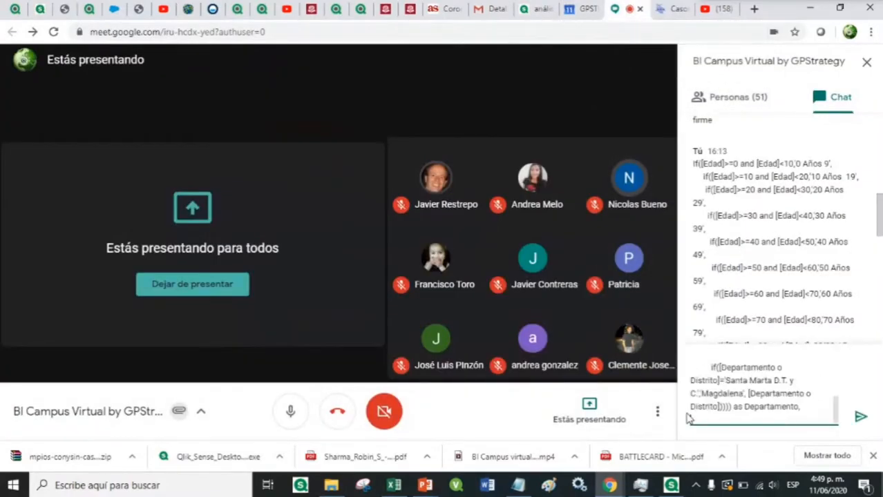
key(Return)
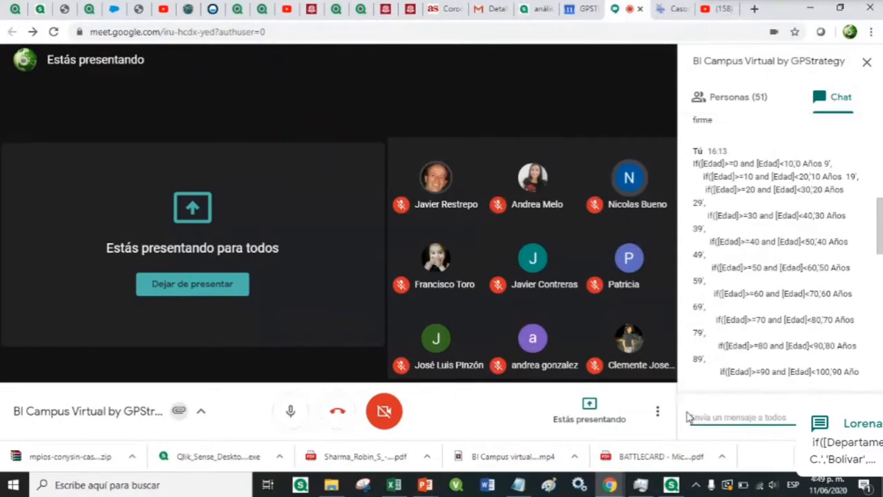
Return to the Qlik load script and review the commented [Departamento o Distrito] line and the "as Departamento" alias
click(536, 9)
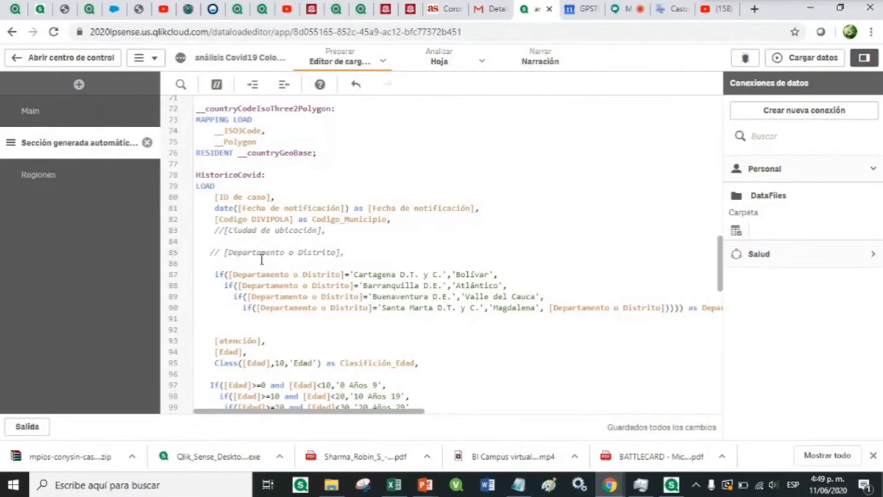
drag(205, 256, 352, 256)
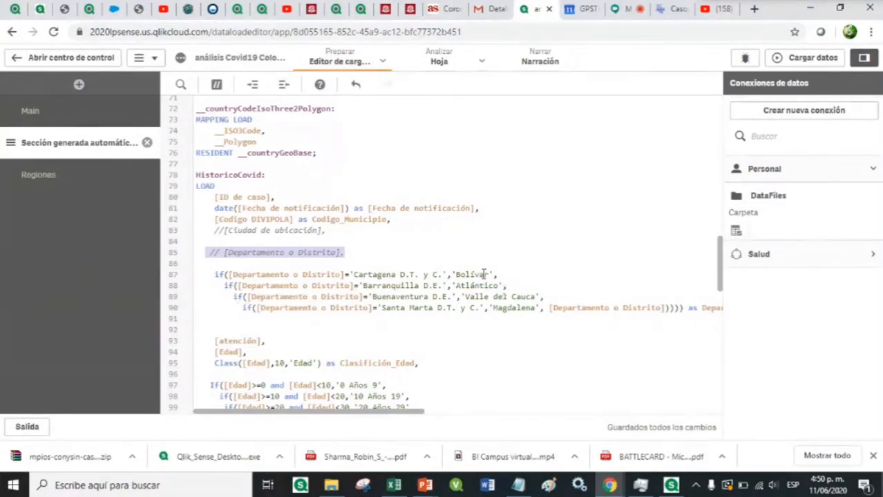
drag(384, 413, 454, 412)
drag(622, 307, 547, 306)
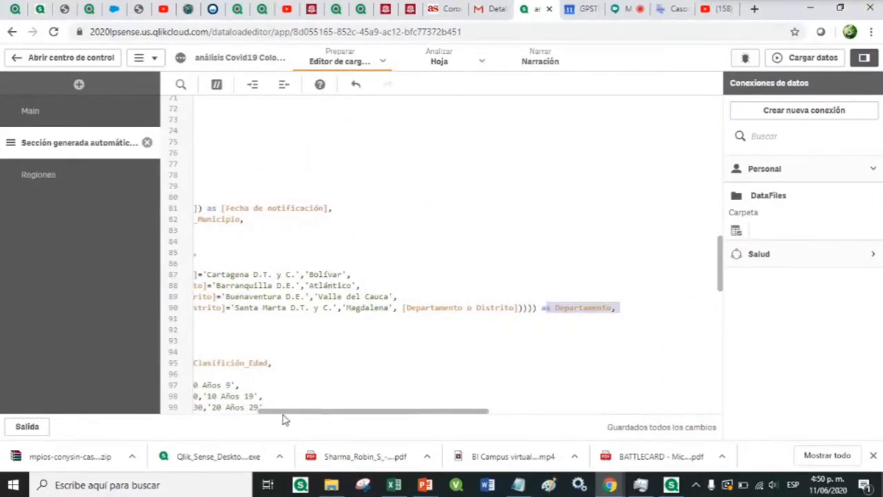
drag(275, 416, 183, 414)
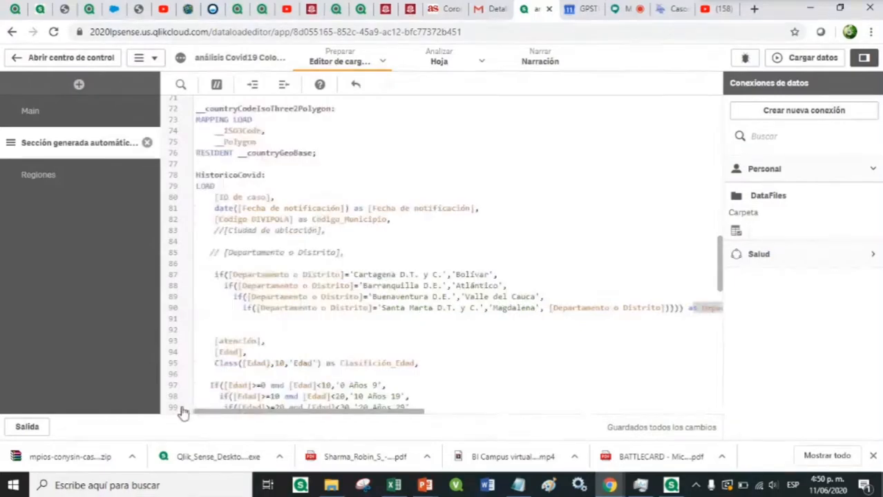
click(205, 267)
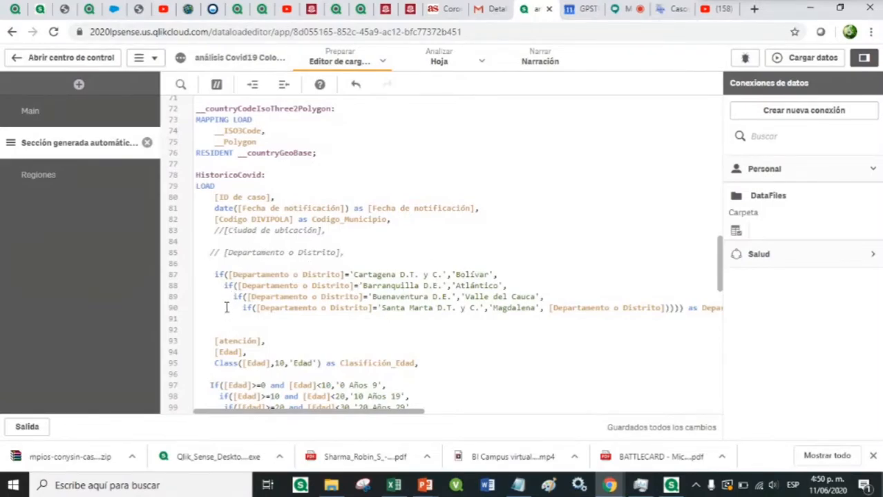
Load the data with the updated script, dismiss the progress report and open the analysis sheet
click(810, 59)
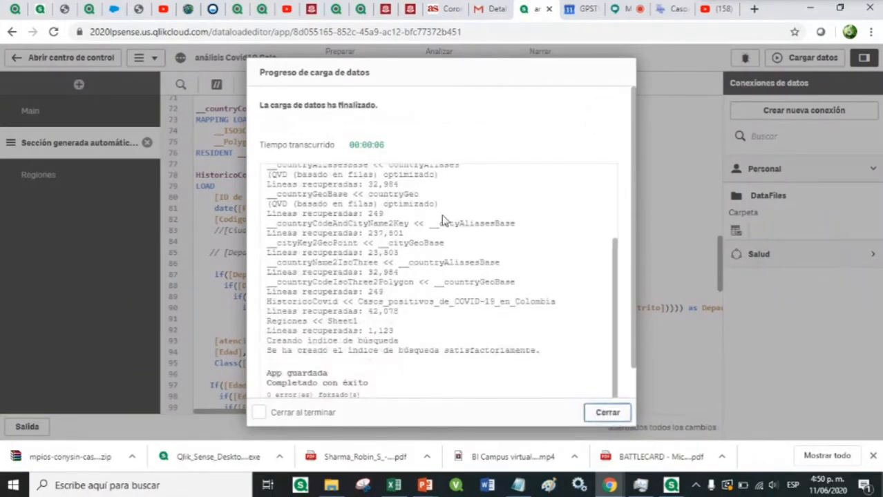
click(607, 413)
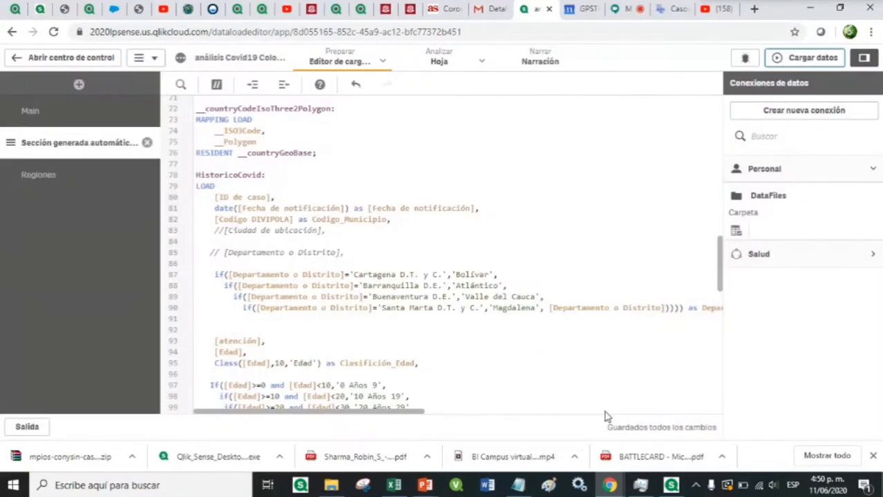
click(441, 61)
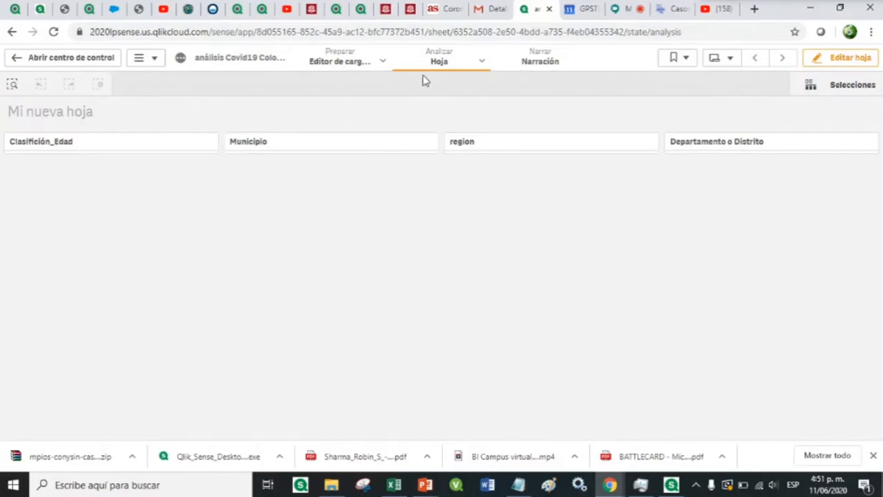
Go back to the data load editor and review the script from the HistoricoCovid load through the autoCalendar section
click(367, 62)
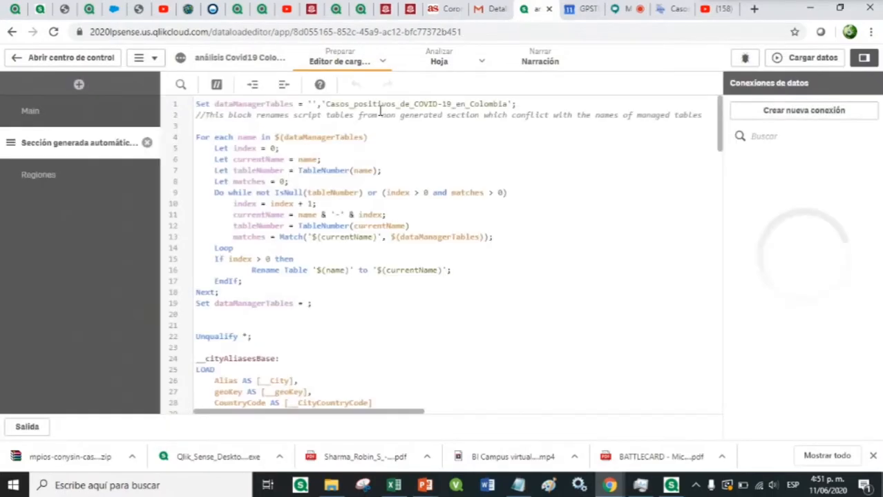
scroll(312, 312, down, 5)
scroll(313, 312, down, 5)
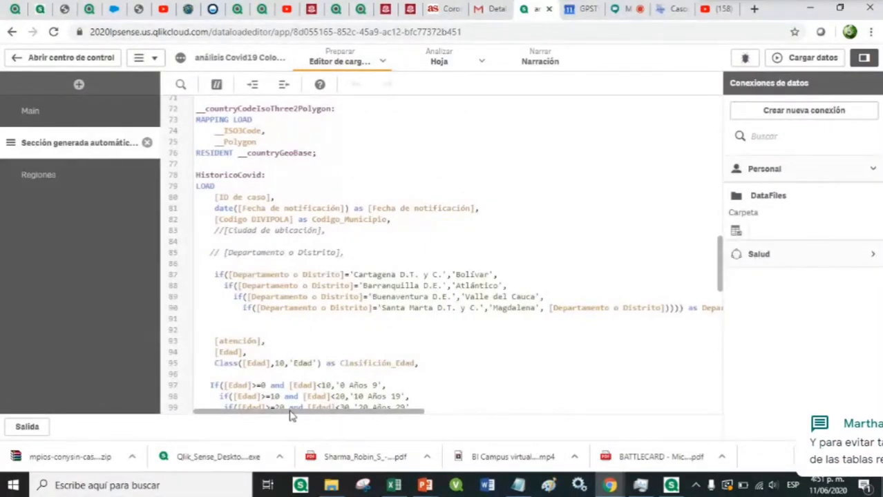
drag(290, 414, 230, 407)
scroll(459, 326, down, 6)
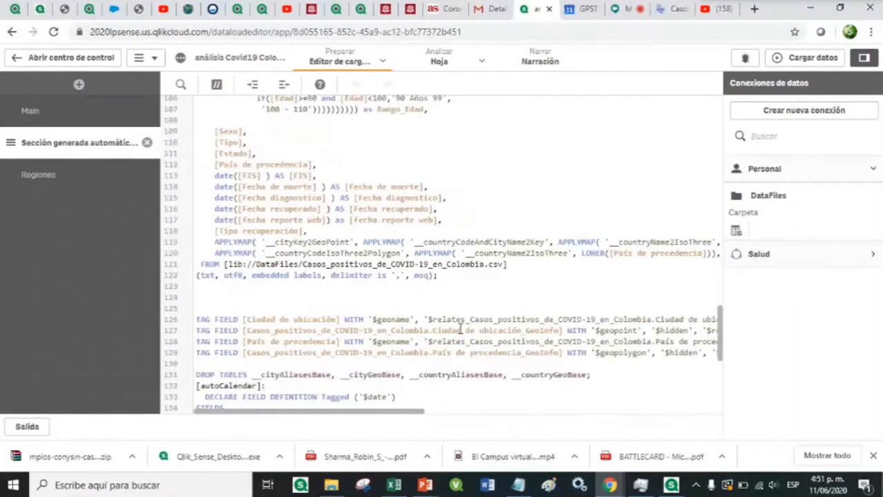
scroll(459, 328, down, 2)
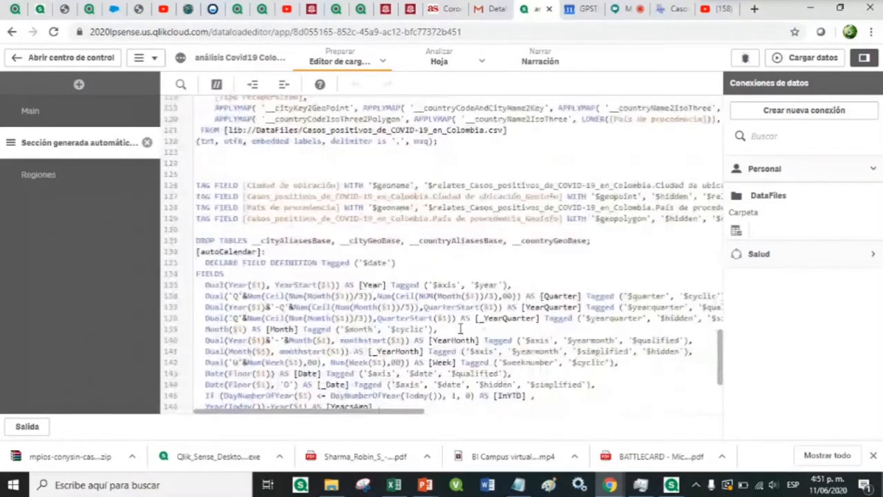
Reload the app's data and open Mi nueva hoja for editing with its filter pane selected
click(797, 58)
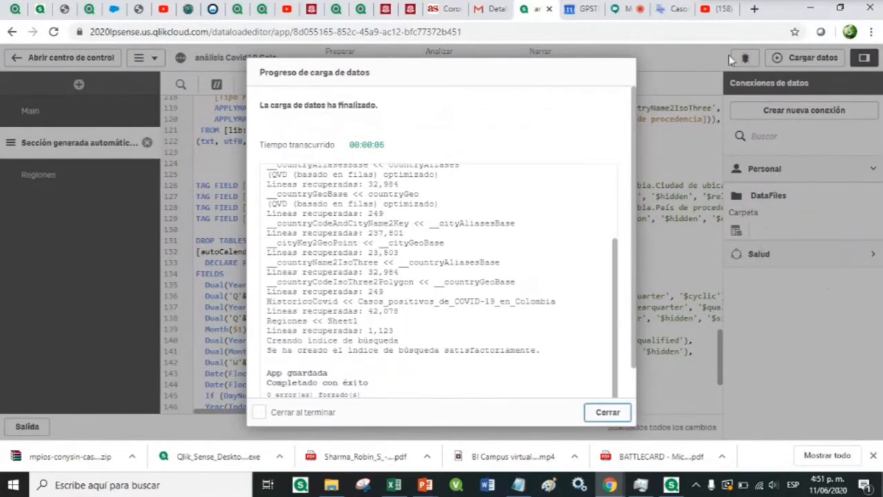
click(606, 415)
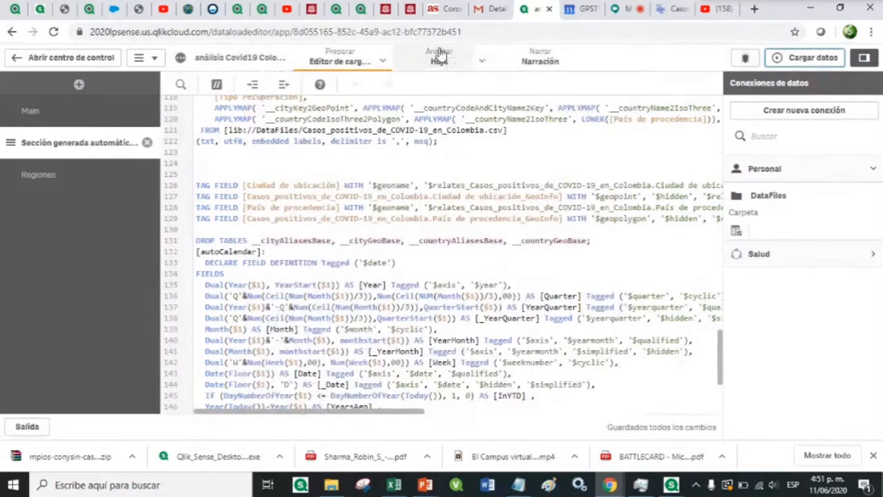
click(439, 56)
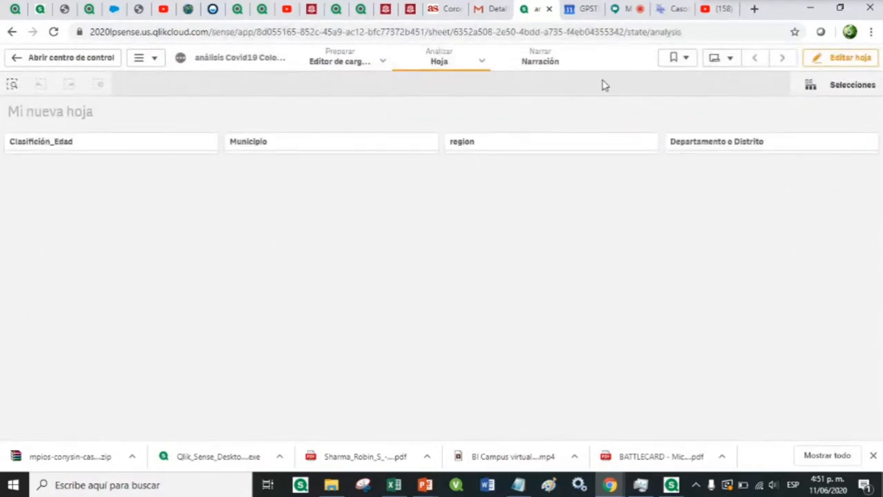
click(831, 62)
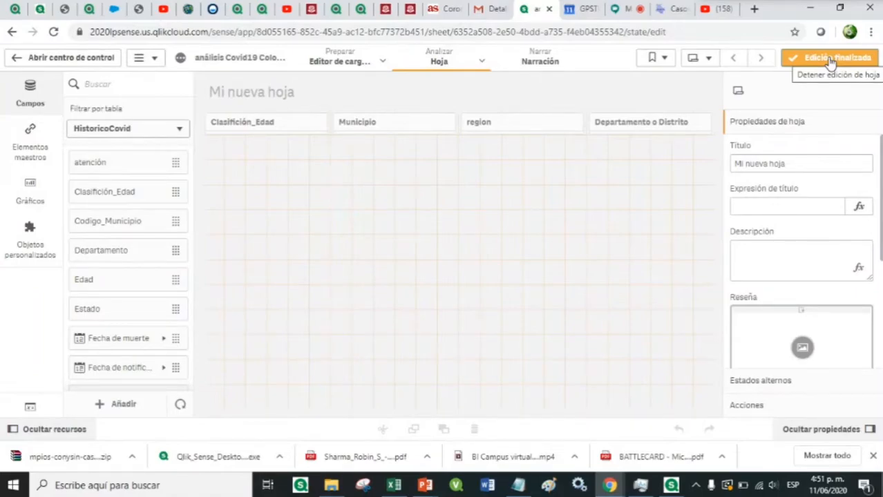
click(449, 126)
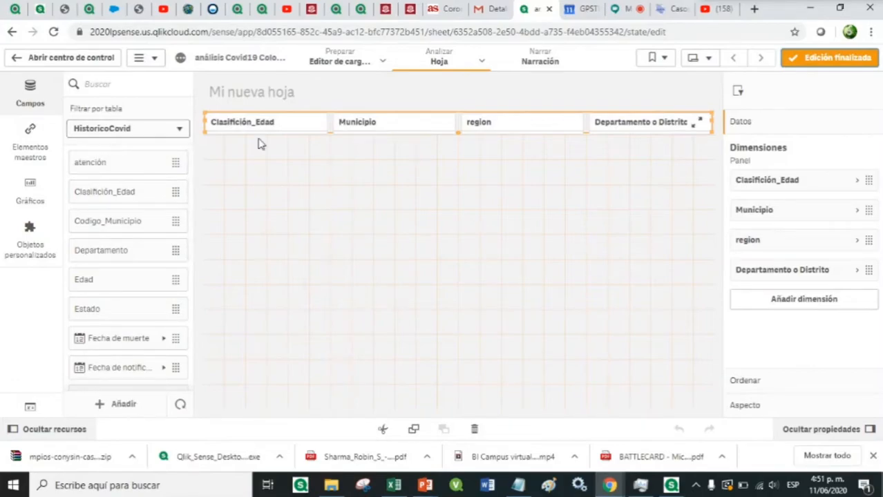
Open the data model viewer and examine the Codigo_Municipio link between HistoricoCovid and Regiones
click(382, 62)
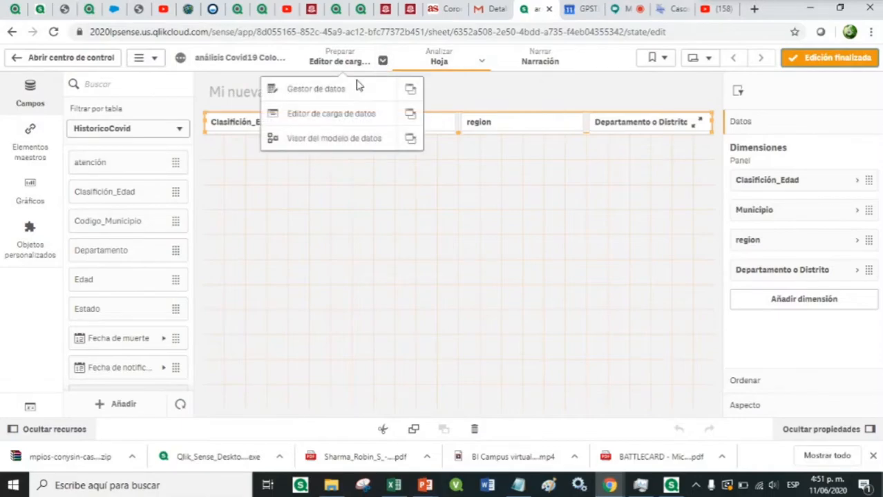
click(351, 139)
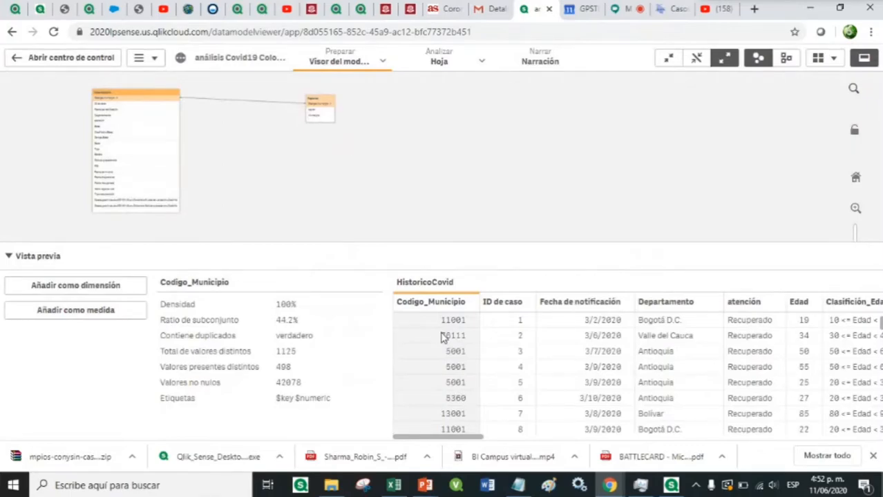
scroll(336, 163, up, 8)
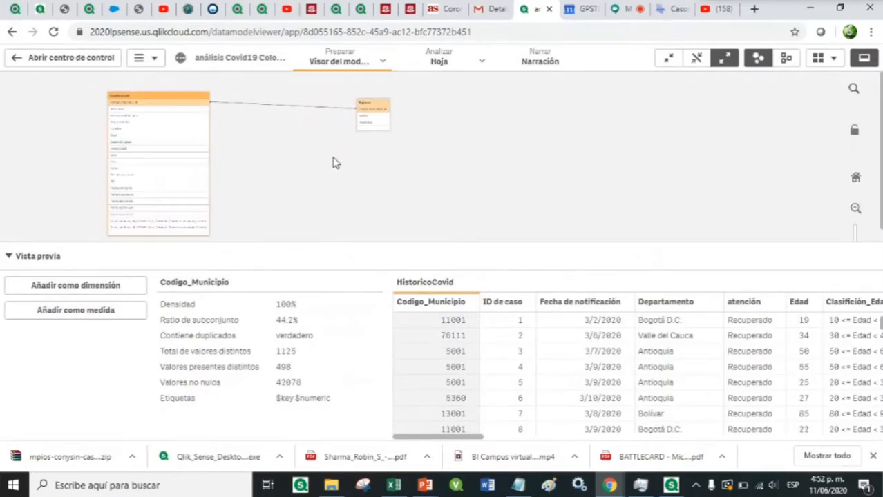
scroll(336, 163, up, 3)
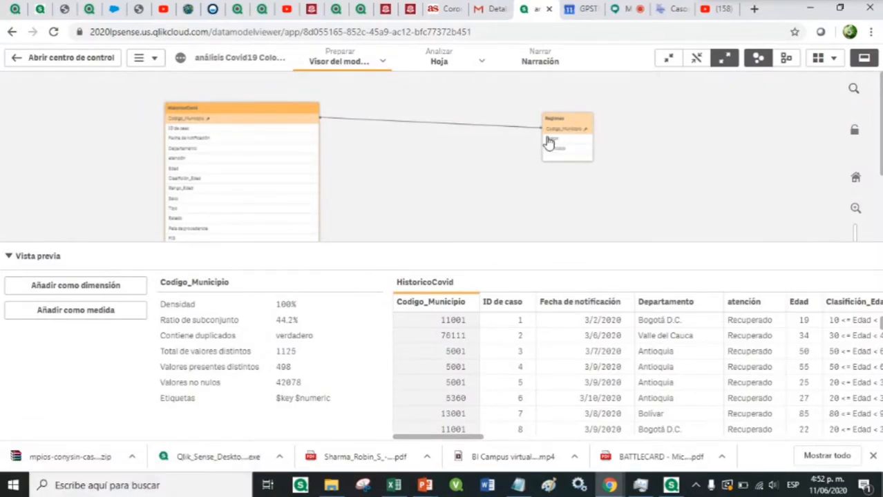
Move the HistoricoCovid table slightly closer to Regiones in the data model and preview its rows
drag(252, 109, 294, 99)
click(353, 107)
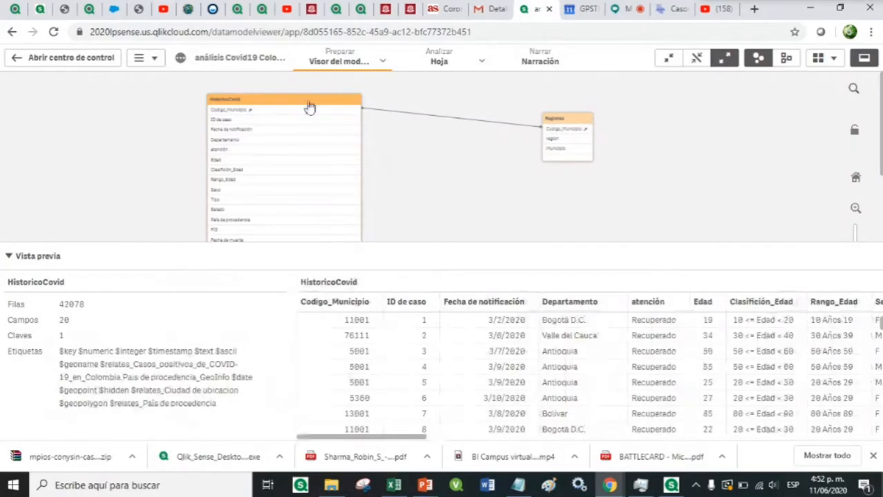
drag(309, 103, 323, 91)
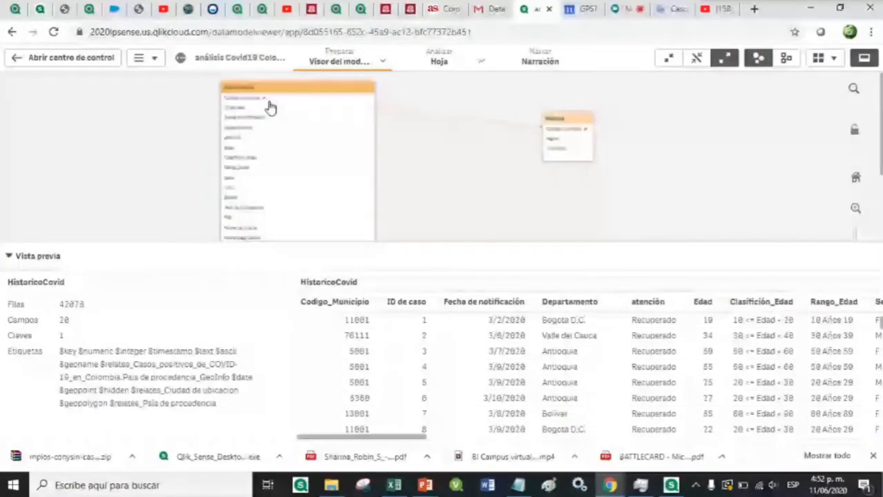
scroll(470, 174, down, 1)
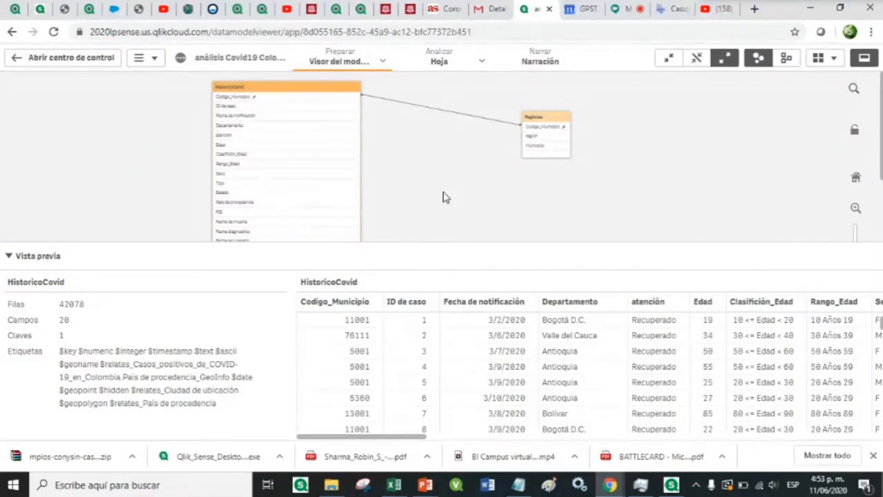
Return to the sheet and change its title to Dashboard
click(438, 63)
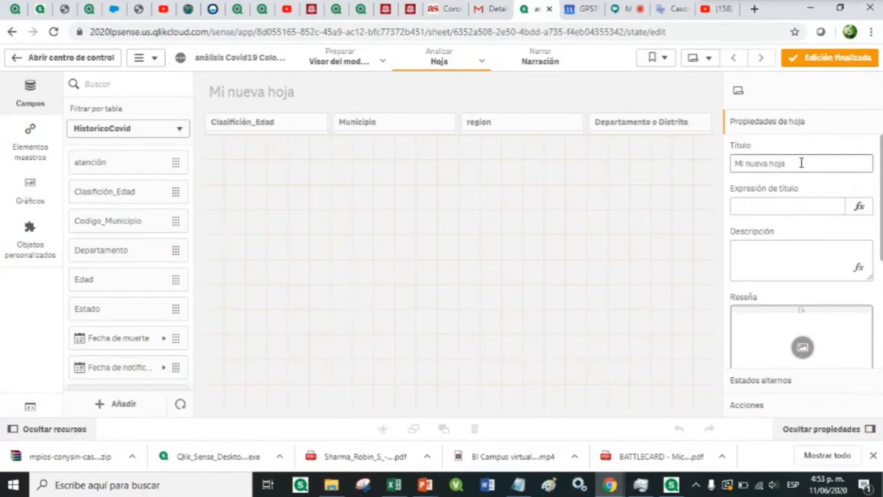
drag(801, 163, 722, 168)
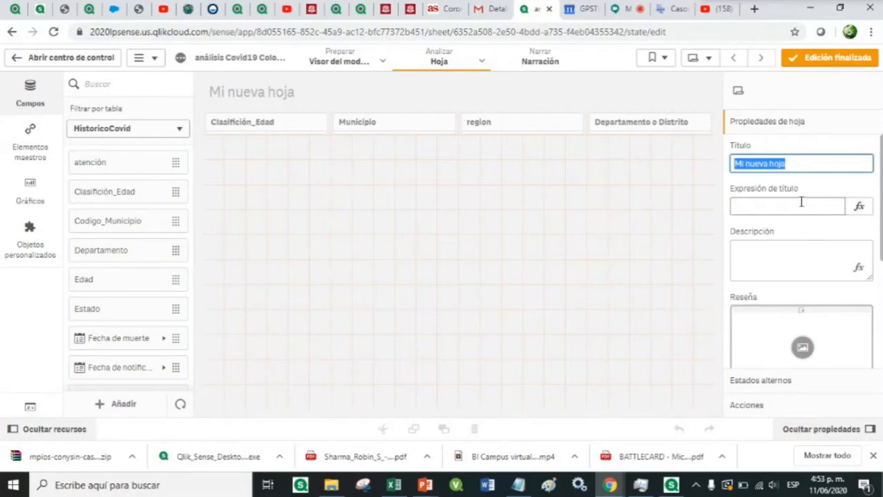
text(Daa)
key(BackSpace)
text(shboard)
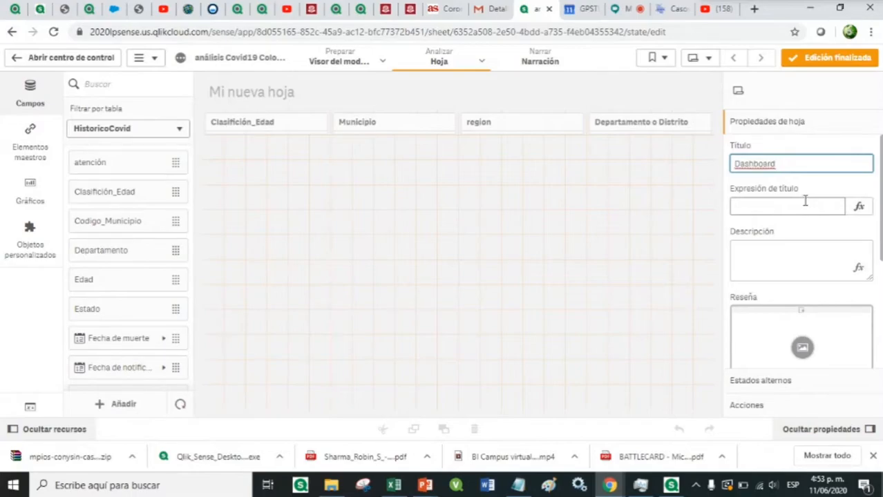
click(399, 171)
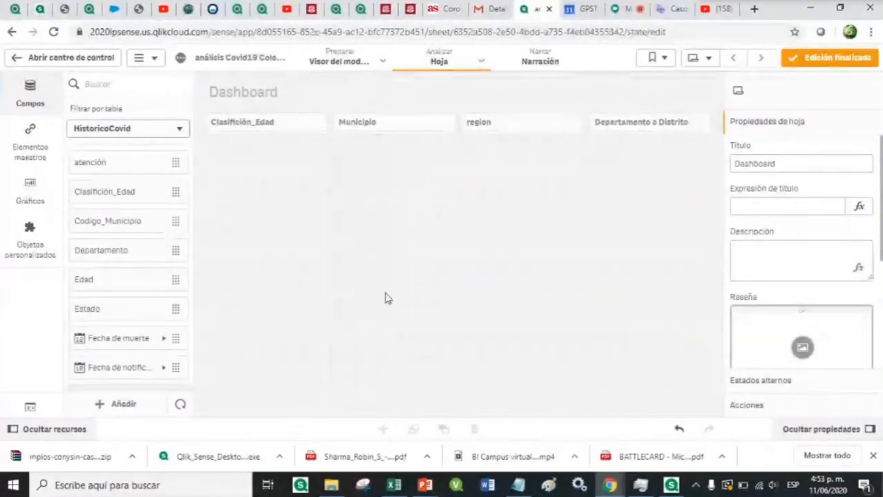
Add a KPI chart to the Dashboard sheet directly below the Clasifición_Edad and Municipio filters
click(24, 197)
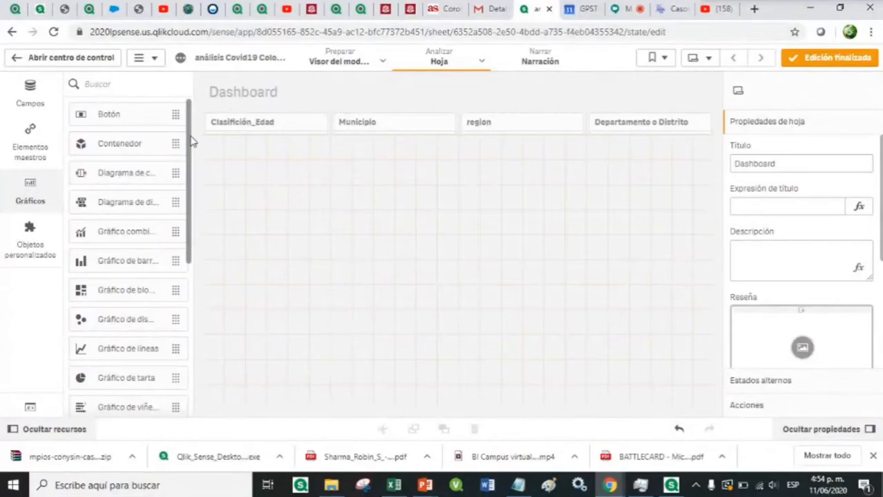
drag(193, 140, 199, 235)
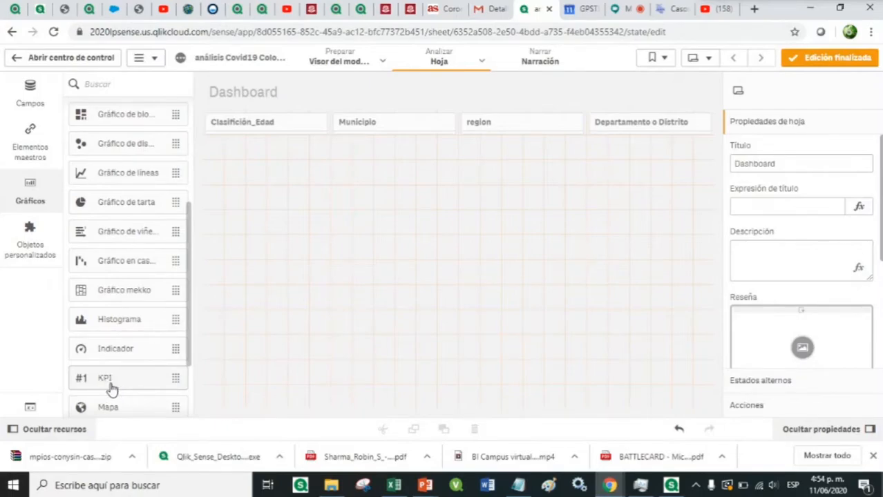
drag(97, 384, 297, 164)
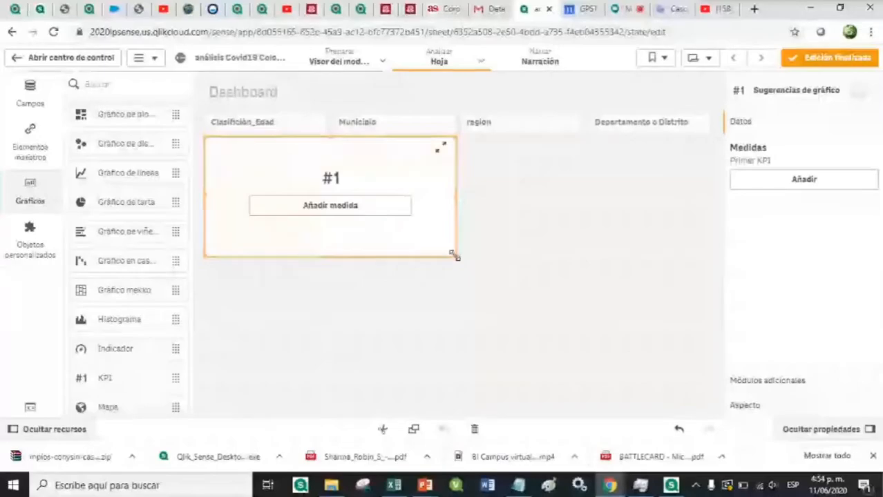
Shrink the KPI chart slightly and give it the measure Count([ID de caso])
drag(454, 255, 438, 235)
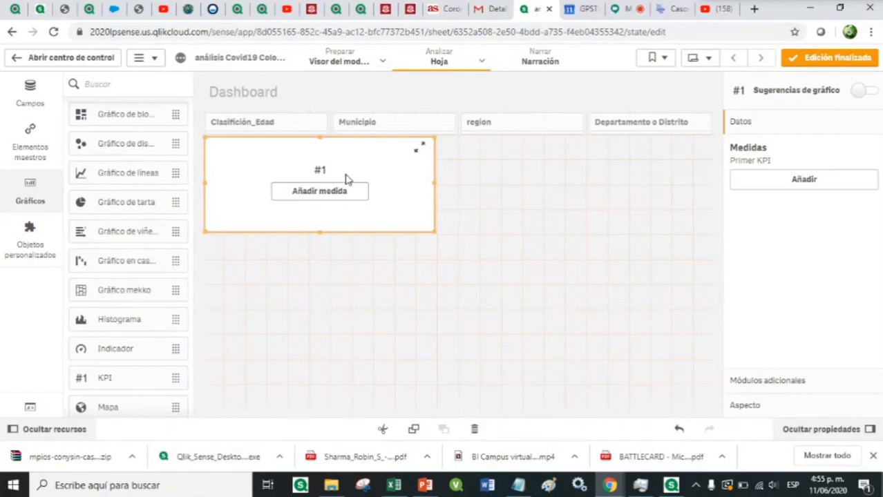
click(321, 194)
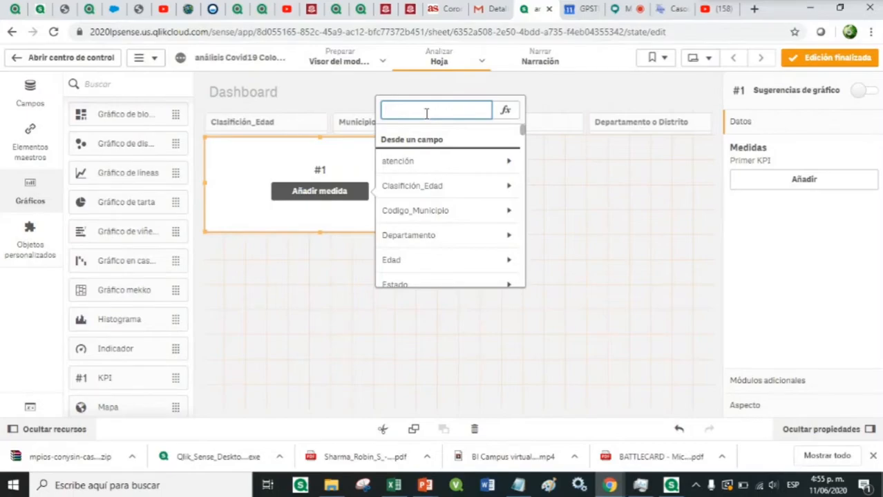
text(ca)
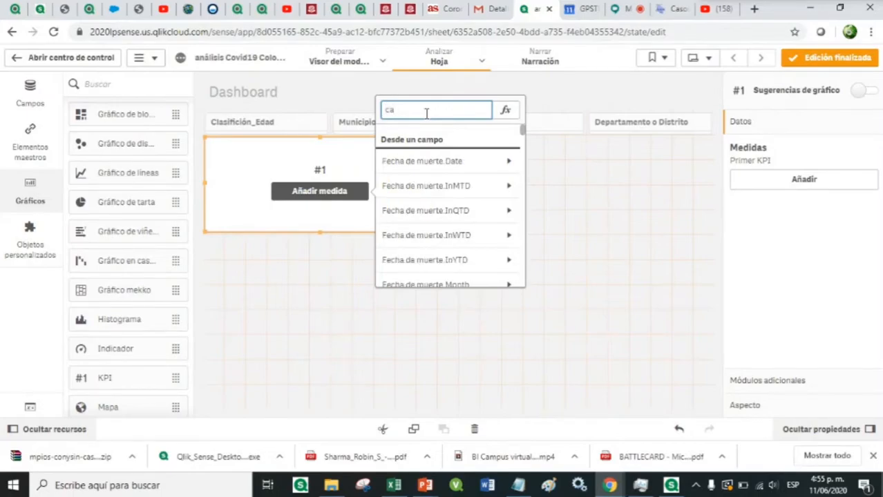
text(so)
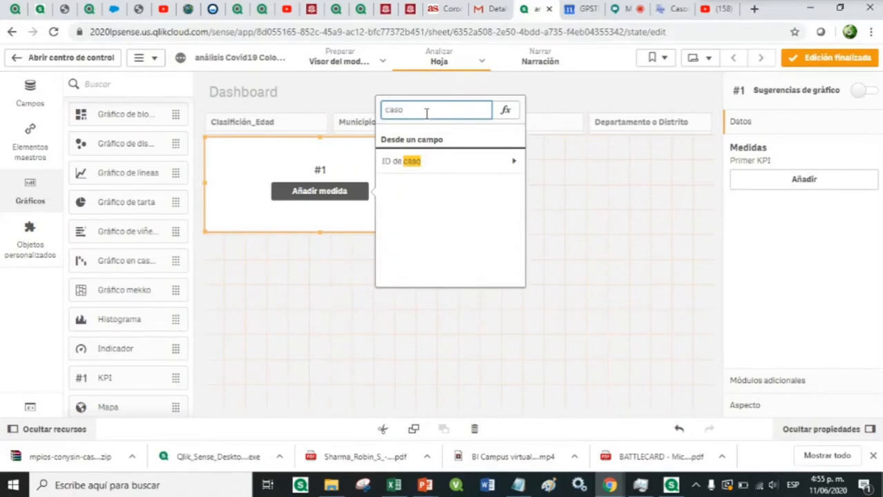
click(424, 168)
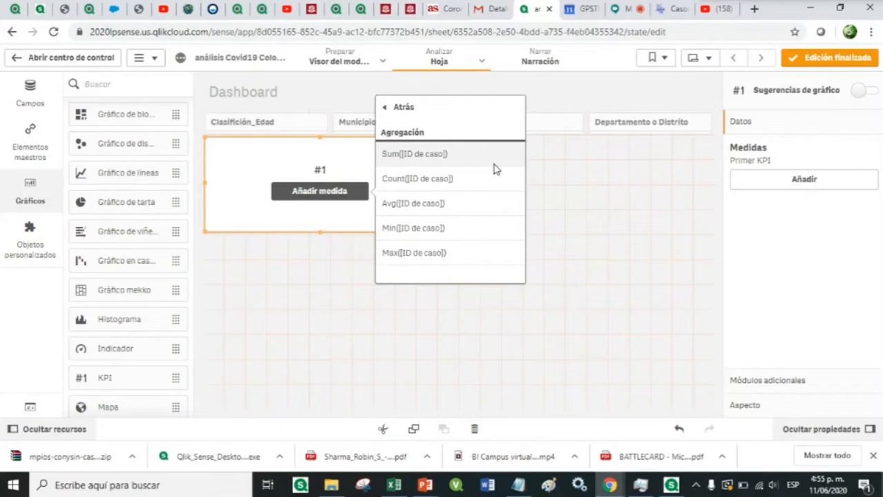
click(421, 178)
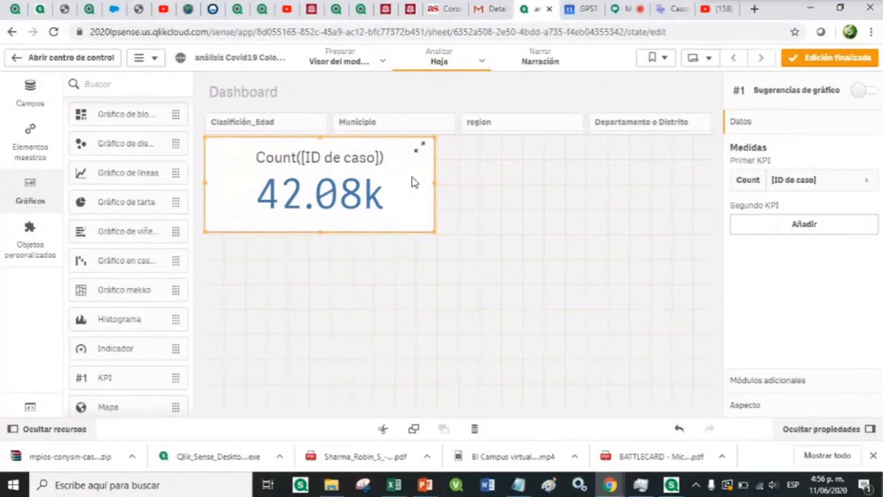
Label the KPI's Count([ID de caso]) measure "Total Casos"
click(502, 126)
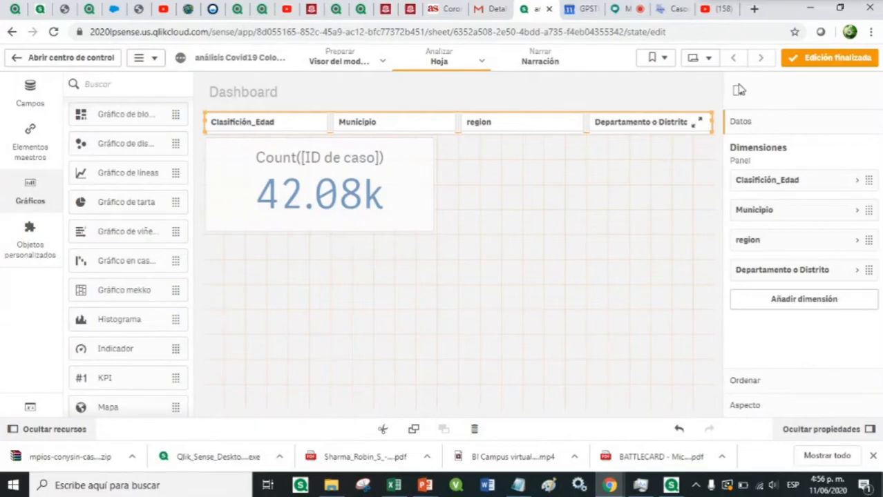
click(408, 197)
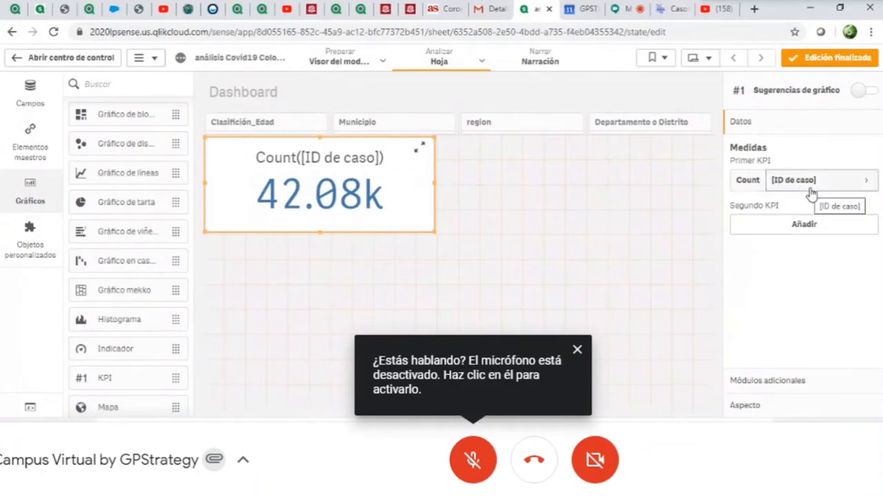
click(863, 183)
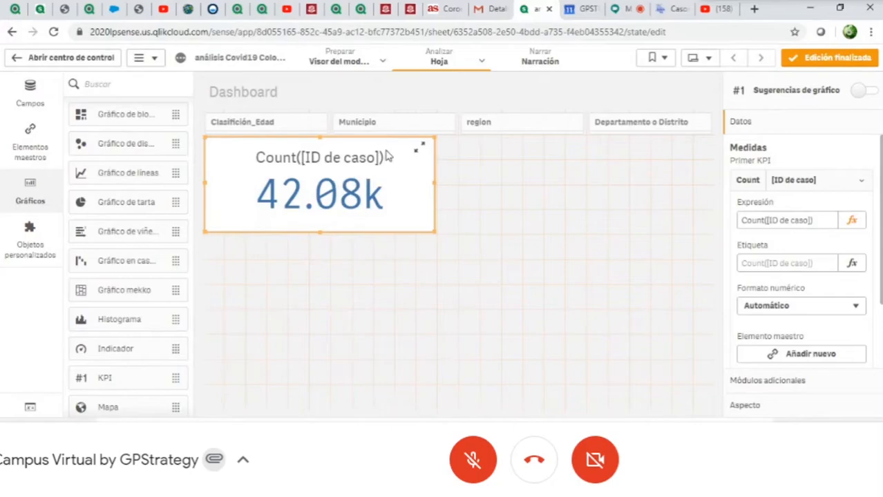
click(746, 267)
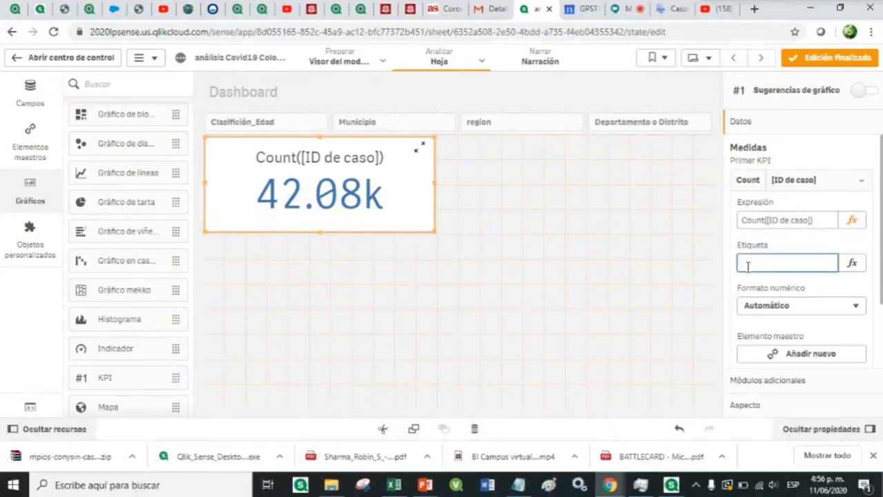
text(Total)
text(Casos)
click(692, 271)
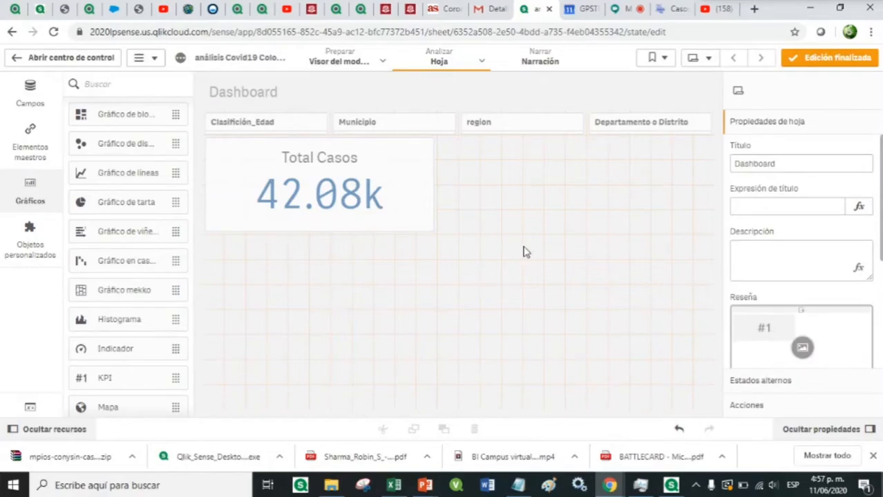
Set the Total Casos measure's number format to Número with the simple 1,000 pattern
click(413, 202)
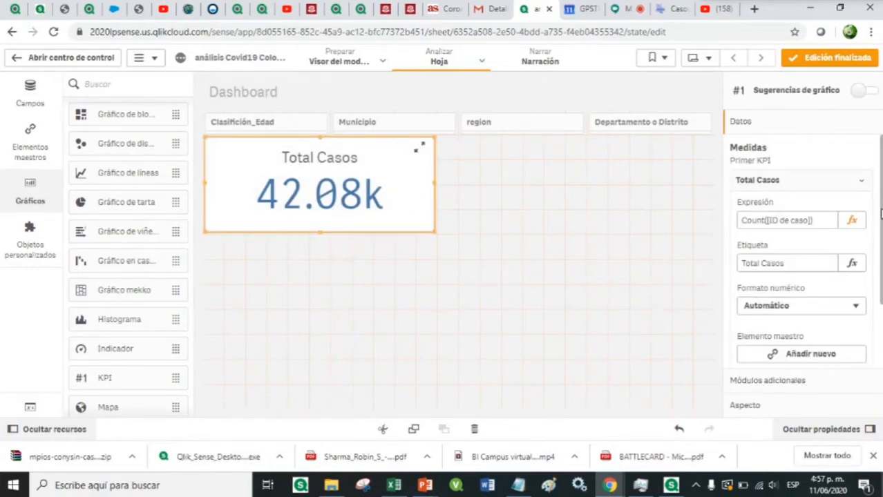
drag(880, 216, 881, 245)
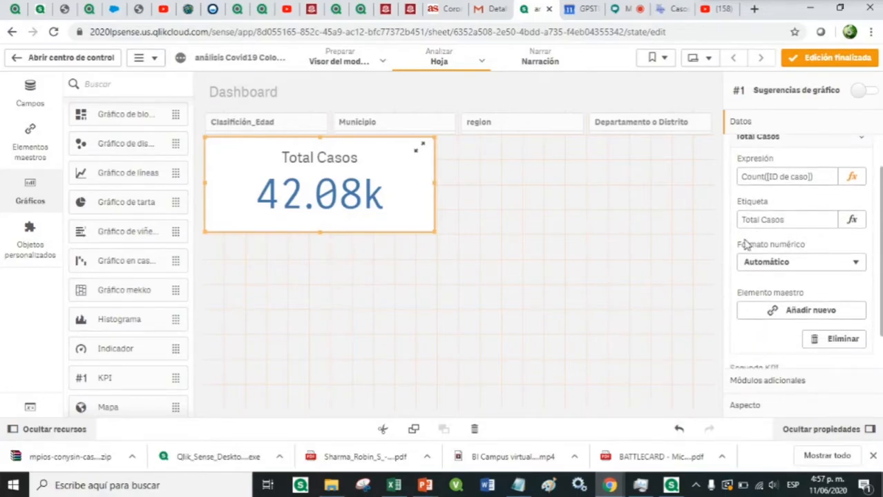
click(793, 264)
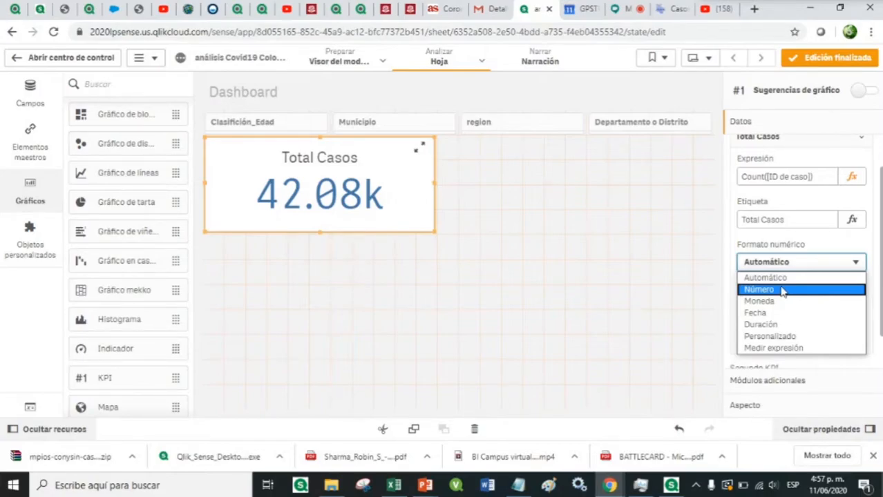
click(772, 290)
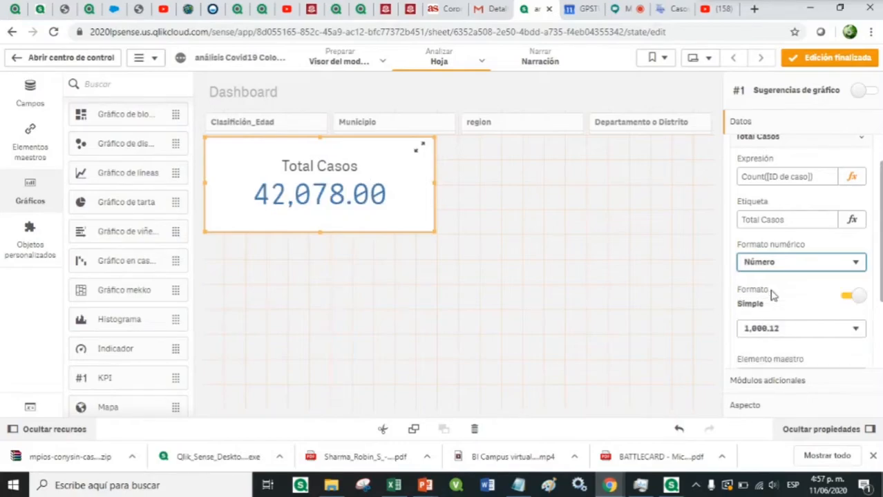
click(758, 330)
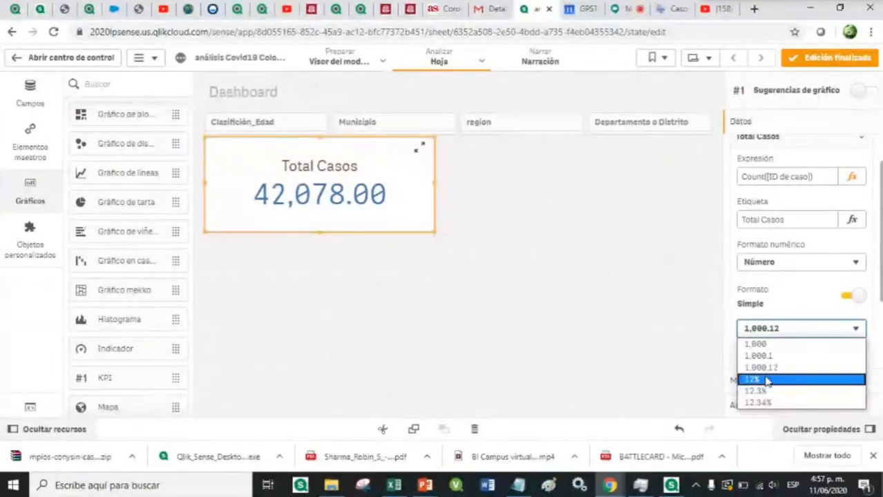
click(760, 347)
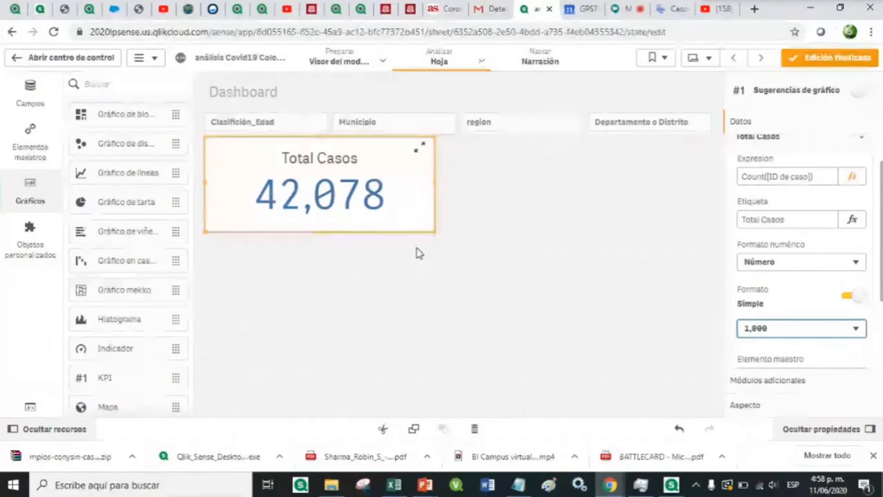
Shrink the Total Casos KPI to a compact box slightly wider than the Clasifición_Edad filter above it
click(436, 236)
click(422, 225)
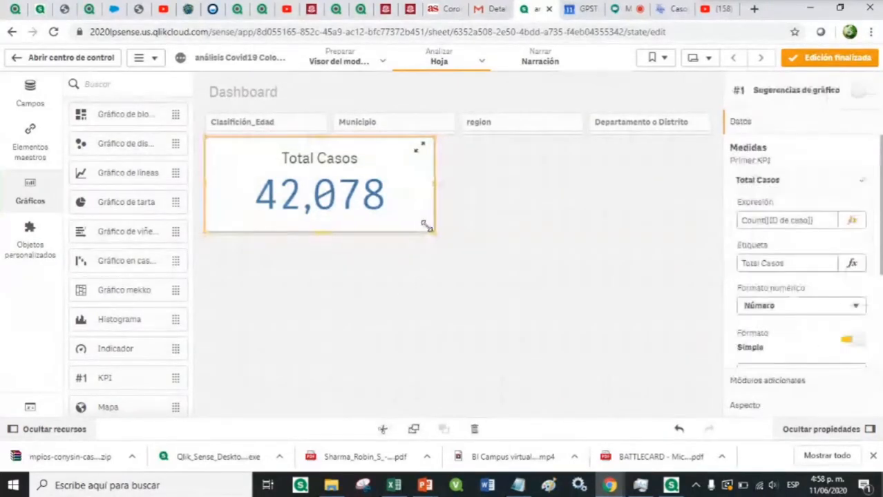
drag(428, 230, 349, 195)
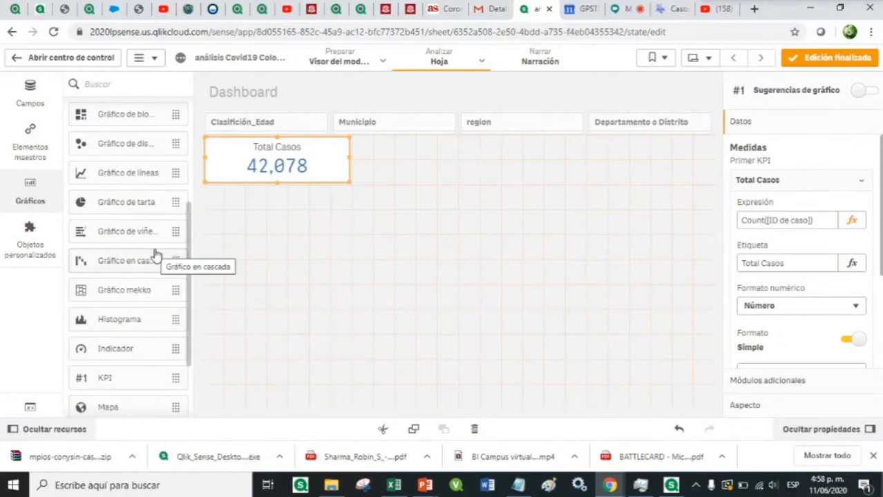
Add a bar chart to the lower-left quarter of the Dashboard sheet, below the Total Casos KPI
scroll(155, 254, up, 3)
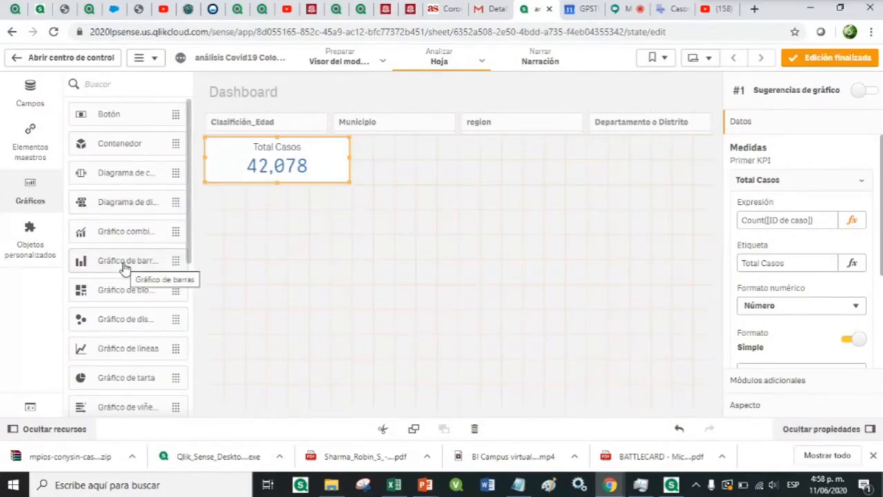
drag(153, 250, 378, 308)
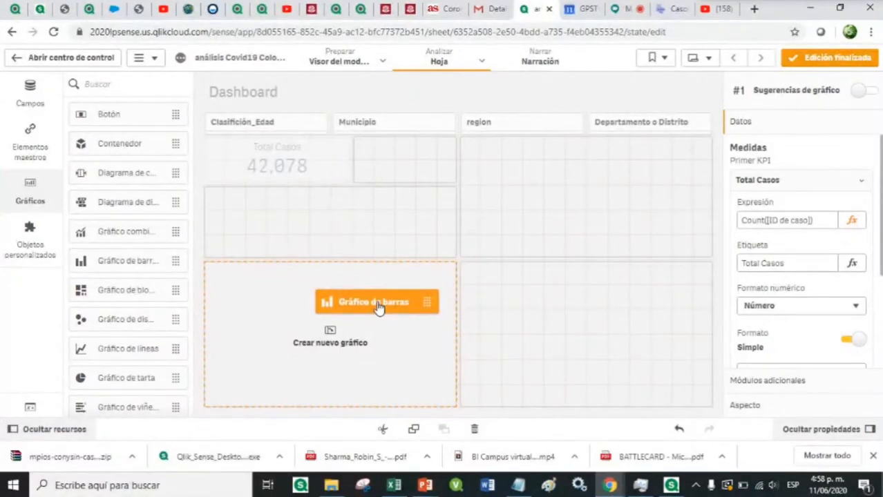
drag(378, 308, 379, 305)
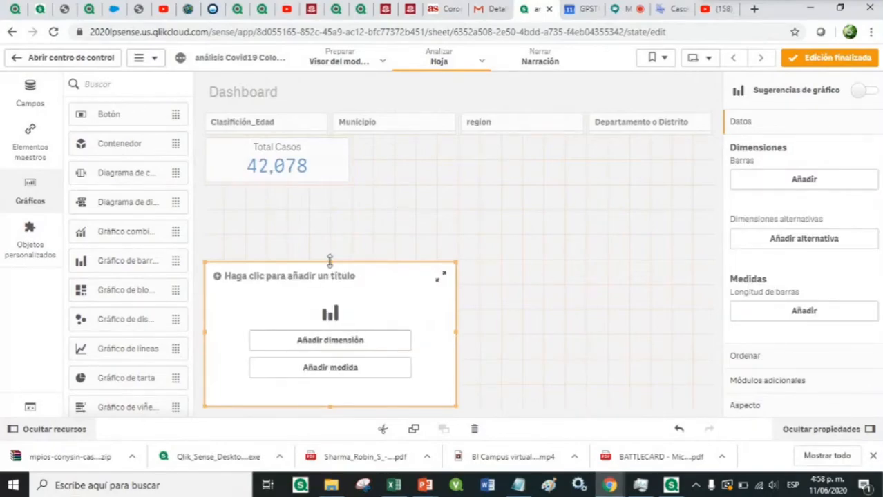
Make the empty bar chart one grid row taller at its upper edge and add Rango_Edad as its dimension
drag(330, 260, 320, 230)
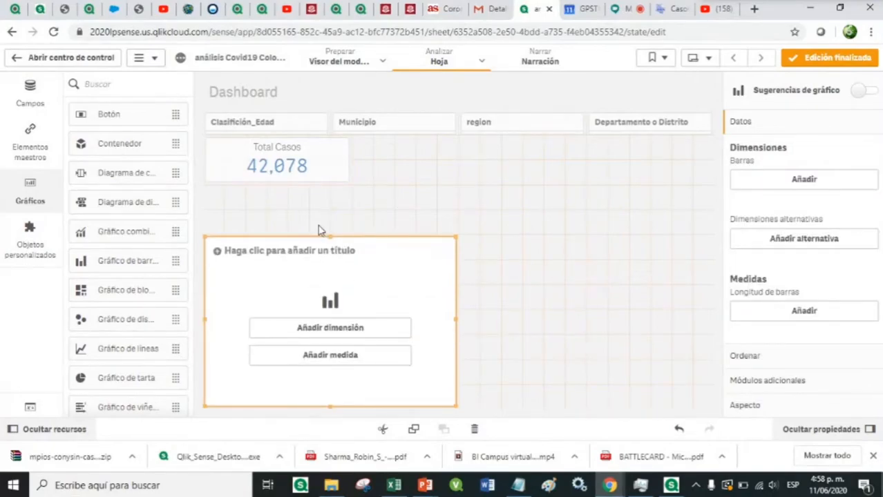
click(342, 336)
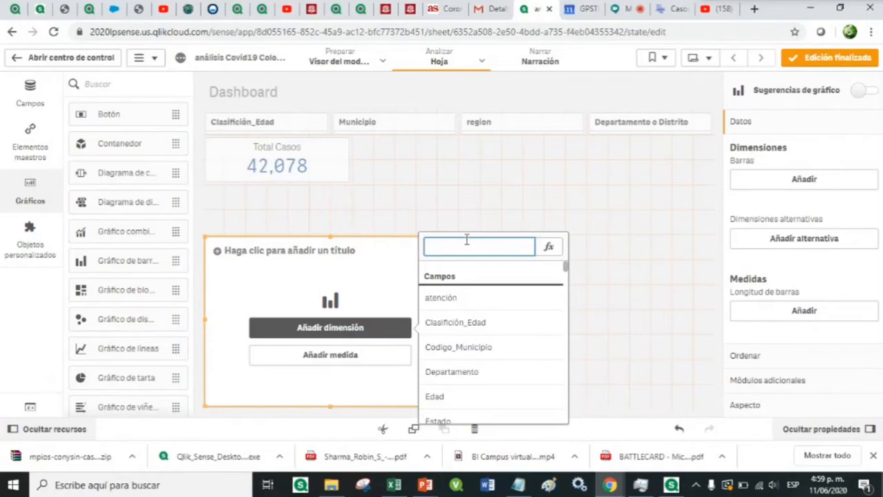
text(re)
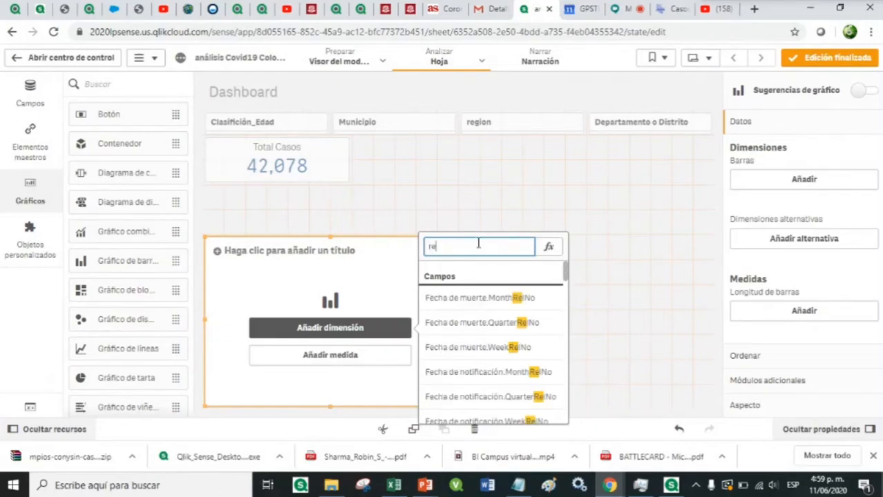
text(n)
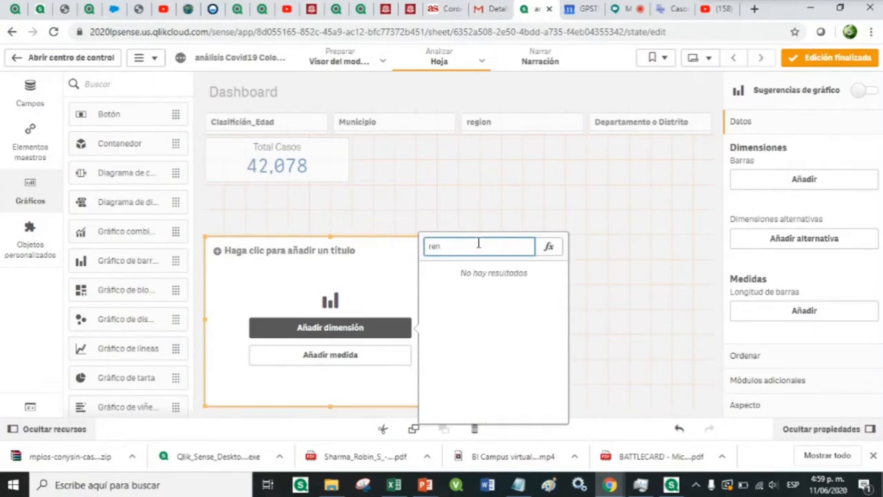
key(BackSpace)
key(BackSpace)
text(an)
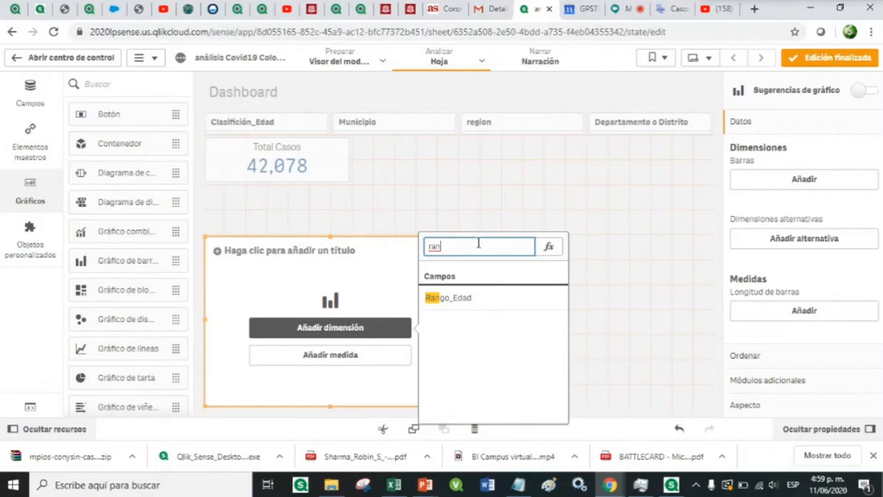
click(485, 299)
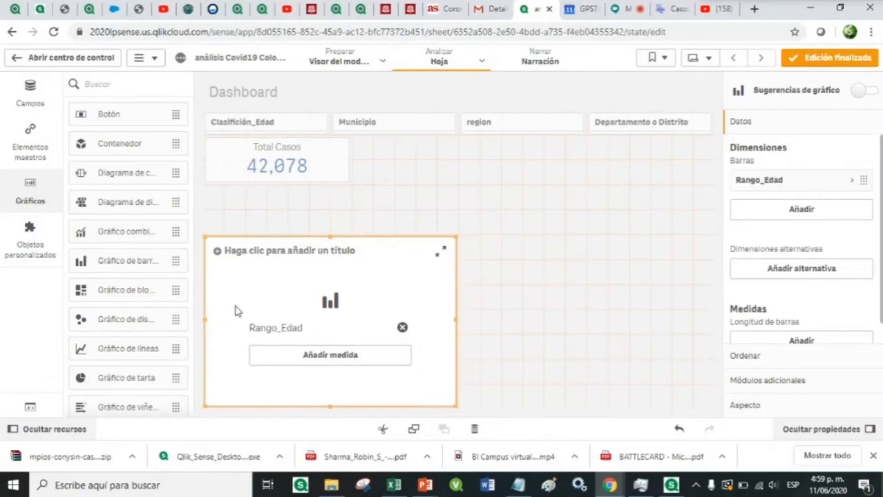
Add Count([ID de caso]) as the bar chart's measure and widen the chart by one grid column
click(322, 365)
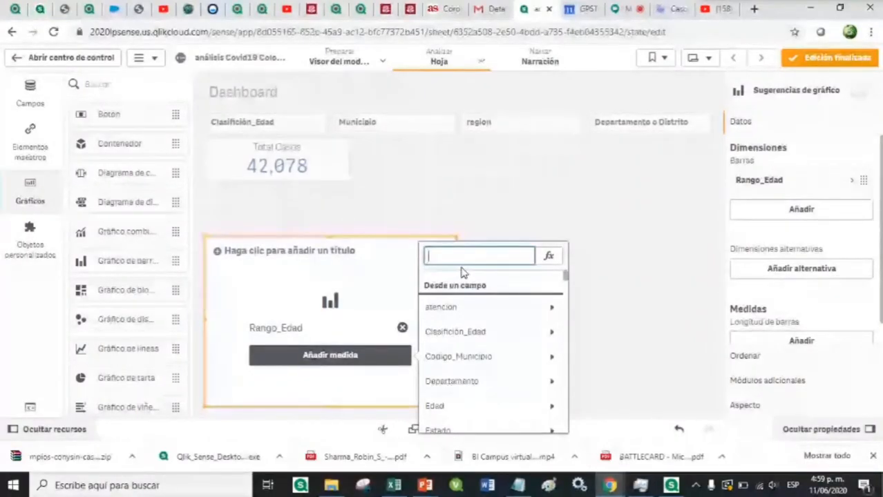
text(cas)
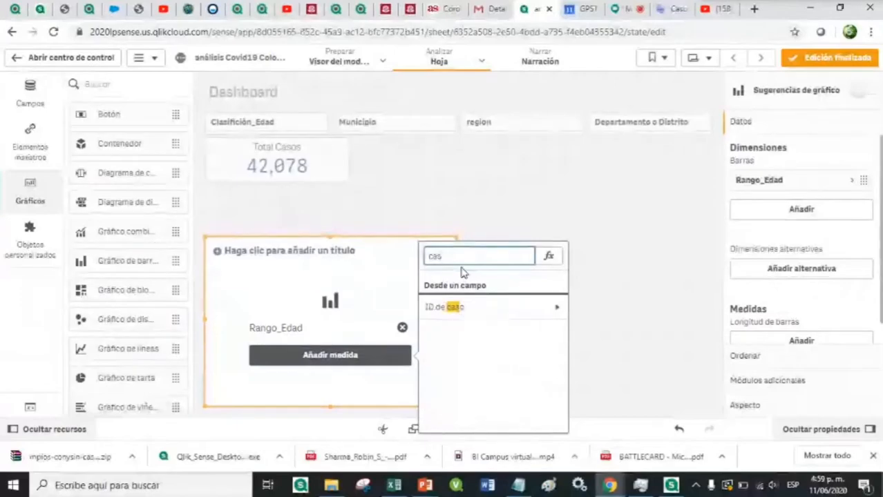
click(464, 307)
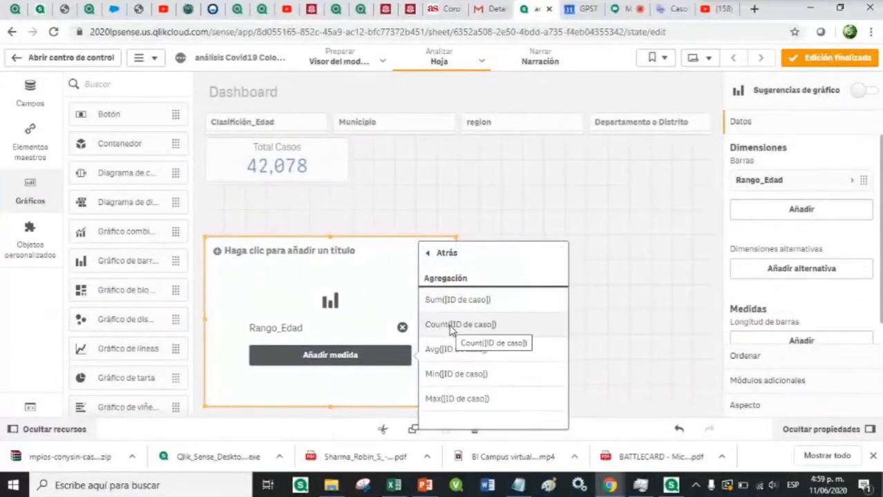
click(450, 325)
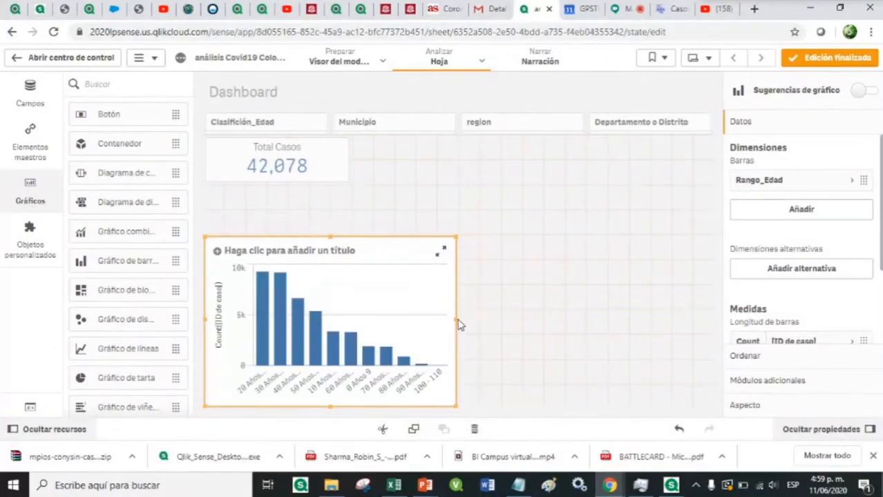
drag(456, 321, 467, 324)
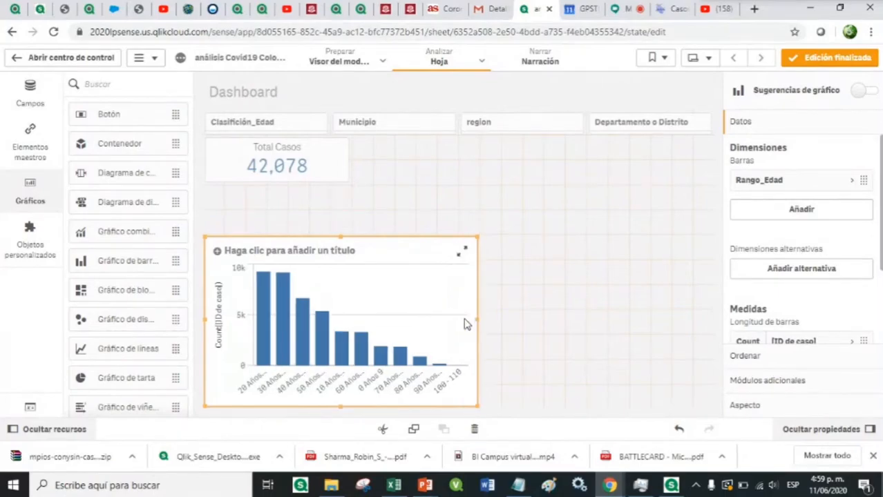
Title the bar chart "Distribución por Edad - Total Casos"
click(298, 253)
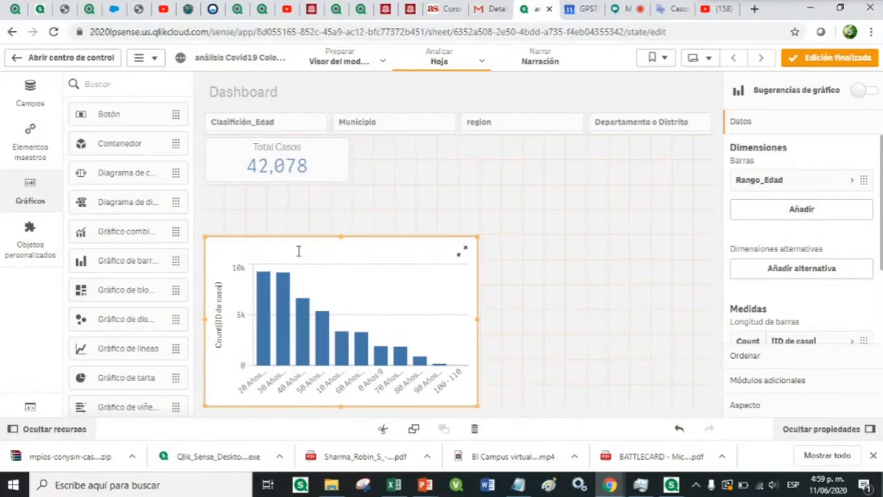
text(Distribuci)
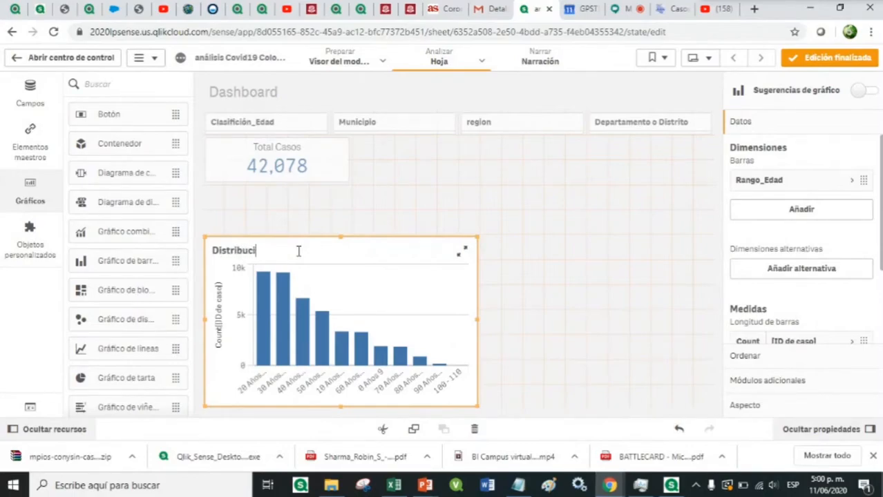
text(ón por Edad - Total Casos)
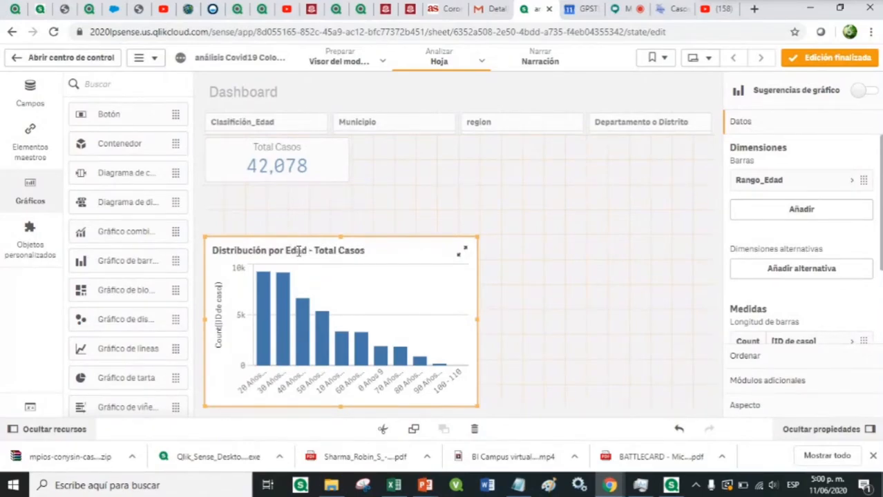
click(395, 313)
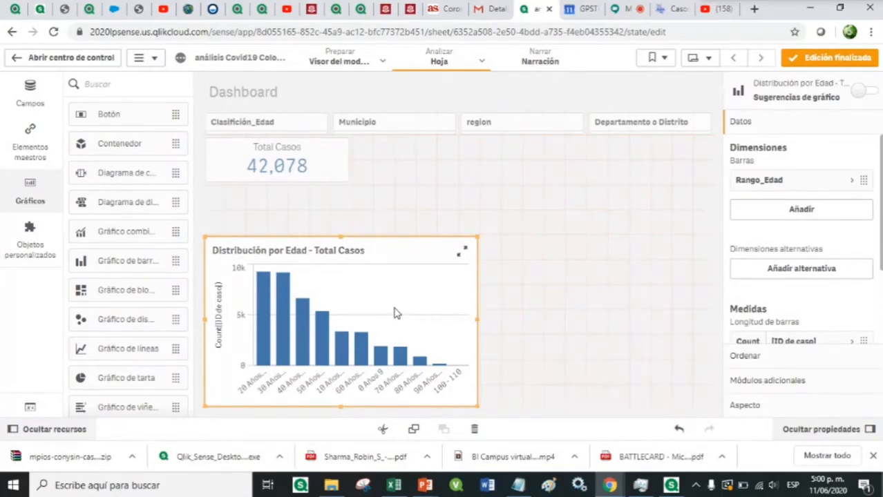
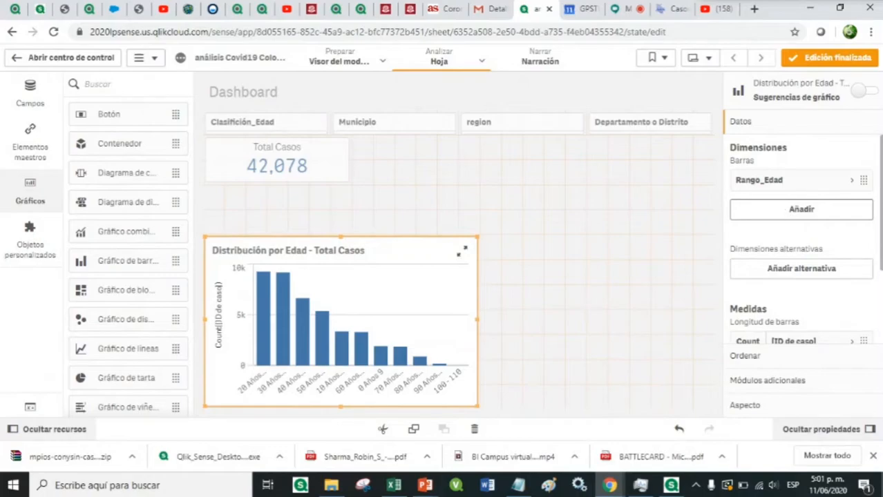
Keep Count as the aggregation of the ID de caso measure and set its label to "Casos"
scroll(802, 242, down, 2)
scroll(870, 258, down, 2)
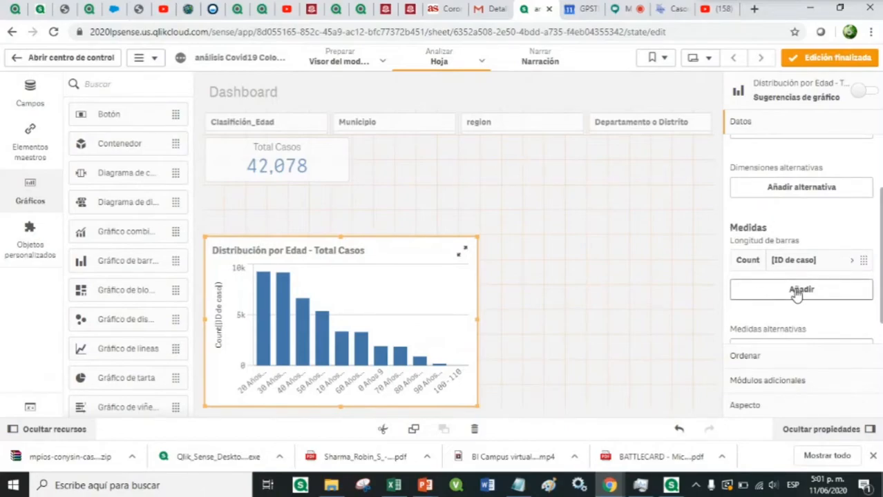
click(748, 263)
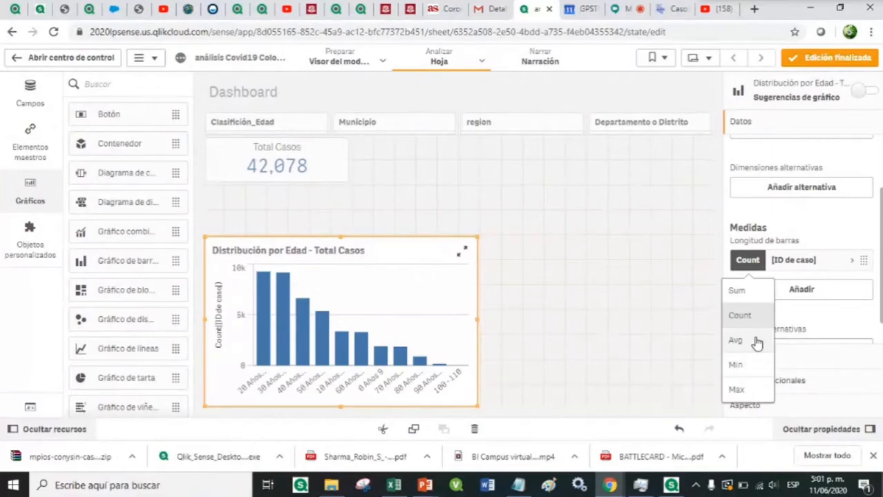
click(740, 315)
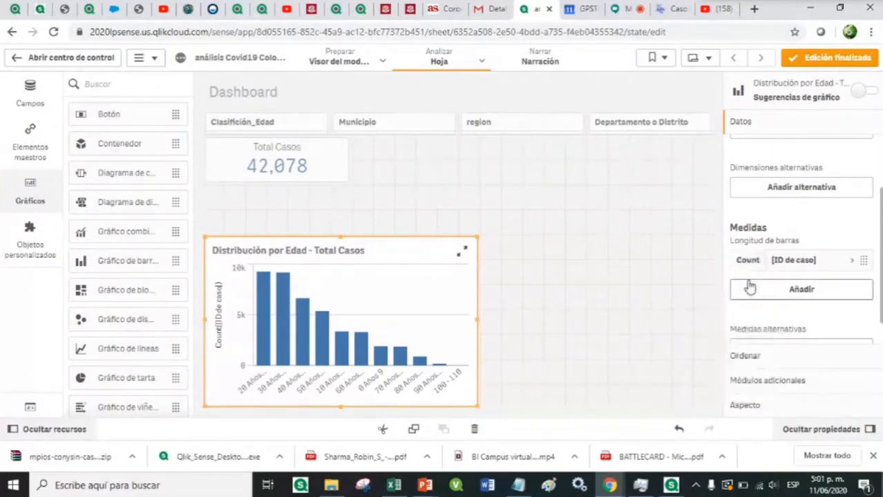
click(852, 266)
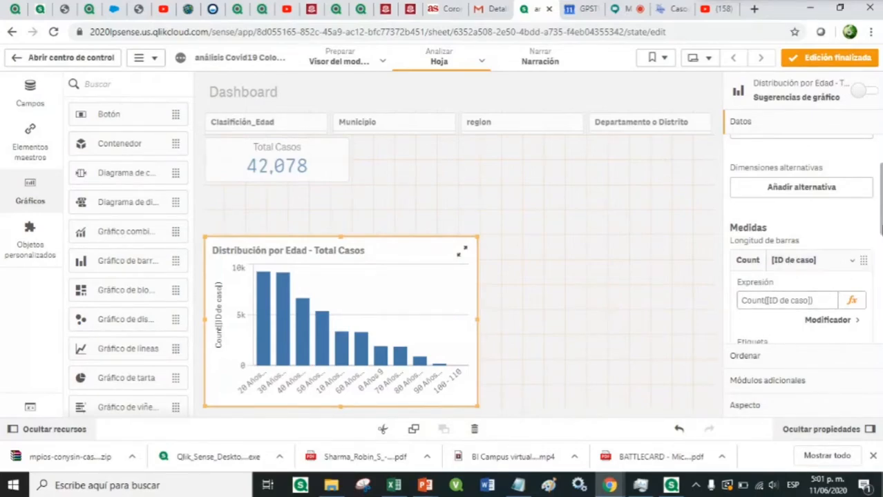
scroll(802, 242, down, 3)
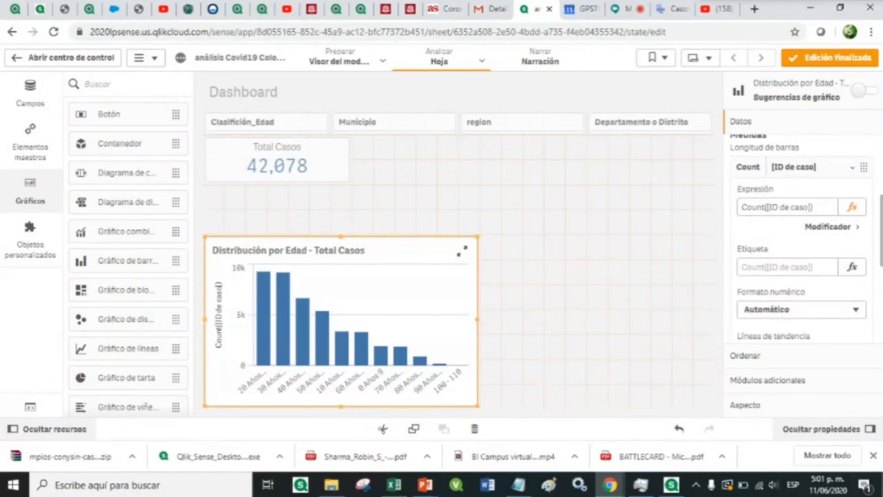
click(753, 266)
text(Casos)
key(Return)
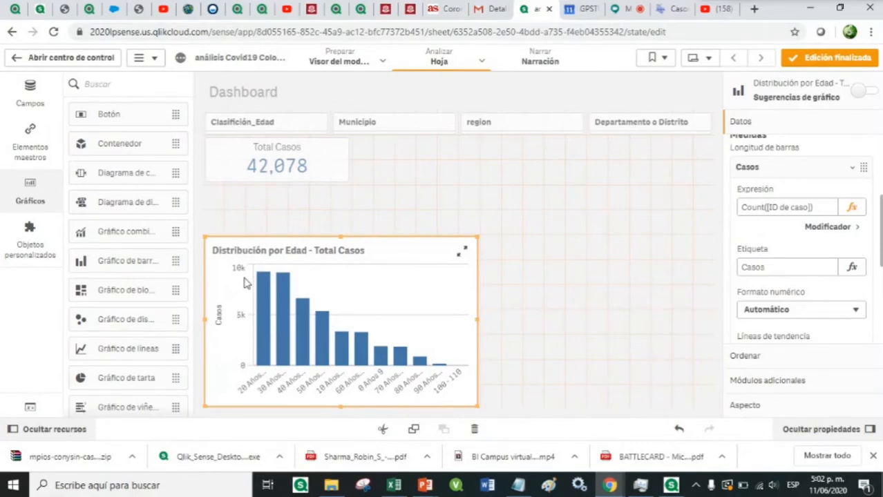
Set the Casos measure's number format to Número with the simple 1,000 pattern
click(774, 309)
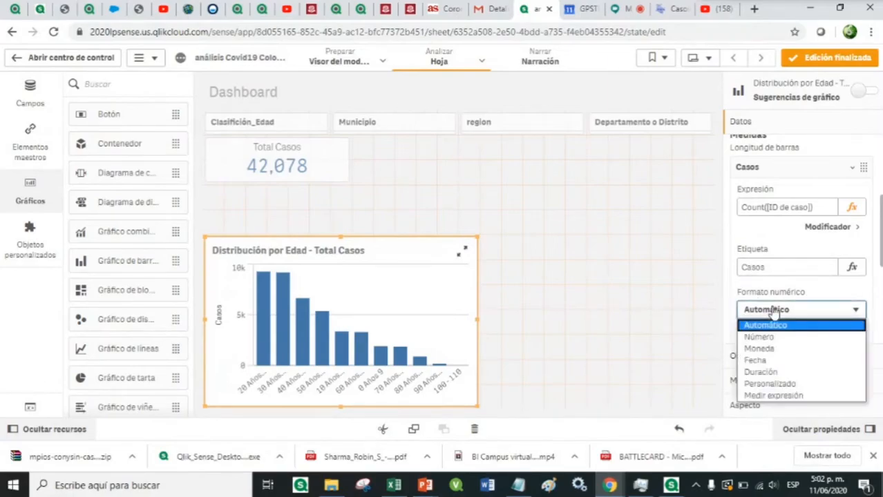
click(775, 338)
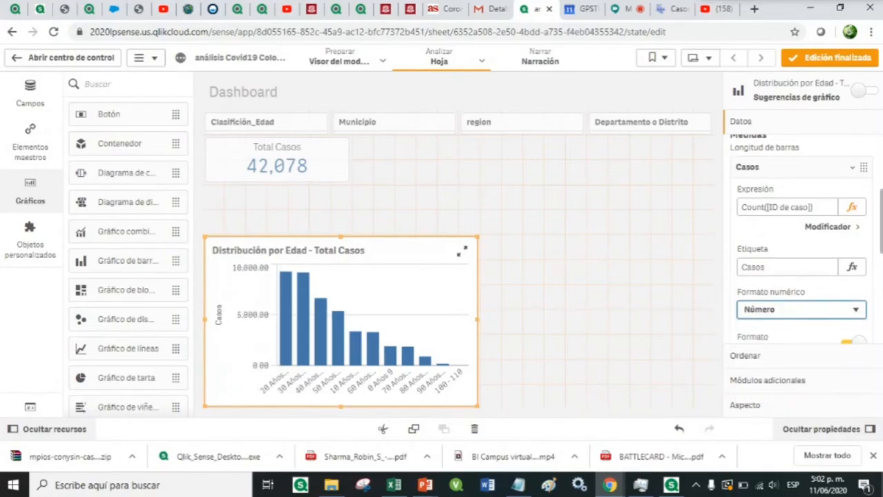
scroll(800, 239, down, 3)
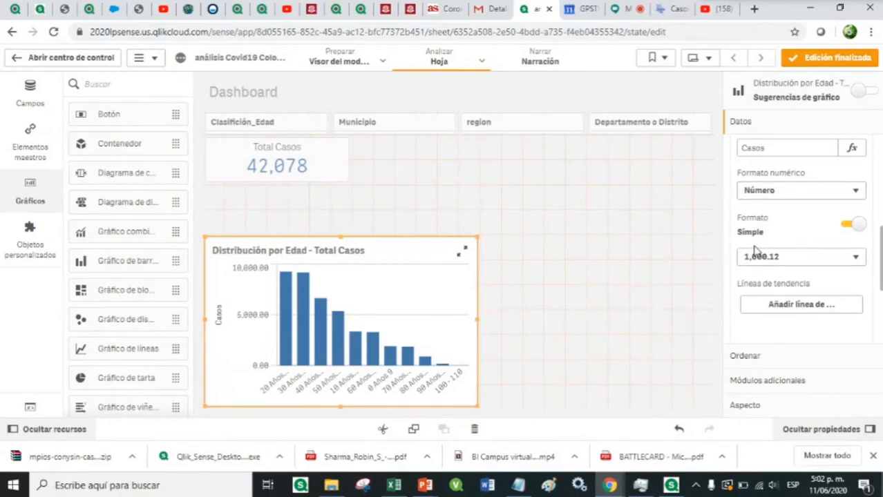
click(747, 264)
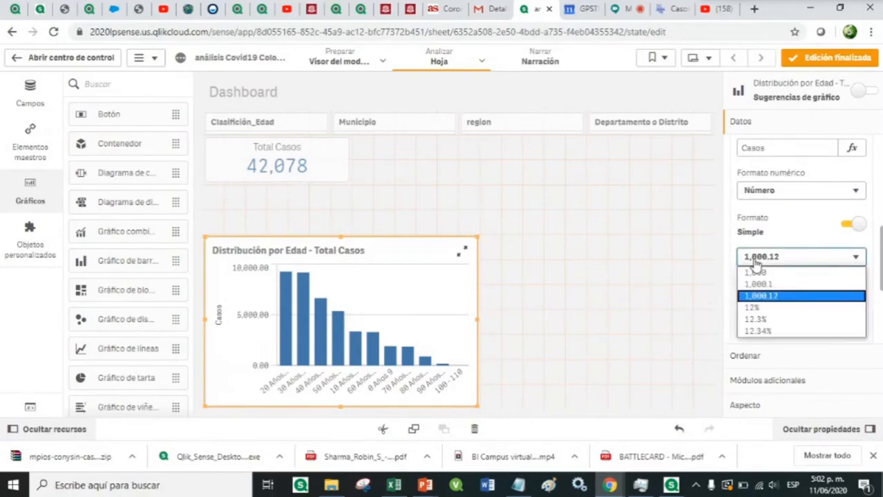
click(763, 273)
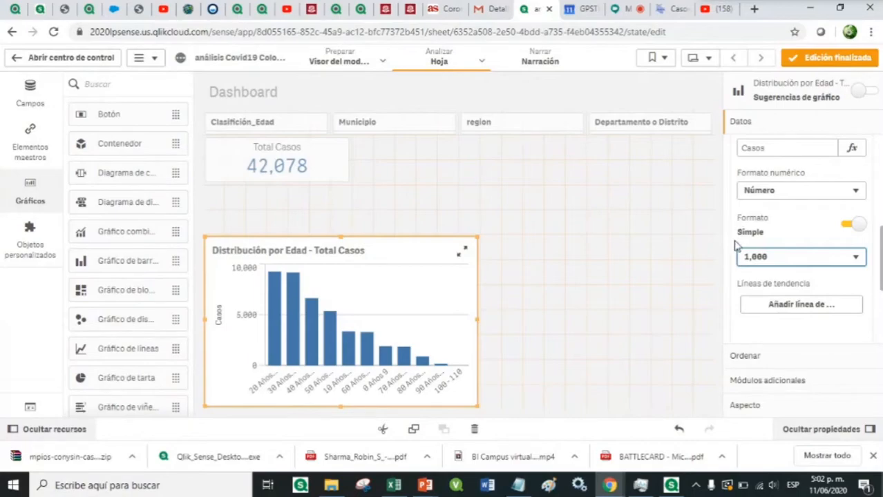
Put Rango_Edad ahead of Casos in the chart's sort order and extend the chart upward by one grid row
click(757, 358)
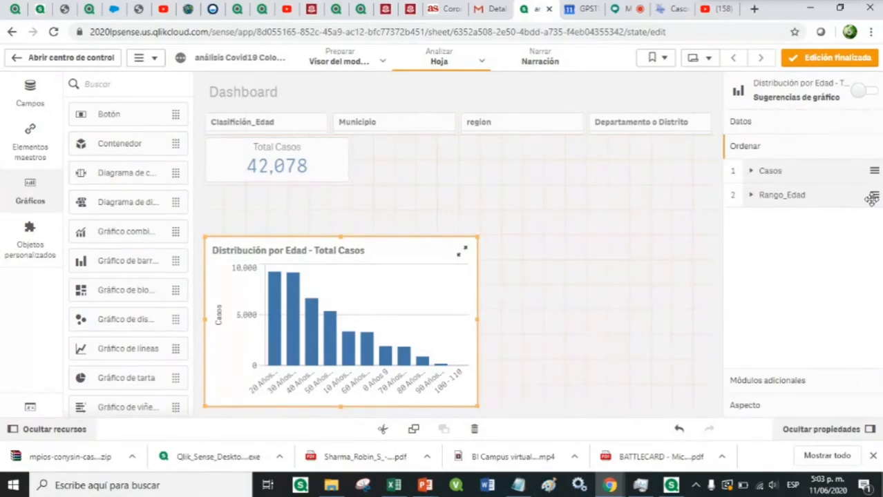
drag(872, 198, 867, 173)
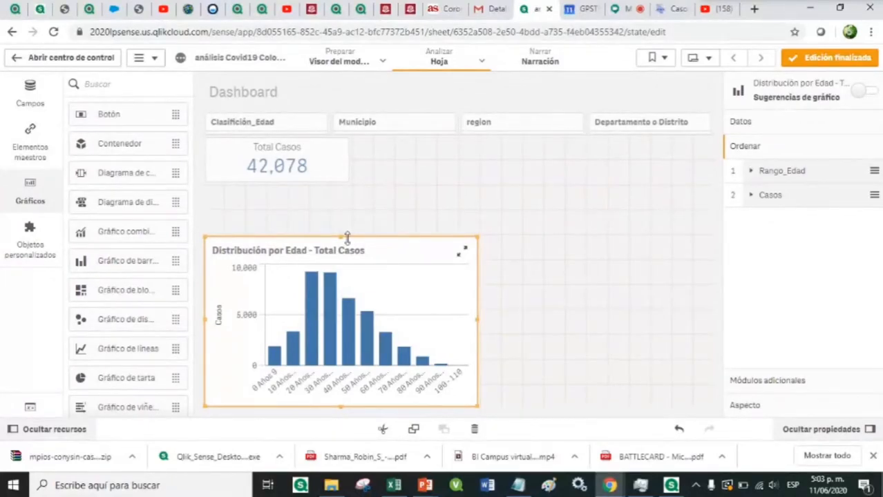
drag(340, 236, 341, 213)
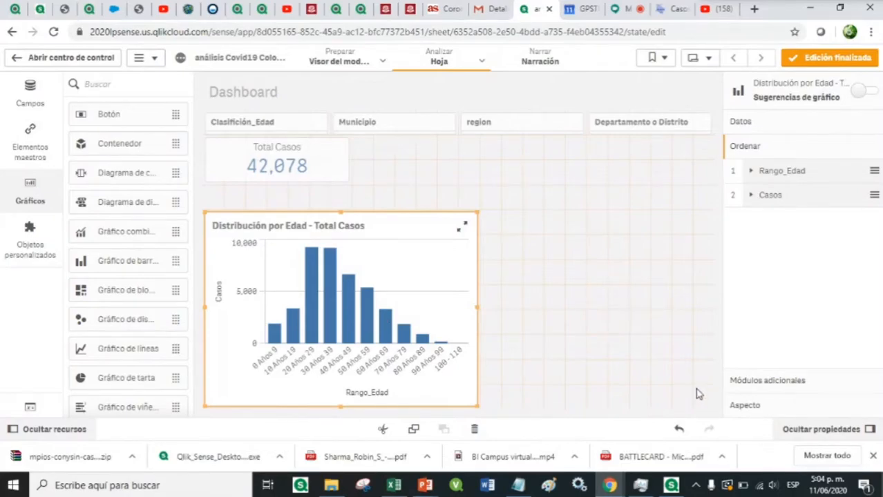
Turn on automatic value labels for the age distribution chart's bars in its presentation settings
click(744, 408)
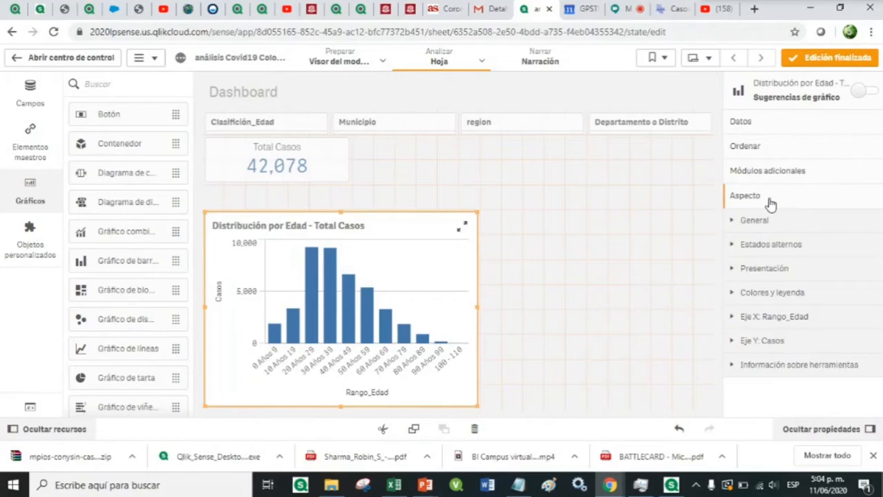
click(782, 275)
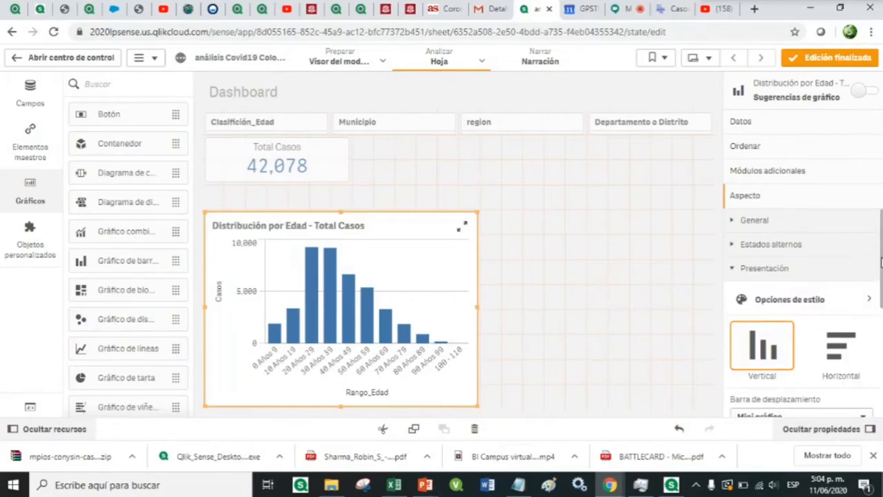
drag(882, 254, 878, 290)
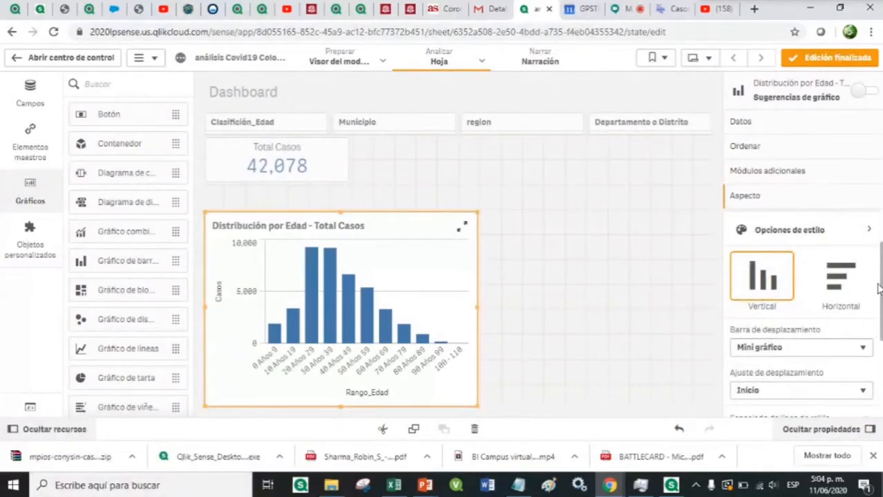
drag(879, 290, 881, 347)
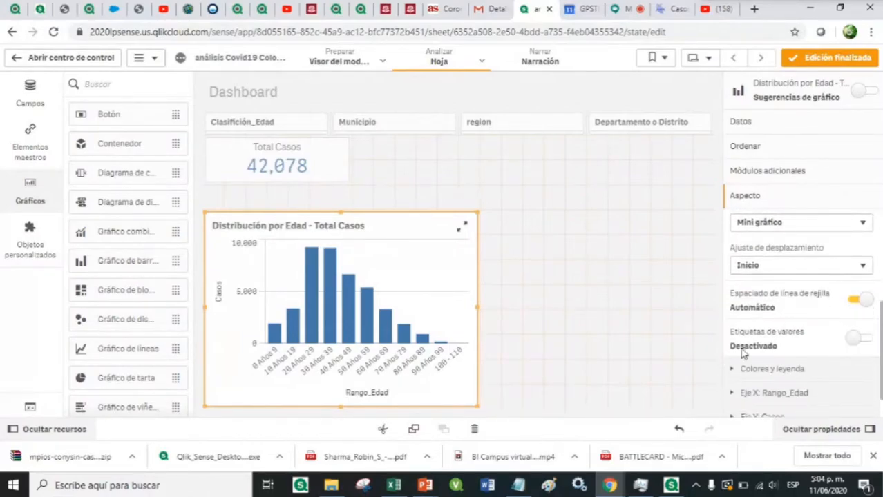
click(864, 339)
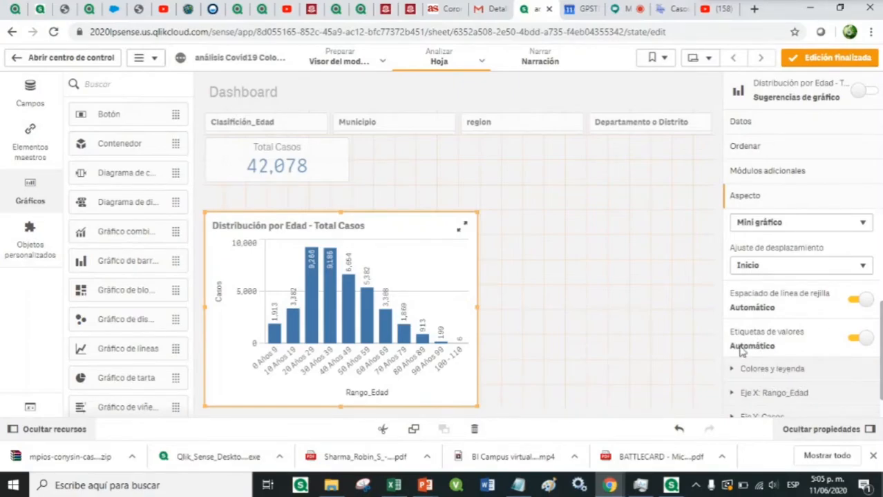
Switch the age distribution chart's bars from automatic to custom colours, using the single orange colour #f8981d
click(781, 375)
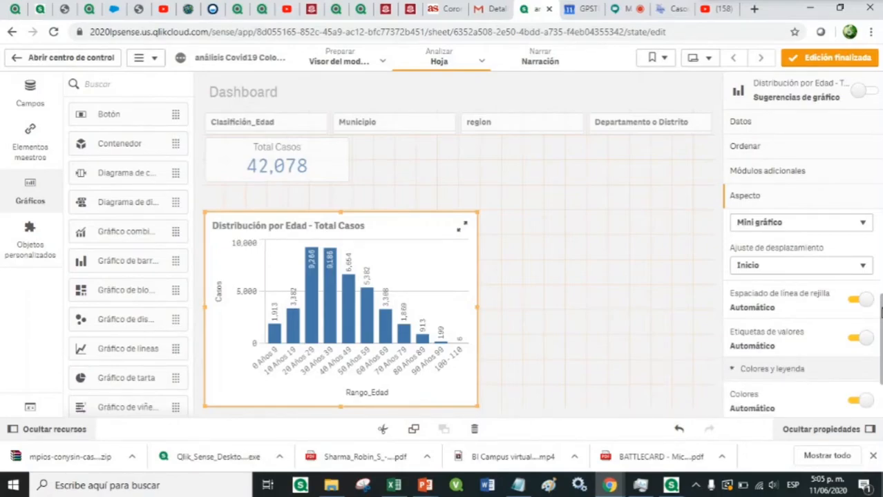
scroll(880, 312, down, 2)
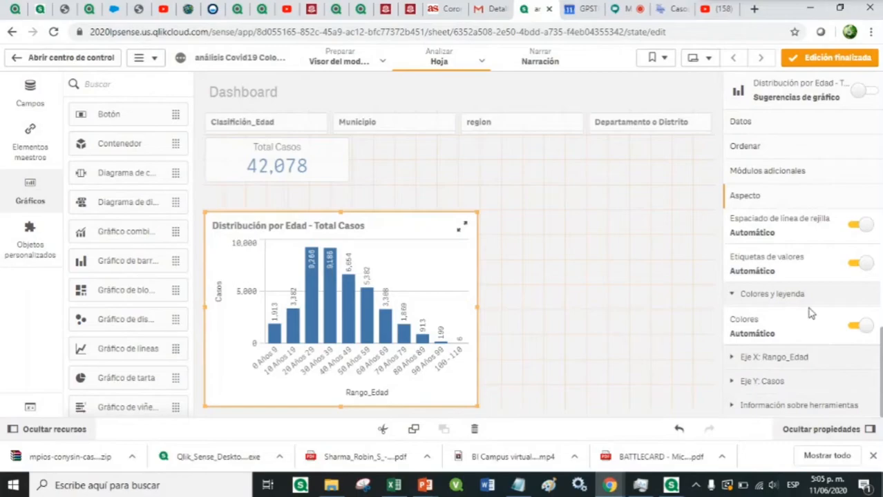
click(854, 328)
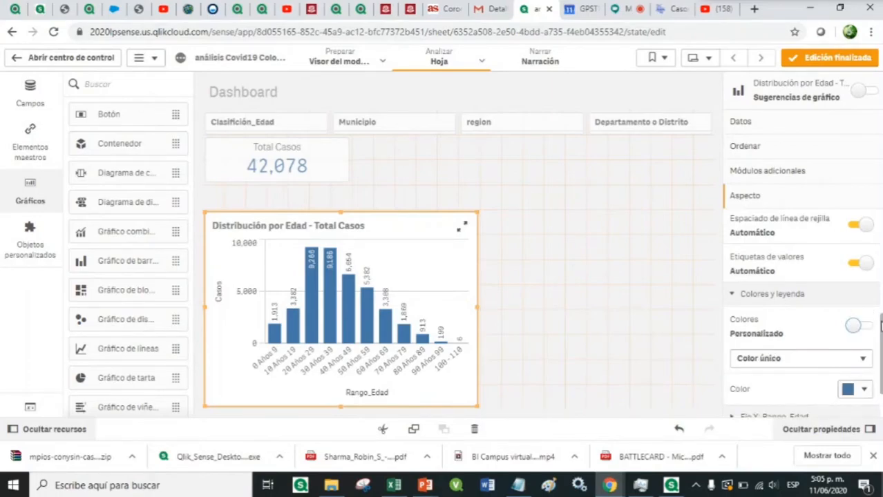
scroll(880, 325, down, 2)
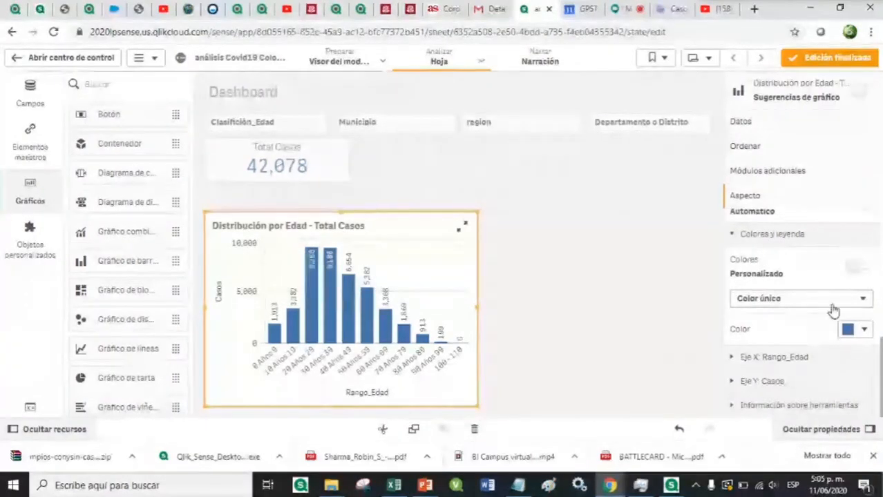
click(866, 330)
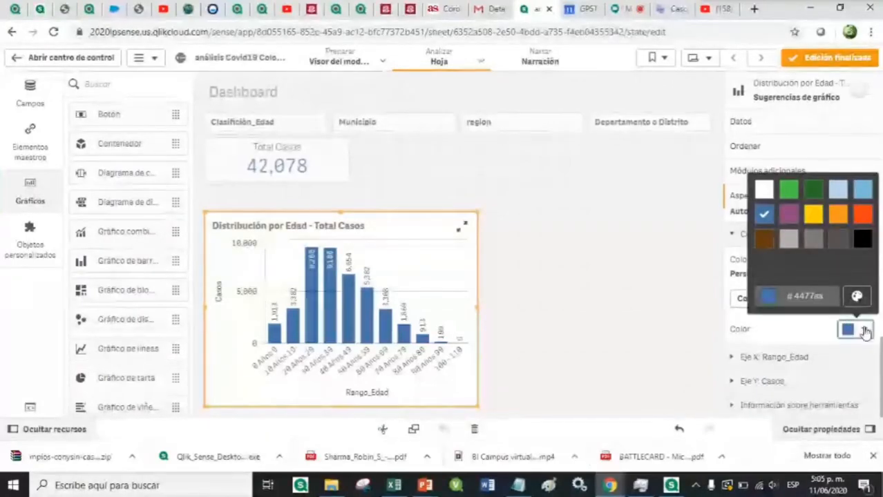
click(838, 217)
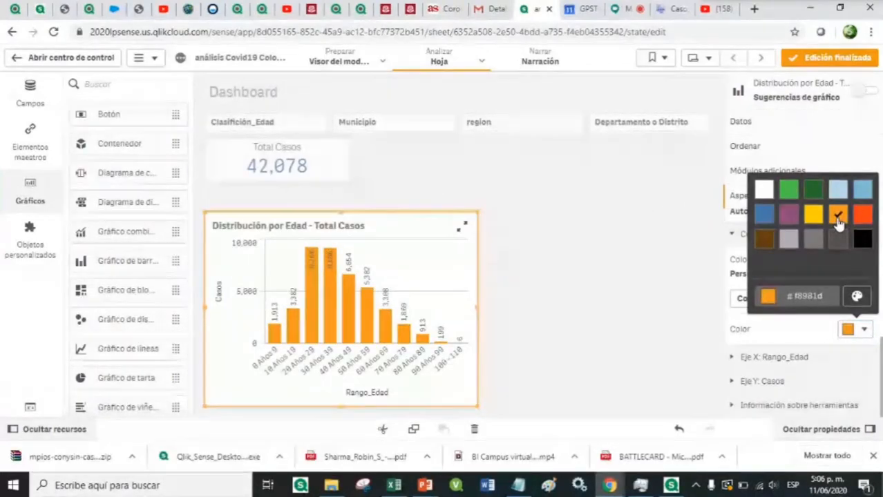
Try several colour wheel shades for the bars and darken a green one into a custom dark green
click(857, 296)
mouse_move(843, 199)
mouse_down()
mouse_move(799, 203)
mouse_move(805, 215)
mouse_up()
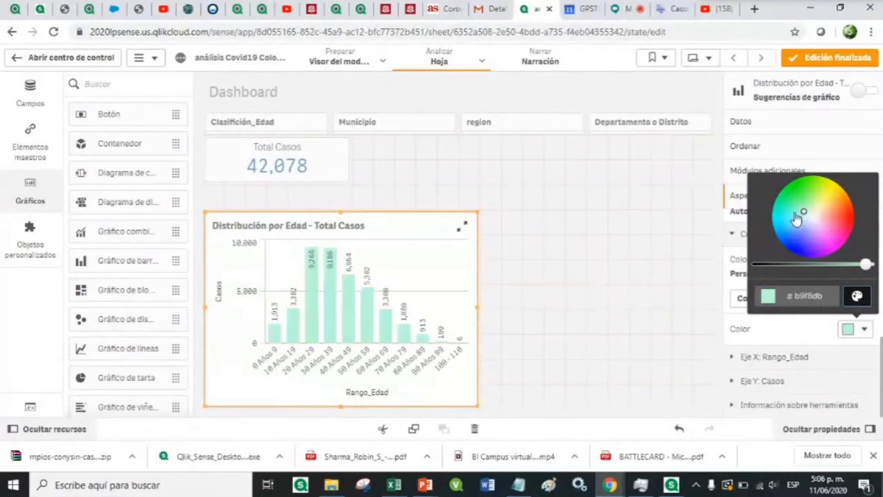
drag(808, 218, 810, 246)
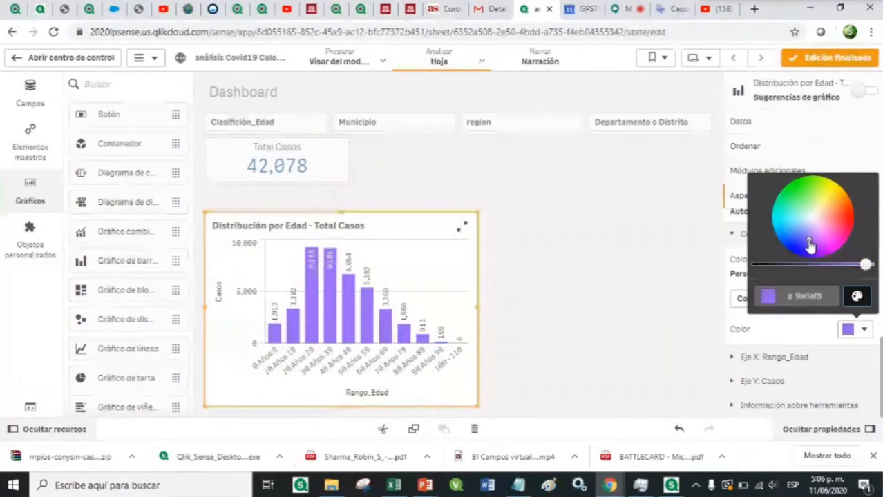
click(805, 192)
drag(863, 264, 809, 265)
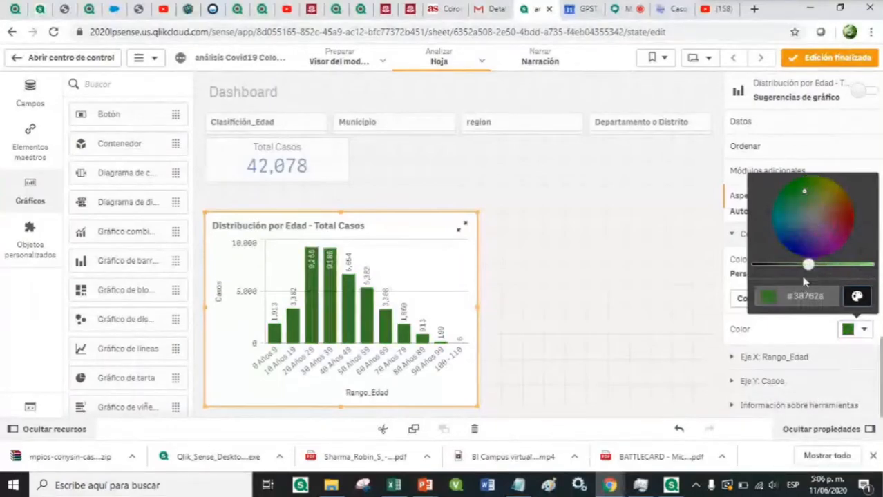
click(857, 329)
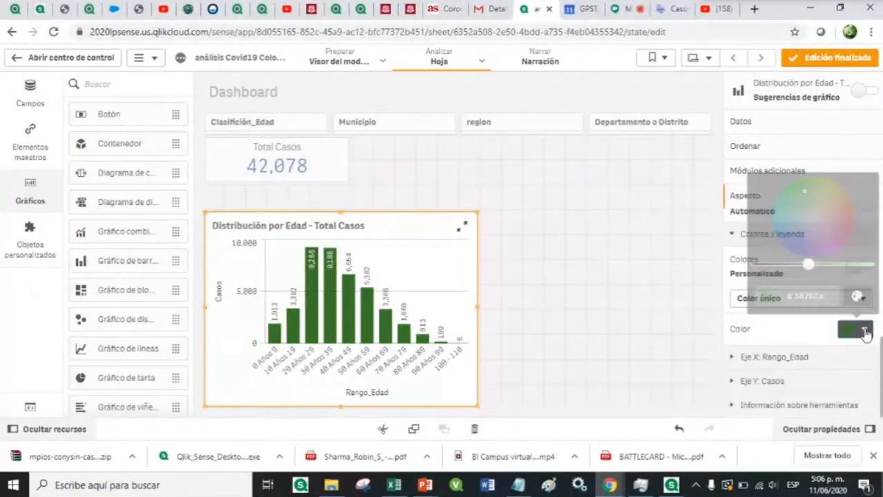
Try colouring the bars by dimension, and settle on colouring them by measure
click(841, 305)
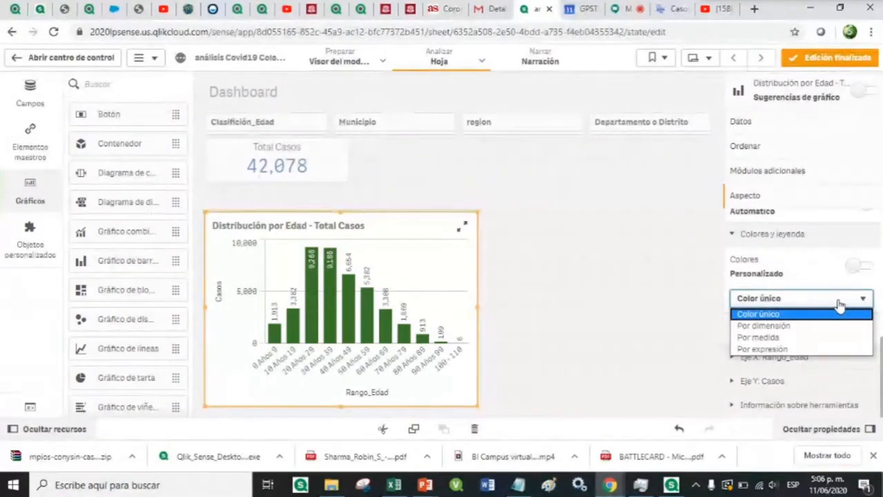
click(764, 326)
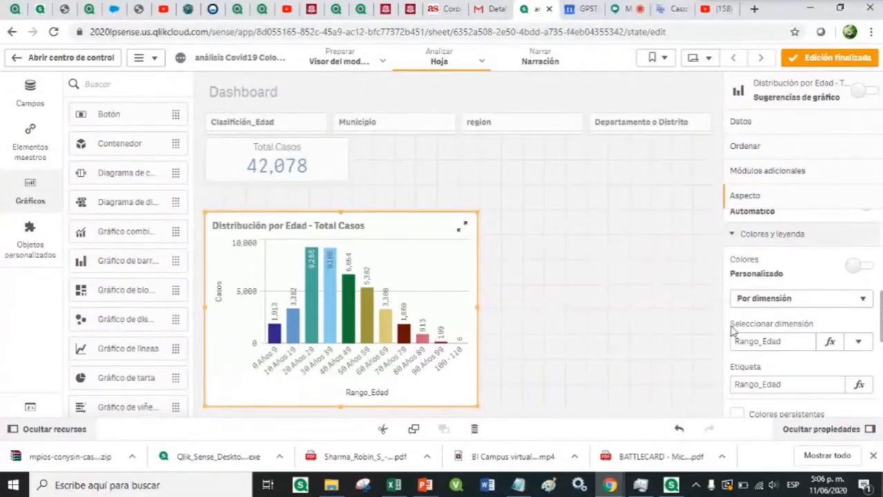
click(795, 300)
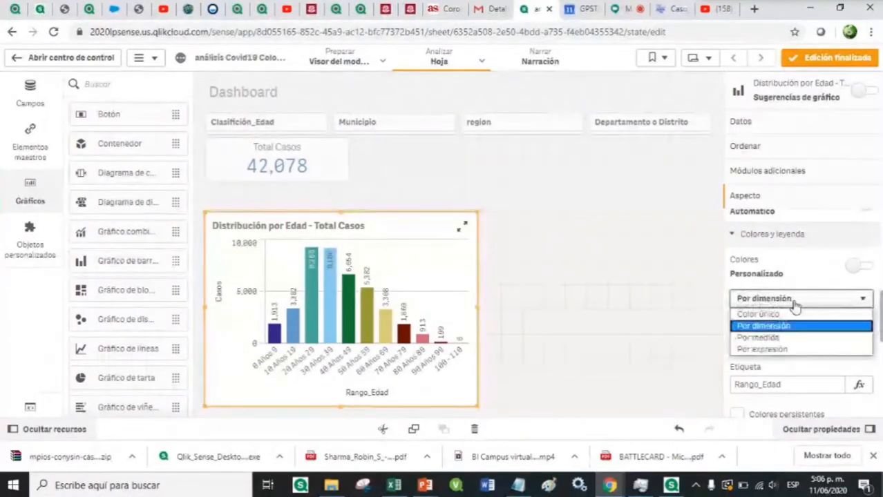
click(778, 338)
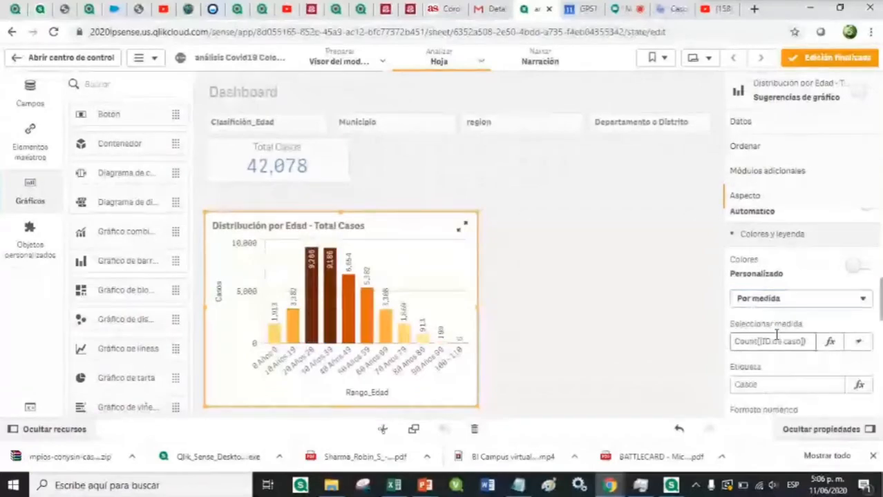
Try the Rangos secuenciales, Gradiente divergente and Rangos divergentes colour schemes on the bars, widening the chart by three grid columns for its legend
scroll(881, 300, down, 3)
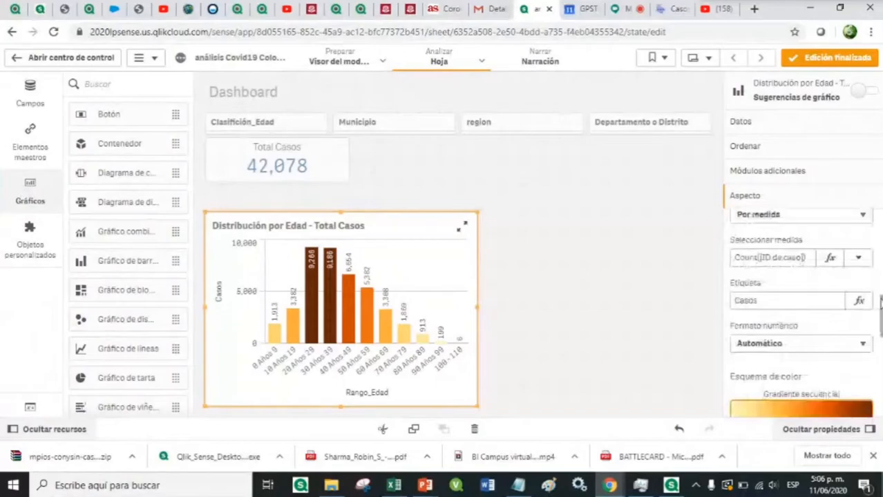
scroll(733, 354, down, 5)
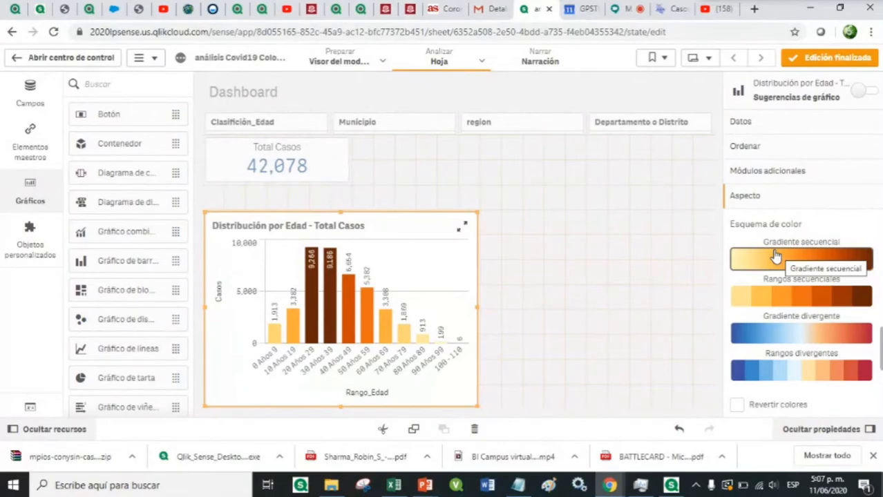
click(777, 304)
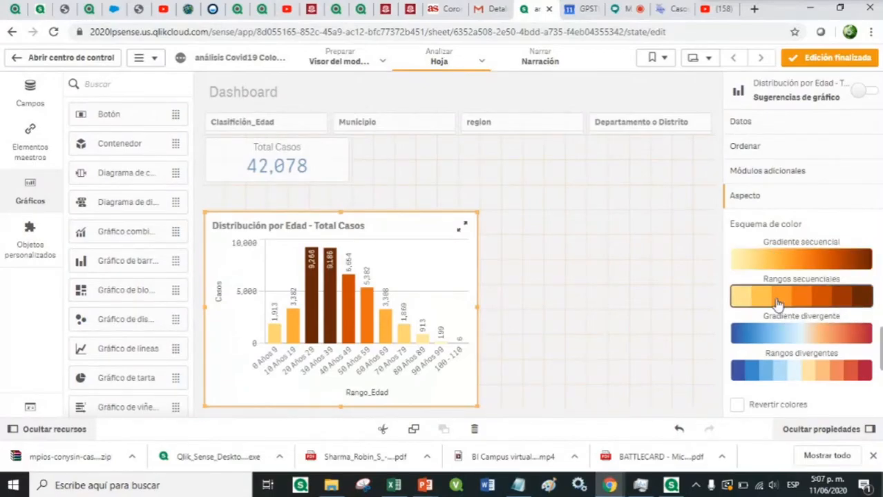
drag(482, 312, 541, 310)
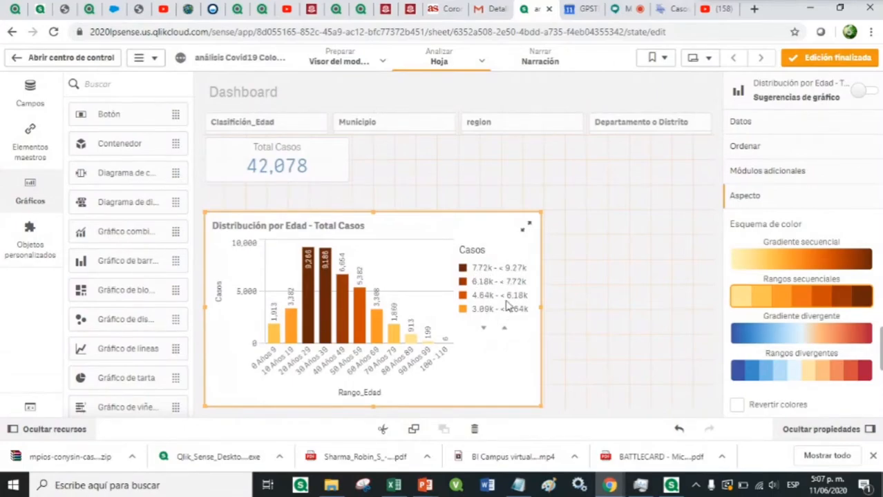
click(805, 335)
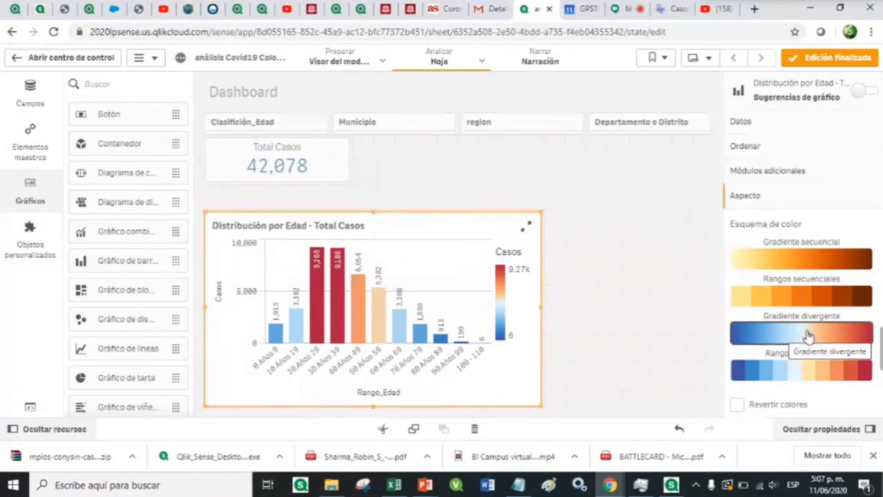
click(758, 366)
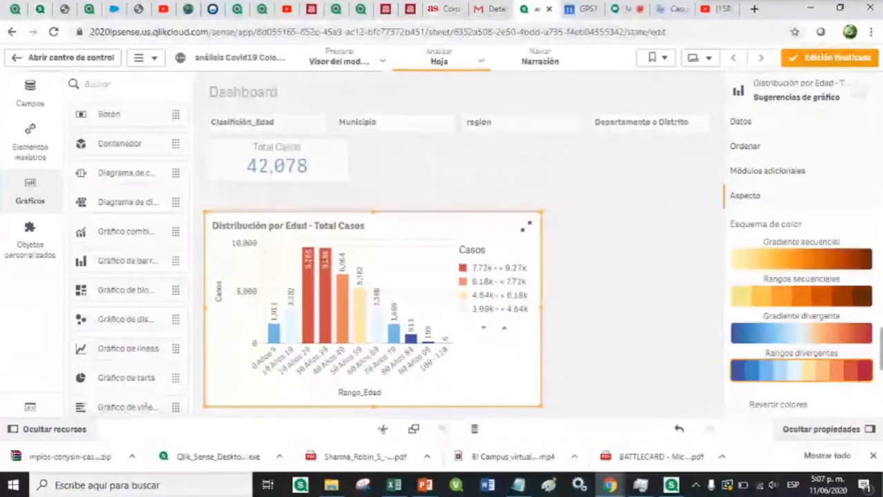
Compare the divergent and sequential schemes with reversed colours, and end on the Gradiente secuencial scheme in its normal colour order
click(738, 406)
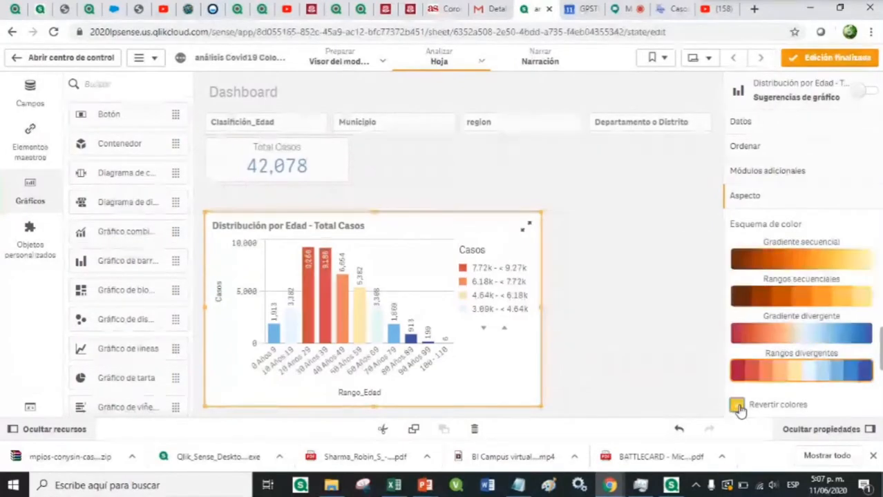
click(783, 333)
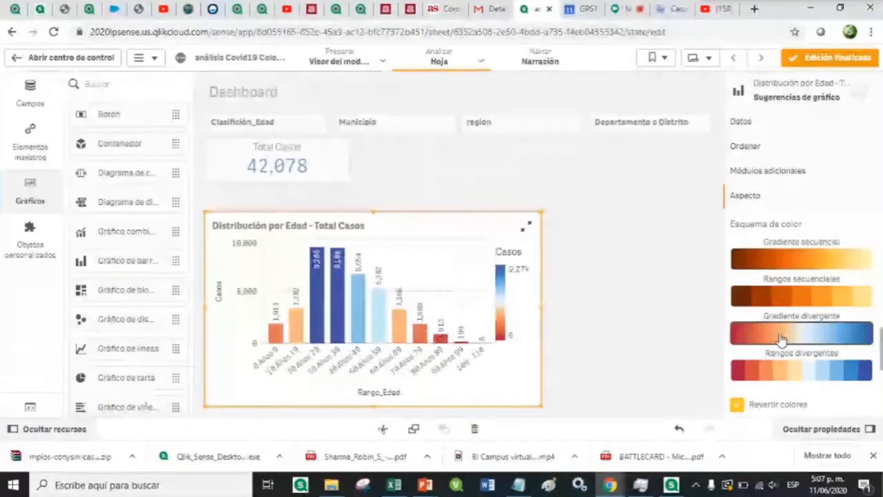
click(776, 261)
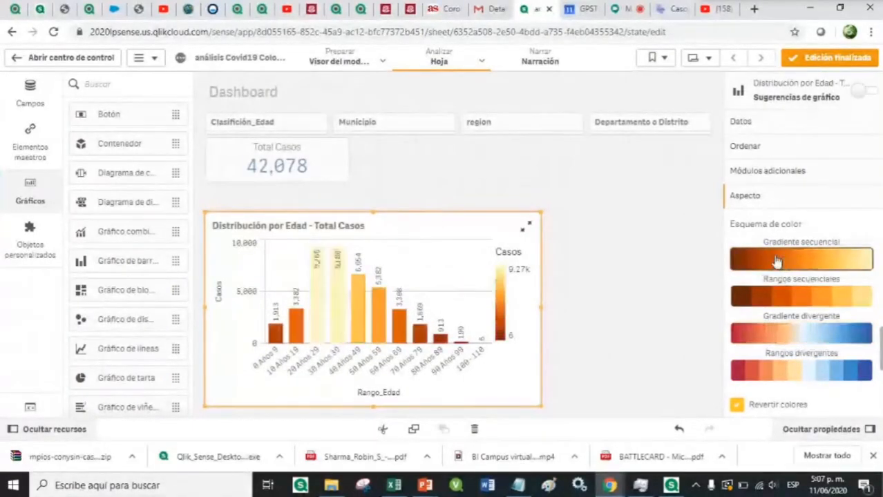
click(738, 407)
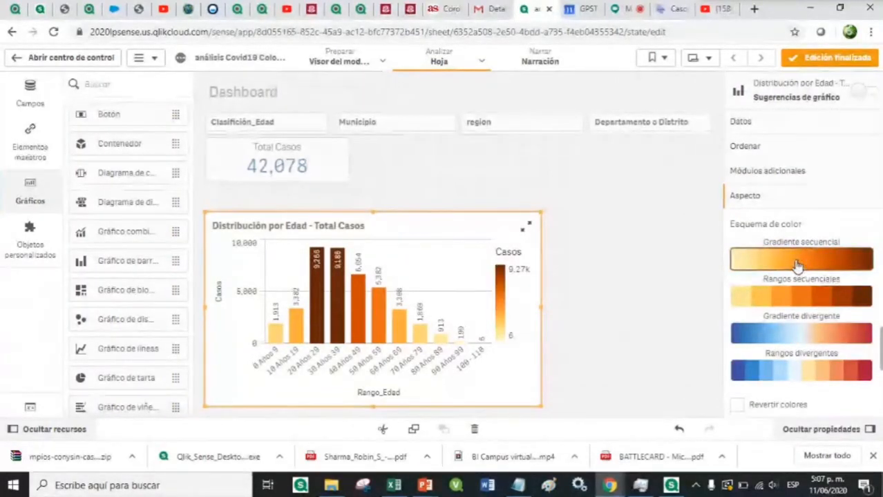
Narrow the age chart by five grid columns, extend it upward to just below the Total Casos indicator, and finish editing the sheet
drag(541, 306, 424, 312)
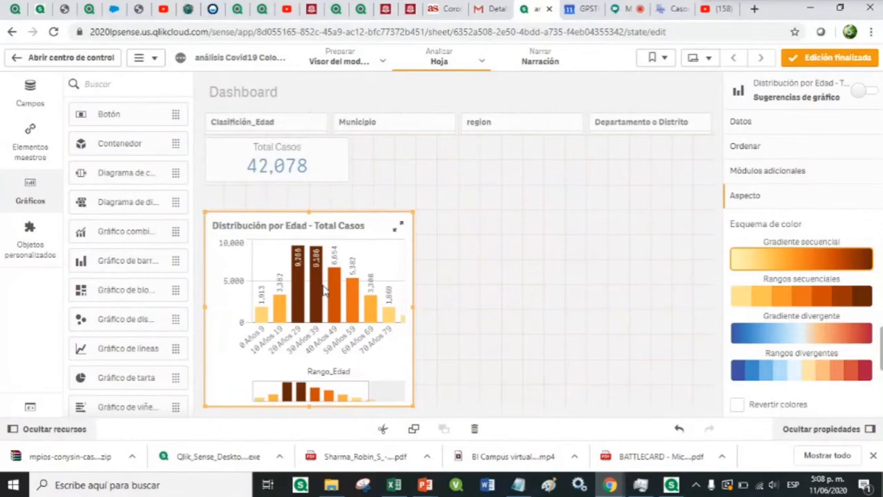
drag(412, 305, 433, 305)
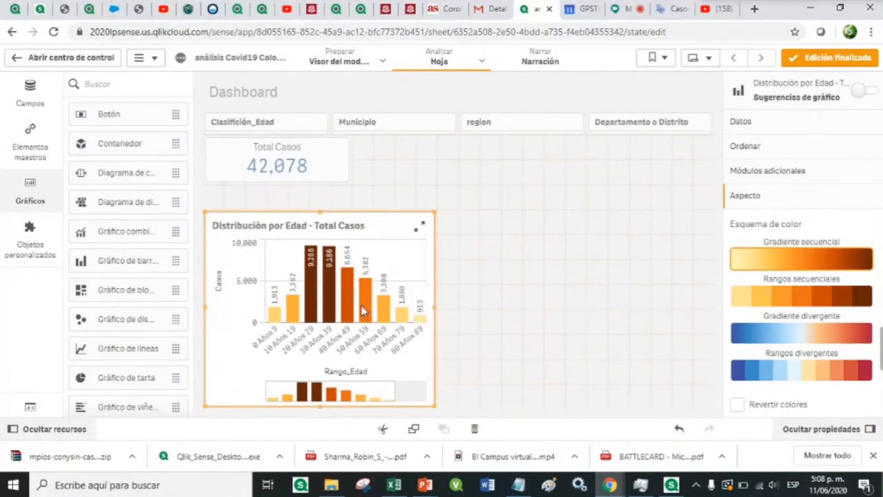
scroll(751, 290, down, 3)
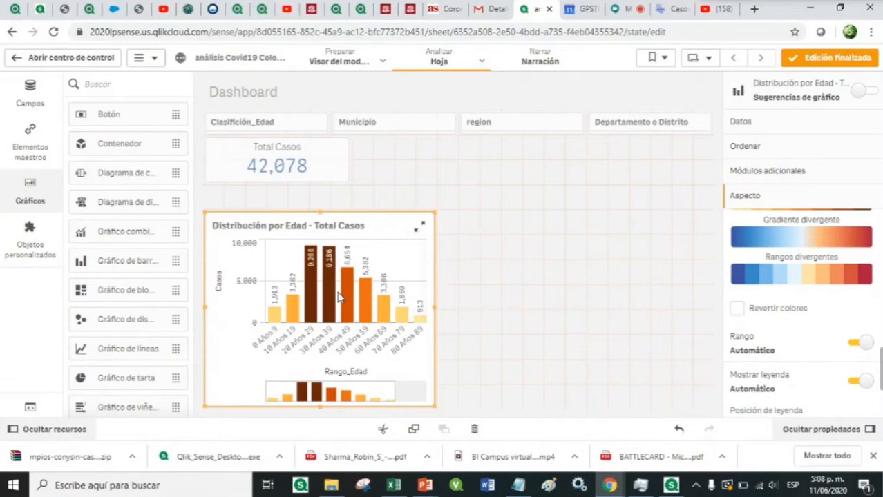
drag(320, 212, 317, 201)
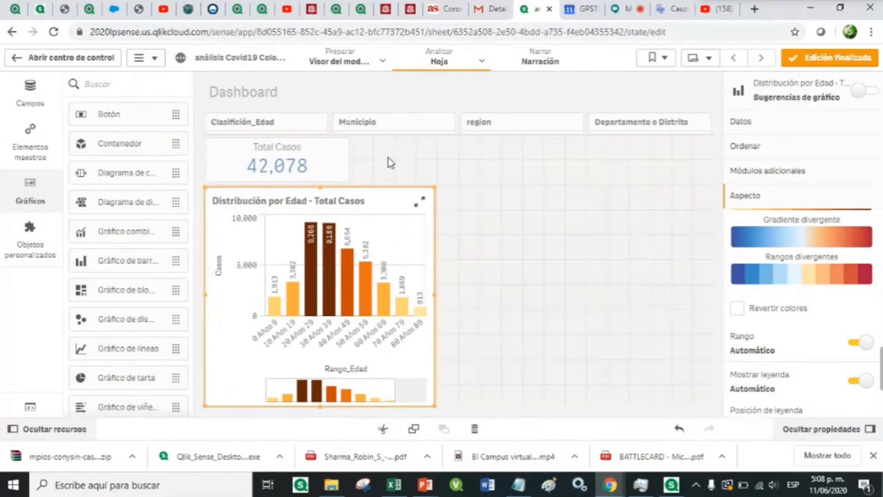
click(828, 60)
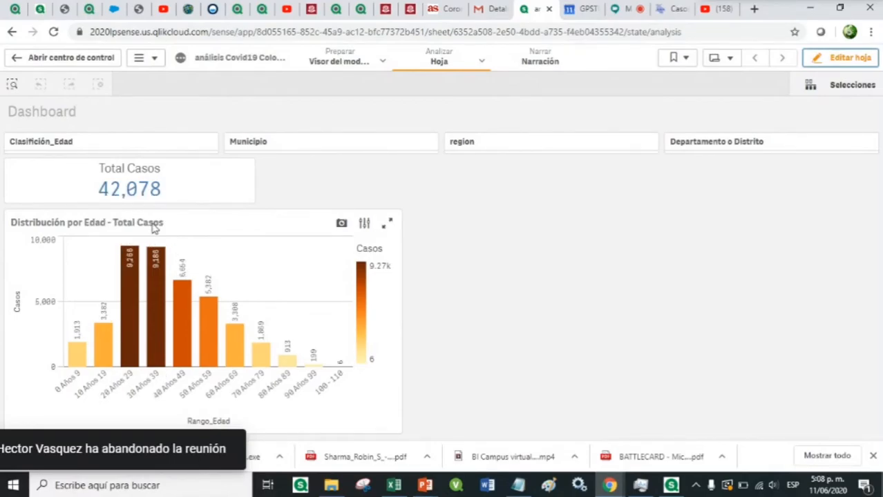
Test the region filter with Región Caribe and Región Centro Sur on the dashboard, and discard the selections
mouse_move(182, 287)
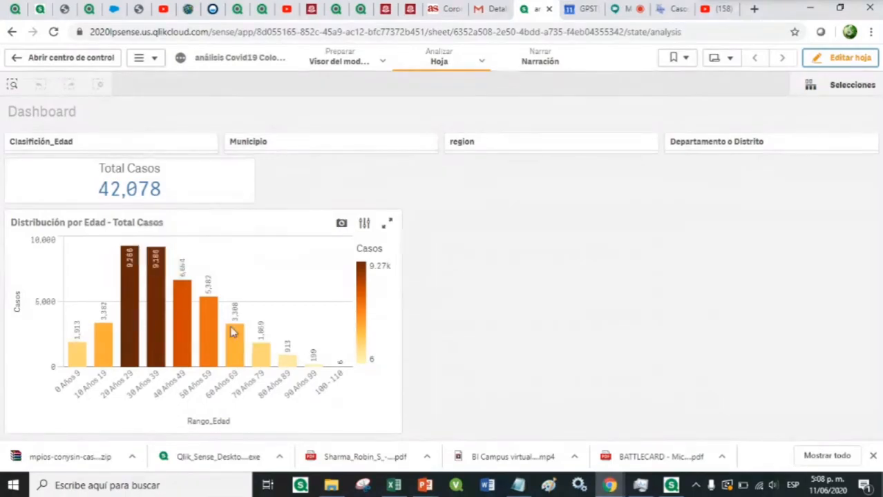
mouse_move(154, 371)
click(546, 150)
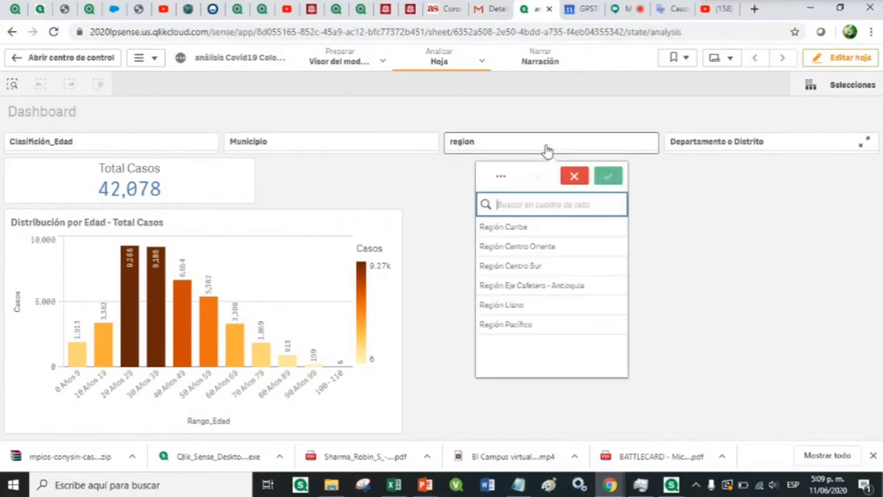
click(522, 228)
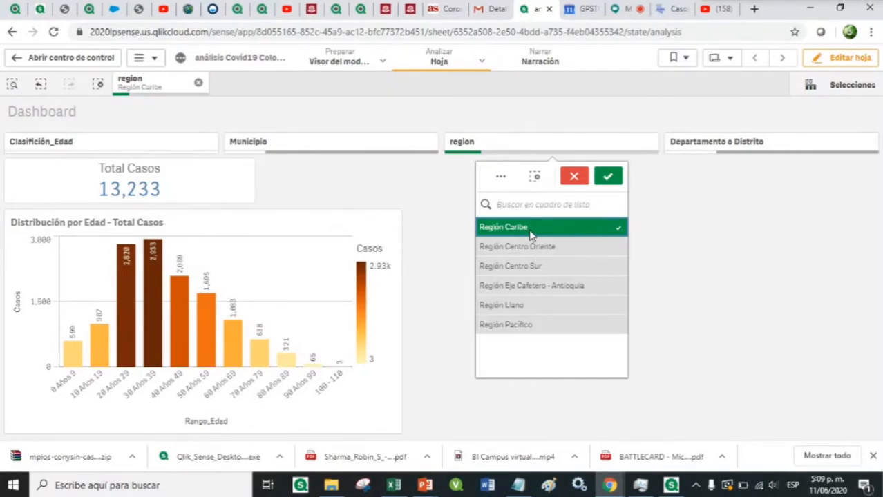
click(526, 268)
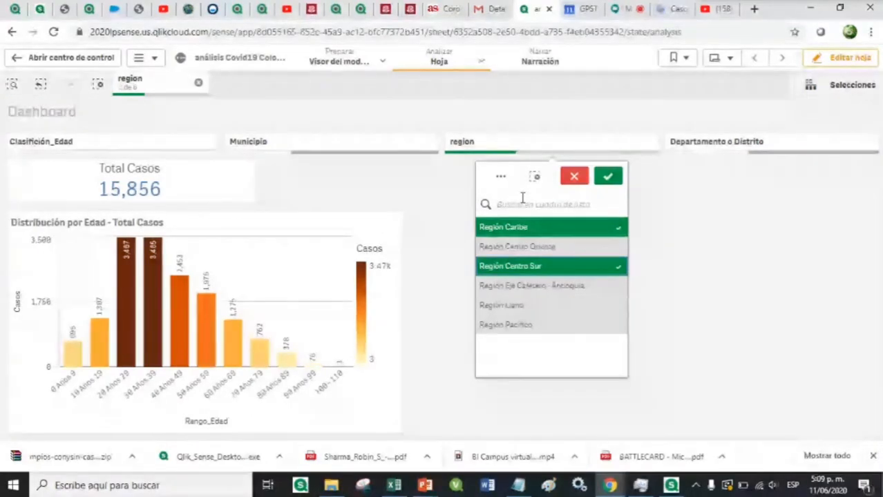
click(574, 176)
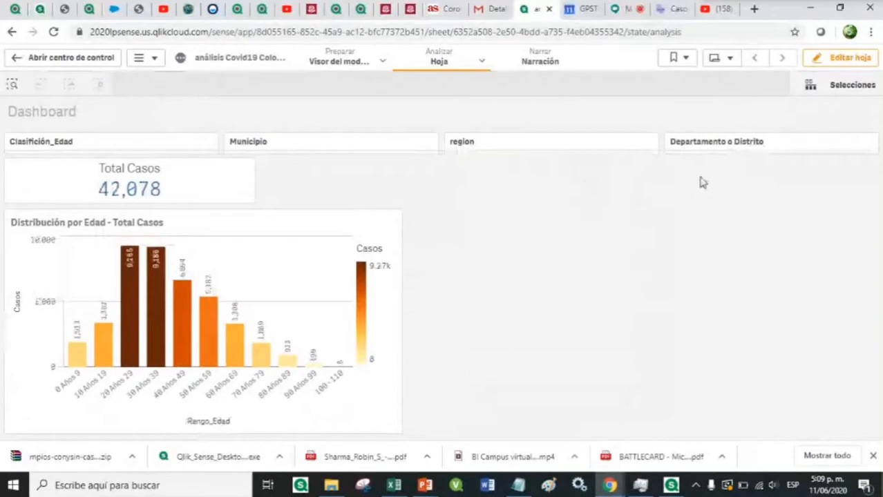
Test the Departamento o Distrito filter with Amazonas alone and with Bogotá D.C. alone, and discard the selection
click(711, 149)
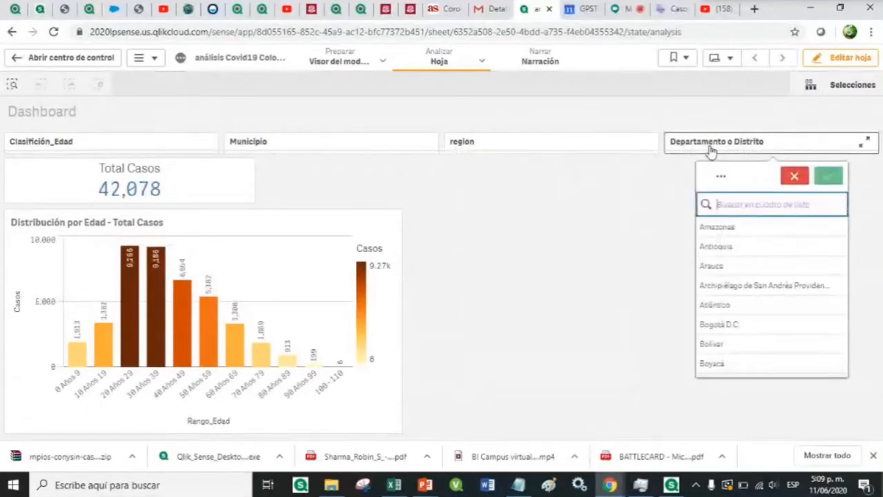
click(734, 229)
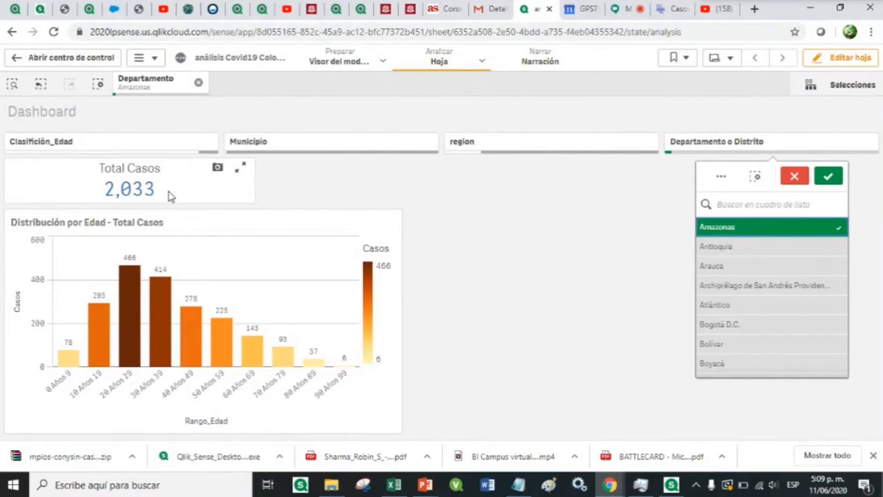
click(748, 233)
click(758, 327)
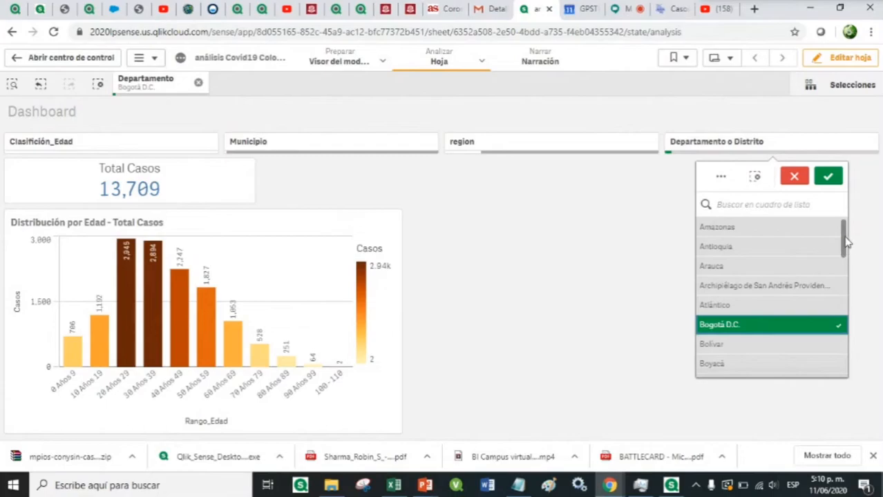
drag(848, 248, 849, 260)
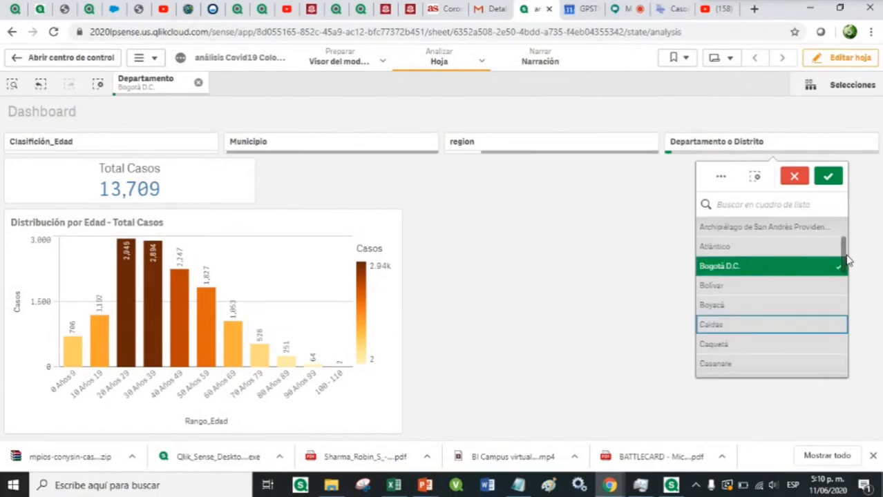
scroll(850, 264, down, 1)
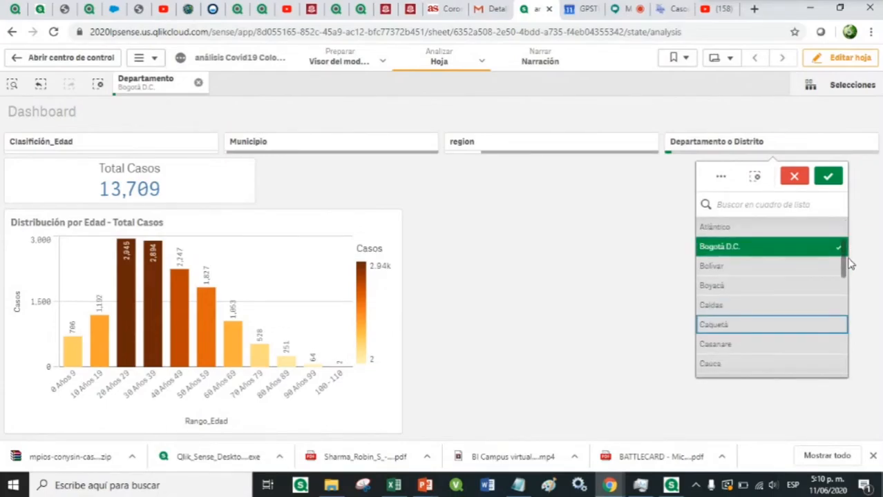
click(795, 177)
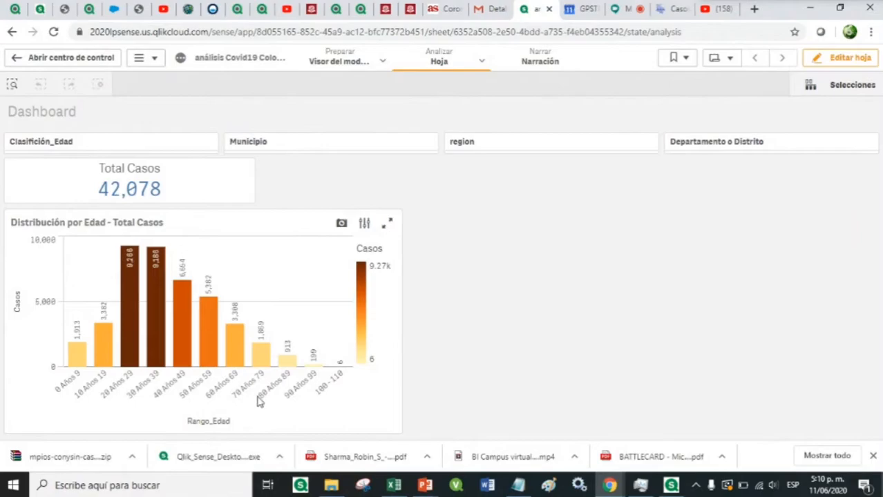
Search all the data for "I" with the smart search, filter the dashboard by the Tipo value Importado, and close the search
mouse_move(134, 407)
mouse_move(137, 380)
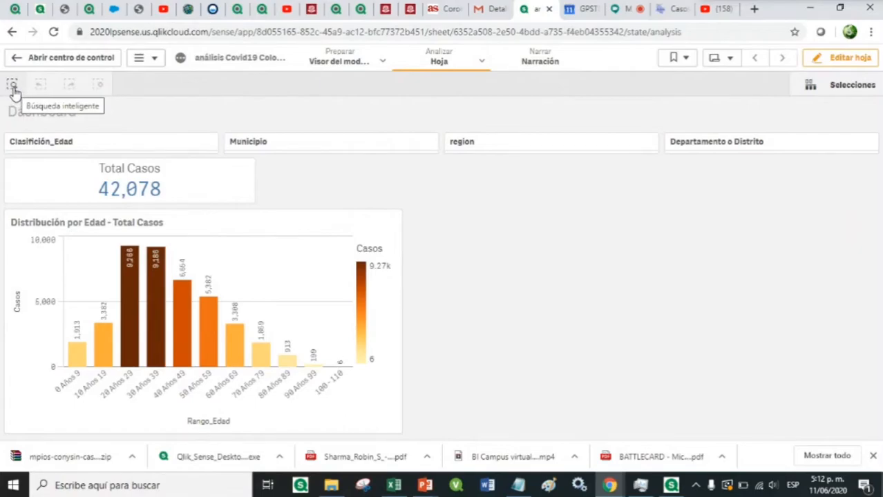
click(14, 87)
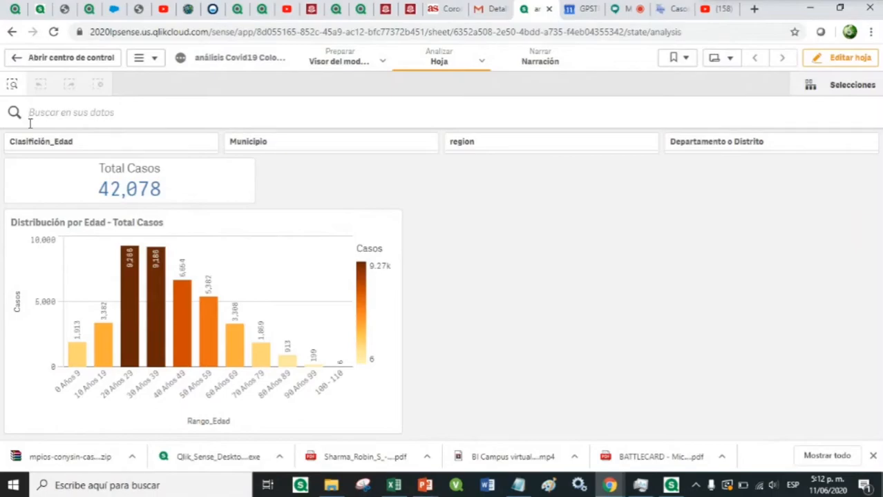
text(I)
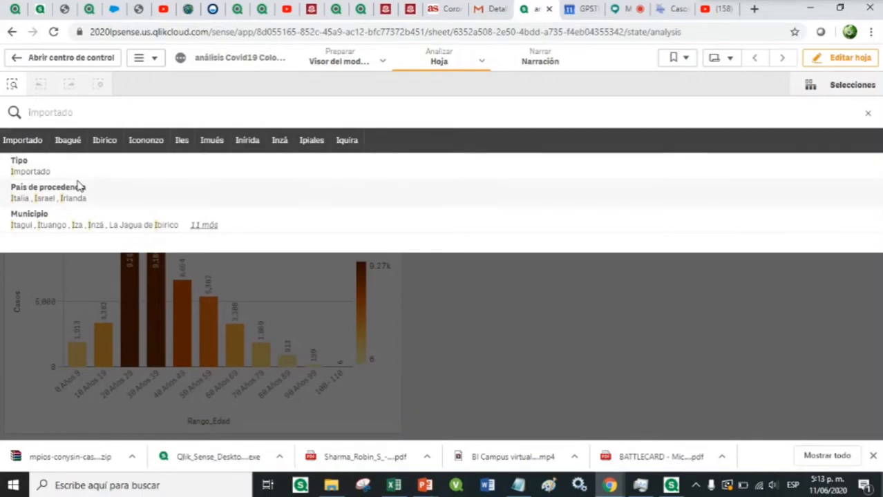
click(35, 176)
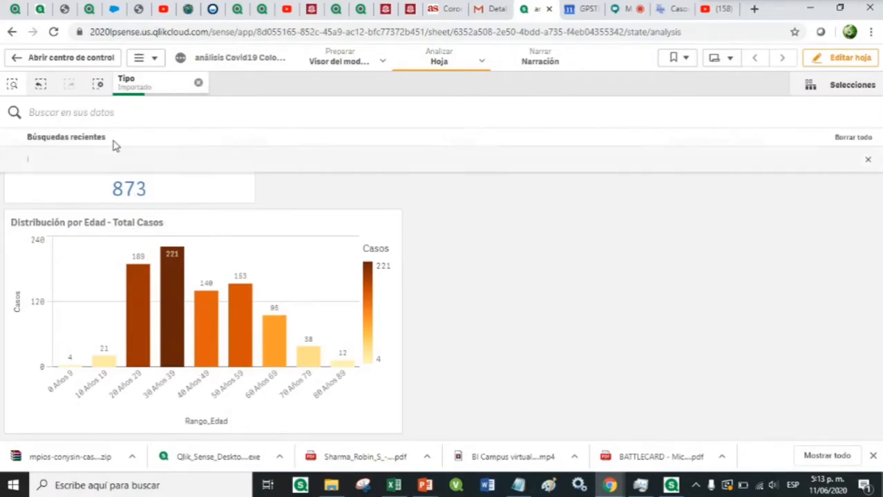
click(11, 85)
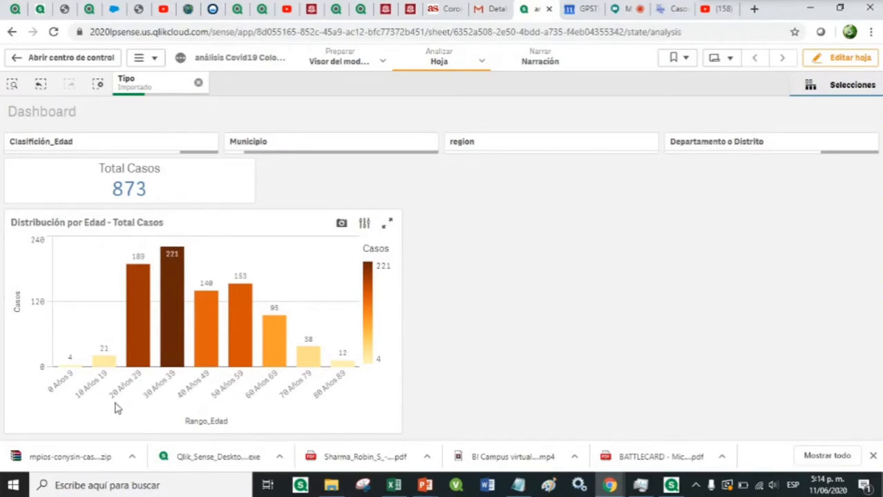
Change the Tipo selection to En estudio only and apply it to the dashboard
mouse_move(141, 387)
mouse_move(181, 339)
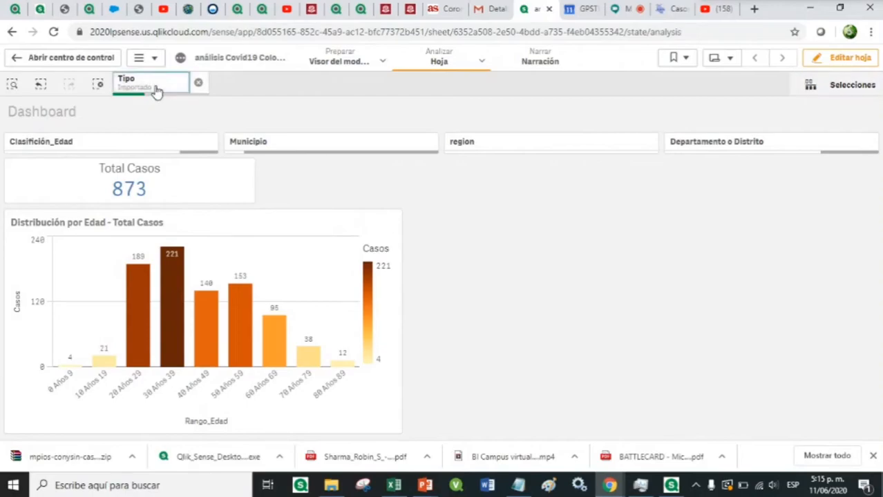
click(156, 90)
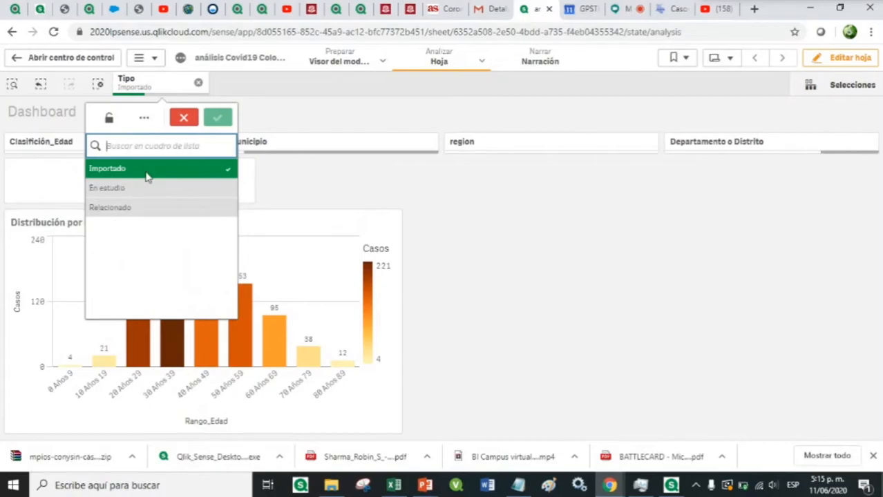
click(131, 191)
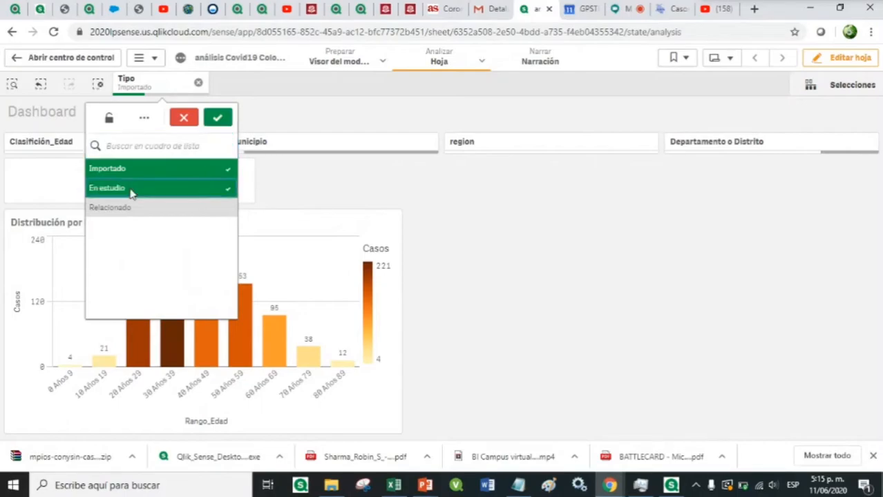
click(130, 173)
click(219, 118)
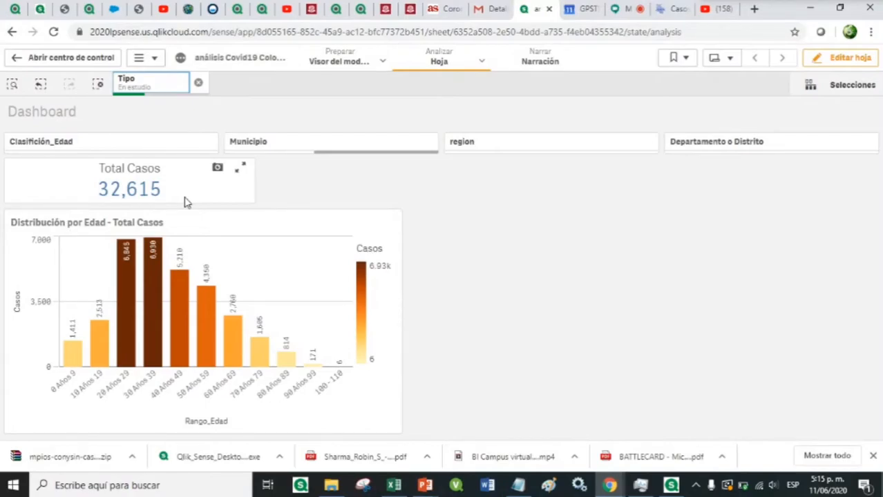
Replace En estudio with Relacionado as the only selected Tipo value and apply it
click(154, 83)
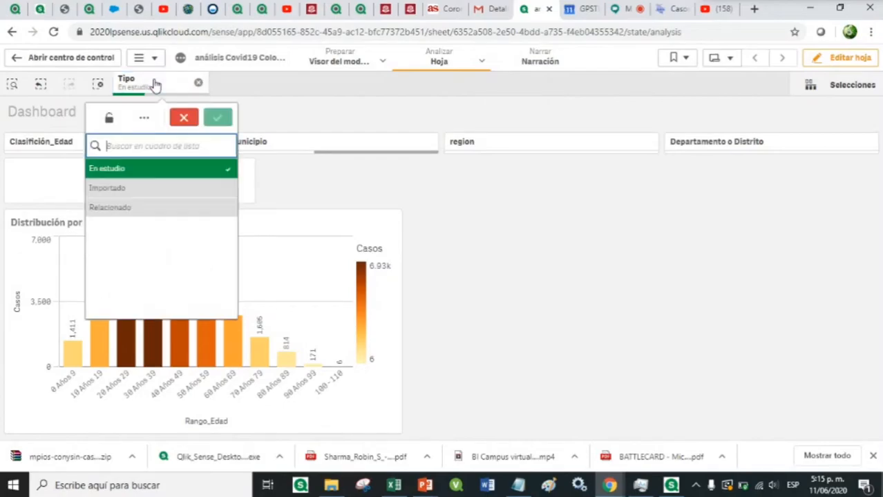
click(123, 208)
click(145, 169)
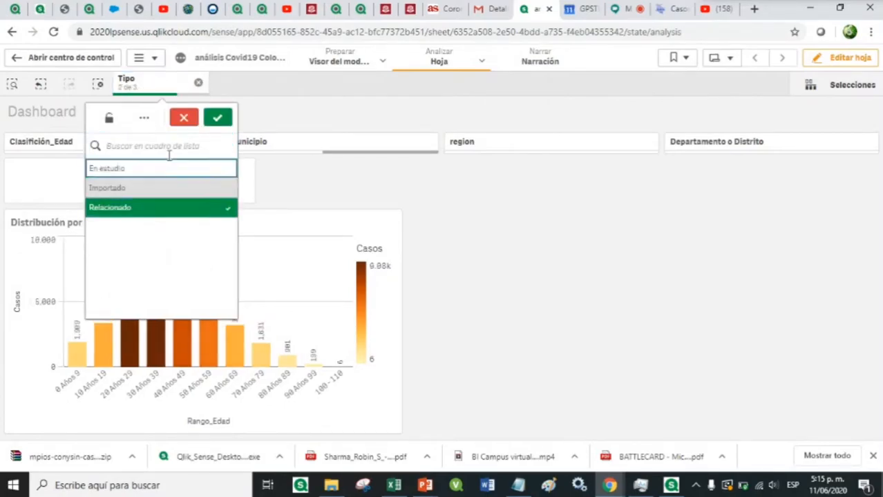
click(218, 119)
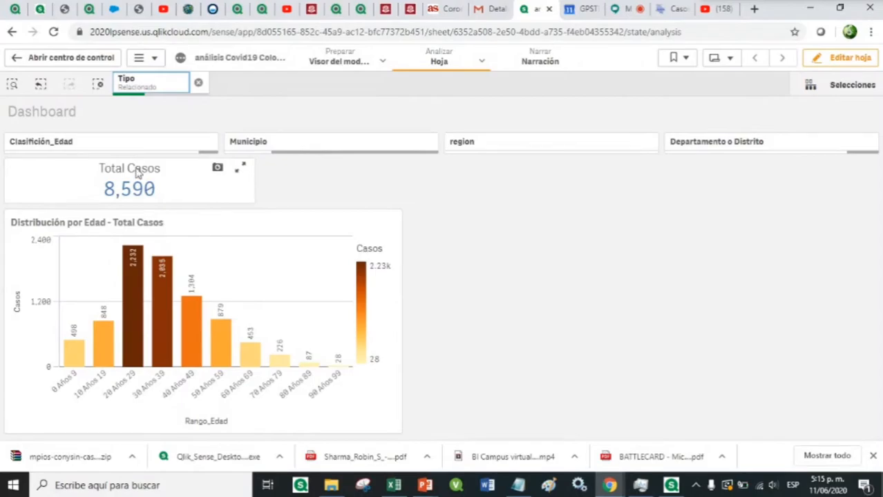
Try adding En estudio to the Tipo selection, remove it again, and keep only Relacionado applied
click(159, 83)
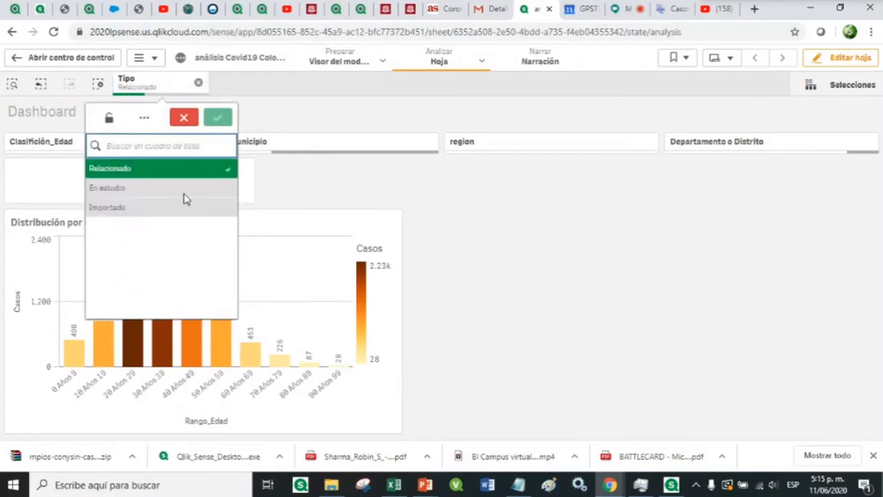
click(138, 189)
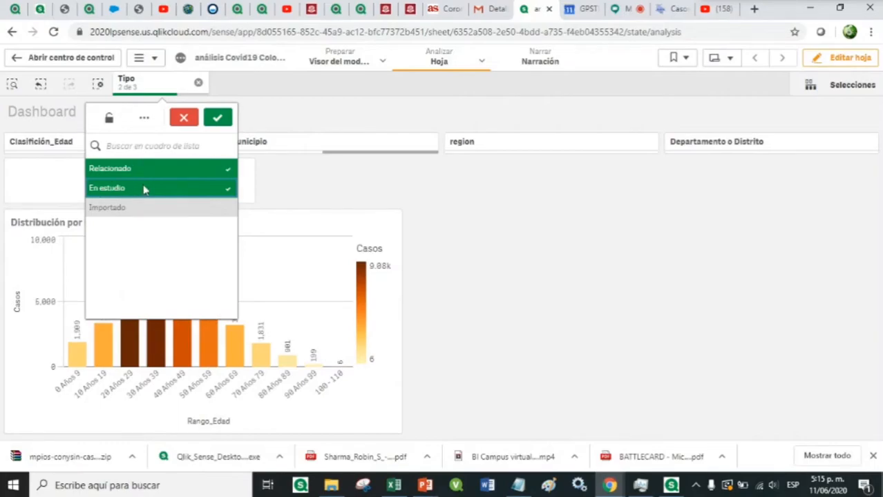
click(144, 189)
click(218, 117)
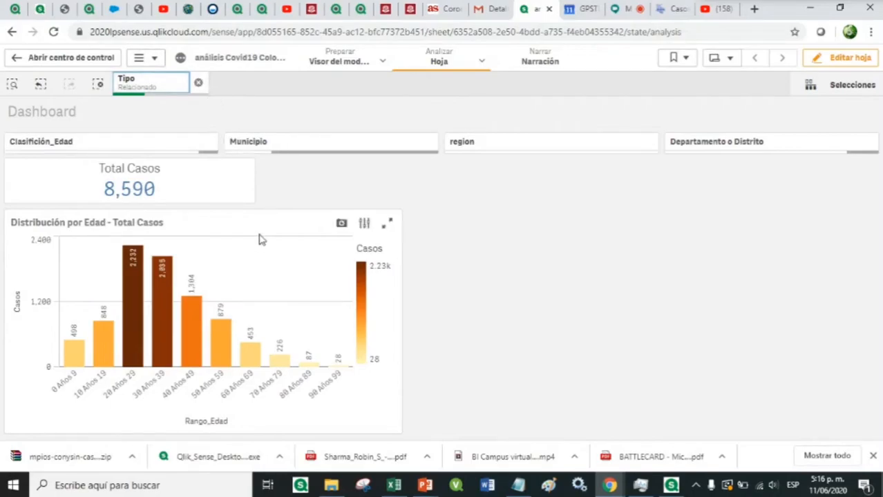
Test the department filter with Bogotá D.C. and Bolívar on top of the Tipo selection, and clear both filters
click(694, 144)
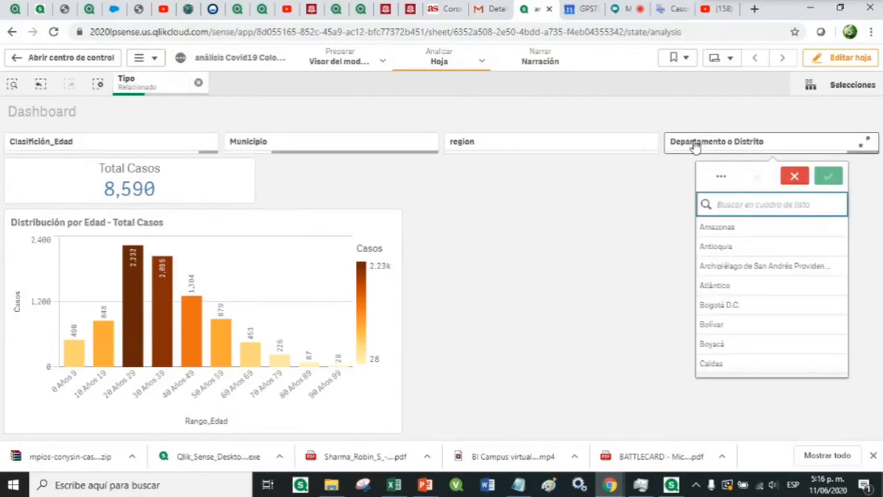
click(736, 307)
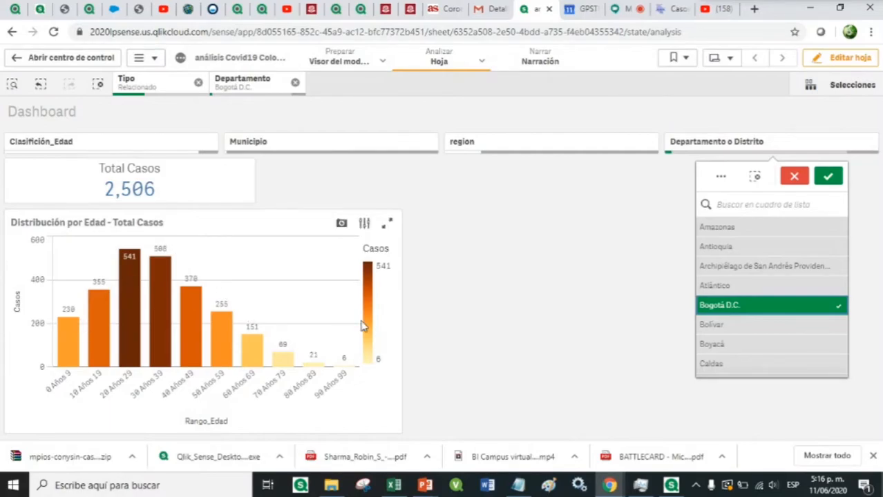
click(722, 328)
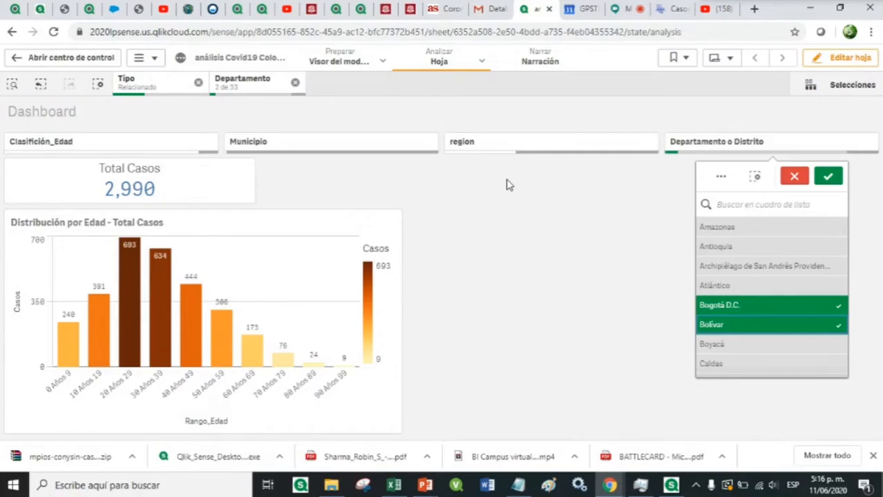
click(295, 83)
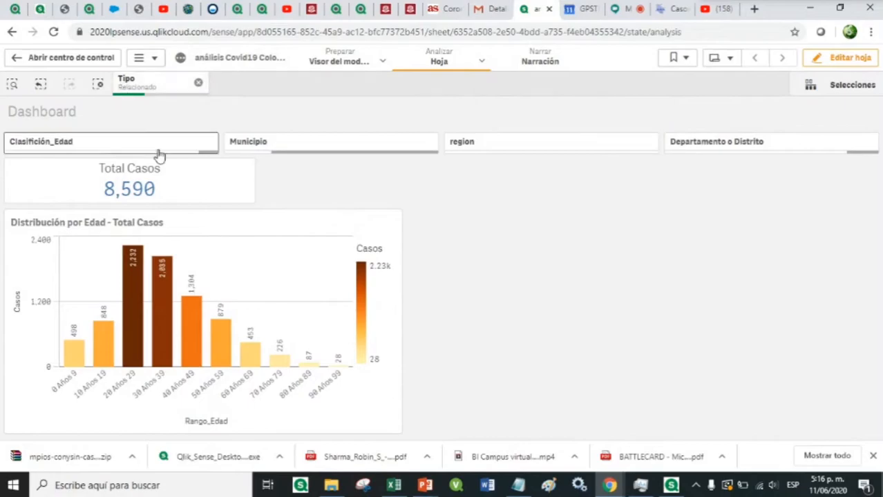
click(198, 83)
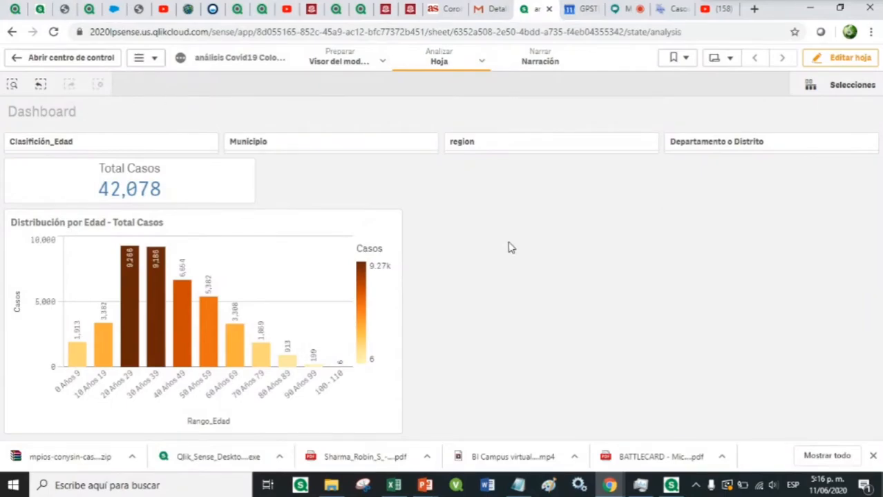
Filter the dashboard by Región Llano, review the municipalities available in that region, and clear the region selection
click(501, 150)
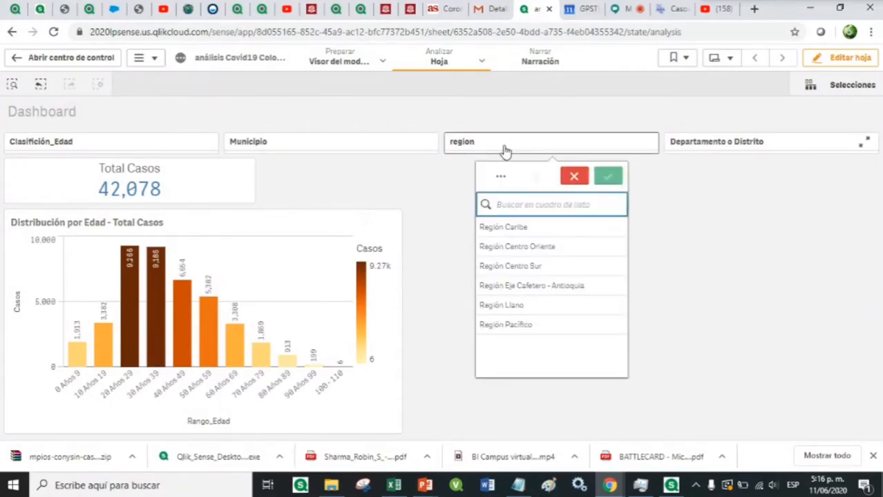
click(532, 309)
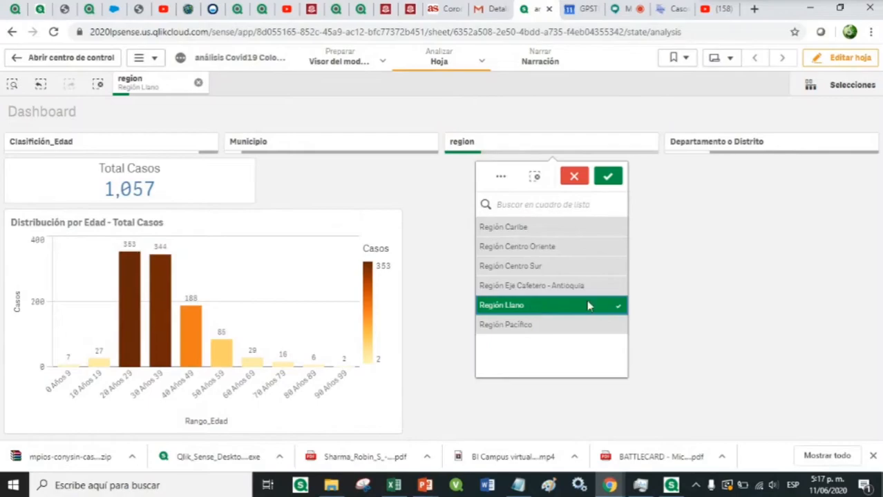
click(608, 177)
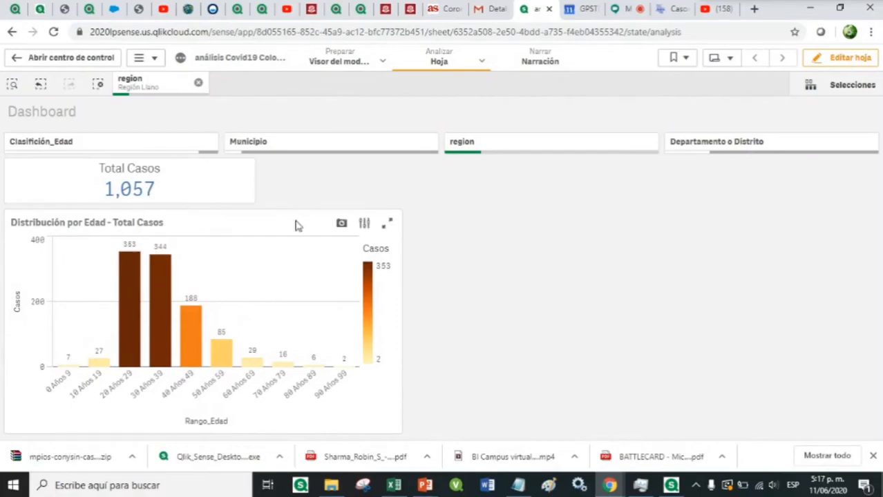
click(308, 147)
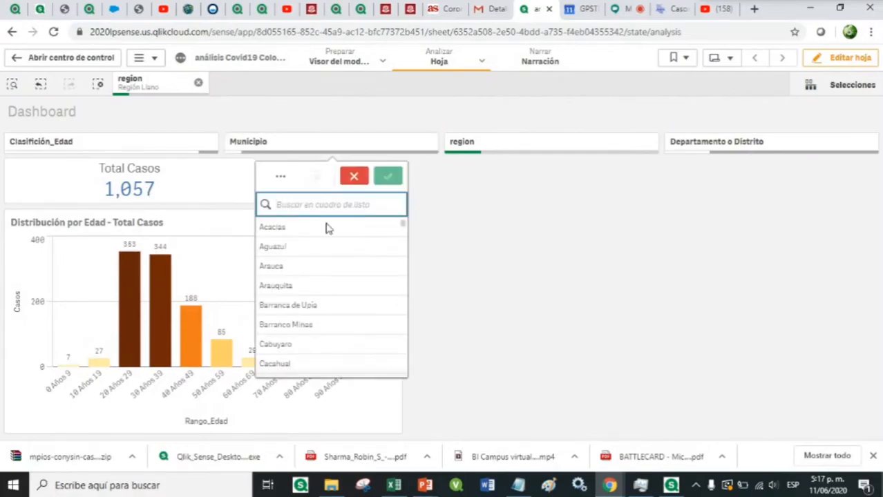
scroll(326, 289, down, 2)
scroll(328, 309, up, 2)
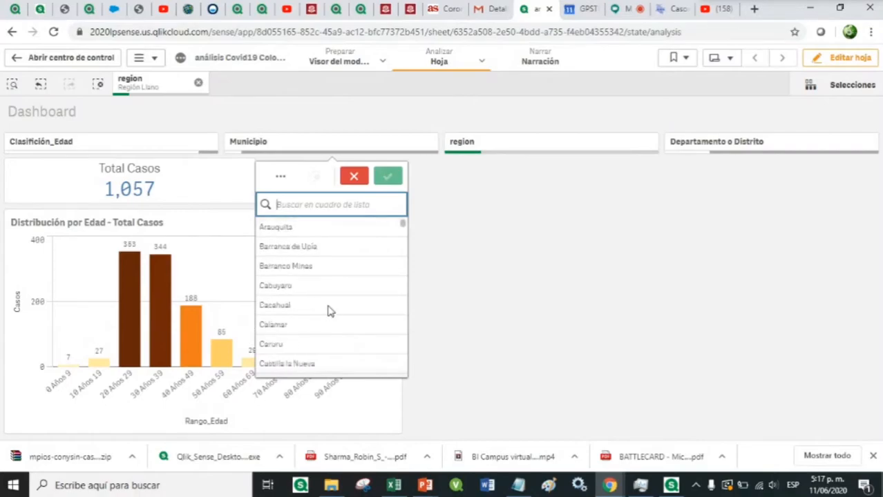
click(355, 179)
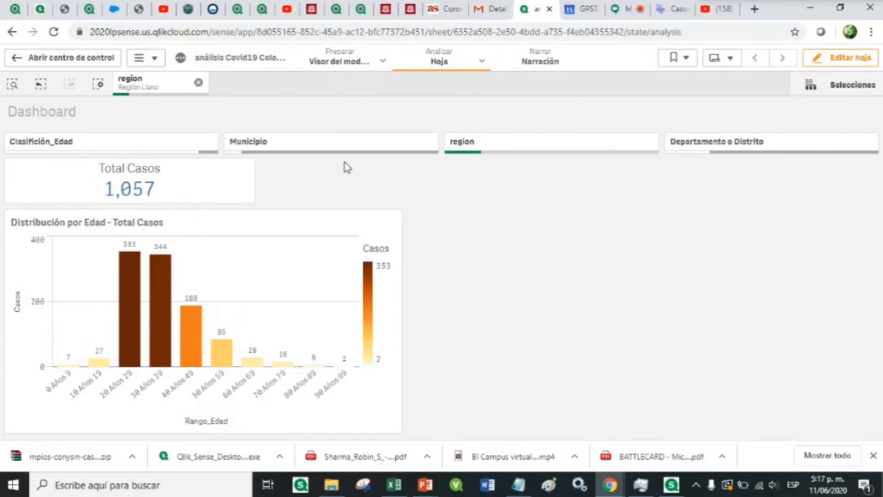
click(199, 85)
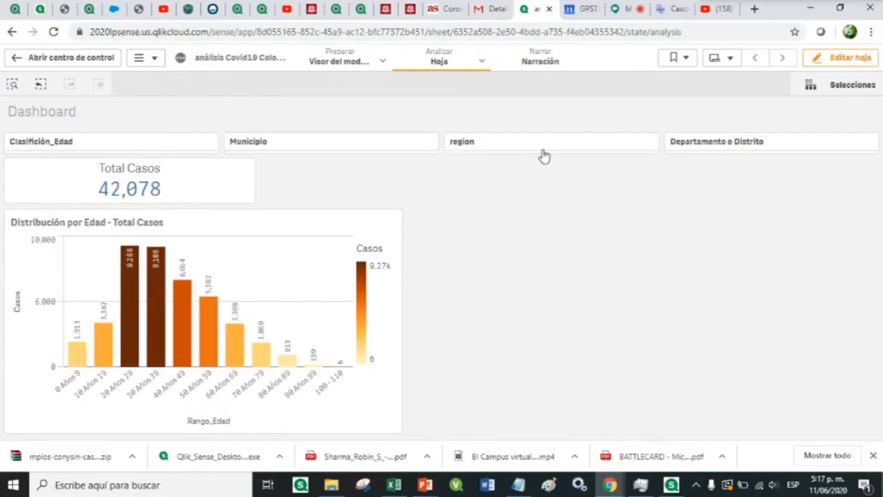
Put the Dashboard sheet in edit mode and start creating a new master measure
click(832, 61)
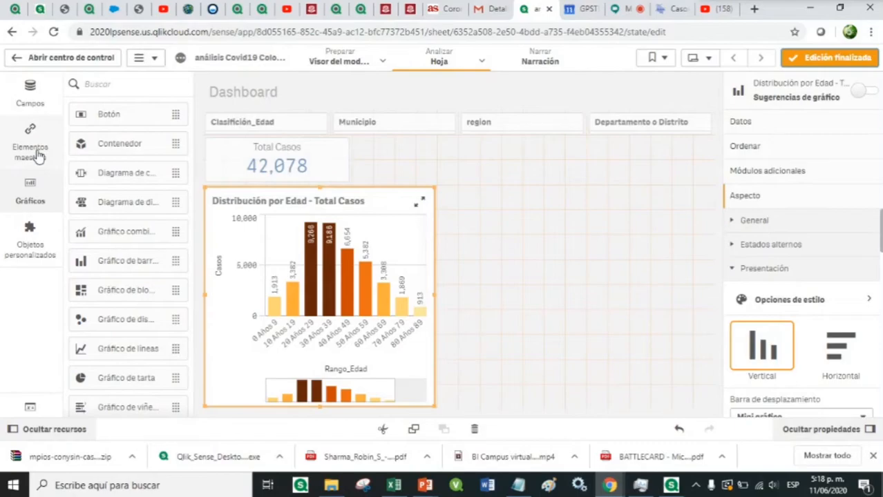
click(282, 164)
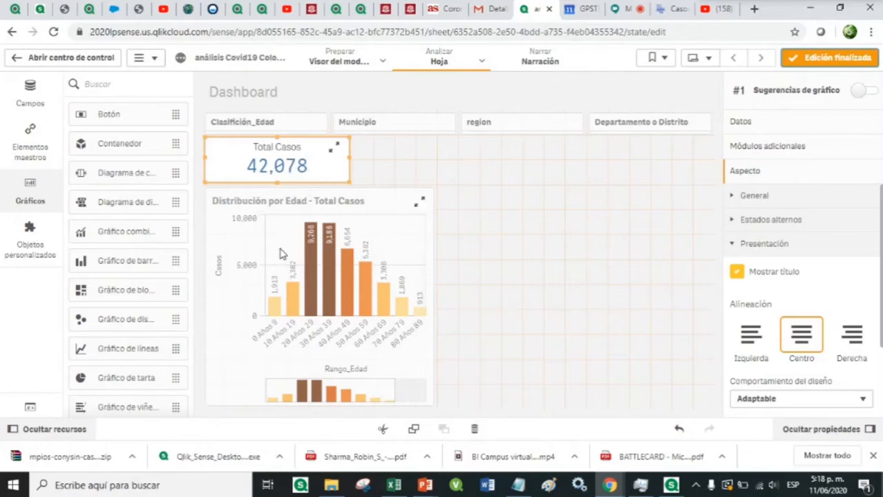
click(281, 253)
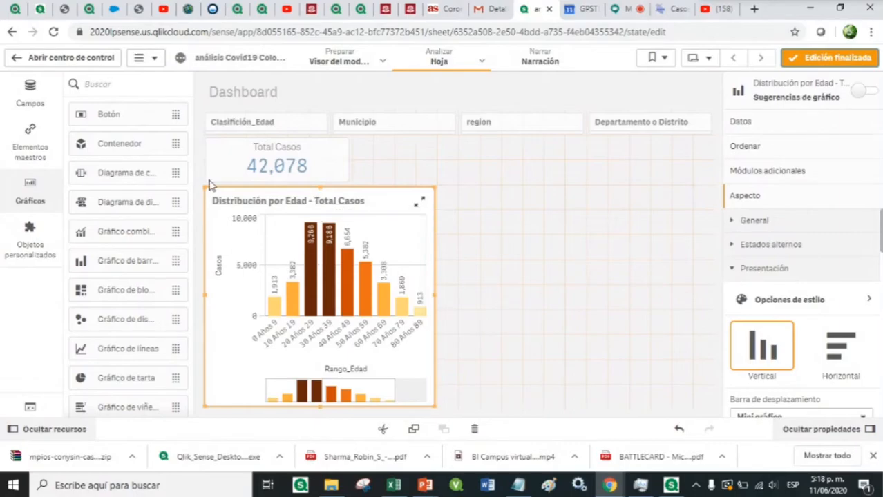
click(30, 146)
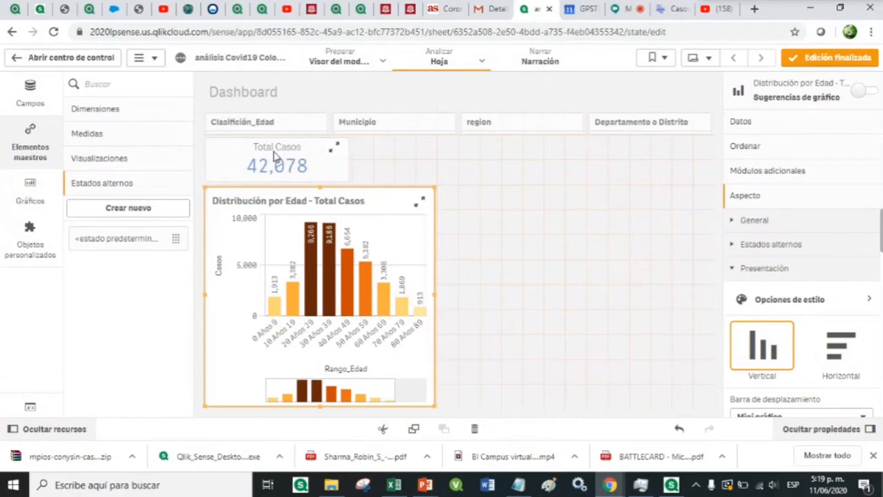
click(107, 136)
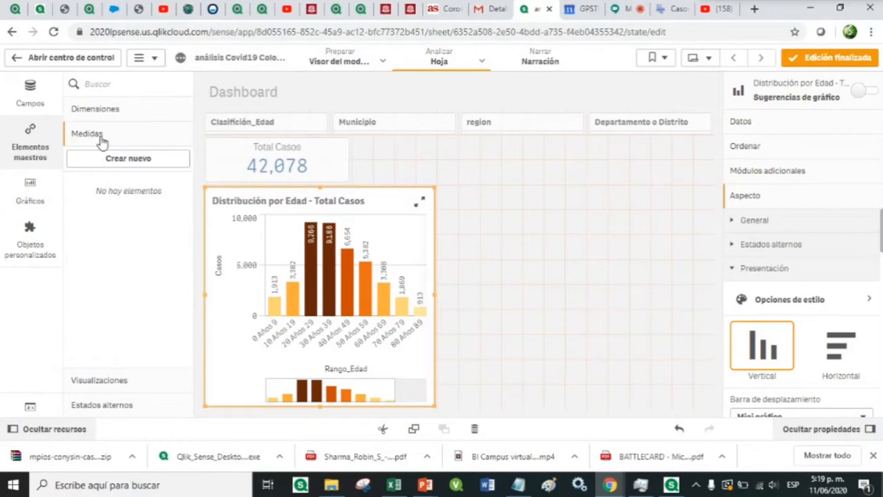
click(138, 160)
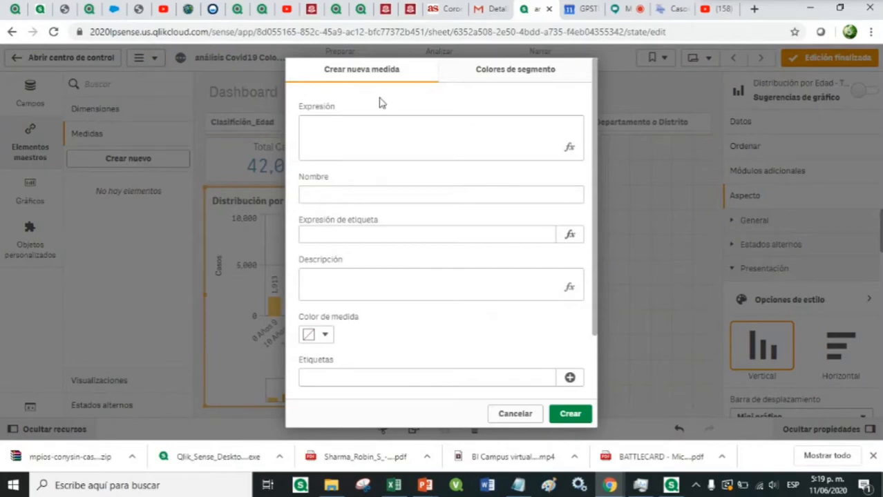
click(380, 133)
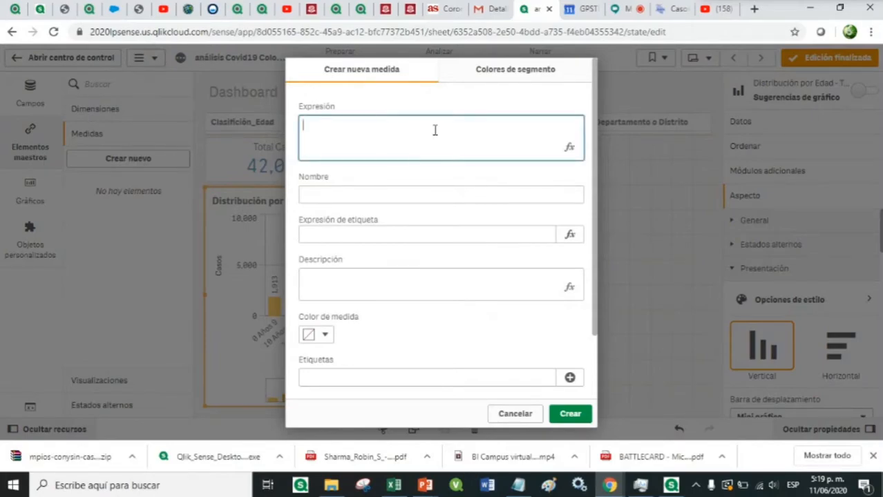
Build the measure expression Count([ID de caso]) from the ID de caso field with Count aggregation, and apply it
click(571, 150)
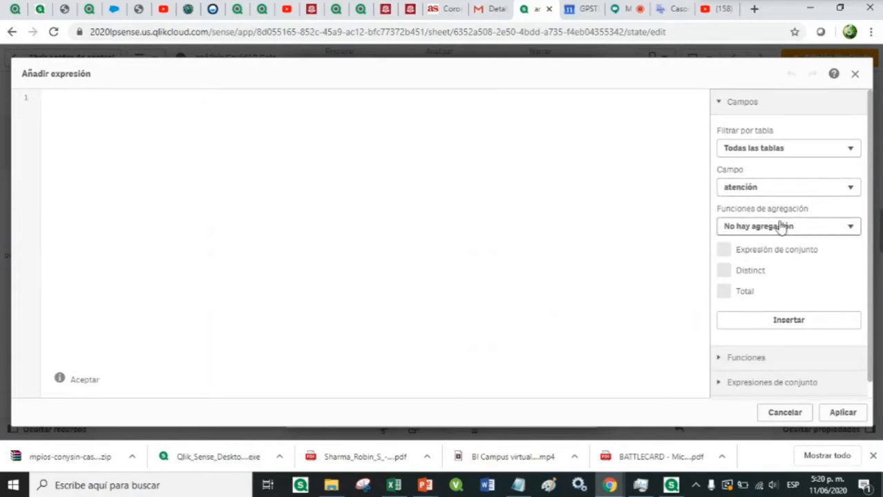
click(762, 190)
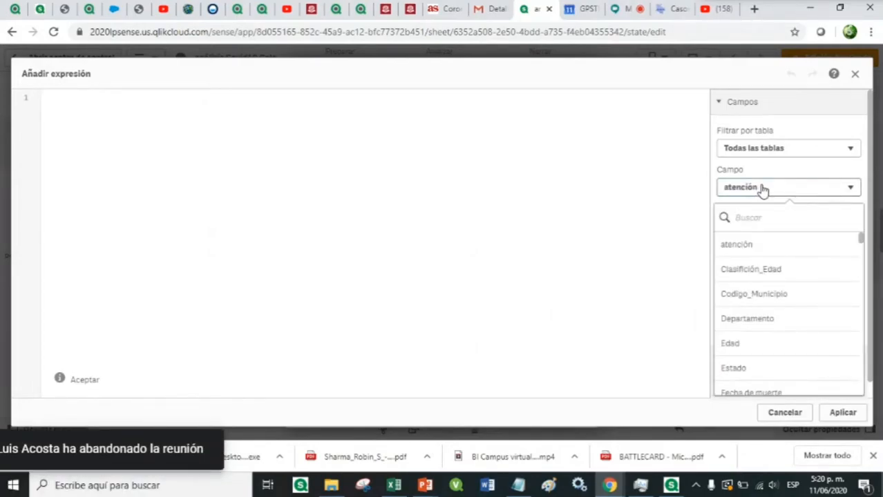
text(ca)
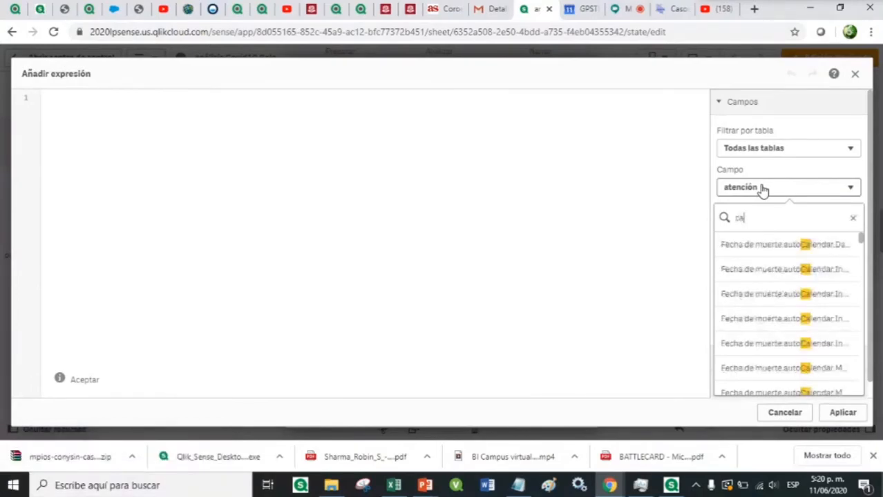
text(so)
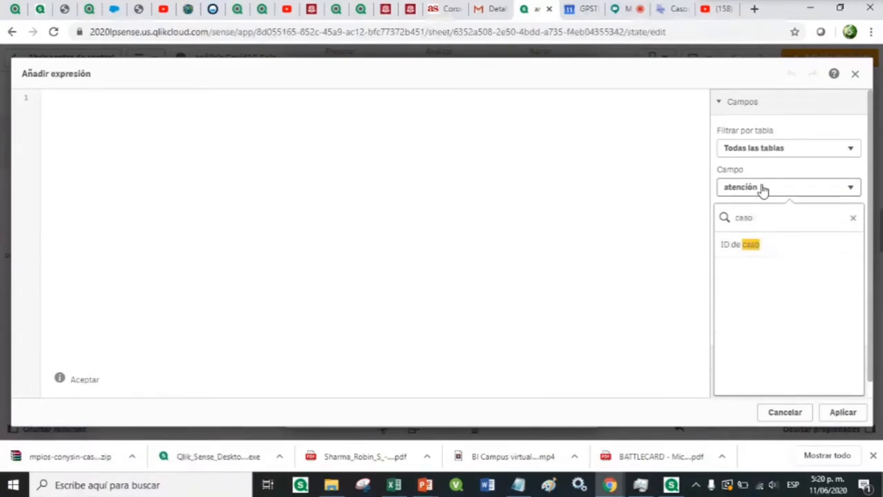
click(740, 246)
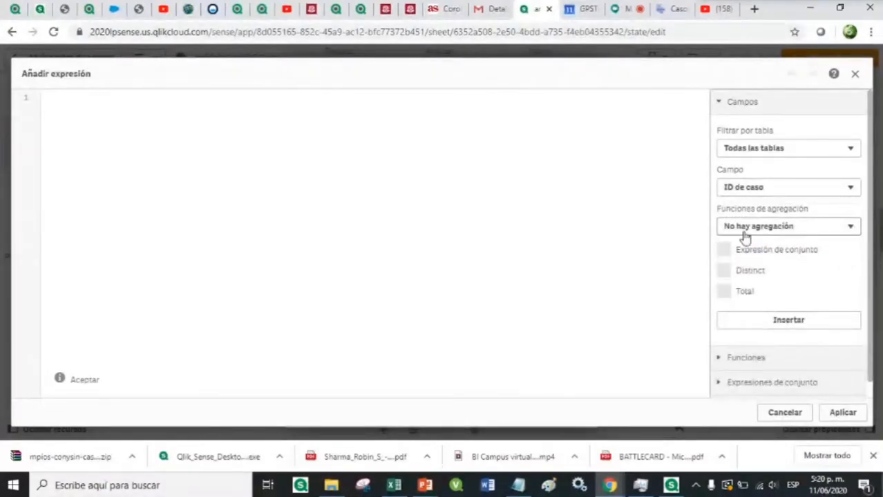
click(751, 233)
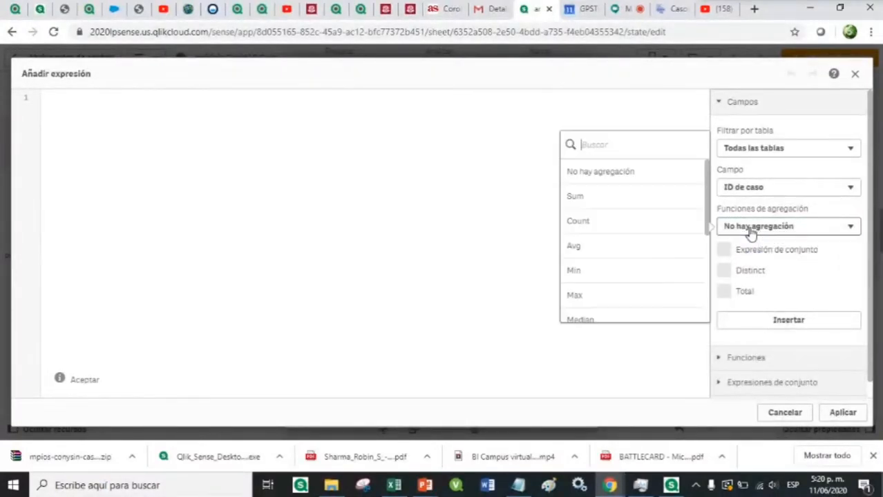
drag(706, 198, 707, 309)
scroll(694, 262, up, 3)
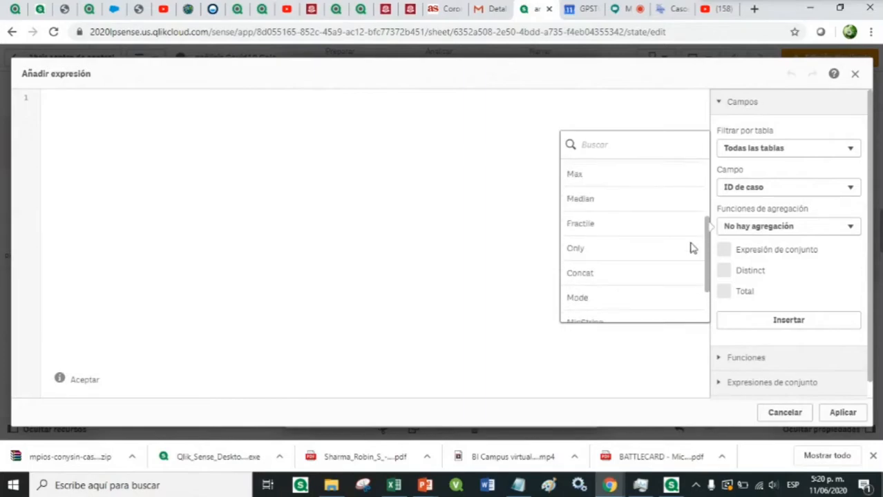
scroll(686, 231, up, 2)
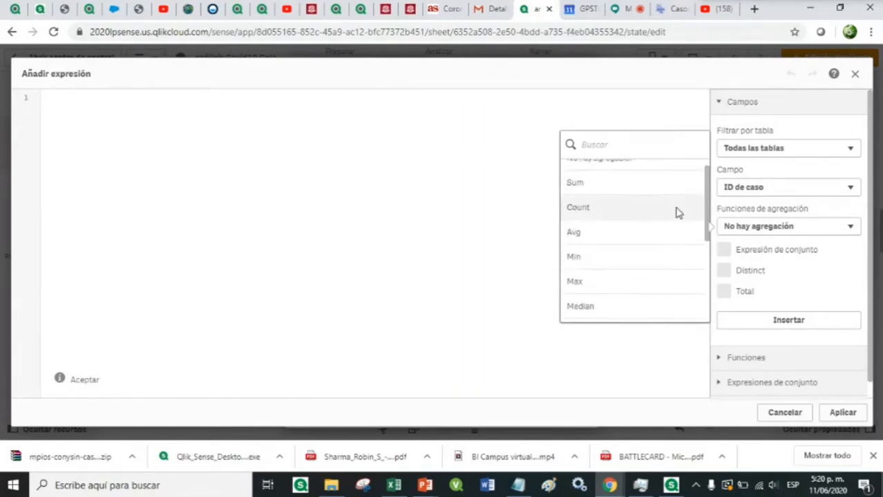
click(676, 213)
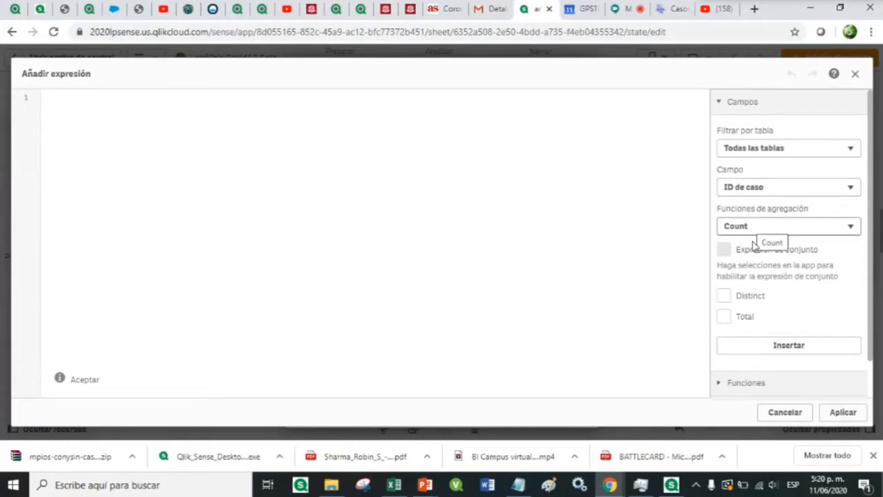
click(780, 351)
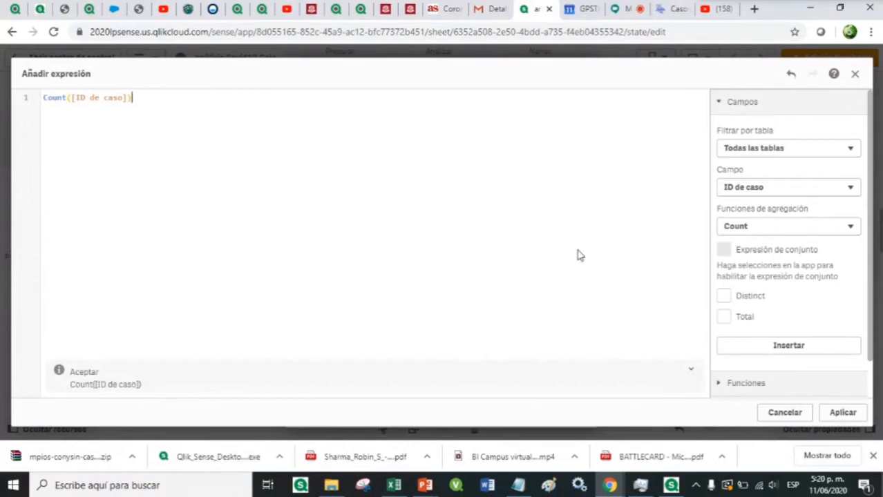
click(842, 412)
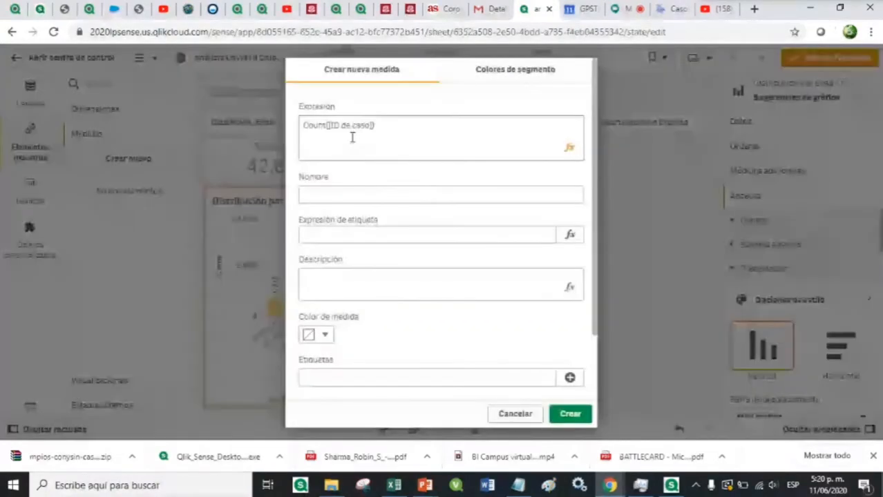
Name the measure Total Casos and describe it as Total Casos Registrados
click(323, 194)
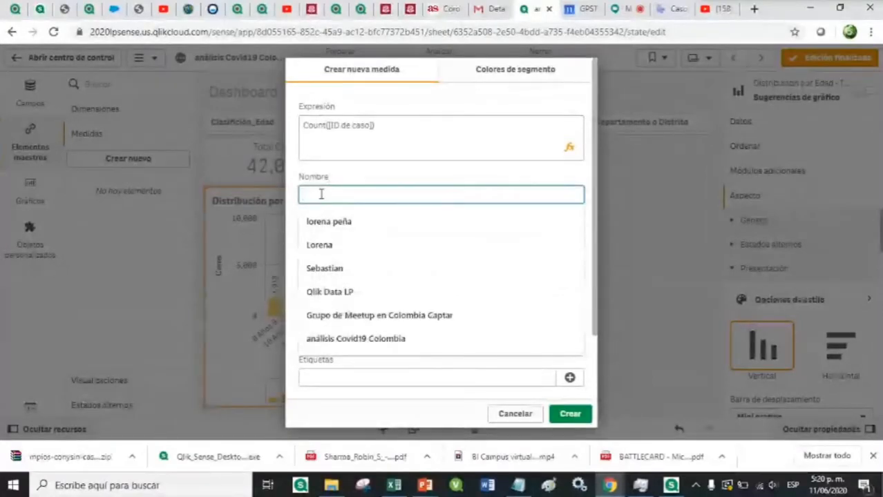
text(Total Casos)
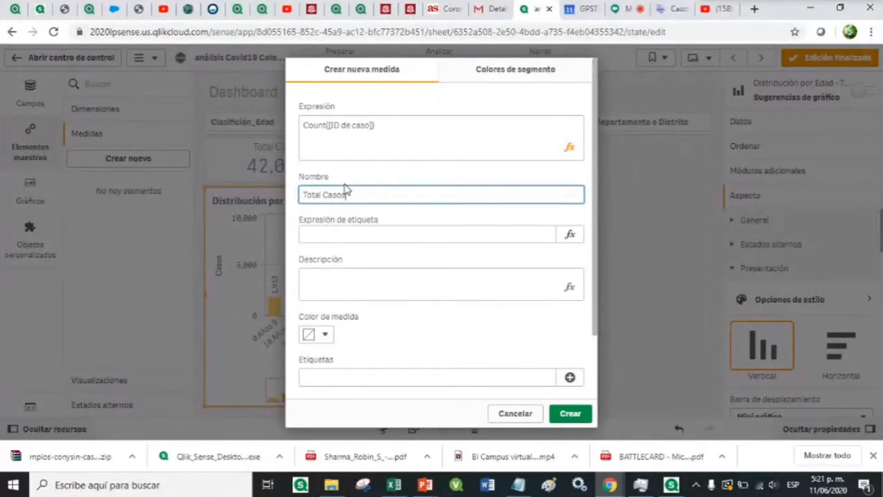
click(321, 282)
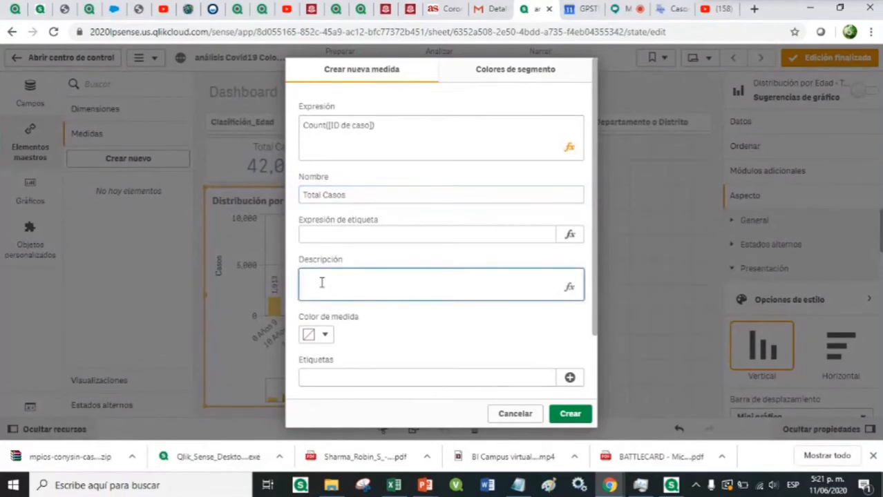
text(Total Casos Registrados)
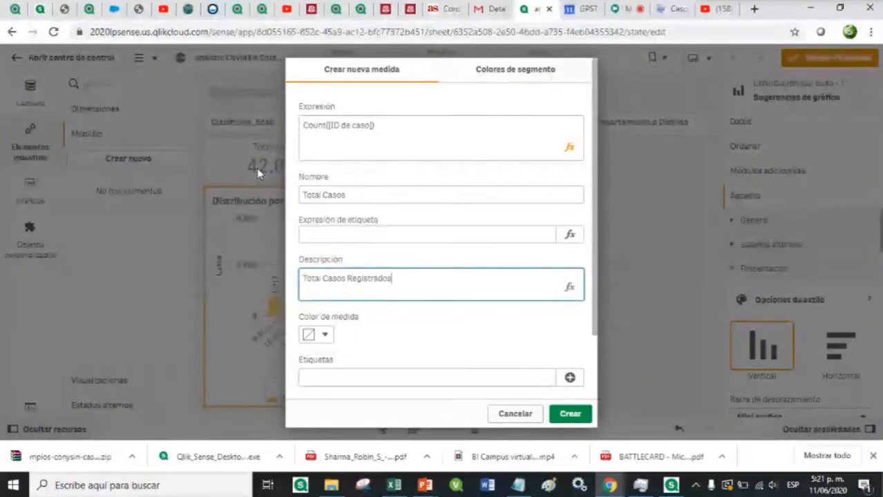
Choose orange #f8981d as the measure color, adjust it to a darker orange, and create the measure
click(329, 340)
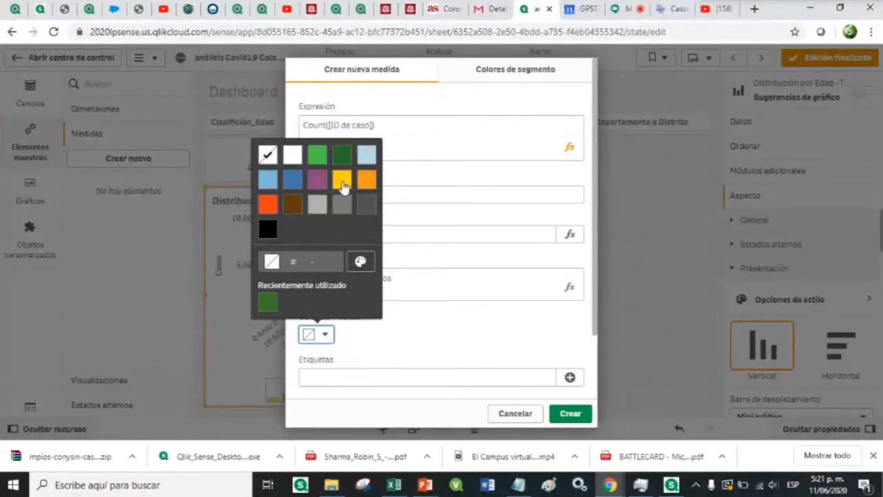
click(366, 180)
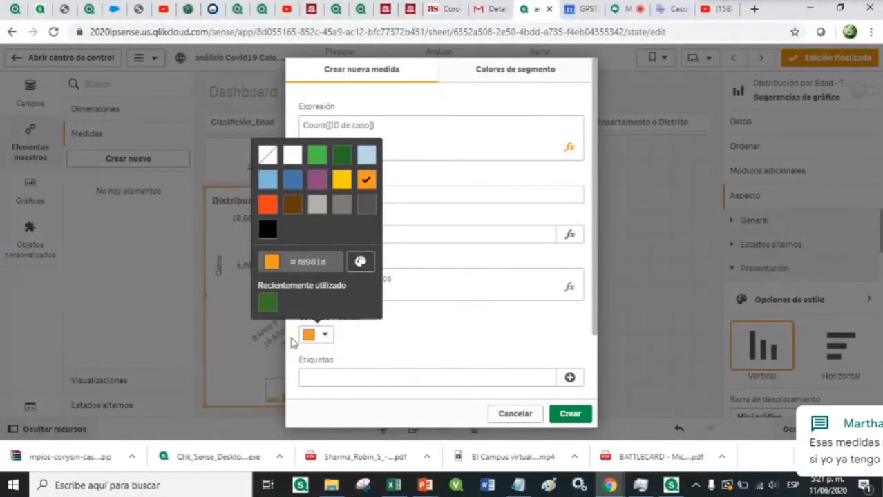
click(426, 340)
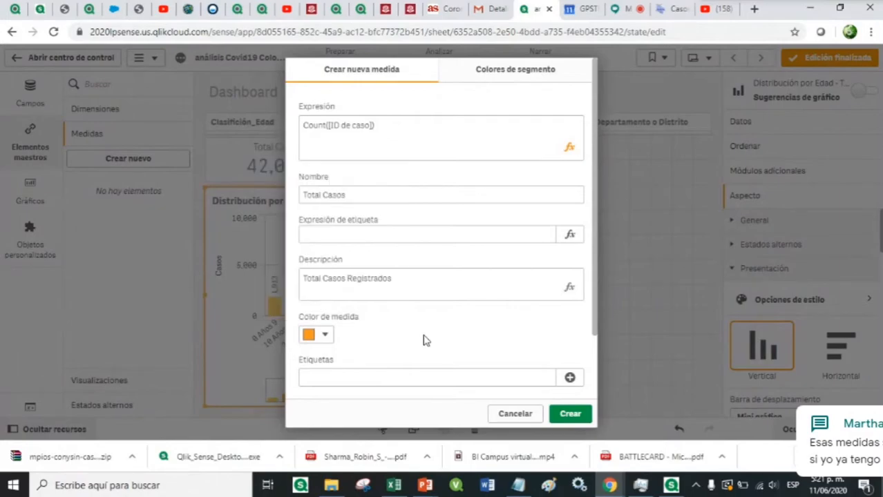
click(323, 336)
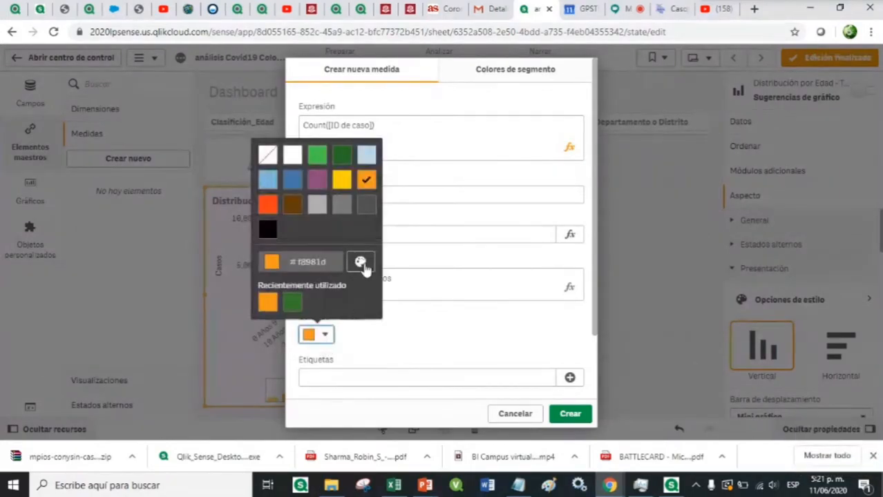
click(359, 262)
drag(369, 231, 346, 234)
click(439, 343)
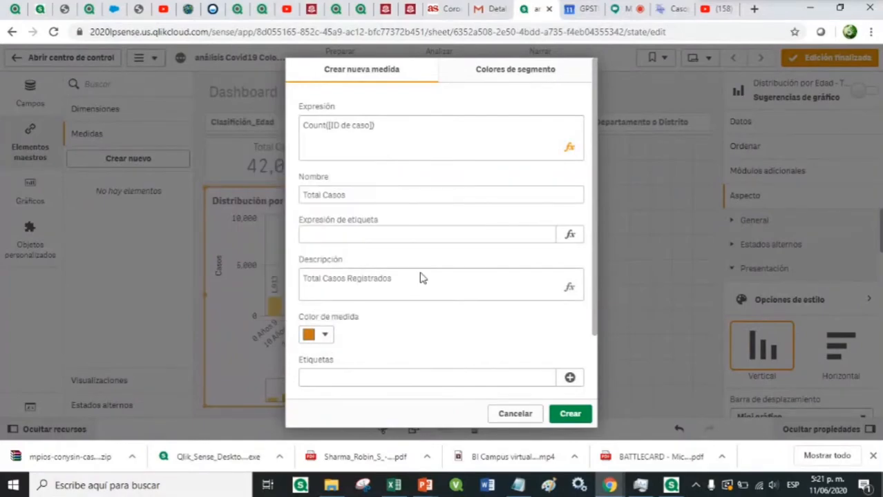
click(568, 413)
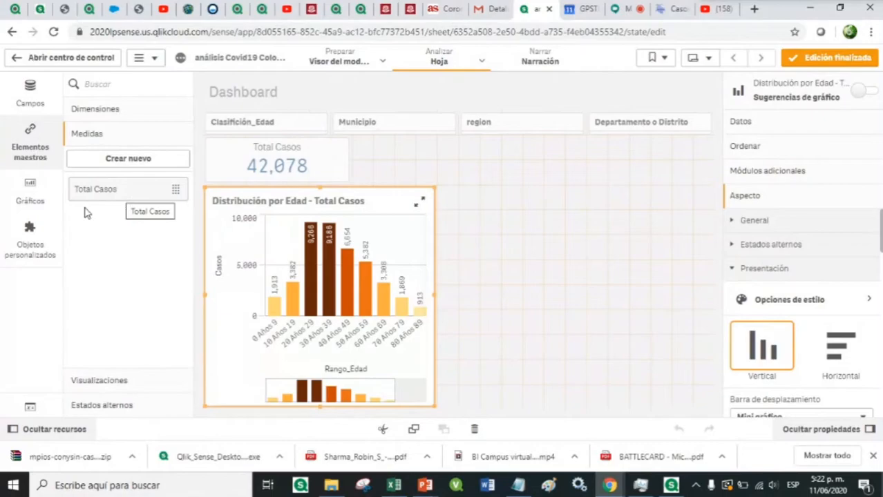
Delete the existing Total Casos KPI from the sheet
click(330, 163)
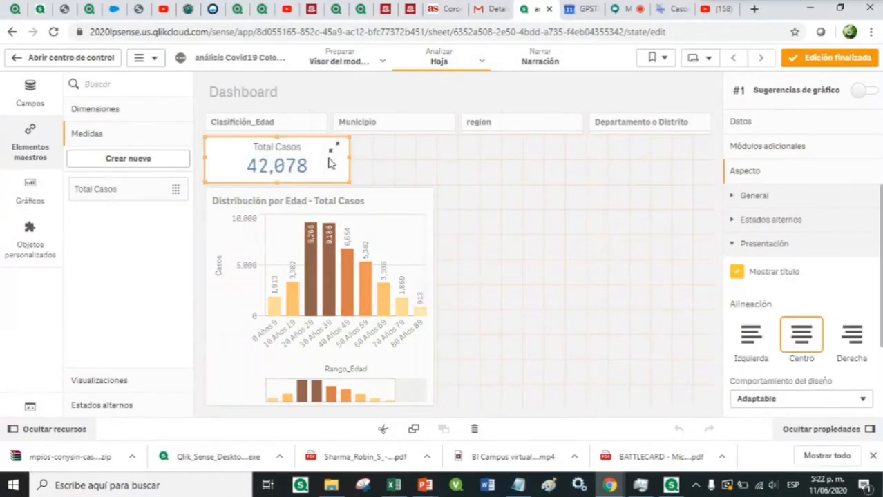
key(Escape)
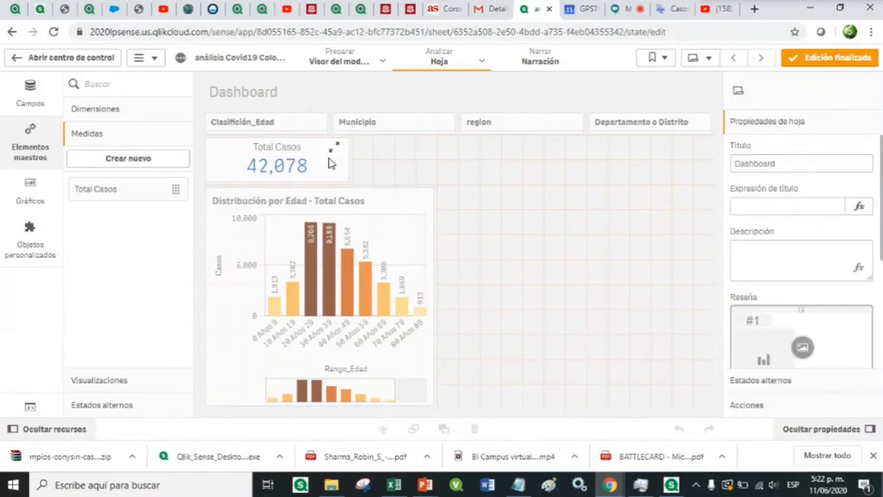
key(Delete)
Add a new KPI object above the age distribution chart and shorten the chart from its upper edge to make room
click(31, 193)
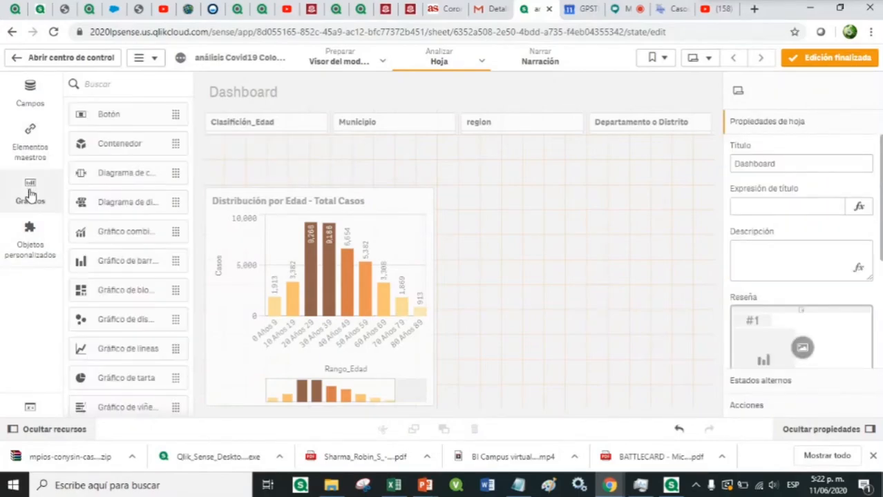
scroll(134, 305, down, 2)
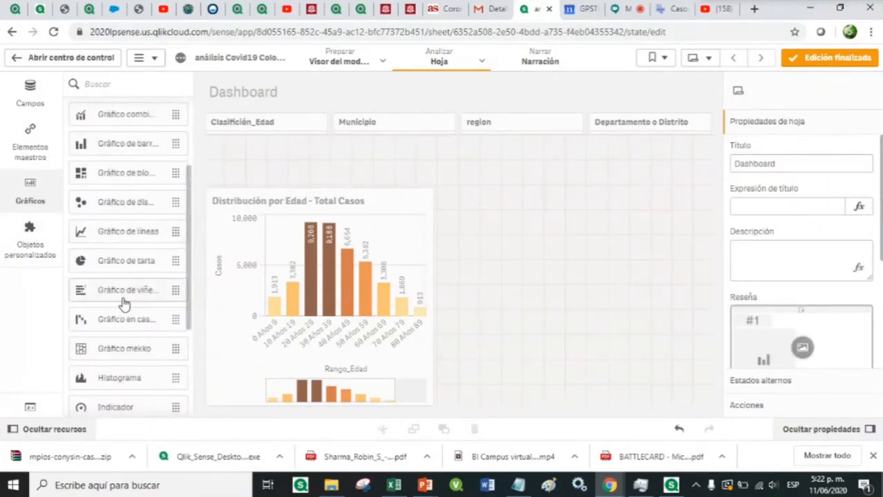
scroll(124, 304, down, 3)
drag(110, 249, 299, 166)
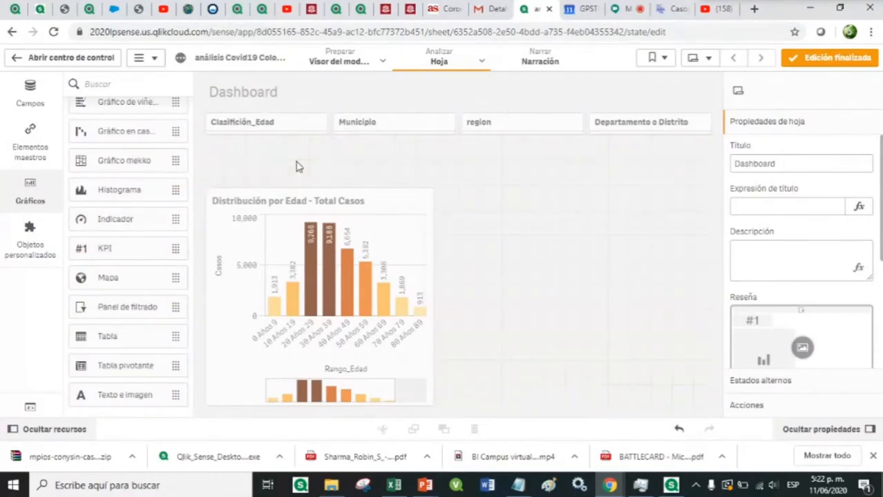
click(348, 201)
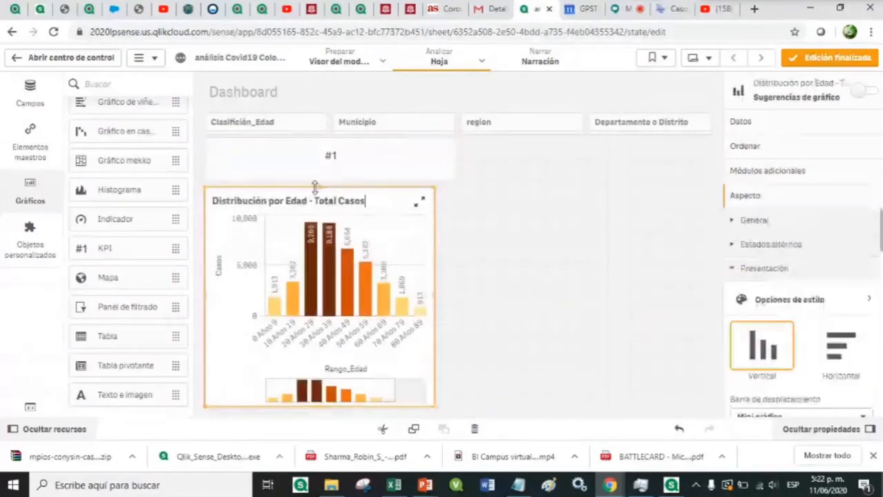
drag(319, 187, 319, 213)
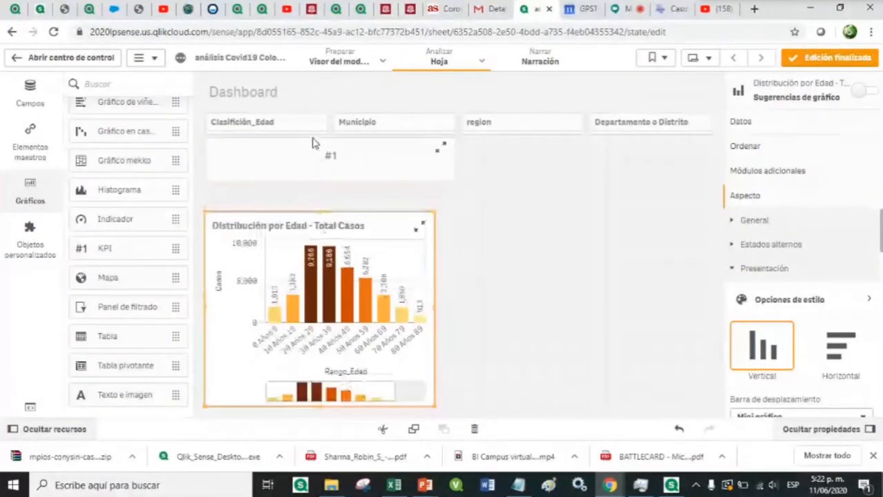
Assign the Total Casos master measure to the new KPI and resize it to fill the space beneath the Clasifición_Edad filter
click(311, 153)
drag(333, 178, 347, 191)
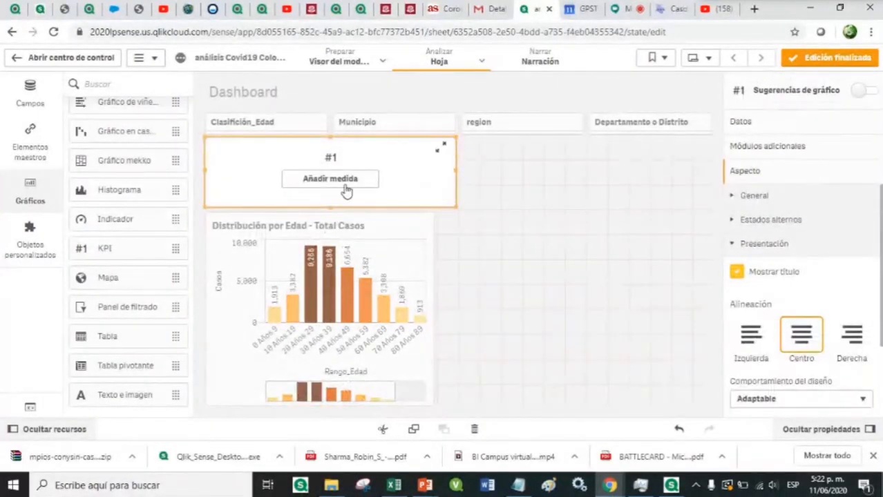
click(317, 181)
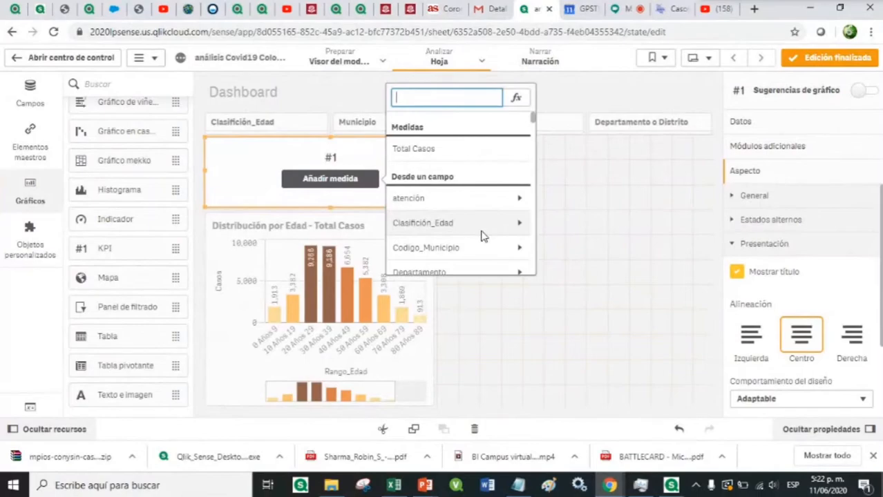
click(416, 149)
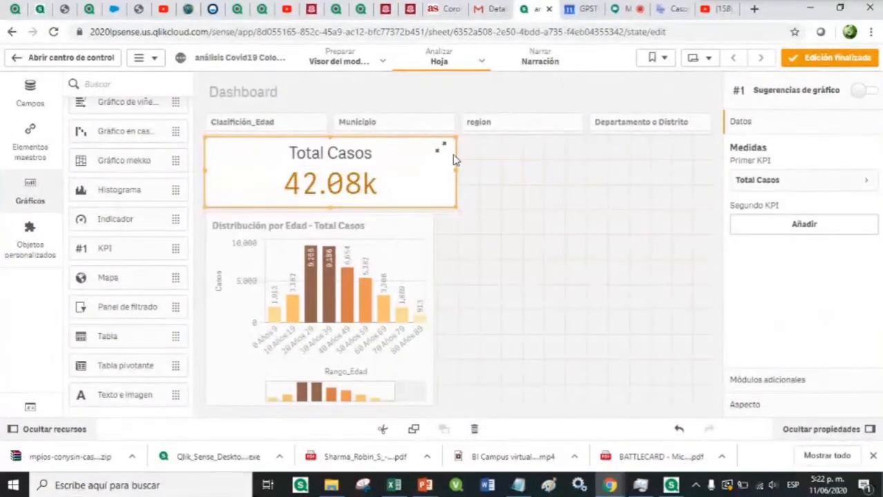
drag(455, 170, 351, 173)
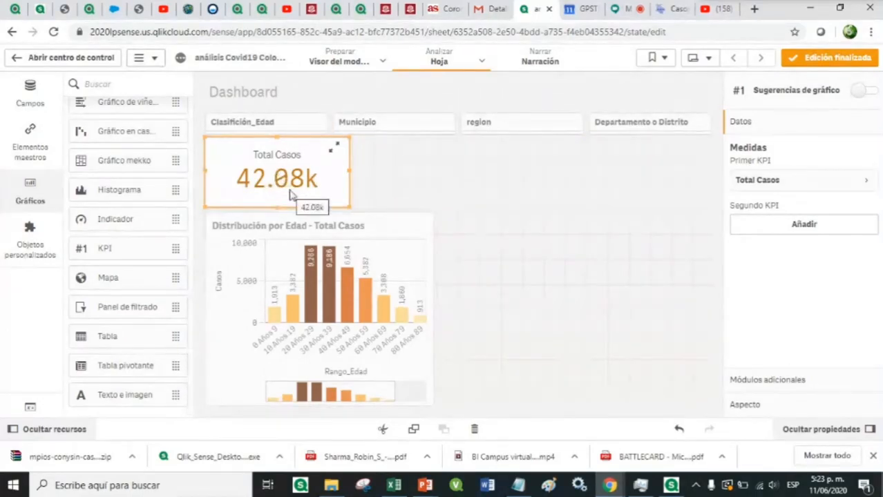
drag(349, 205, 338, 206)
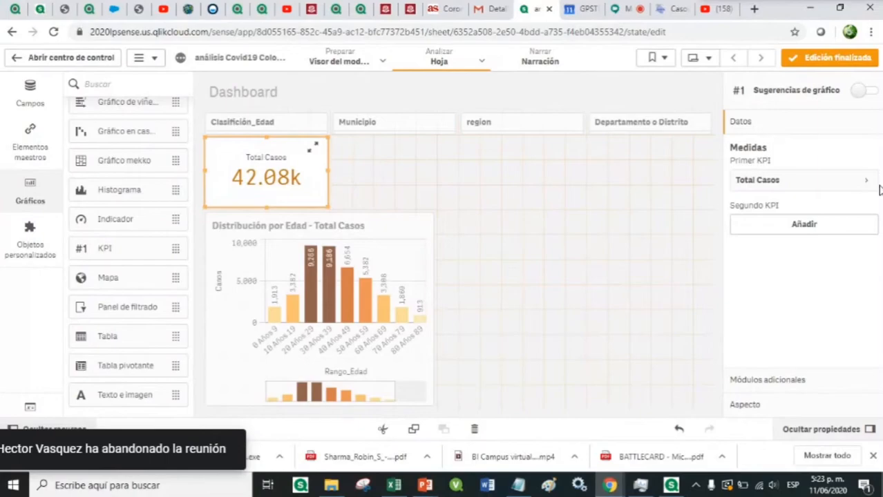
Set the number format of the KPI's Total Casos measure to Número with the simple format 1,000
click(848, 182)
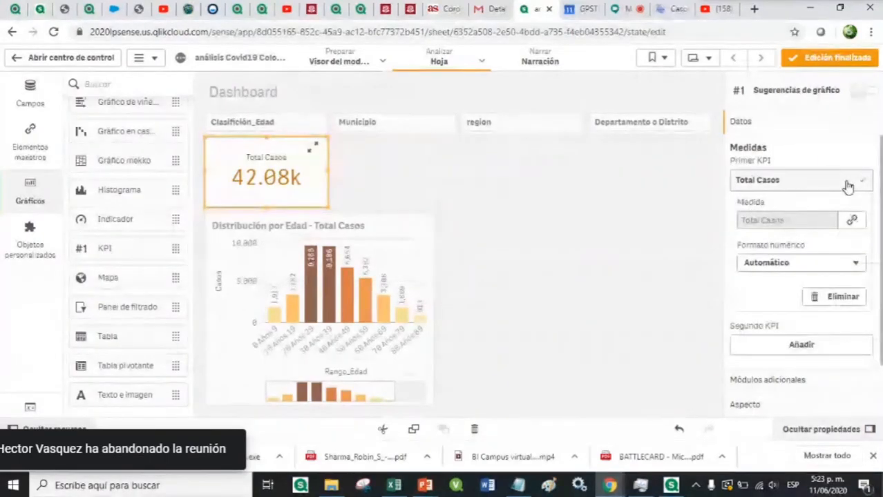
click(783, 263)
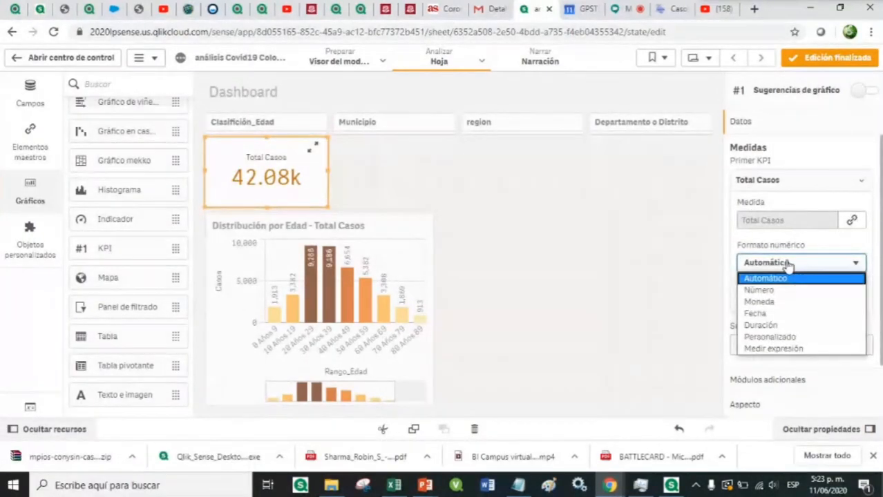
click(758, 291)
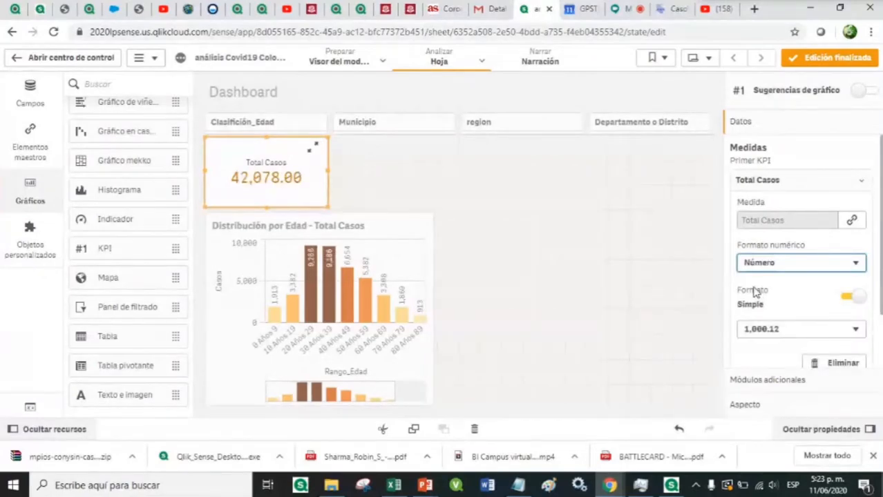
click(767, 329)
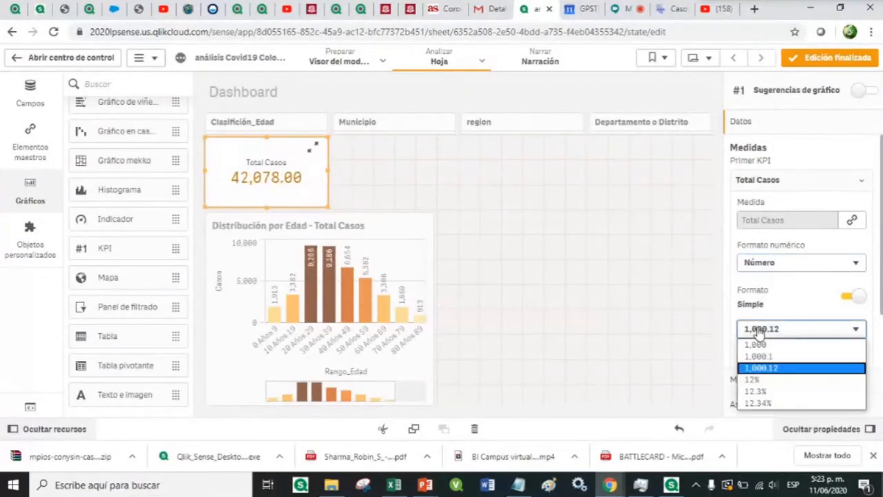
click(758, 345)
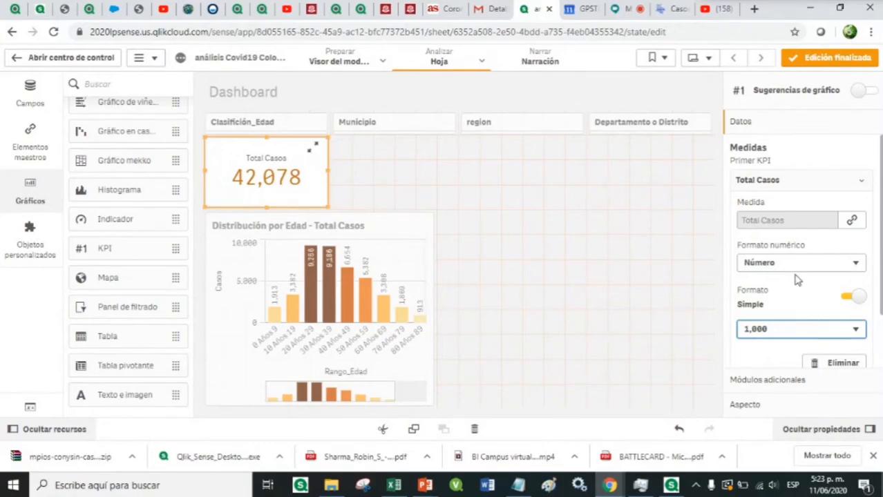
Switch the KPI's number format to Personalizado and select its format pattern #,##0
click(850, 296)
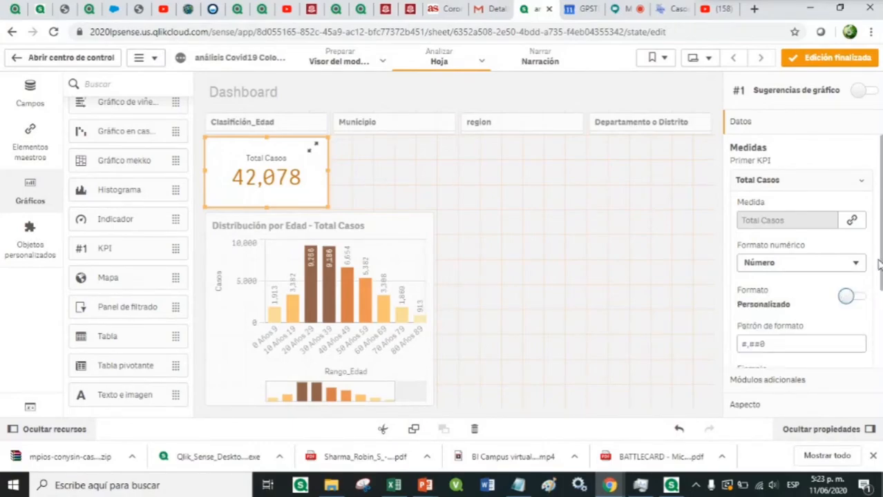
scroll(829, 304, down, 1)
click(826, 307)
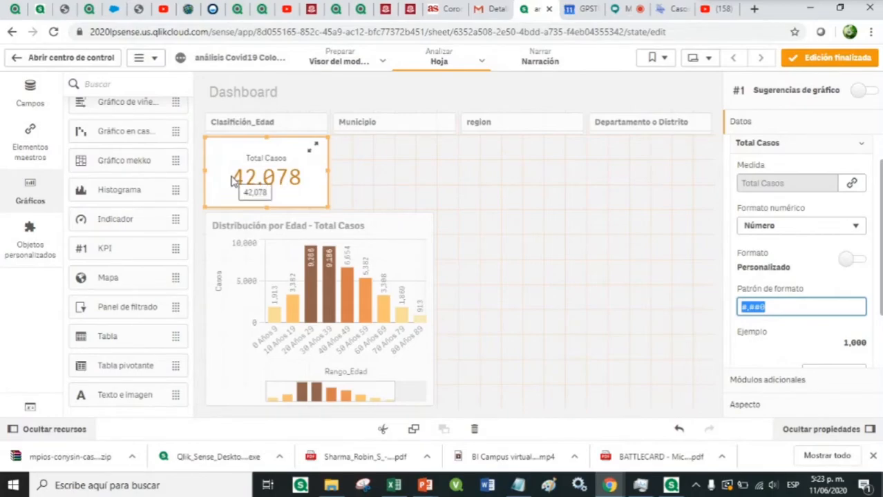
Change the Total Casos master measure's expression to num(Count([ID de caso]),'#,##0') and save the measure
click(29, 142)
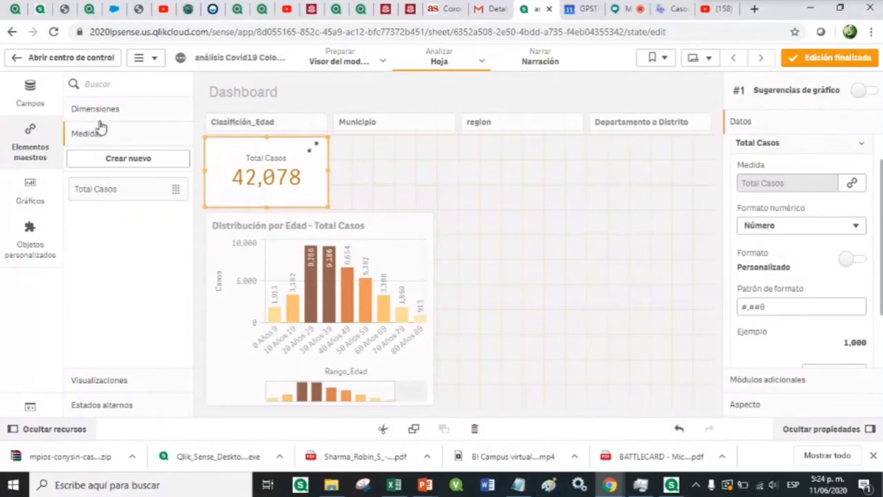
click(110, 191)
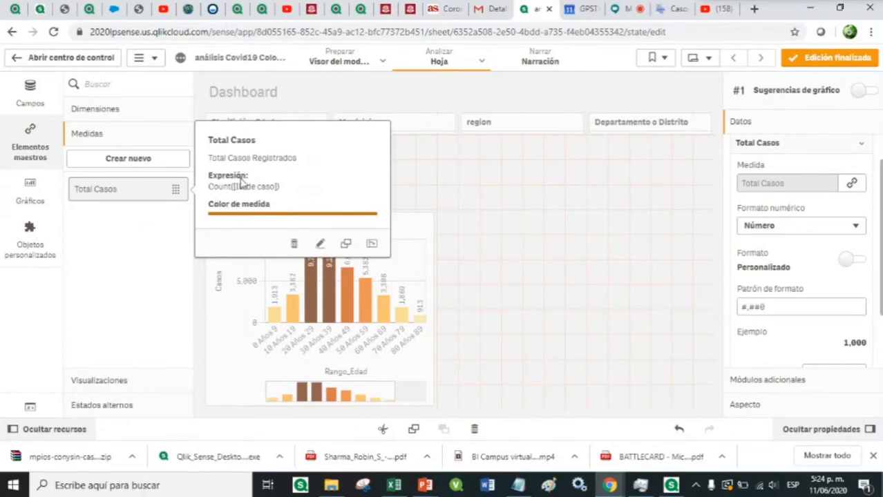
click(321, 247)
click(589, 277)
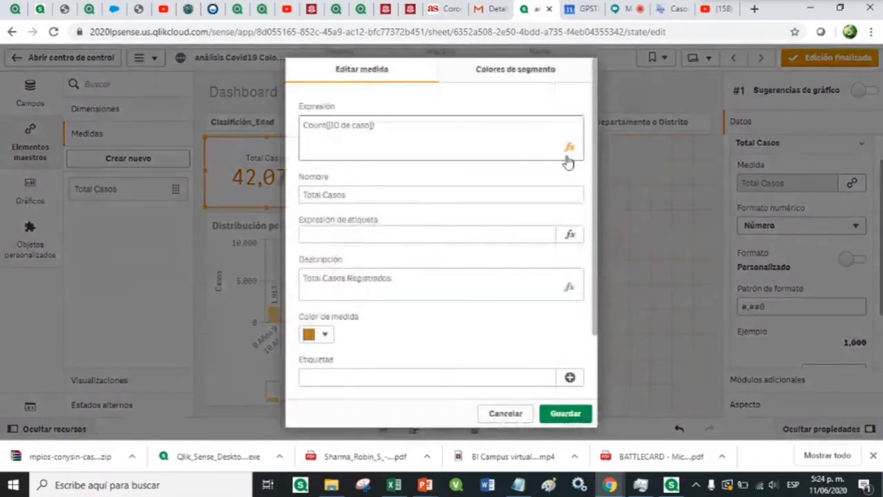
click(568, 148)
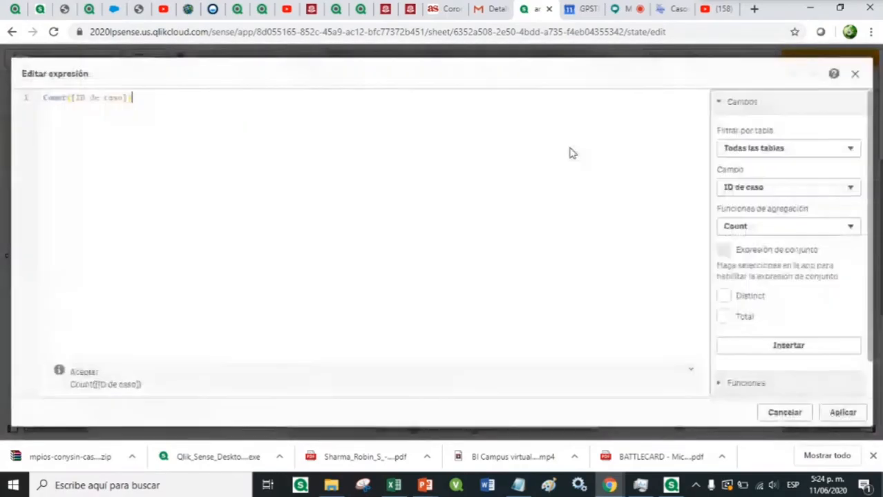
click(44, 98)
text(num)
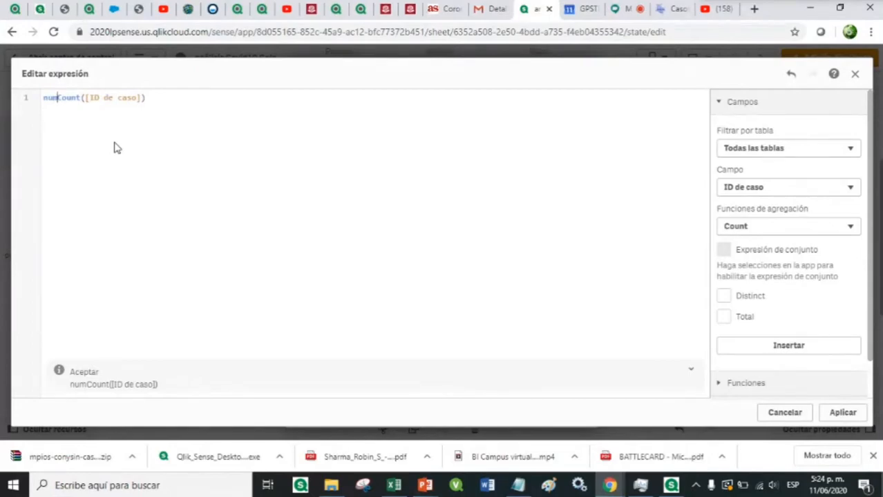
text(()
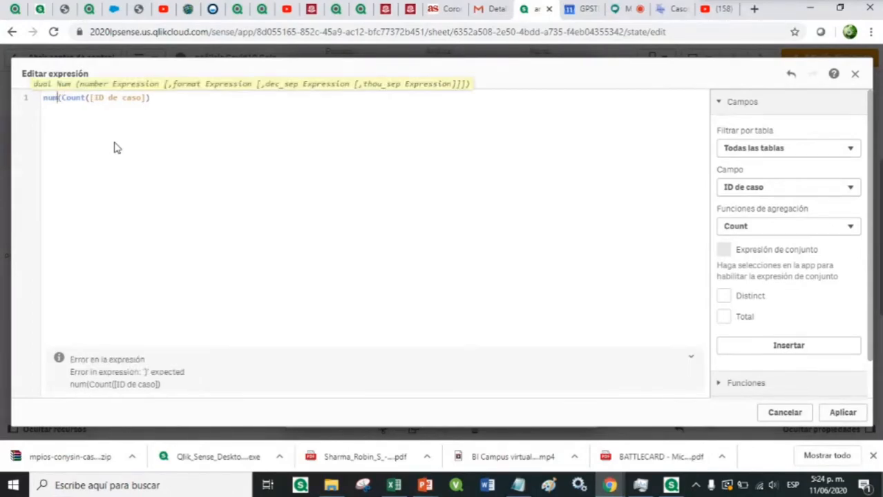
click(164, 98)
text(,'#,##0')
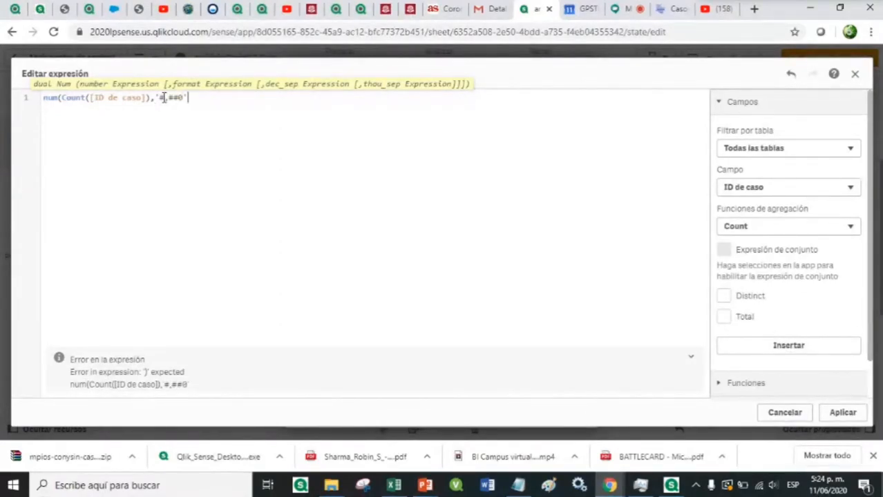
text())
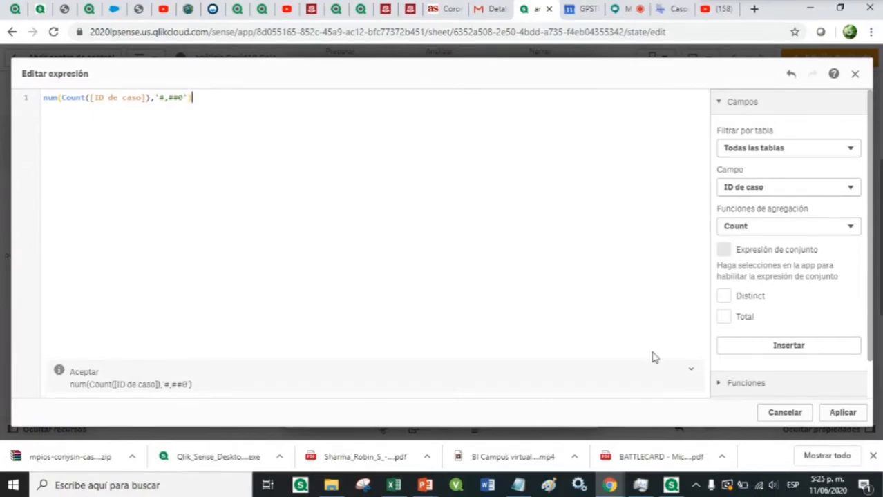
click(841, 414)
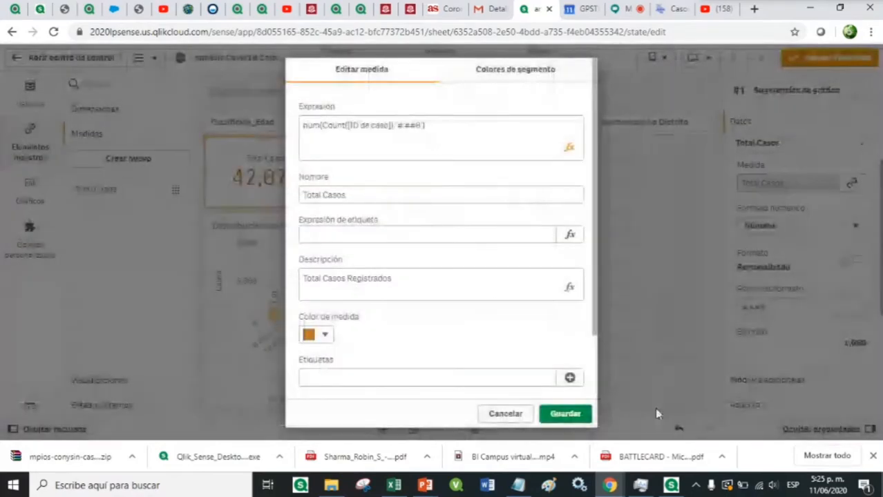
click(564, 414)
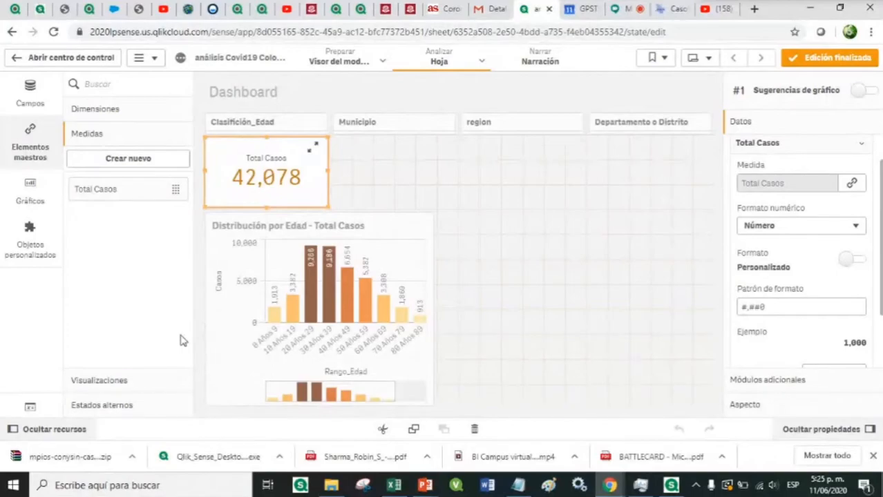
Finish editing the sheet and filter the dashboard to Fallecido in the atención field by searching the data for "fa"
click(385, 169)
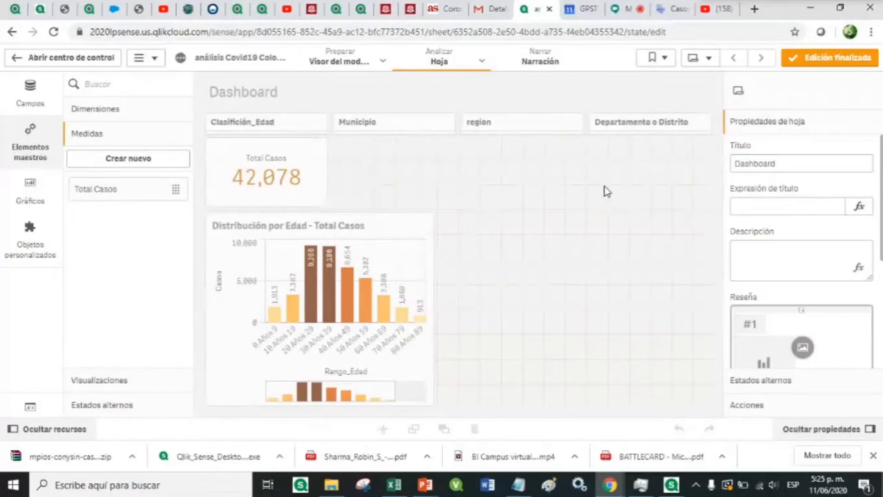
click(805, 59)
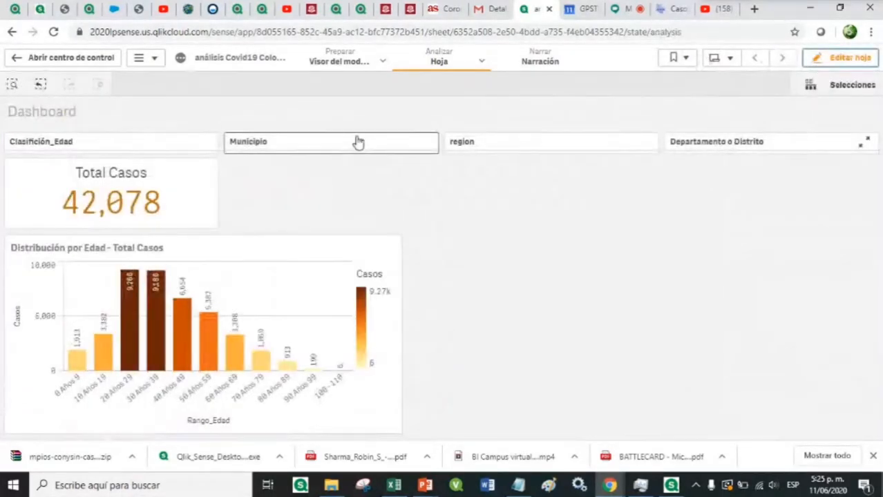
click(13, 86)
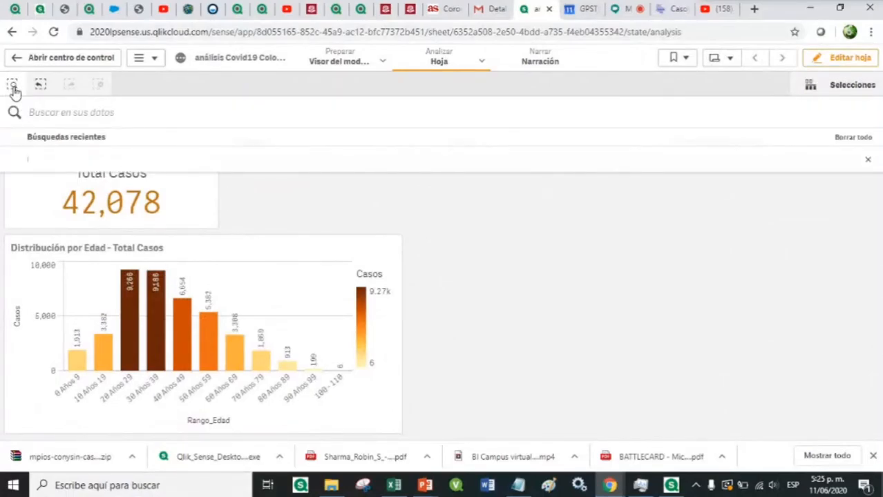
text(fal)
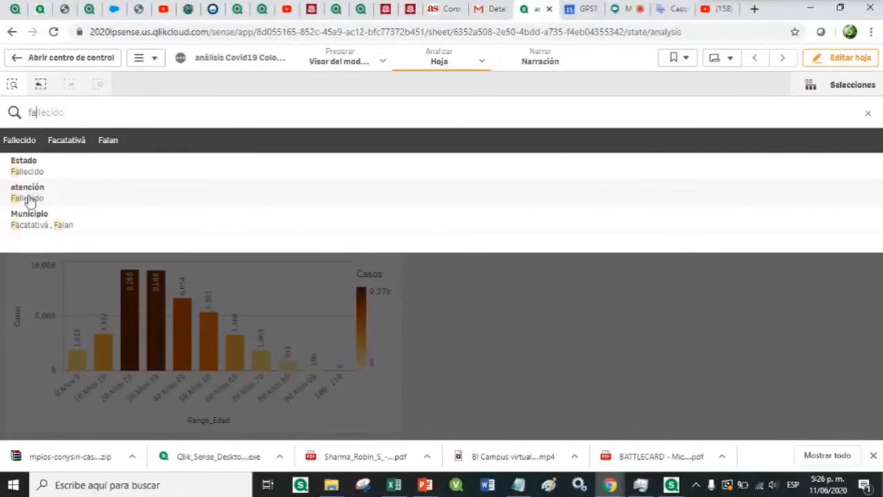
click(29, 199)
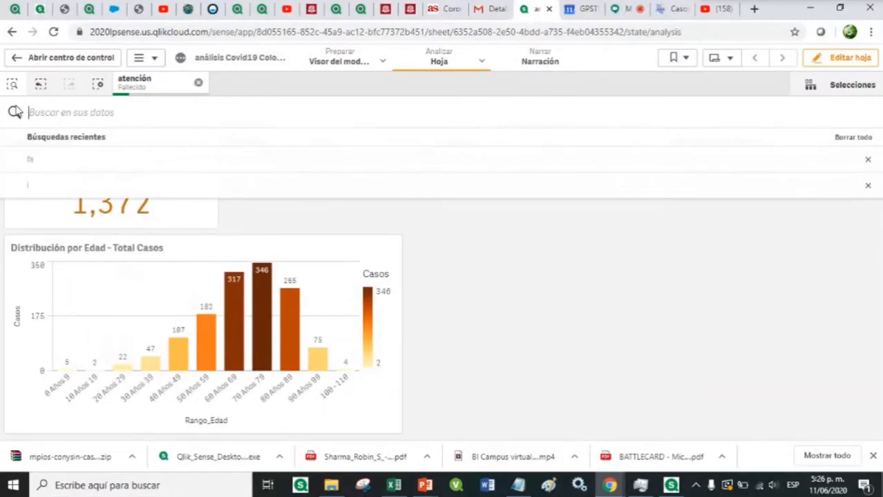
click(12, 85)
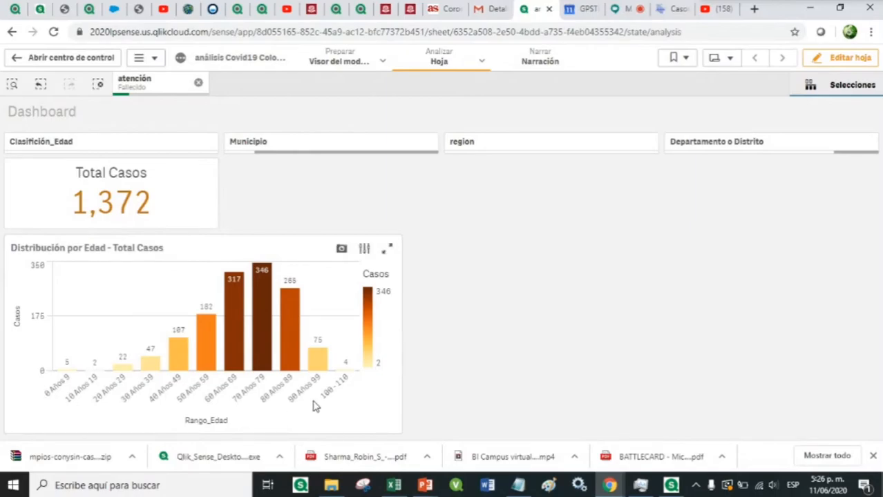
mouse_move(59, 392)
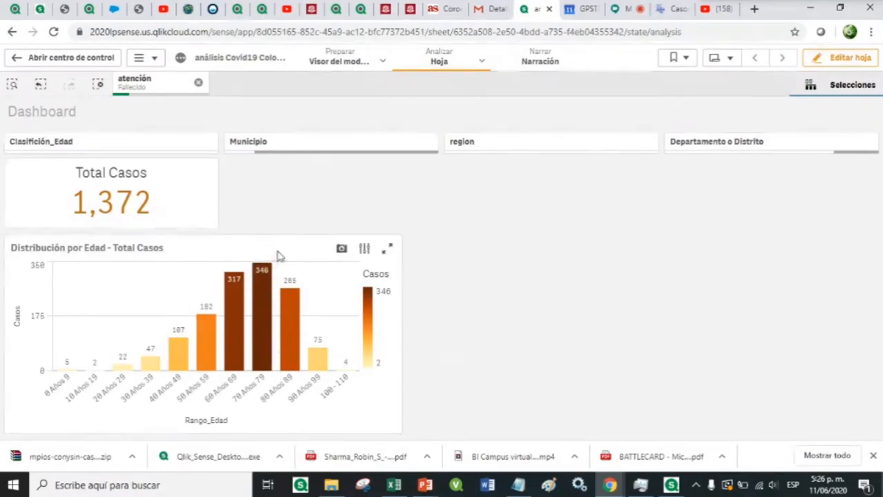
mouse_move(253, 397)
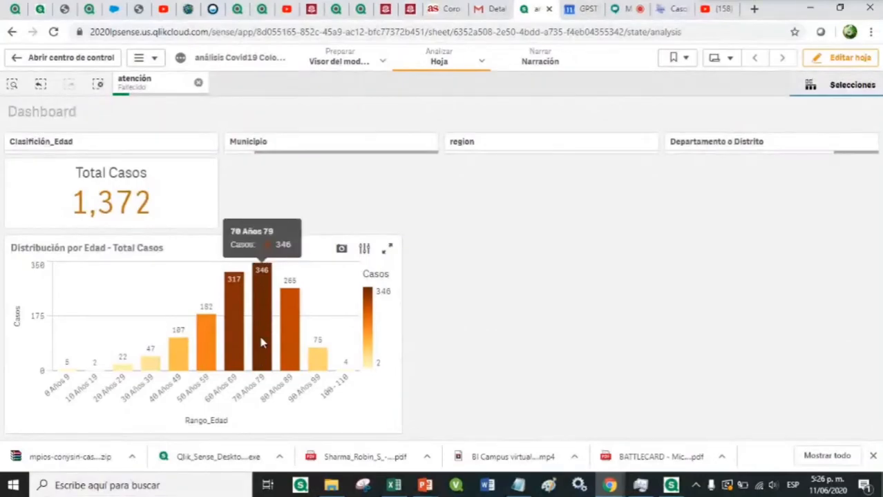
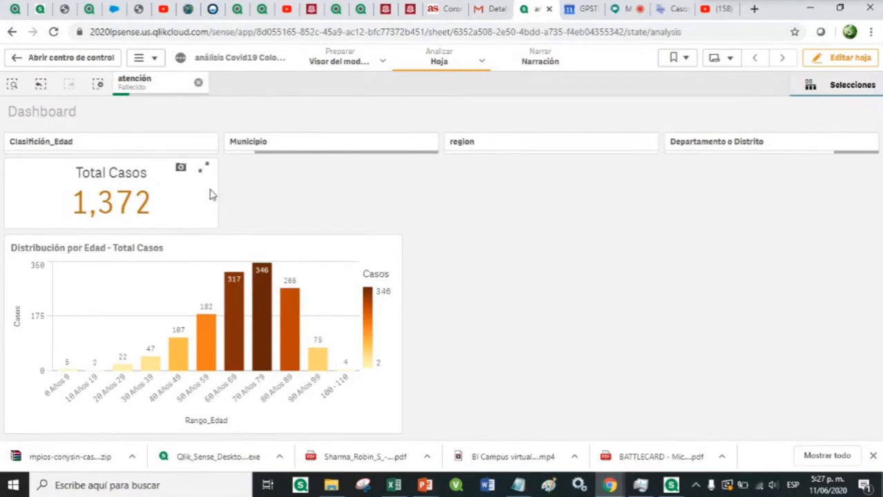
click(850, 58)
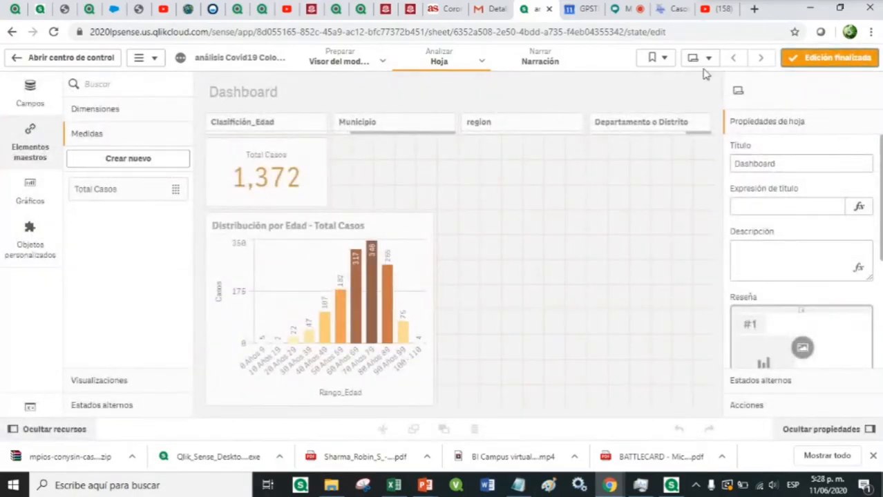
click(831, 60)
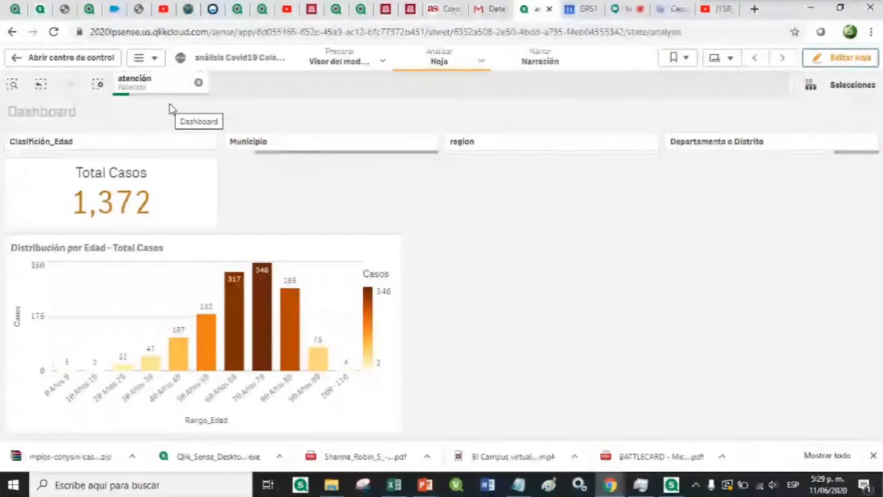
Edit the sheet, start a new master measure and insert a Count of ID de caso with a set expression based on the current selection
click(847, 61)
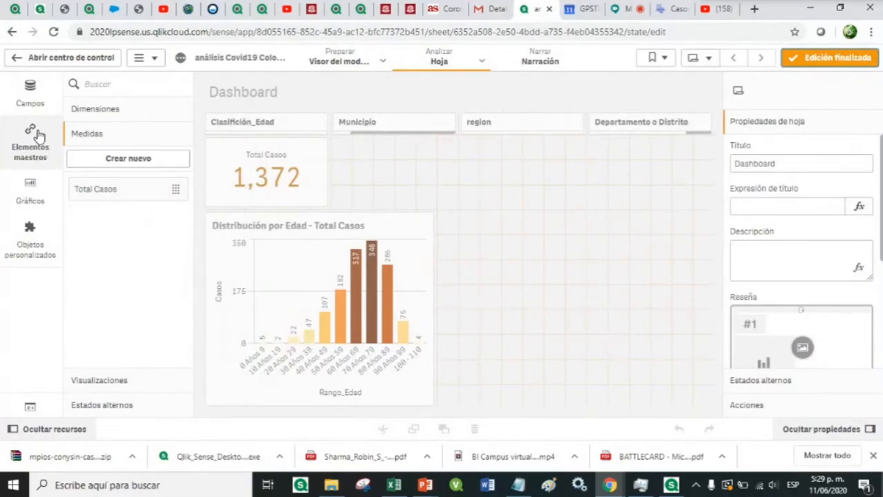
click(127, 161)
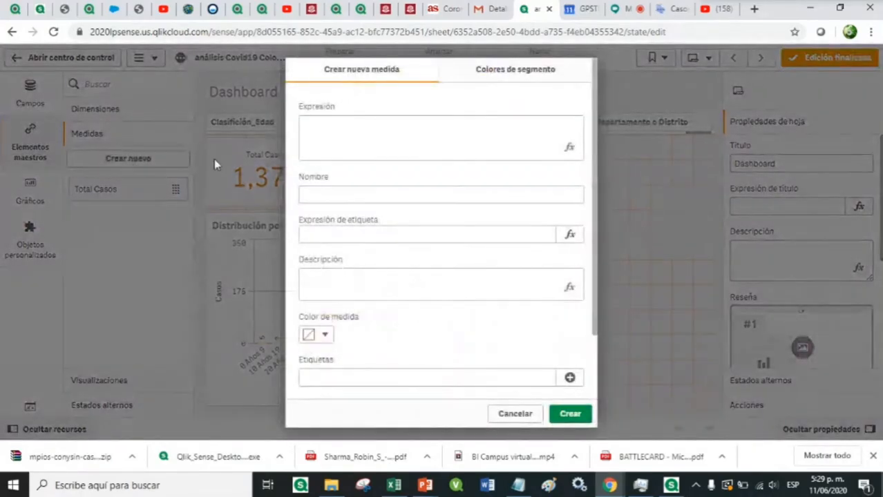
click(351, 131)
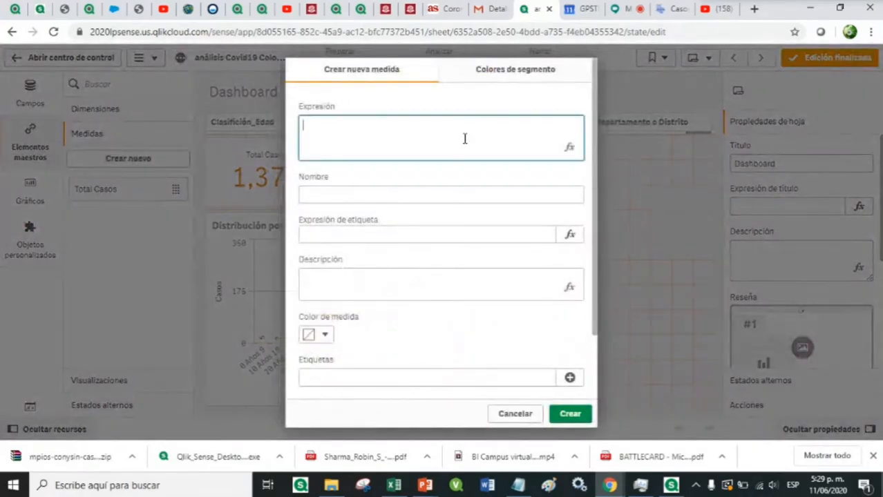
click(571, 151)
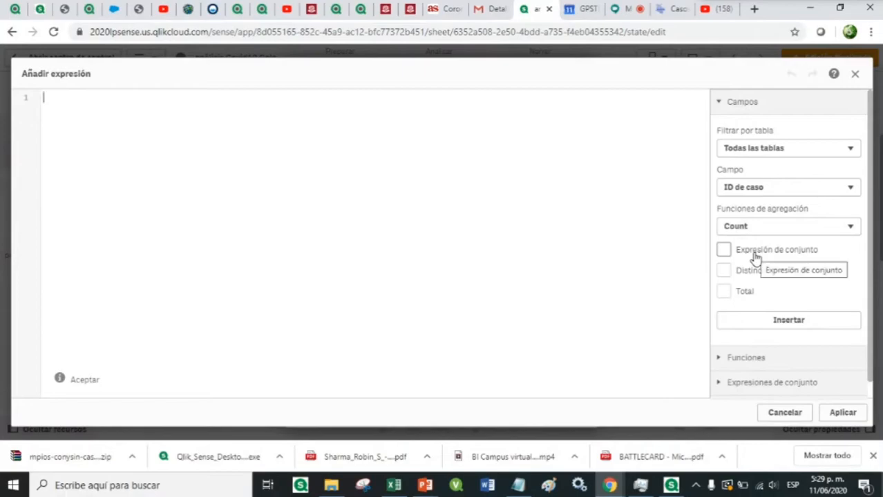
click(725, 252)
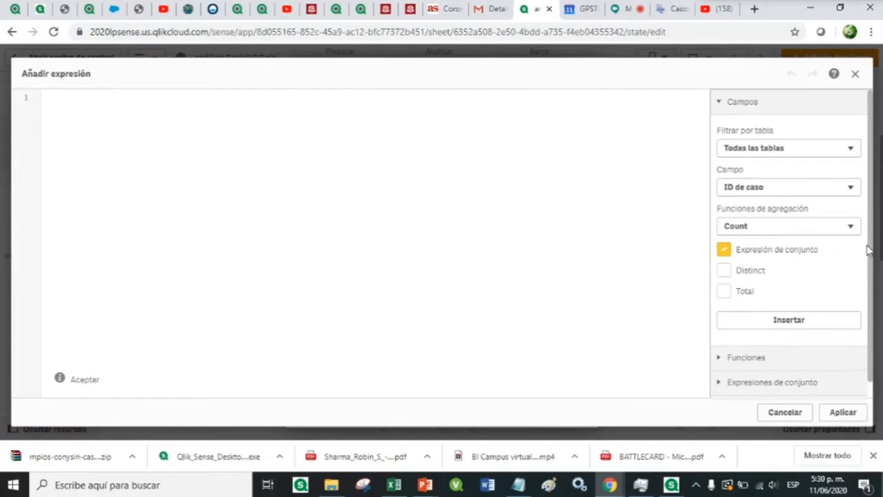
scroll(869, 253, down, 1)
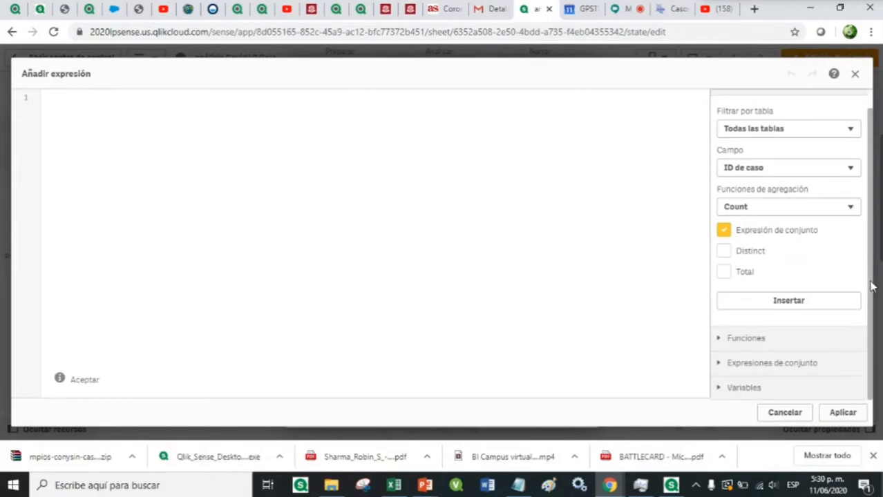
click(778, 306)
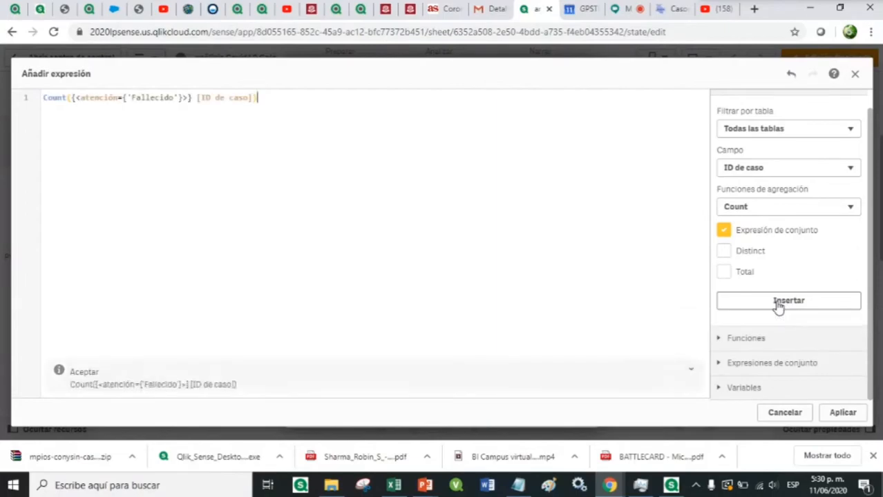
Copy the whole expression Count({<atención={'Fallecido'}>} [ID de caso]) and apply it to the new measure
drag(257, 98, 30, 96)
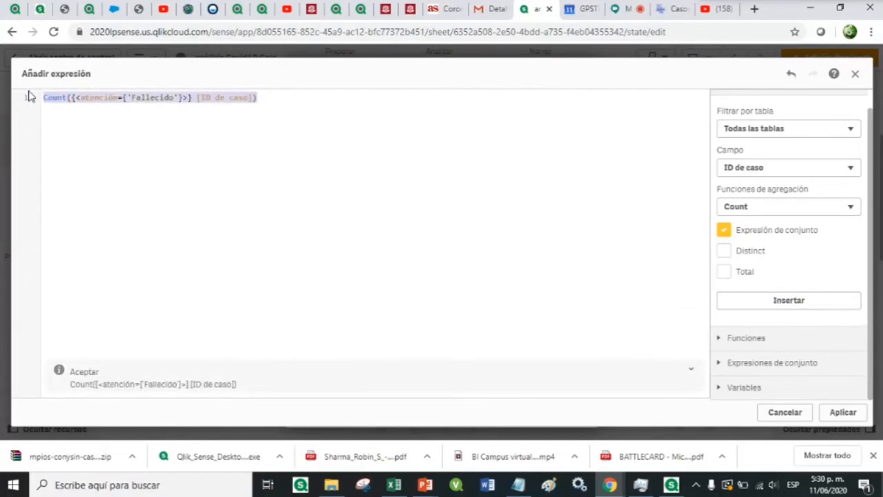
click(268, 102)
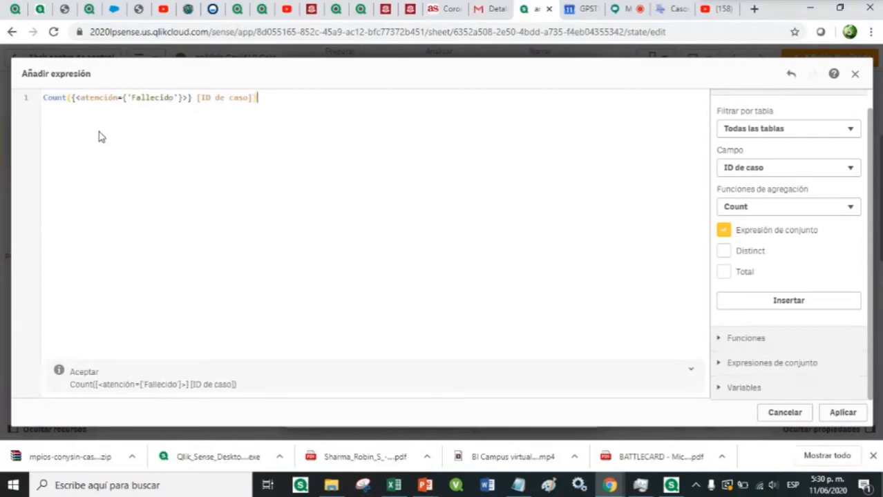
click(74, 99)
drag(286, 101, 14, 93)
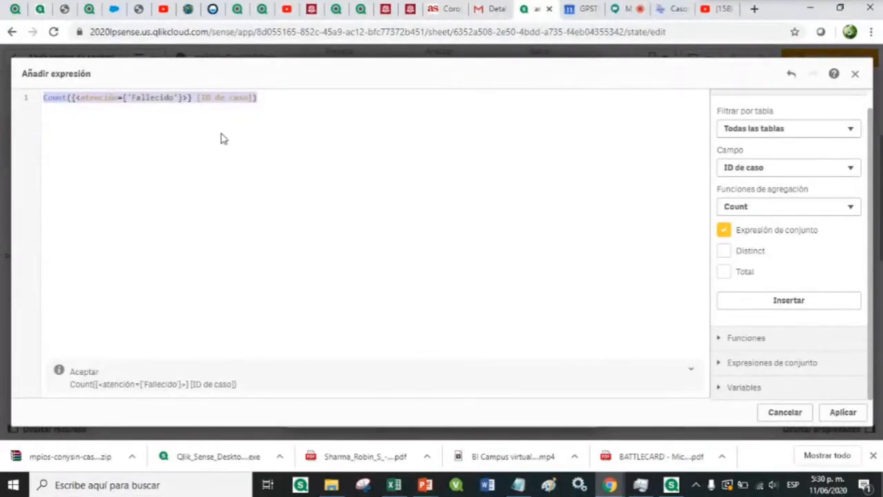
click(282, 101)
click(843, 413)
Name the new measure Fallecidos and describe it as Conteo de Fallecidos
click(344, 193)
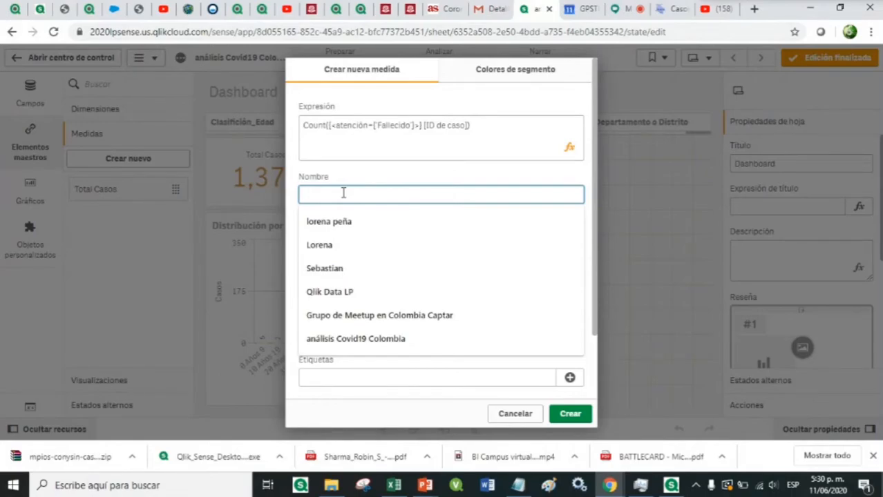
text(Fallecidos)
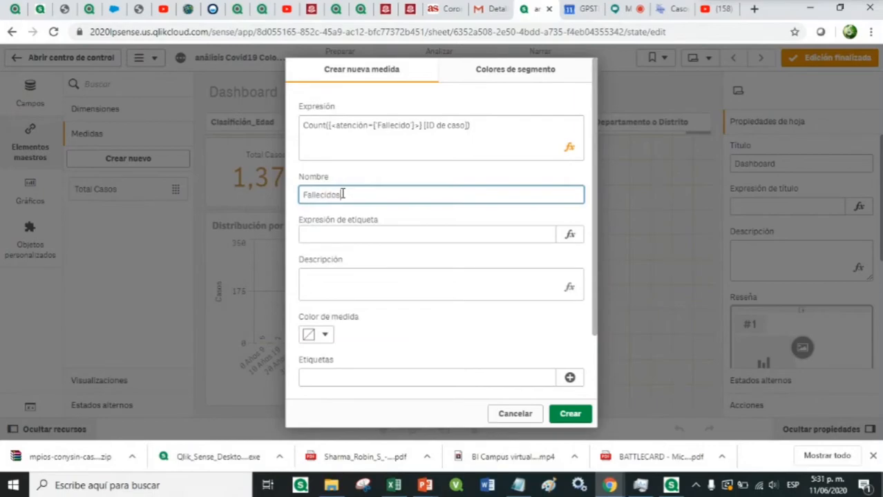
click(335, 282)
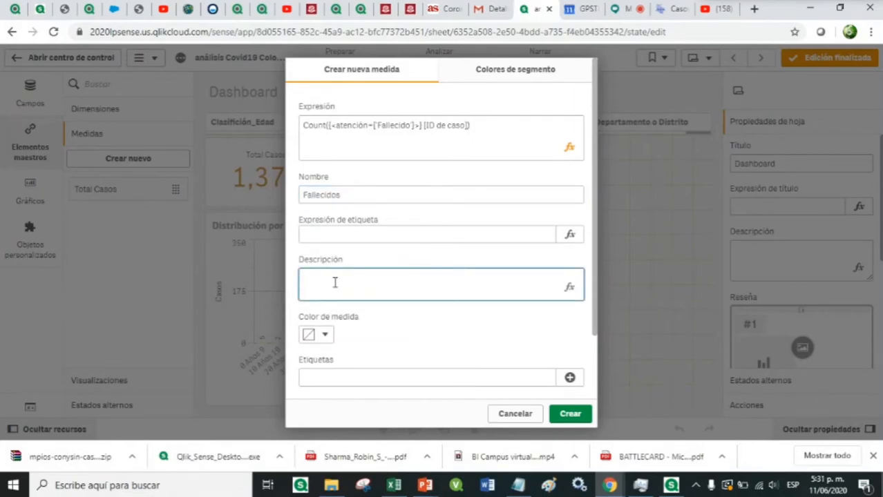
text(Conteo de Fallecidos)
Give the measure the dark grey colour #545352, tag it Fallecidos and create it
click(326, 339)
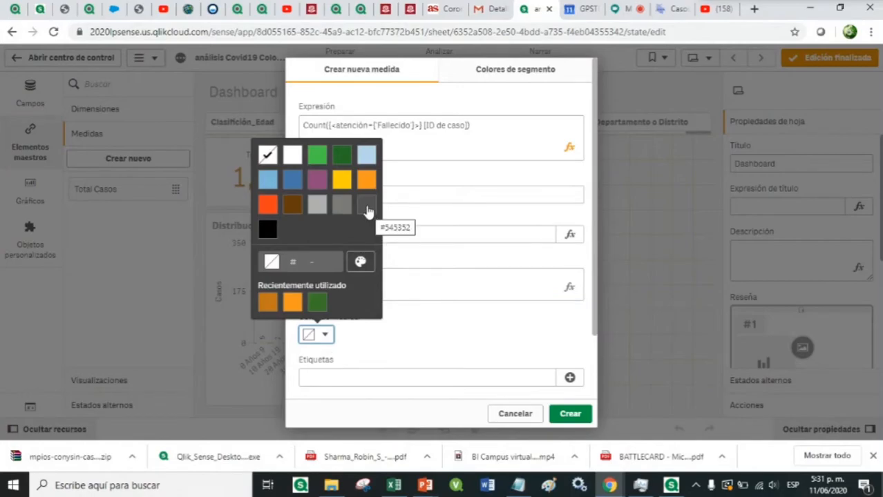
click(367, 211)
click(415, 336)
click(339, 377)
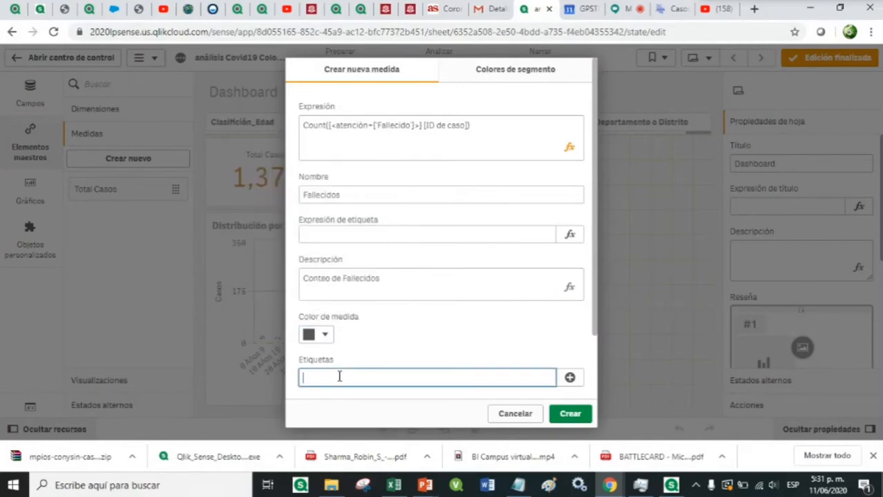
text(Fallecidos)
click(568, 415)
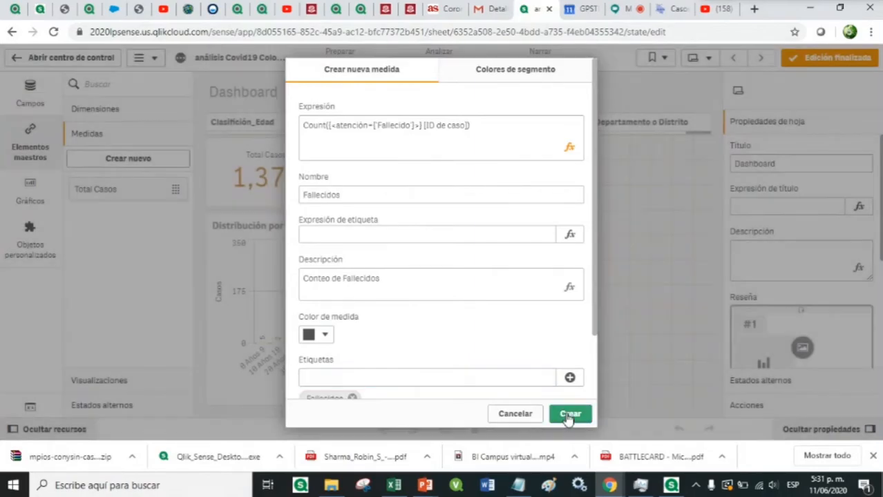
click(568, 415)
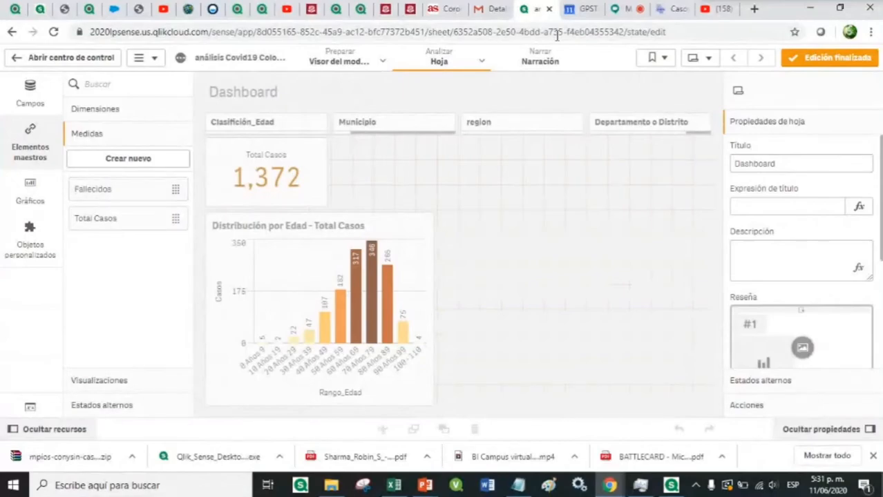
Switch to the Google Meet call and send the copied Fallecidos count expression to everyone in the chat
click(630, 10)
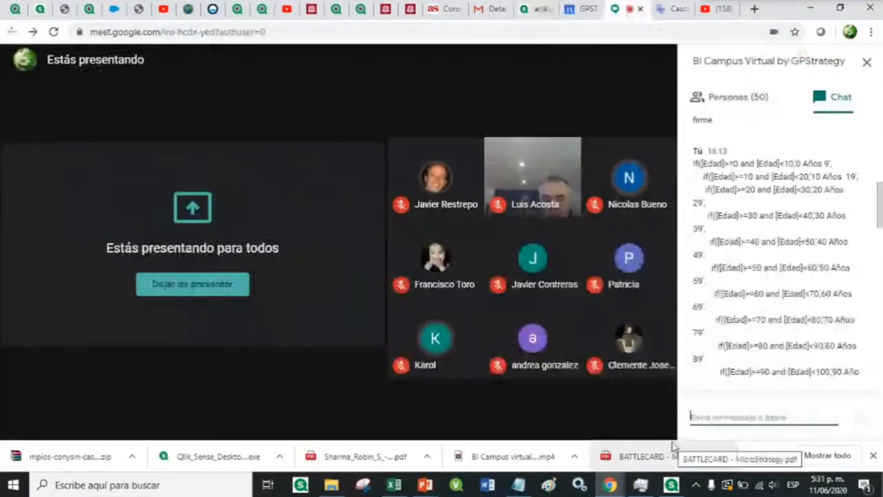
key(Return)
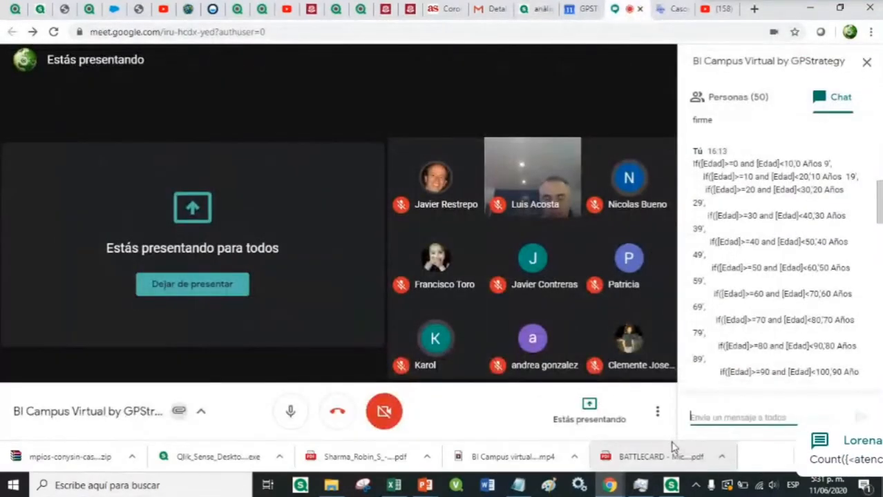
scroll(782, 296, down, 10)
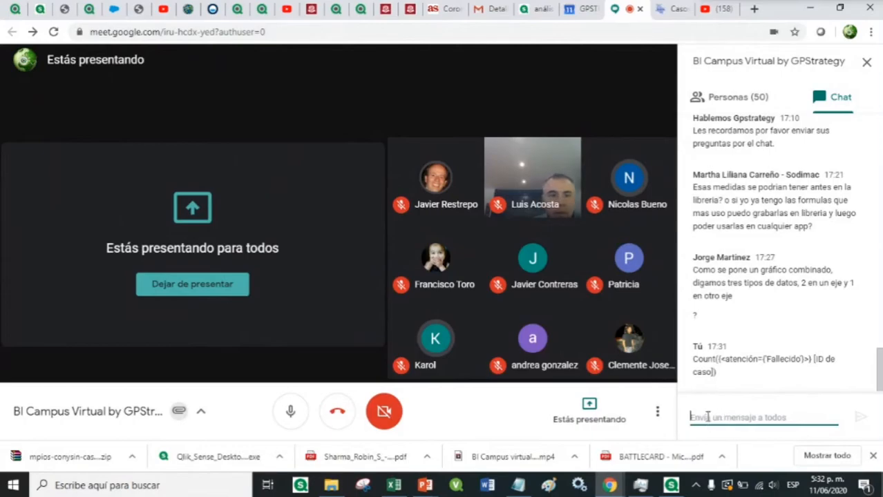
Return to the Qlik Sense dashboard and review the Fallecidos master measure's expression, description, colour and tag, closing the editor by saving
click(536, 8)
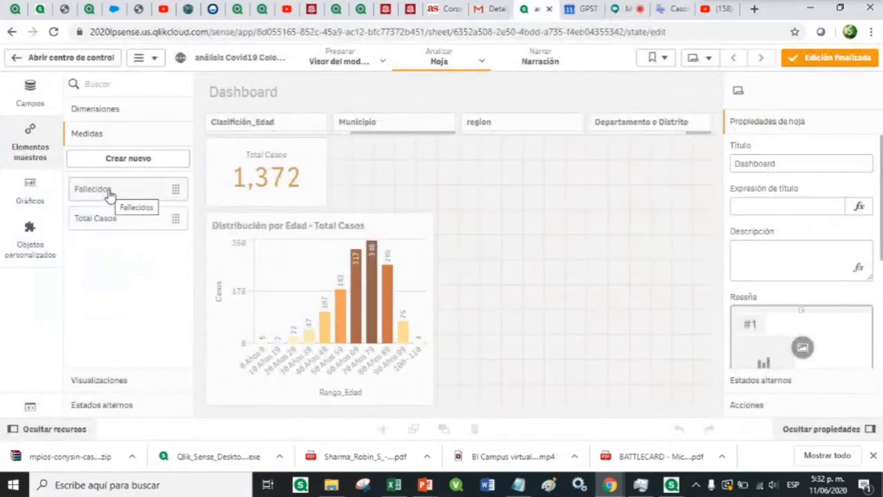
click(108, 194)
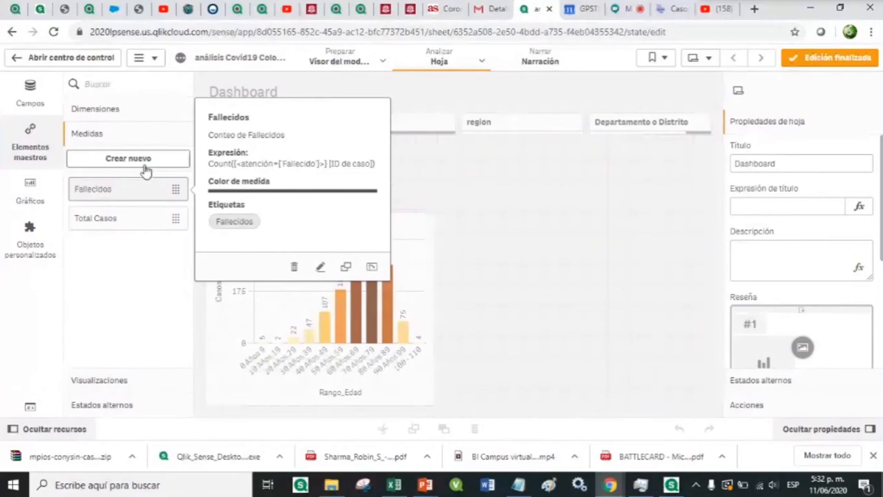
click(321, 269)
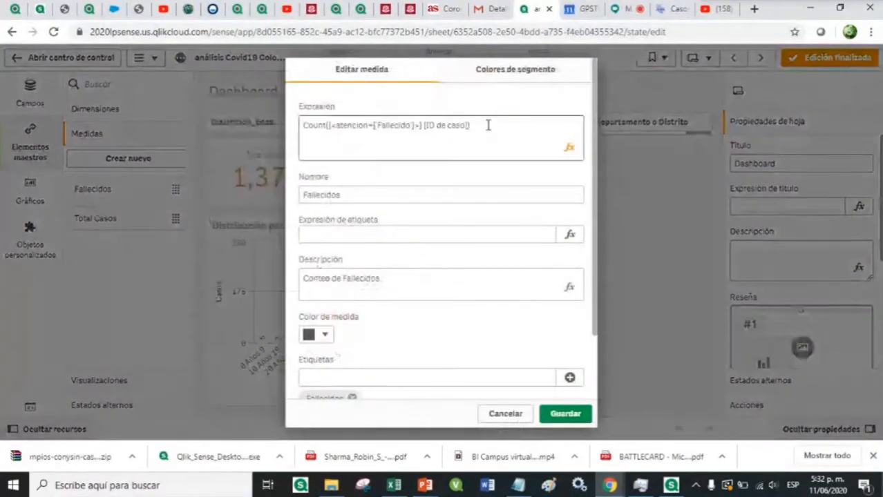
drag(487, 124, 436, 126)
key(ctrl+a)
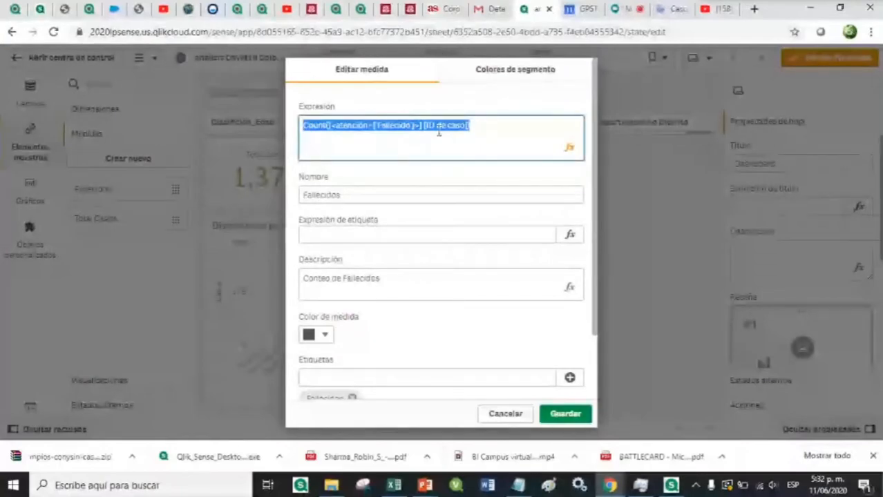
click(486, 123)
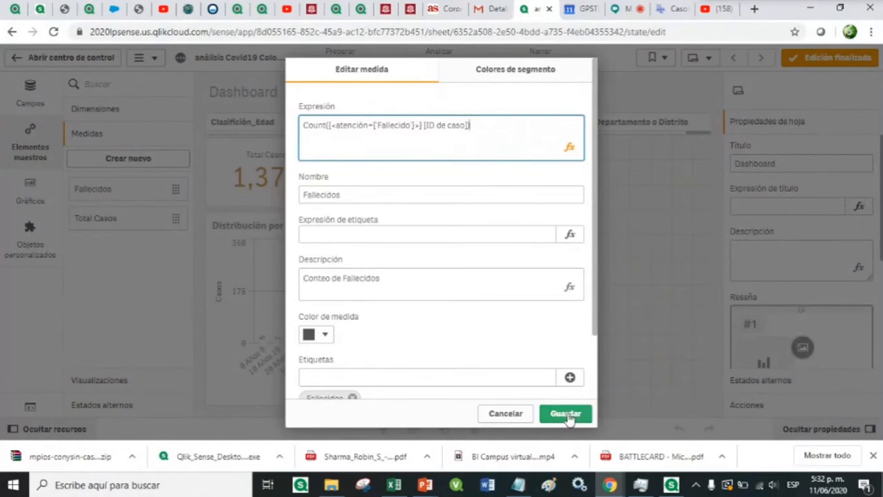
drag(597, 332, 594, 371)
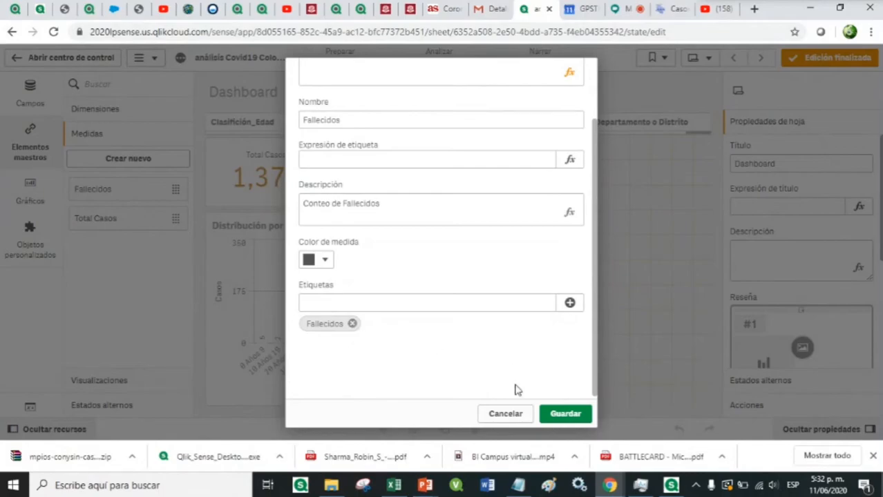
click(567, 414)
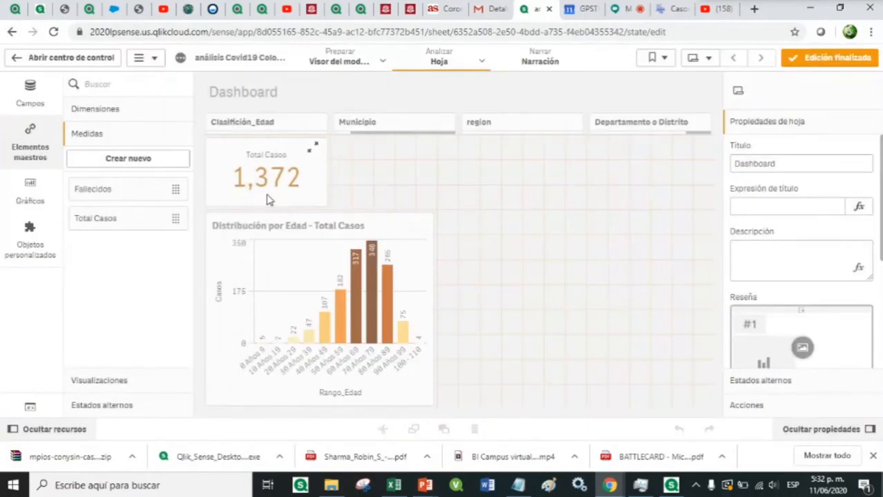
Add a KPI beside the Total Casos KPI and assign it the Fallecidos master measure
click(29, 197)
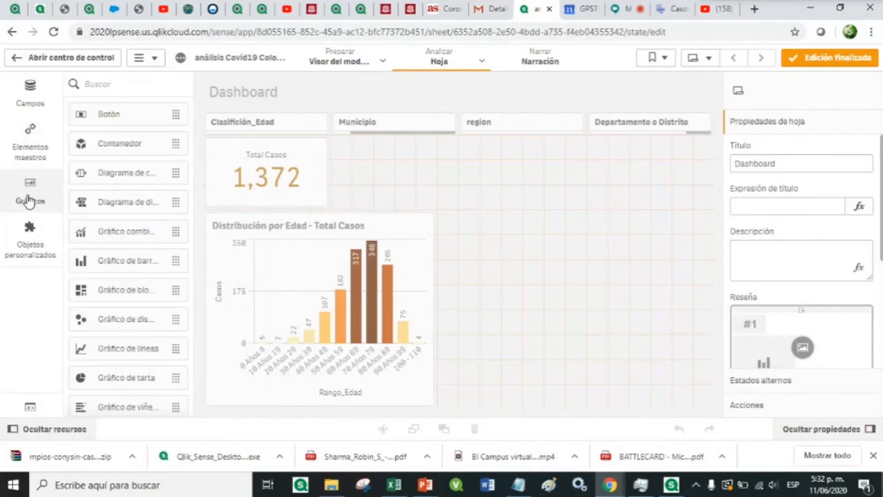
scroll(131, 228, down, 3)
drag(124, 382, 405, 174)
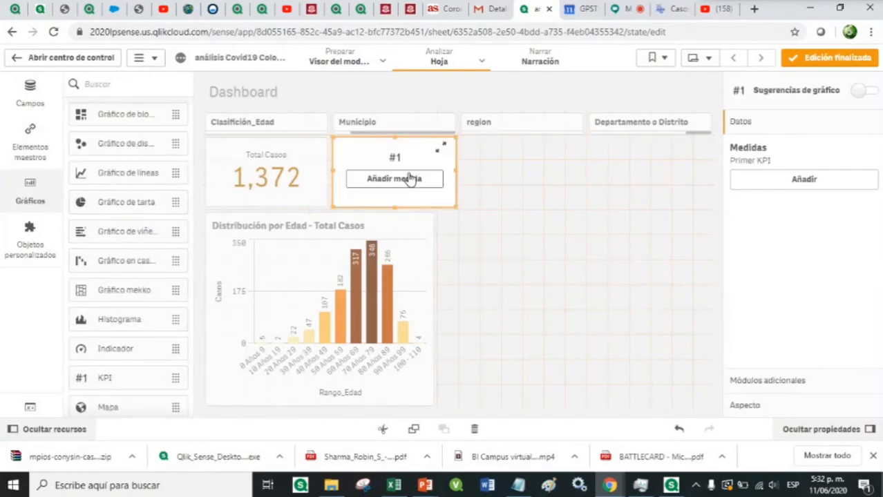
click(390, 185)
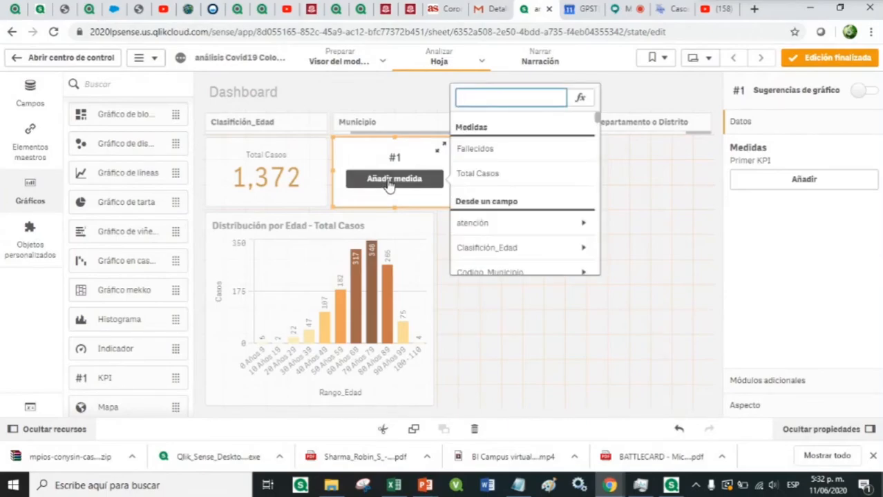
click(475, 152)
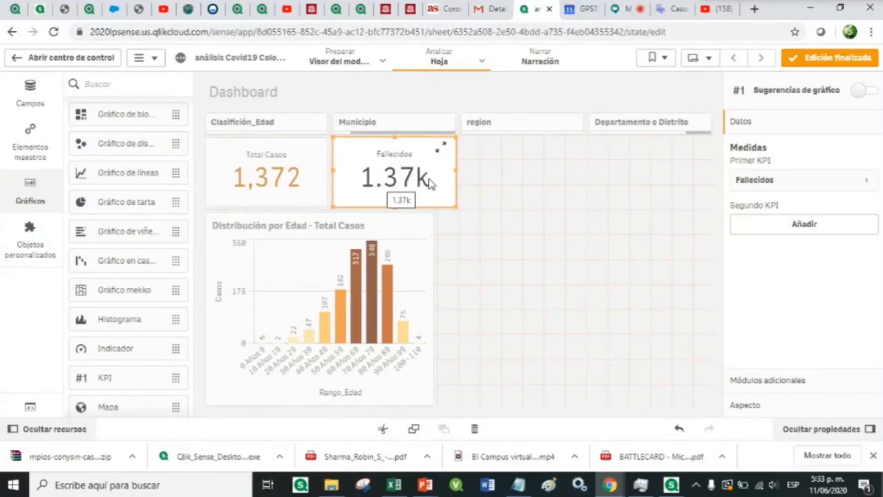
Set the number format of the new KPI's Fallecidos measure to Número
click(840, 191)
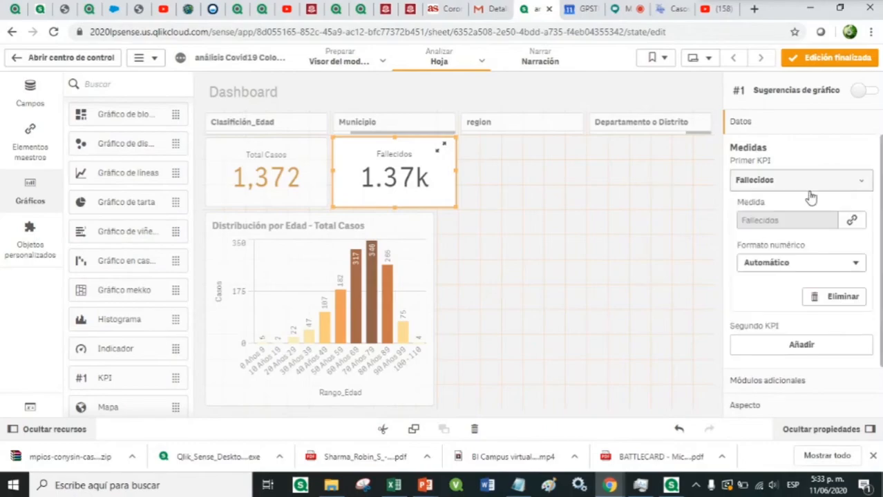
click(769, 270)
click(767, 288)
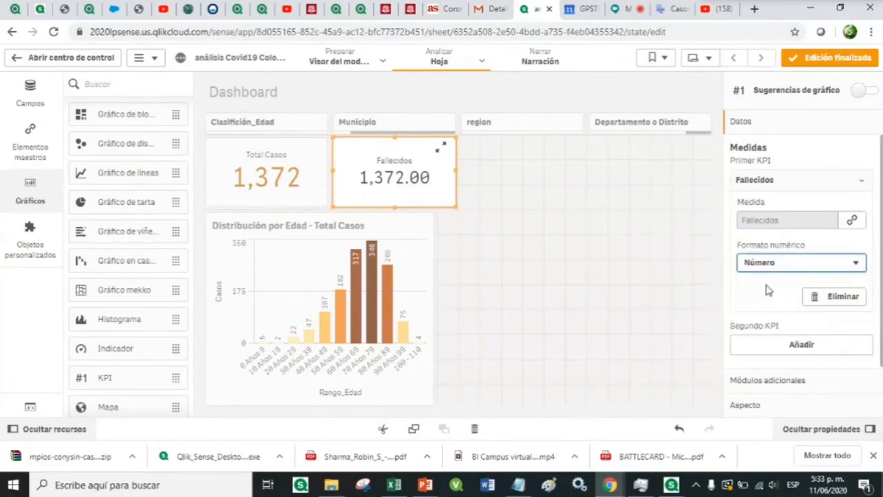
Set the Fallecidos KPI's number format to 1,000, finish editing the sheet and clear the atención selection
click(765, 329)
click(756, 343)
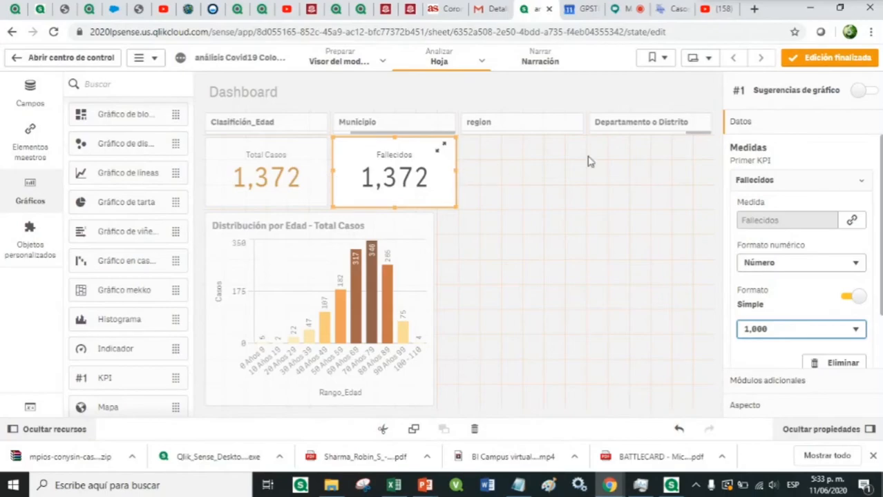
click(856, 57)
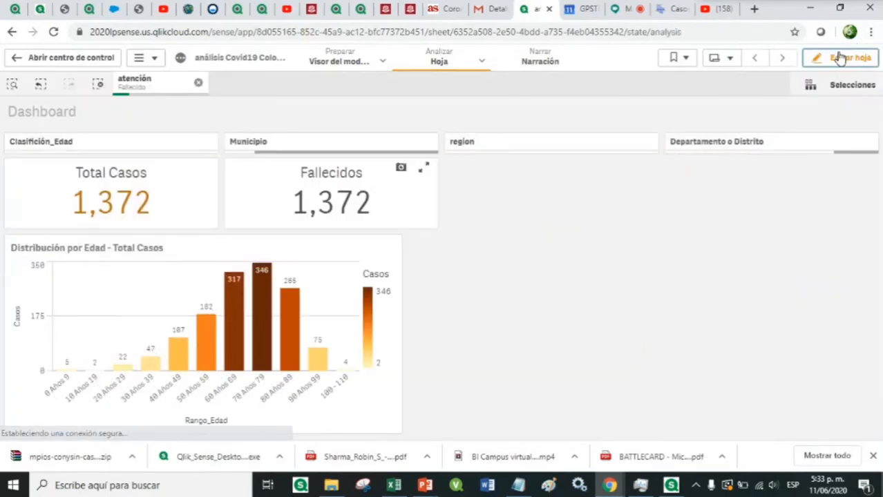
click(198, 83)
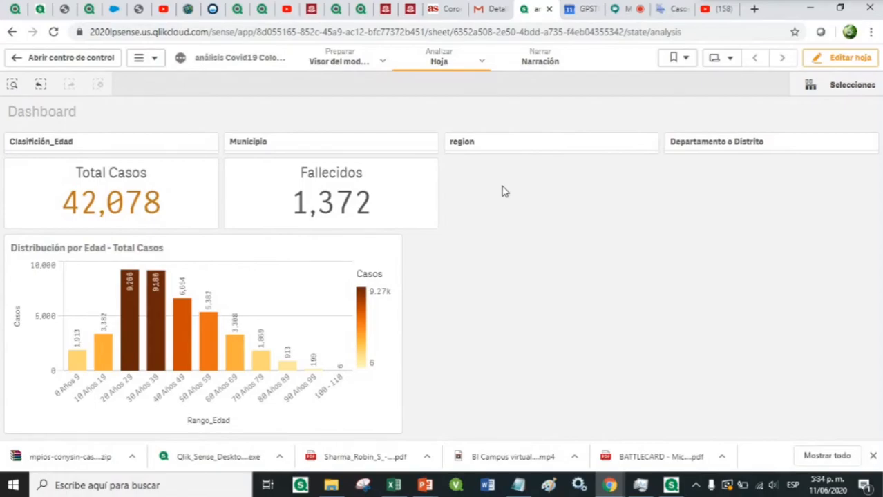
Filter Departamento o Distrito by Antioquia to examine the KPIs and age chart, and deselect it again
click(688, 150)
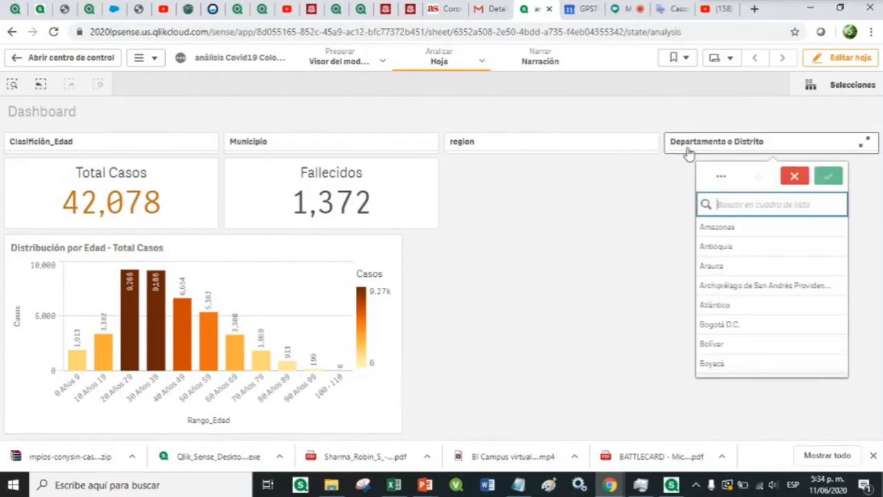
click(725, 247)
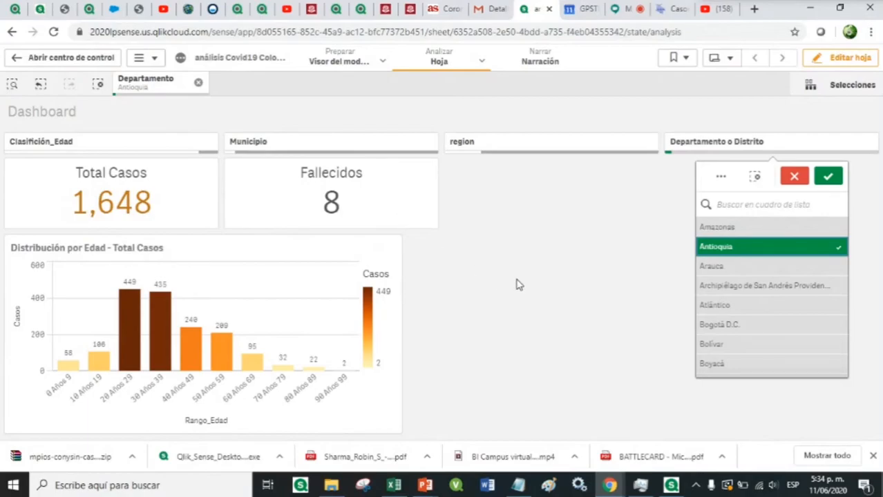
click(726, 254)
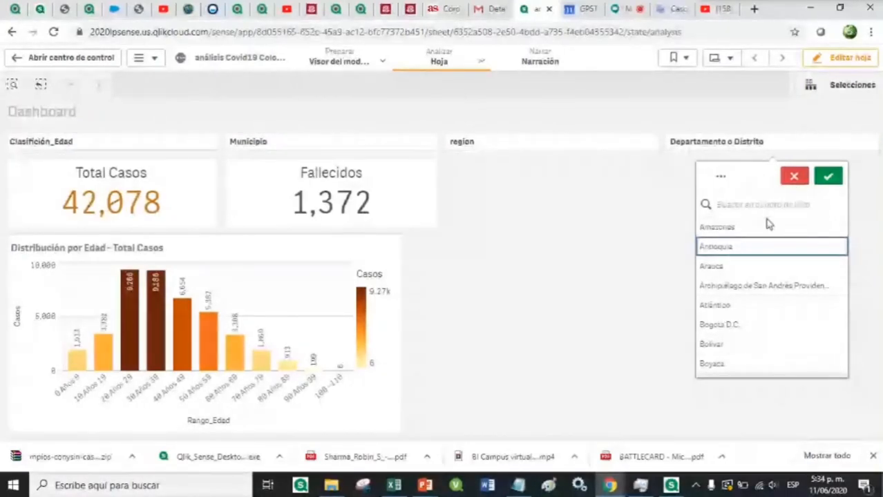
Examine the KPIs with every Departamento o Distrito value matching B* selected, and clear that selection
click(725, 204)
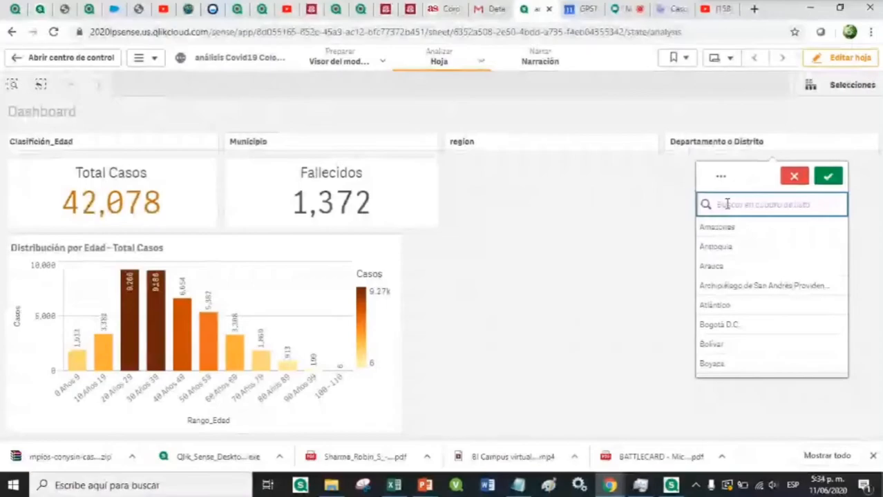
text(Bo)
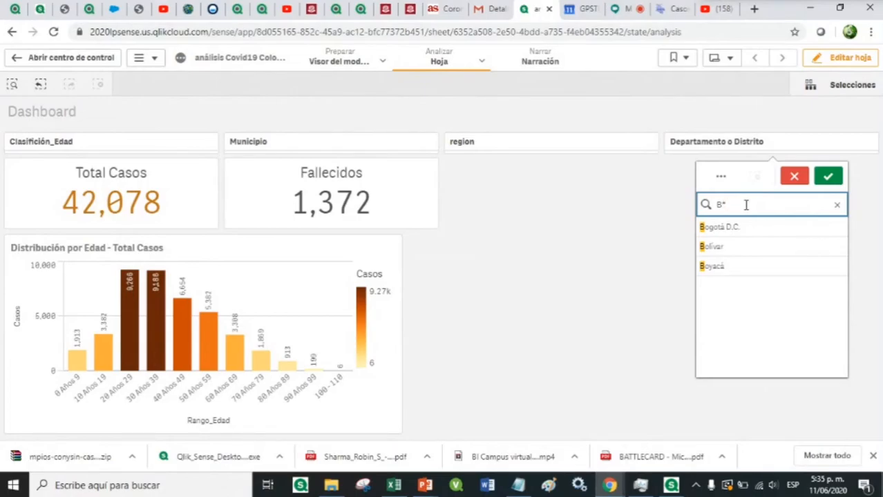
key(Return)
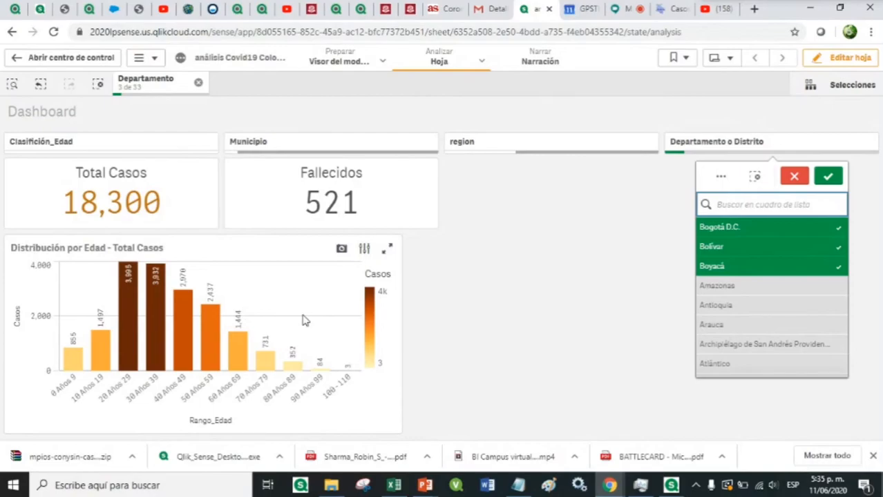
click(198, 83)
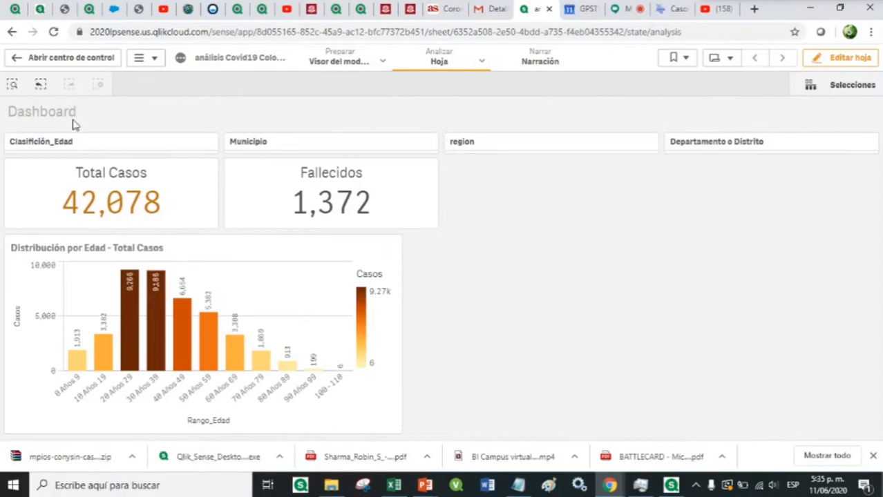
Search the app's data for "re", select Recuperado in the atención field and close the search
click(11, 85)
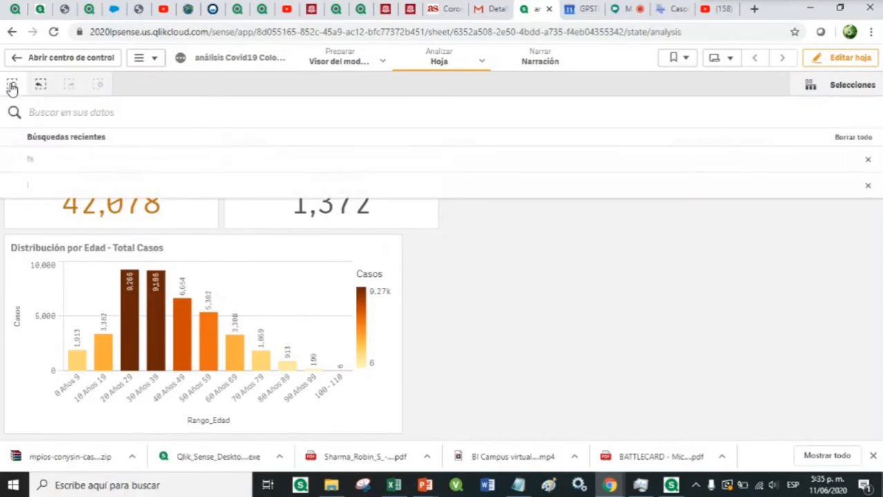
text(re)
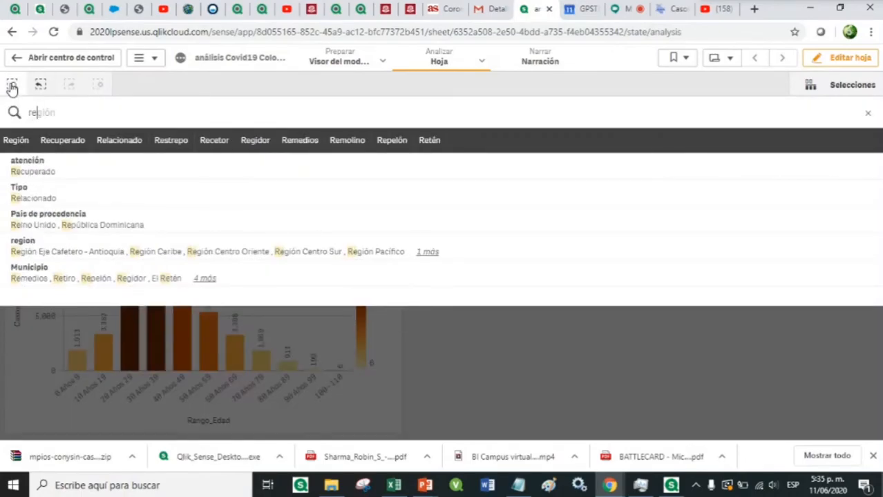
click(38, 173)
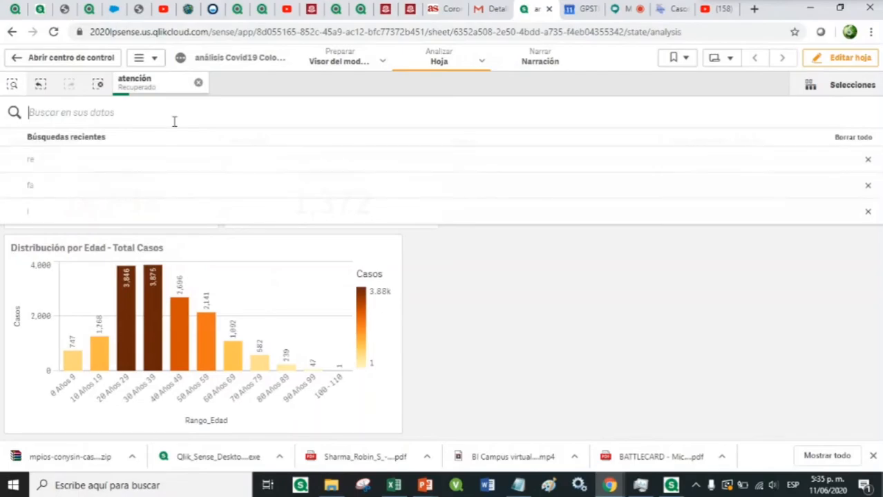
click(225, 86)
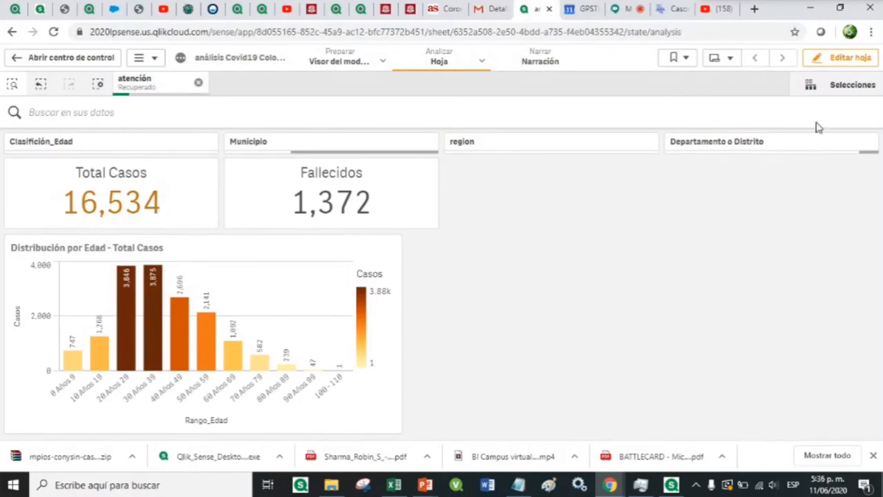
Start a new master measure with the set expression Count({<atención={'Recuperado'}>} [ID de caso]) based on the current selection, and apply the expression
click(815, 61)
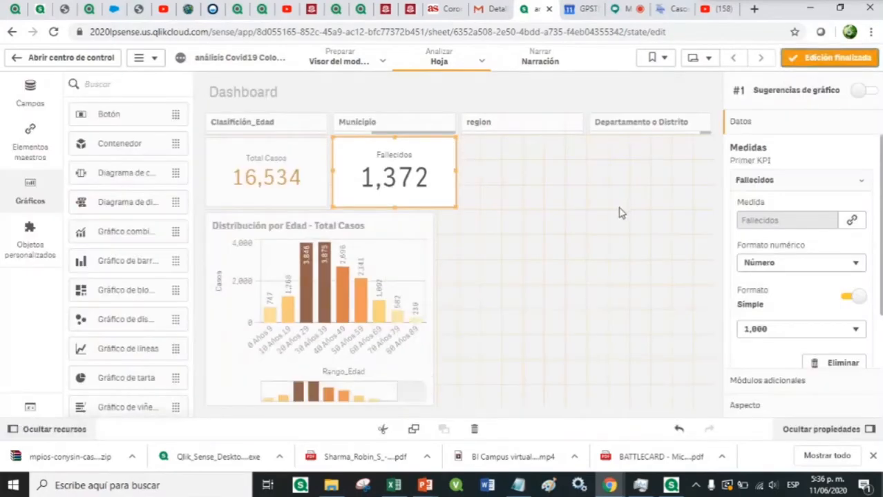
click(25, 150)
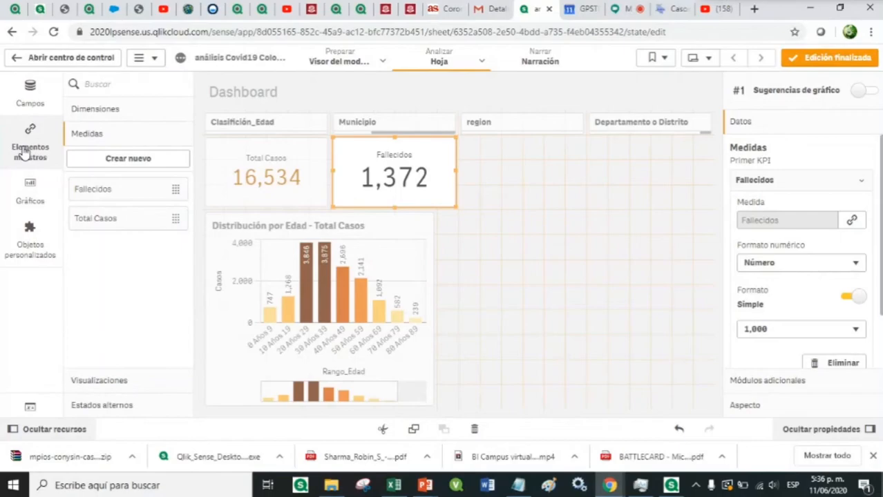
click(139, 165)
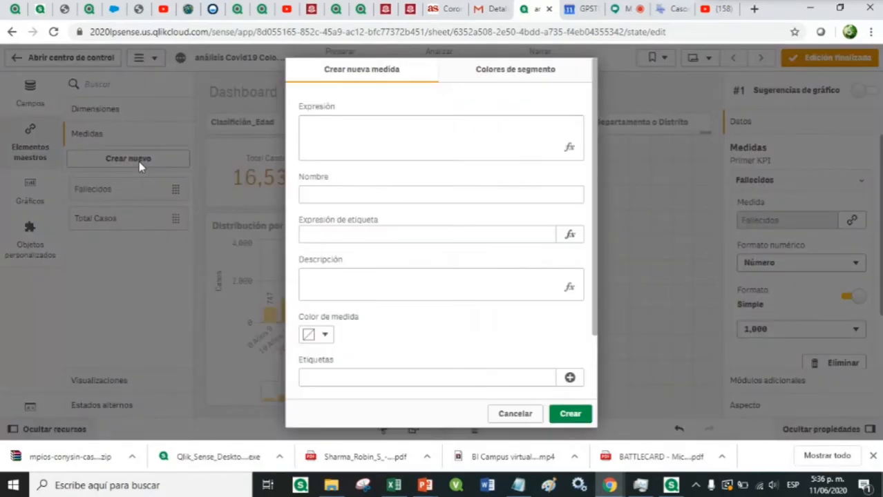
click(570, 147)
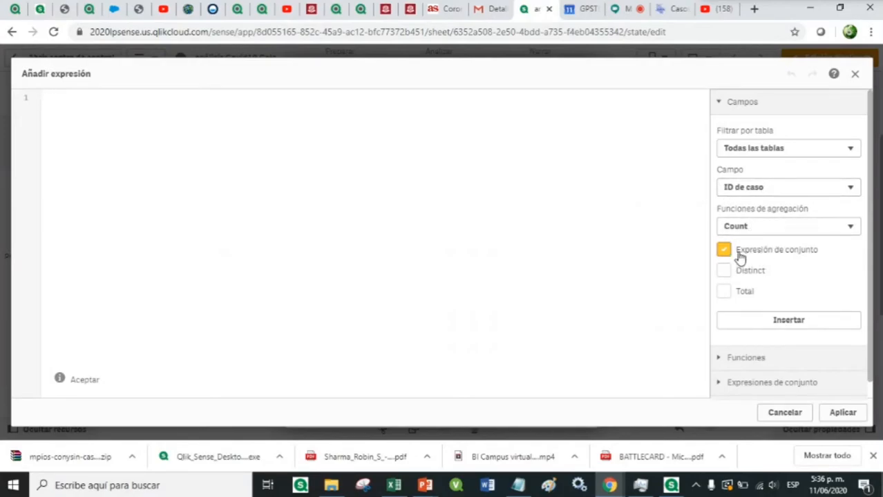
click(768, 323)
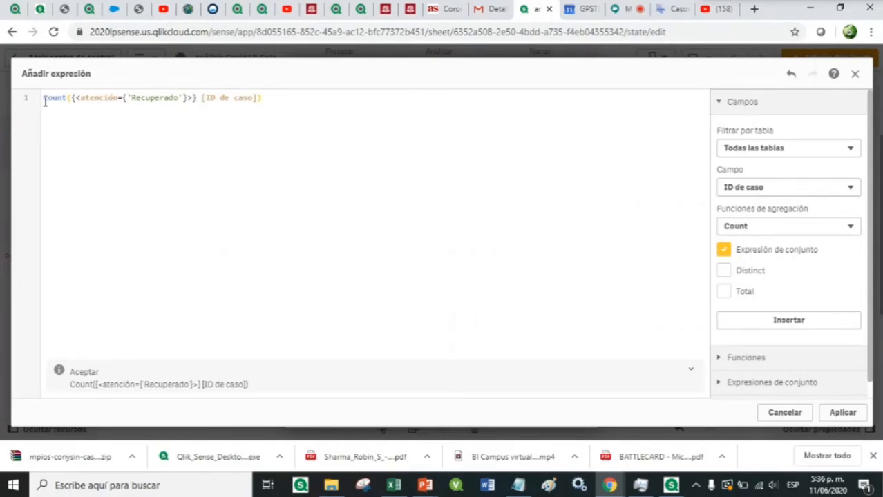
drag(196, 97, 266, 93)
click(194, 97)
drag(125, 97, 188, 97)
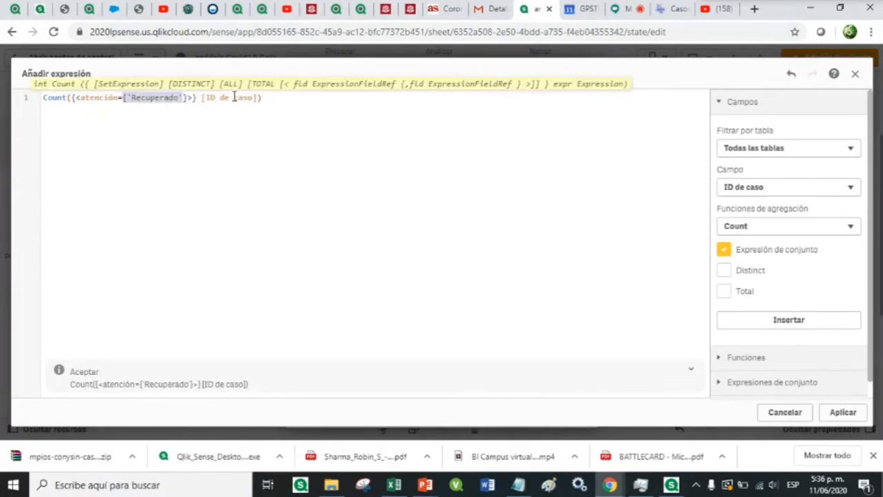
click(276, 97)
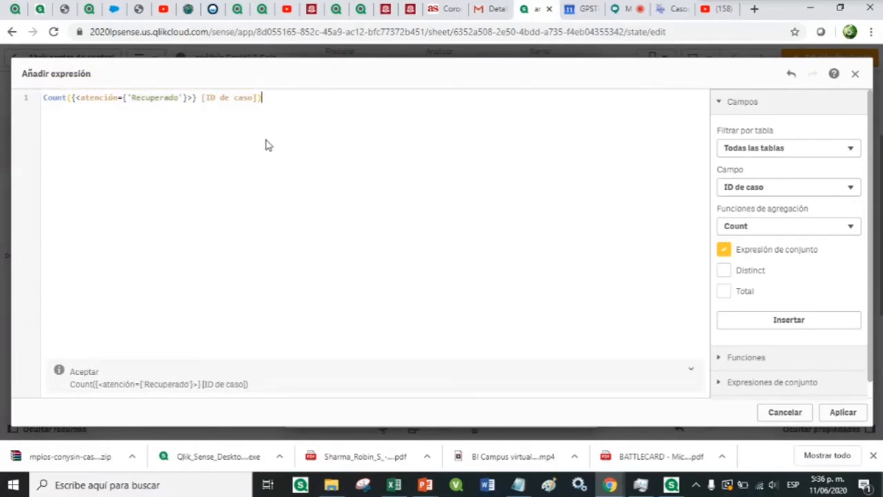
click(842, 414)
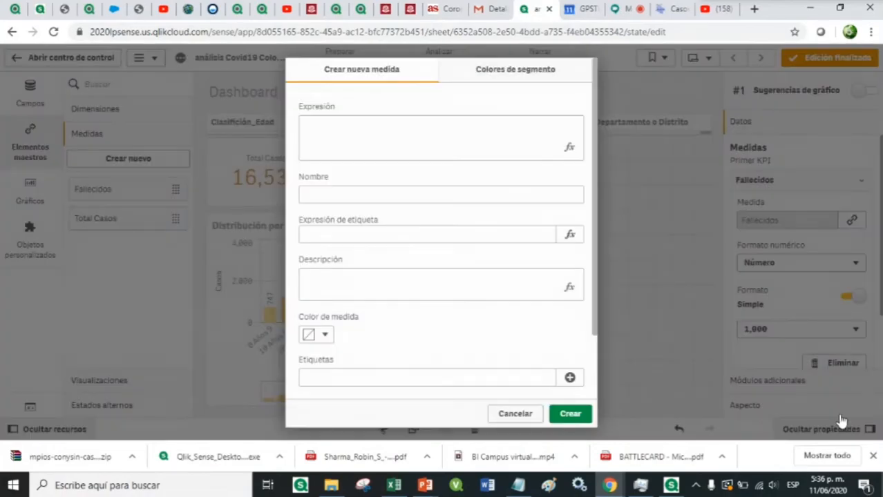
Name the new master measure Recuperados, tag it Recuperados and create it
click(320, 194)
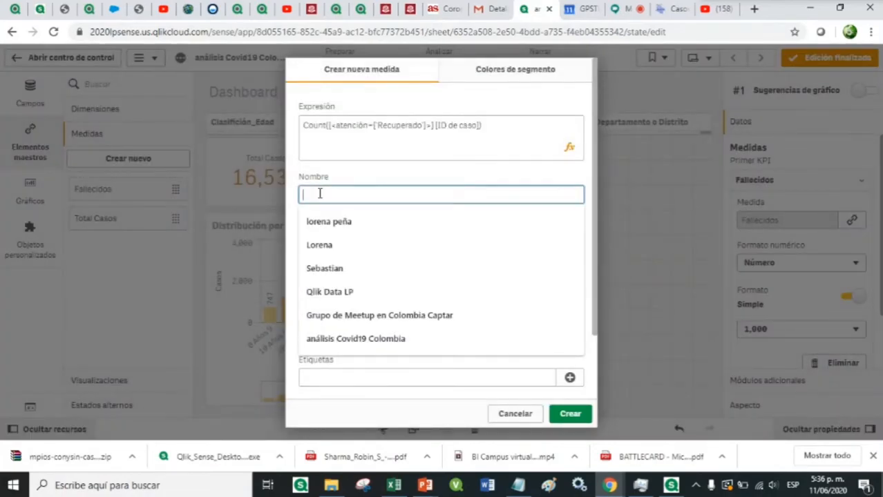
text(Recuperados)
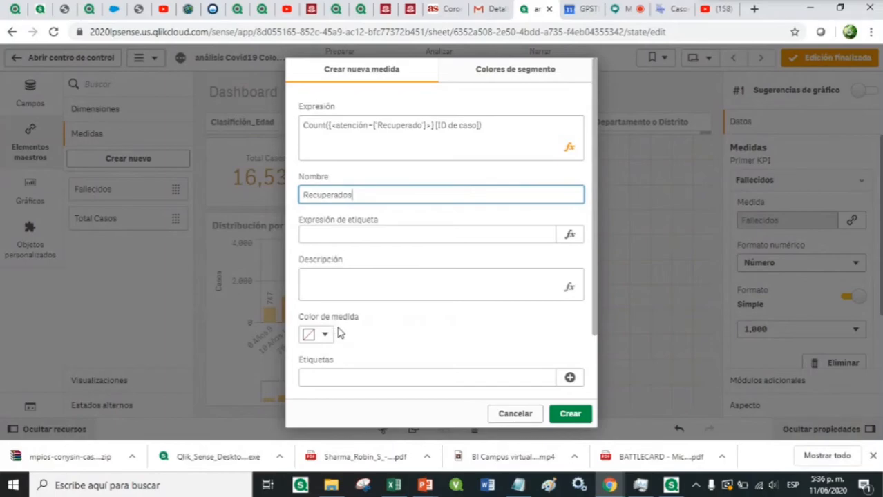
click(346, 374)
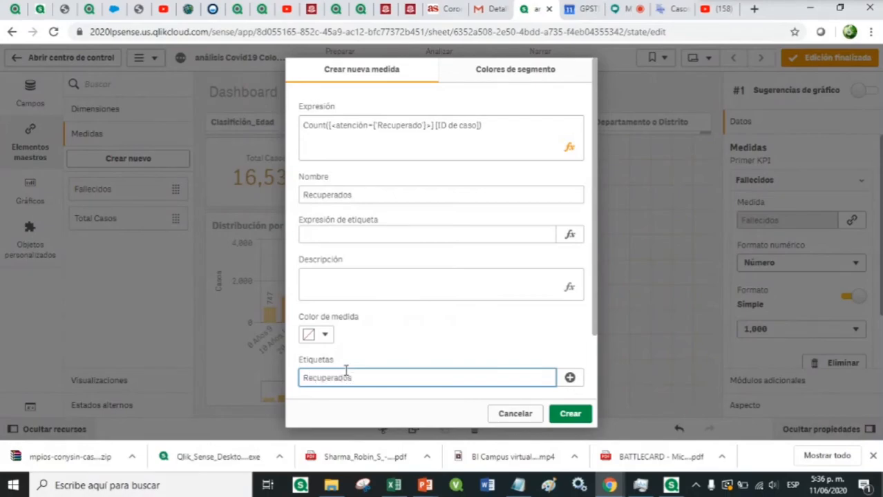
click(569, 414)
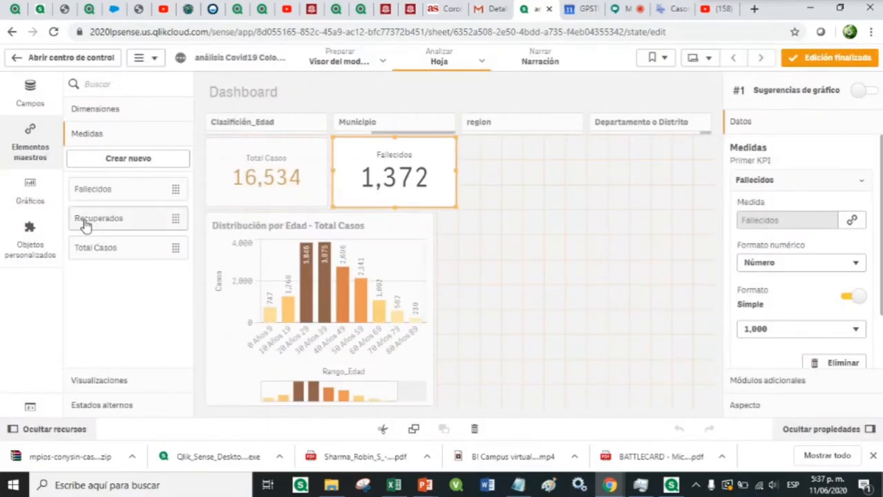
Add a KPI beside the Fallecidos KPI with the Recuperados master measure, and shrink it to match the other KPIs
click(28, 187)
scroll(131, 319, down, 2)
scroll(132, 319, down, 2)
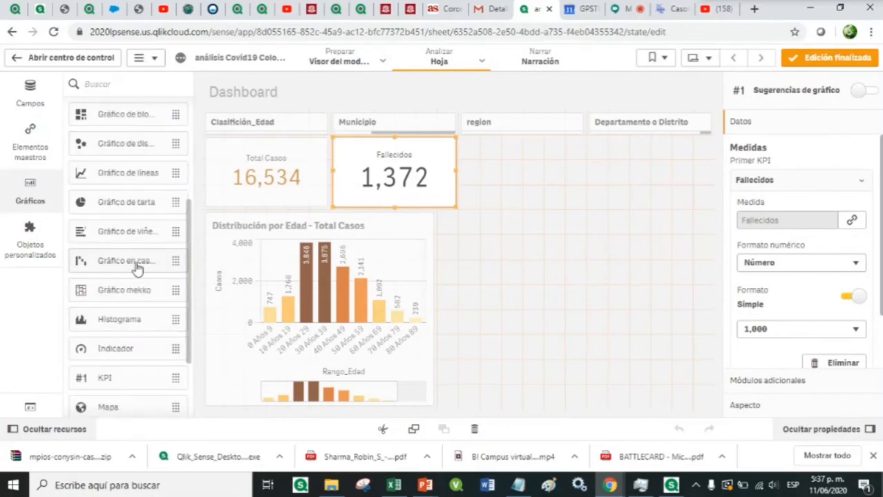
drag(121, 378, 529, 174)
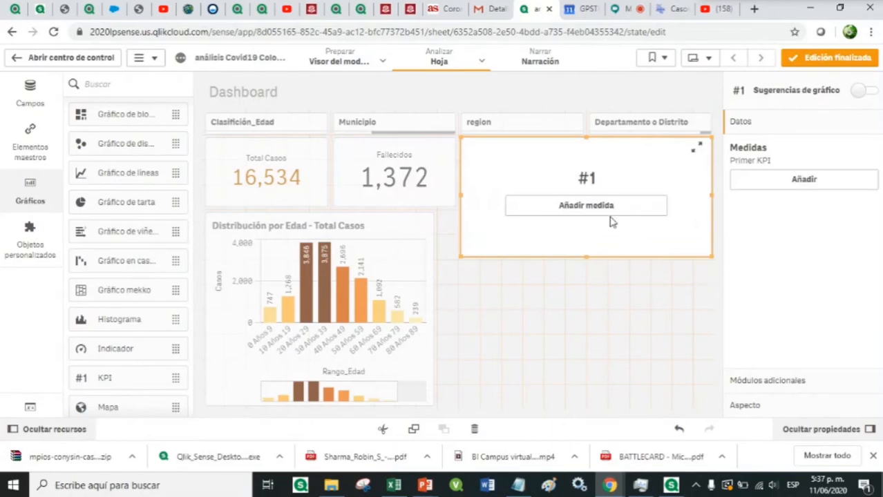
click(586, 205)
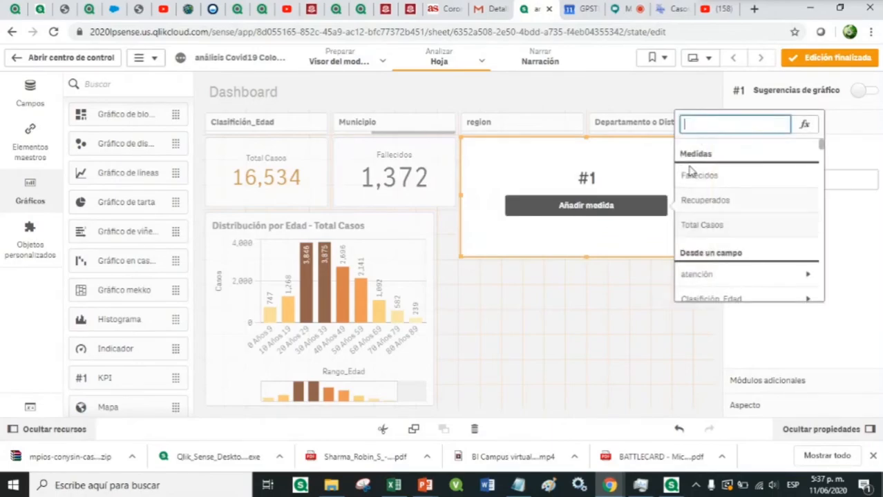
click(703, 201)
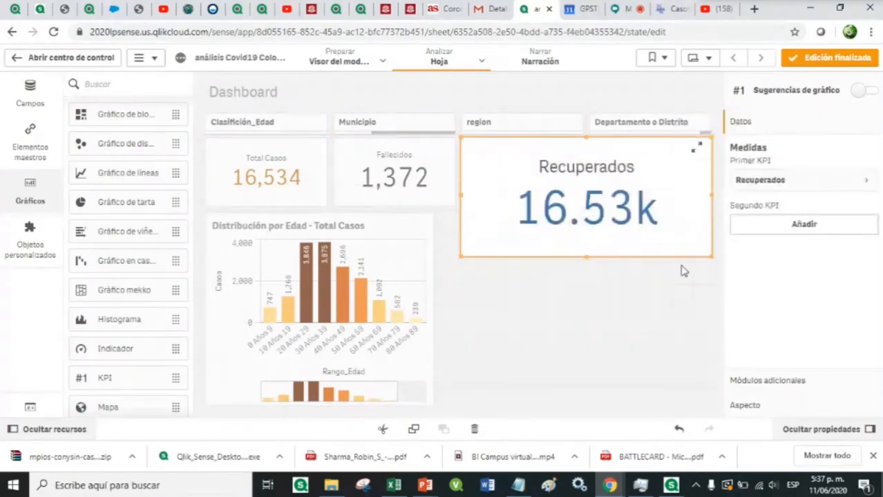
drag(711, 255, 582, 202)
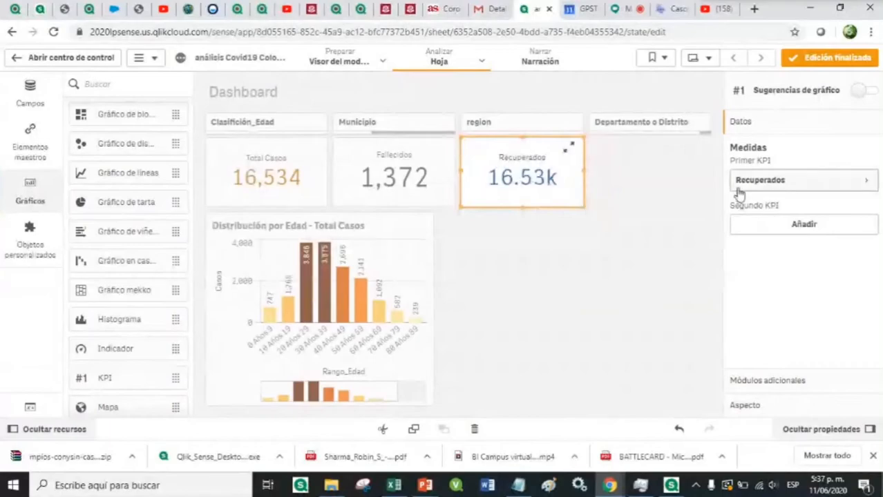
Format the Recuperados KPI as Número with the 1,000 pattern, finish editing the sheet and clear the atención selection
click(797, 182)
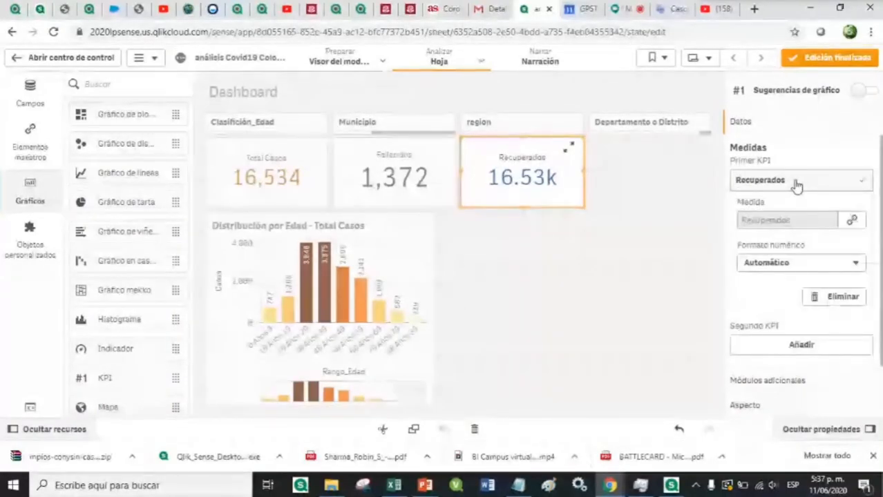
click(794, 263)
click(758, 293)
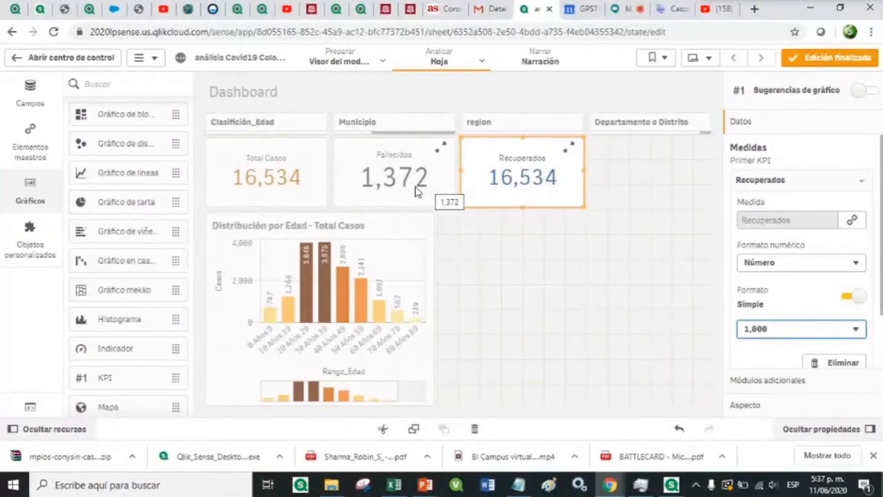
click(829, 58)
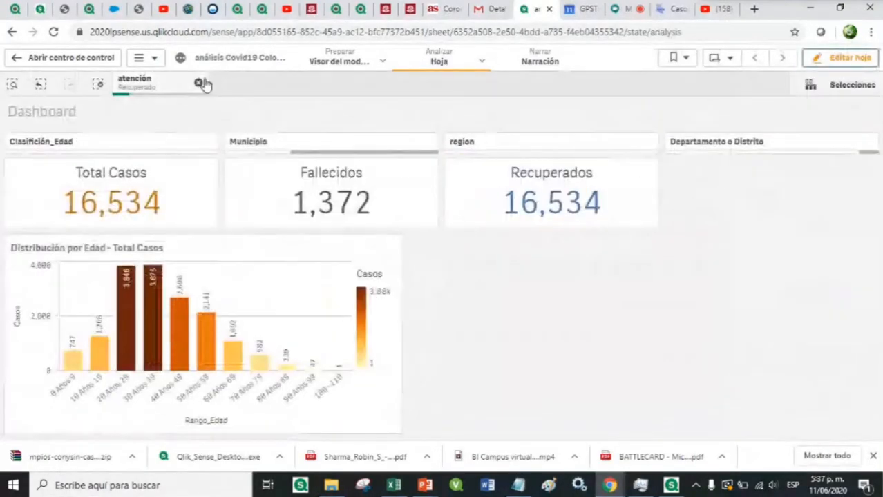
click(200, 83)
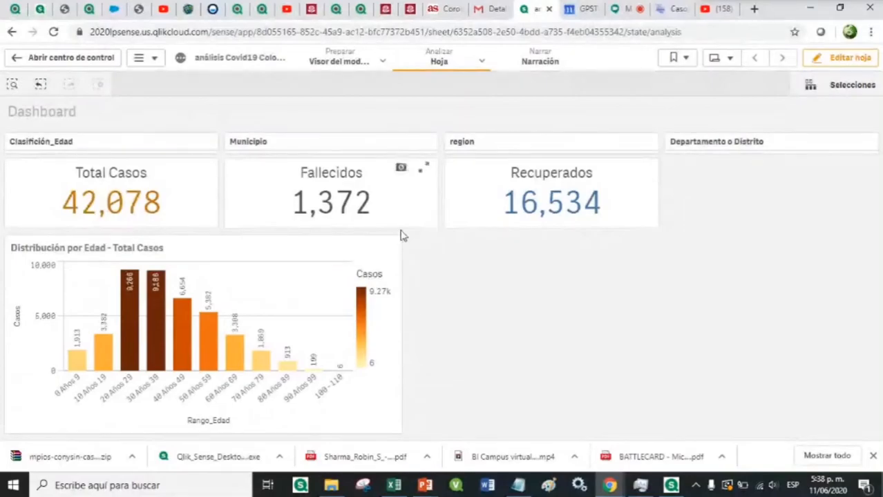
Search the data for est, select the value En estudio in the Tipo field, and close the search
click(12, 85)
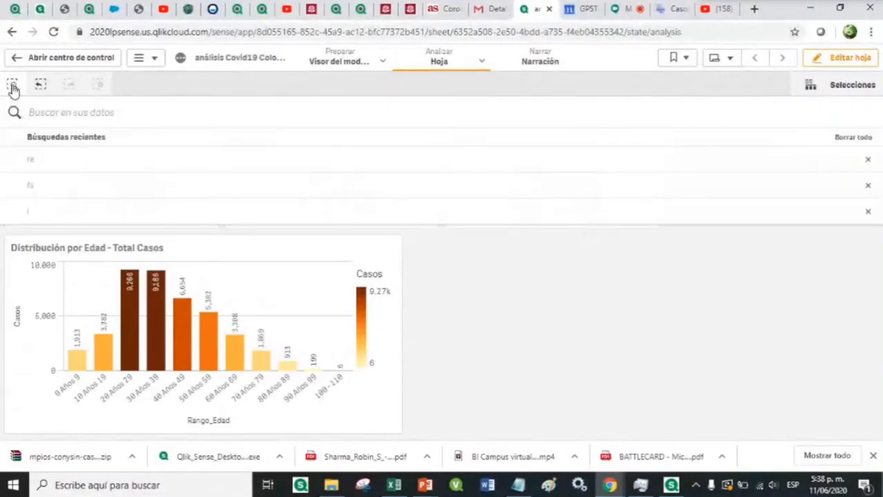
text(est)
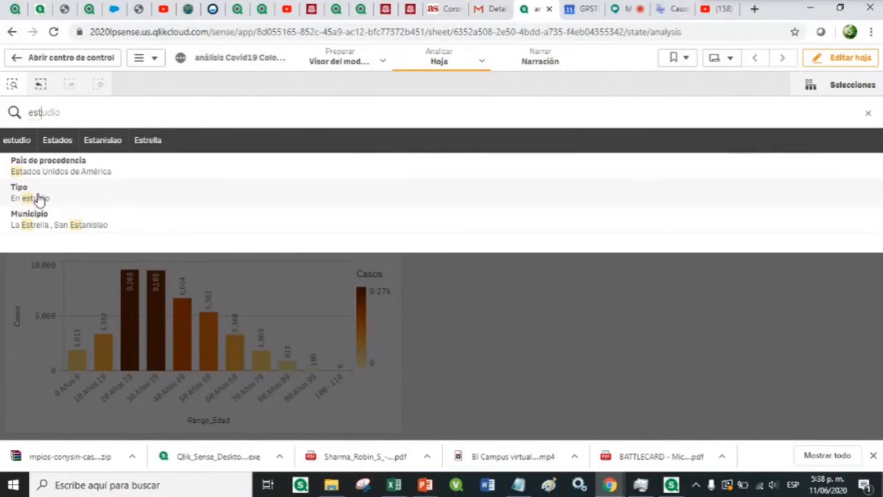
click(39, 198)
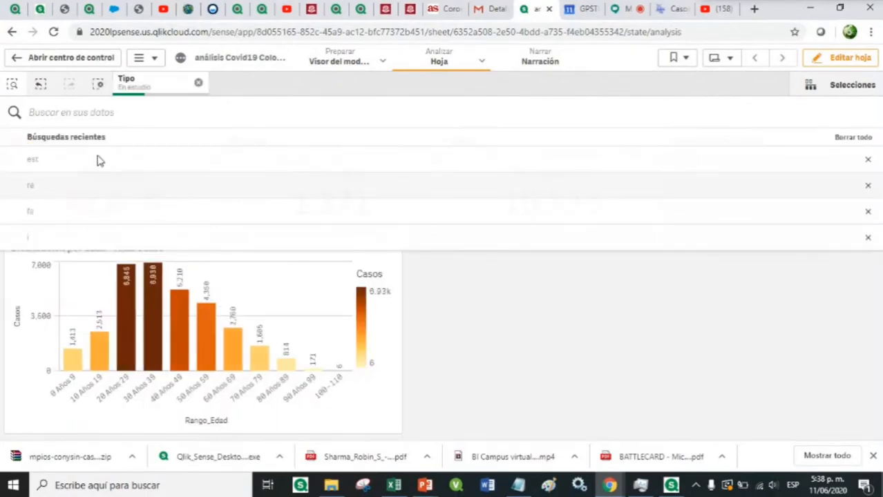
click(14, 86)
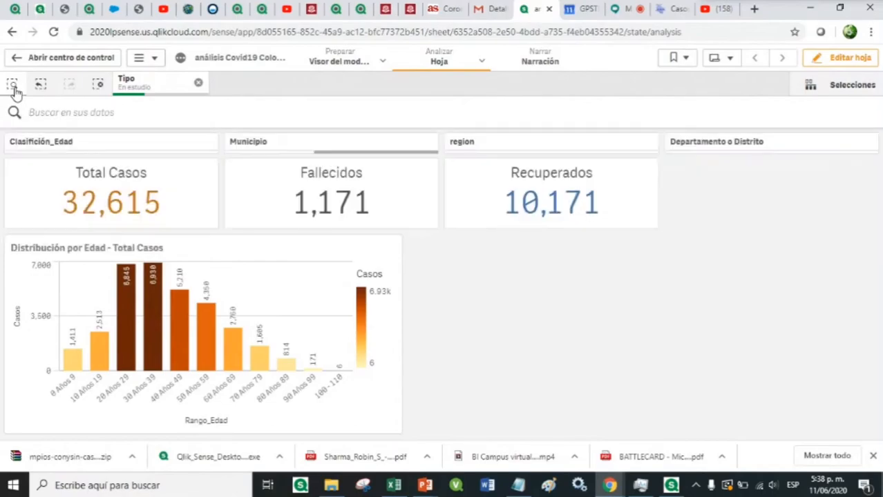
Edit the sheet and start a new master measure with the expression Count({<Tipo={'En estudio'}>} [ID de caso]) based on the current selection
click(828, 61)
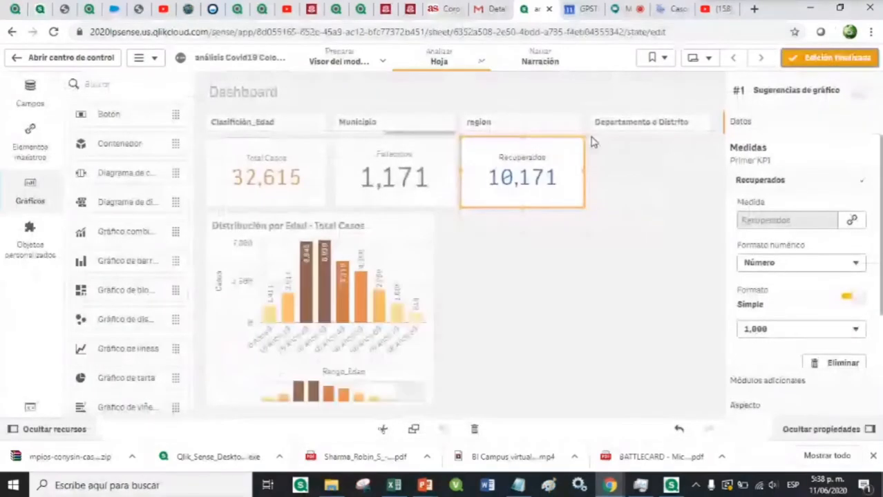
click(31, 151)
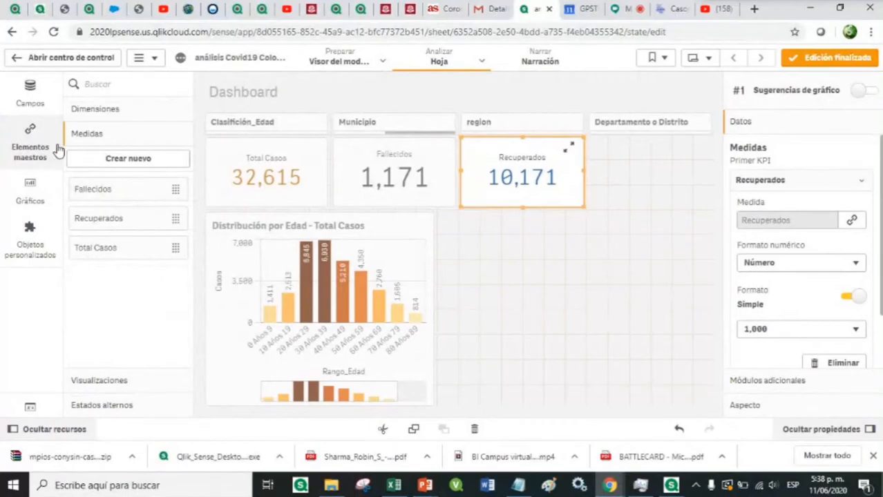
click(128, 159)
click(339, 132)
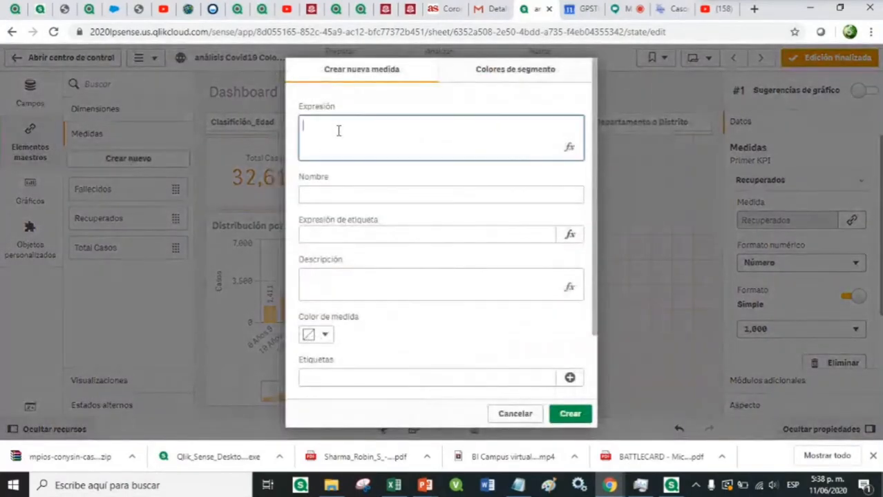
click(569, 147)
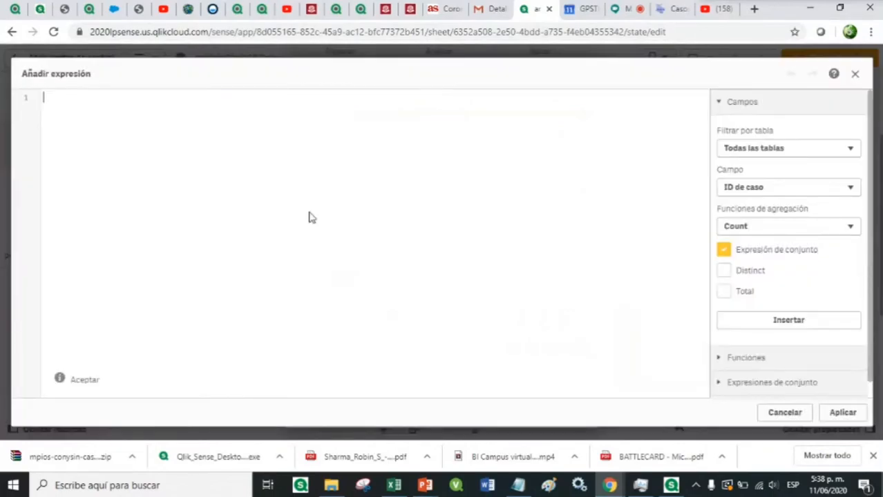
click(788, 322)
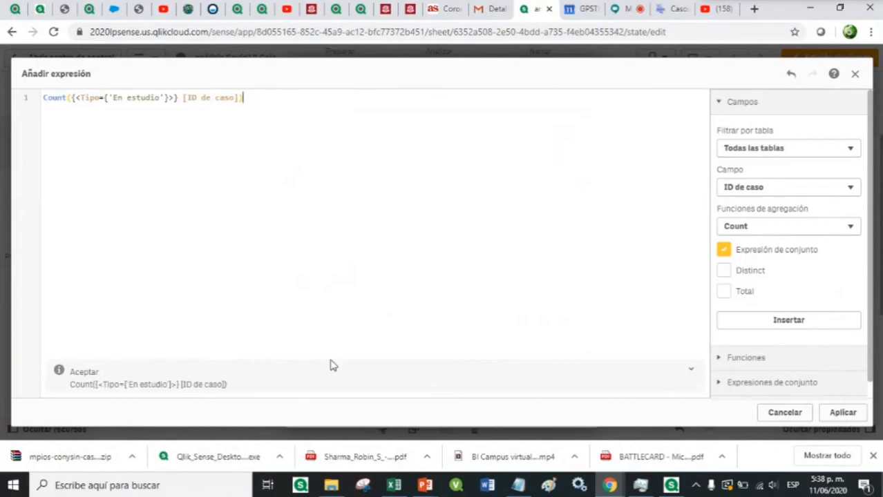
click(843, 412)
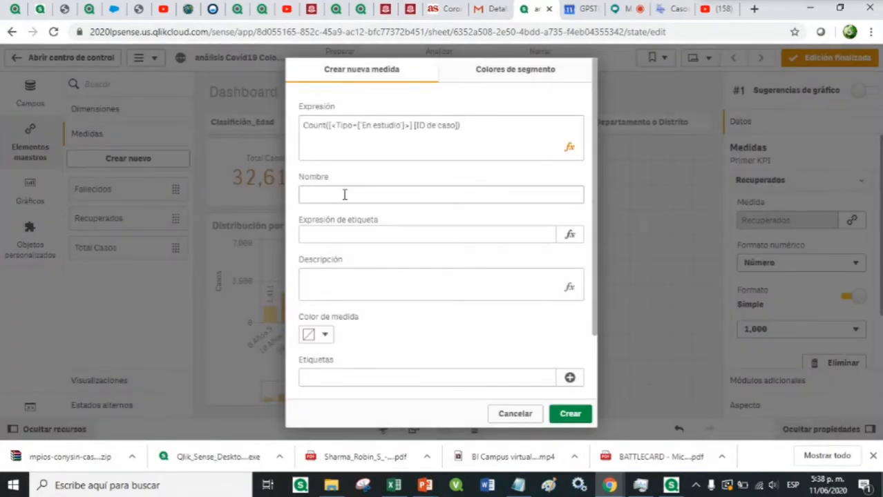
Name the new master measure En Estudio, tag it En Estudio and create it
click(330, 197)
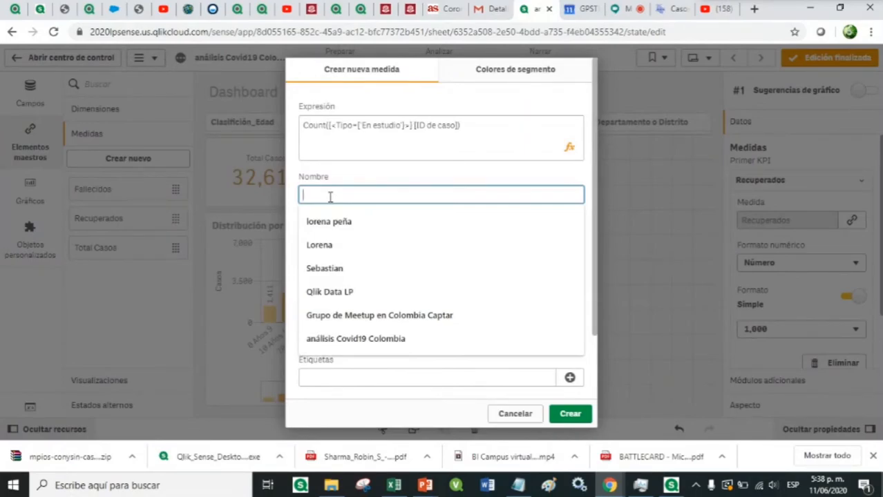
text(En Est)
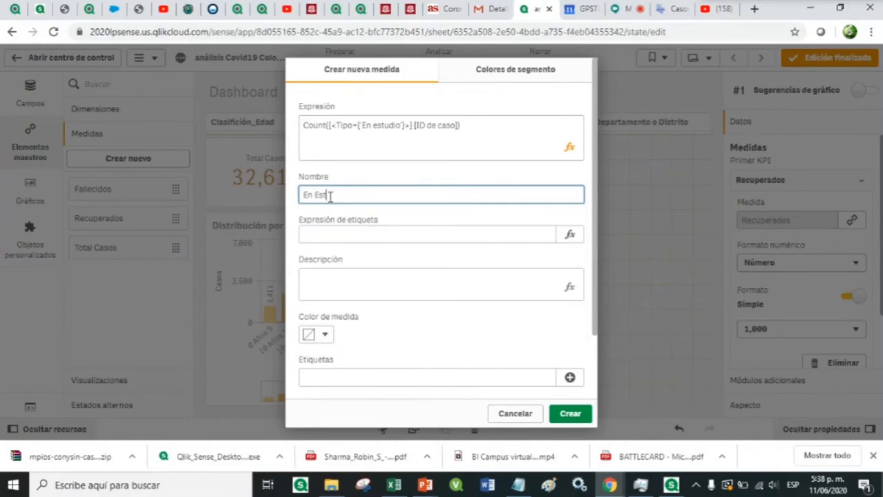
text(udio)
click(346, 376)
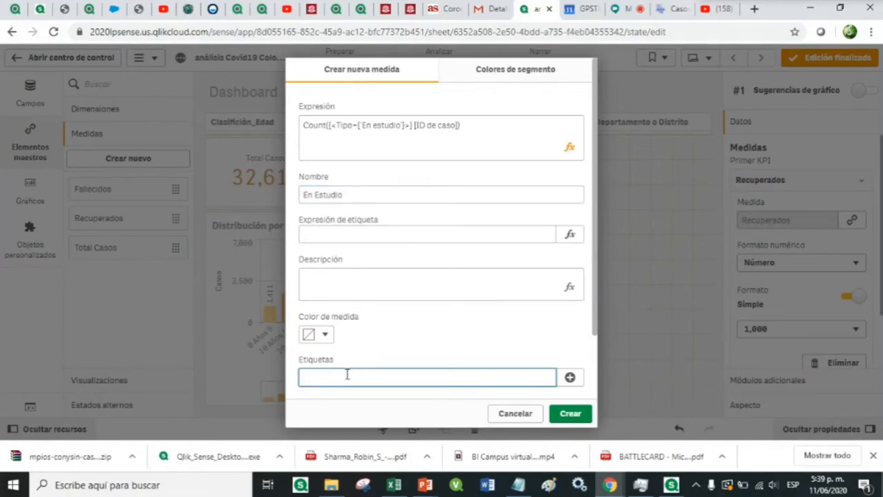
text(En Estudio)
click(568, 415)
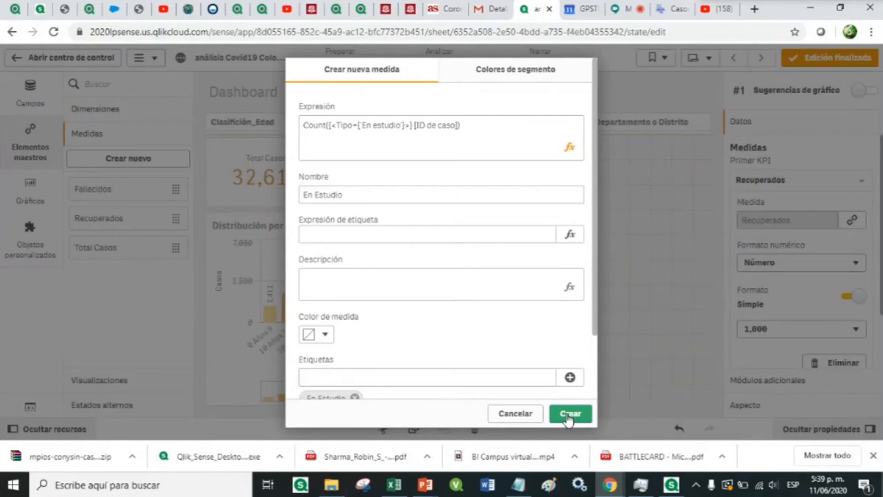
click(568, 417)
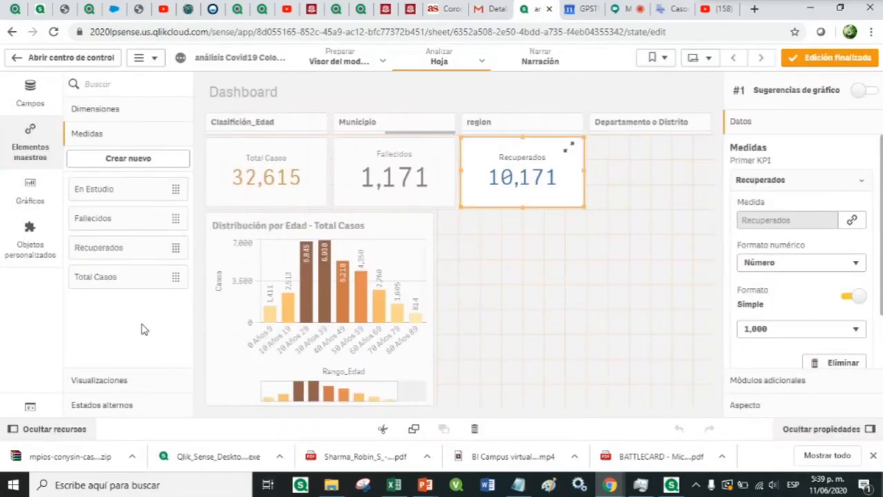
Add a KPI beside the Recuperados KPI, under the Departamento o Distrito filter, with the En Estudio master measure
click(27, 197)
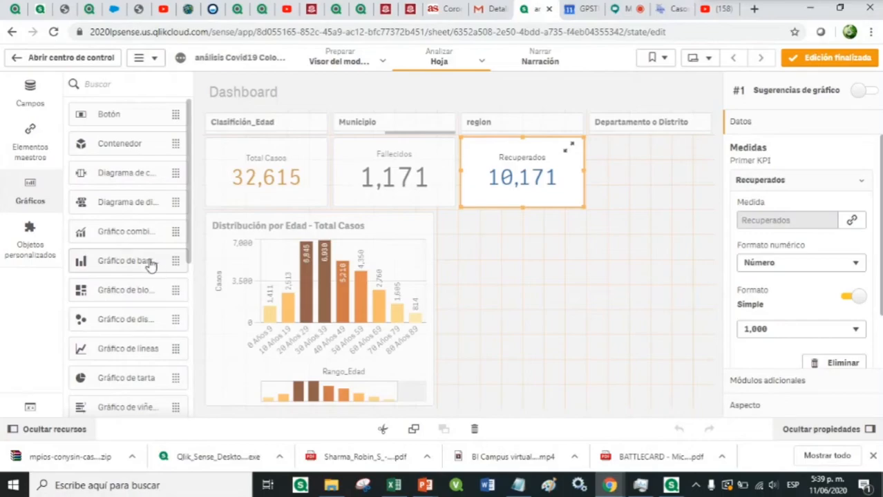
scroll(148, 290, down, 5)
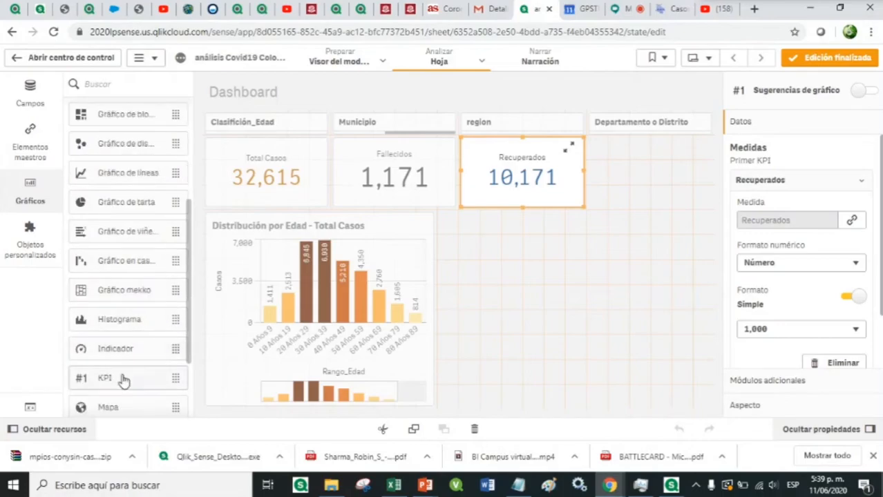
drag(123, 381, 650, 251)
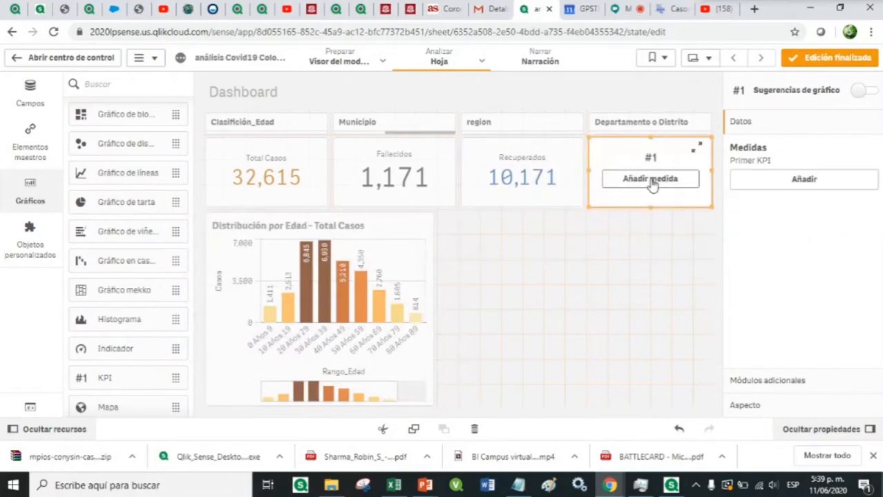
click(651, 181)
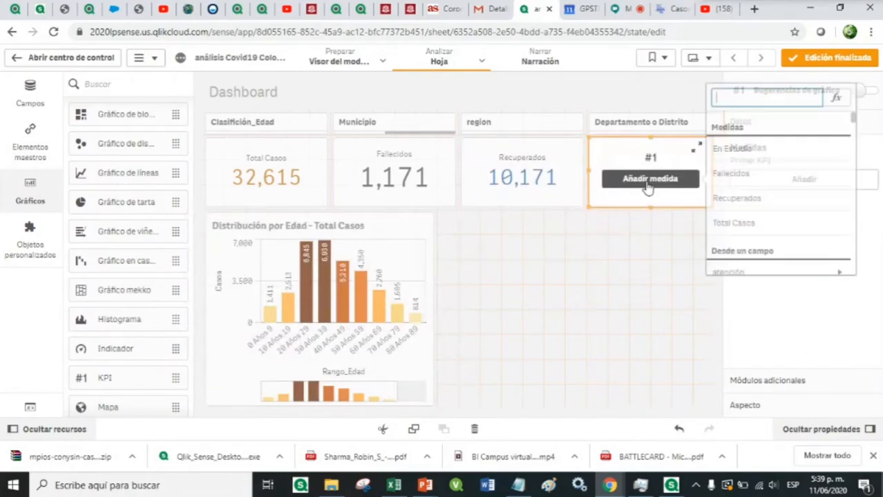
click(760, 150)
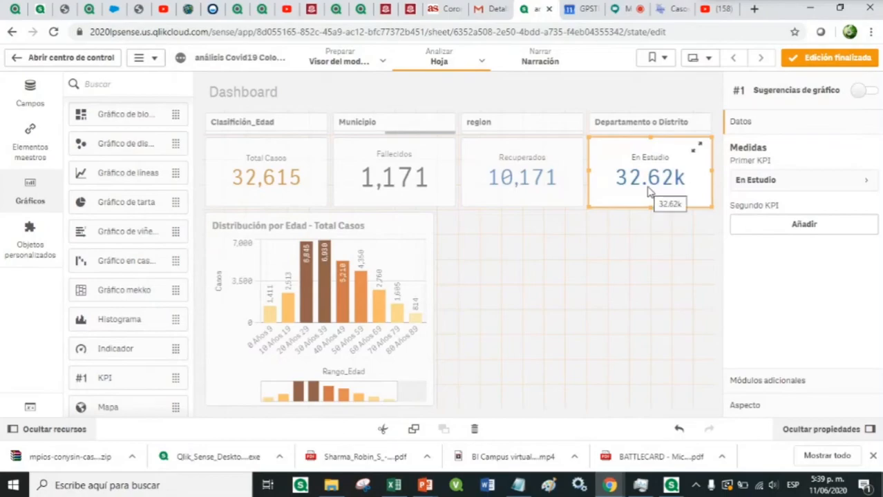
Format the En Estudio KPI as Número with the 1,000 pattern, finish editing the sheet and clear the Tipo selection
click(760, 180)
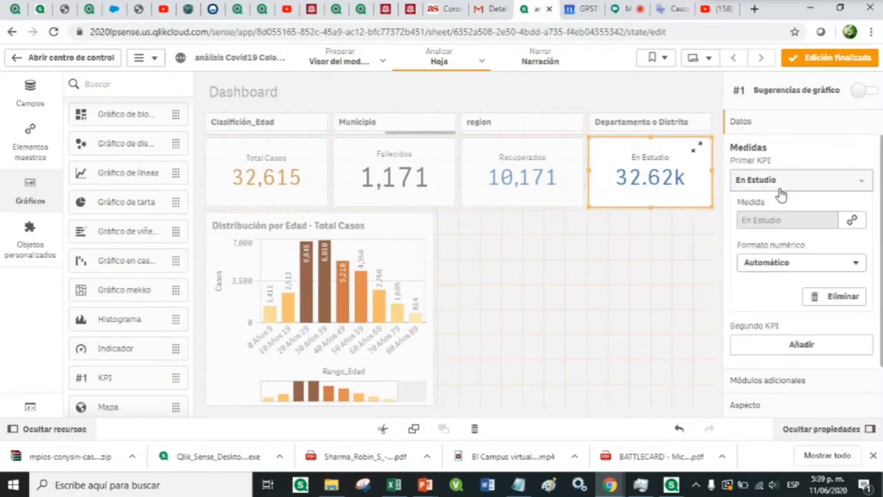
click(765, 266)
click(763, 290)
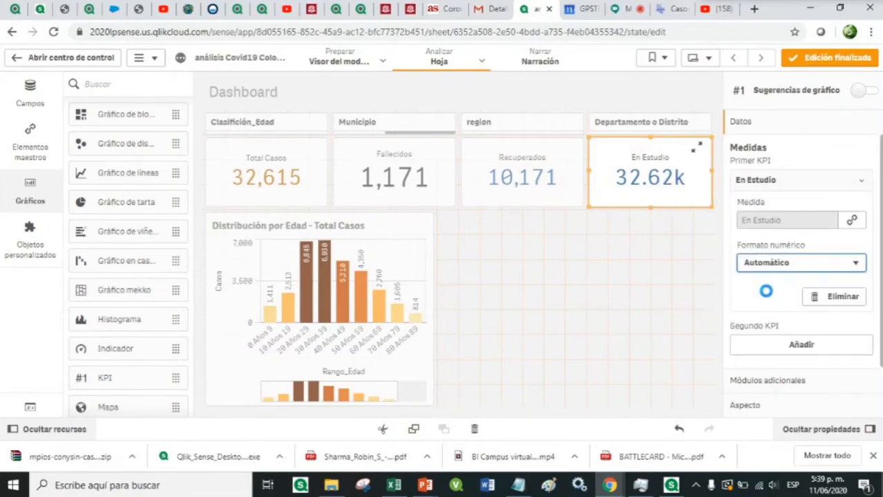
click(759, 329)
click(758, 344)
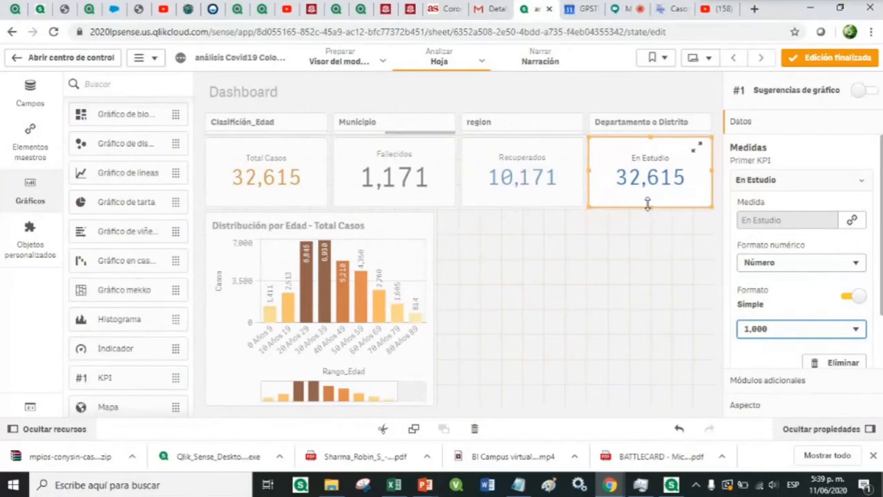
click(796, 61)
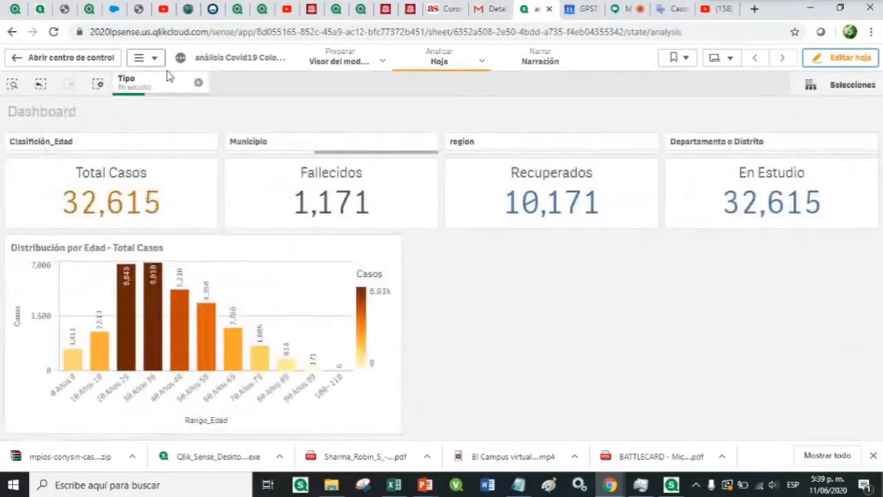
click(198, 83)
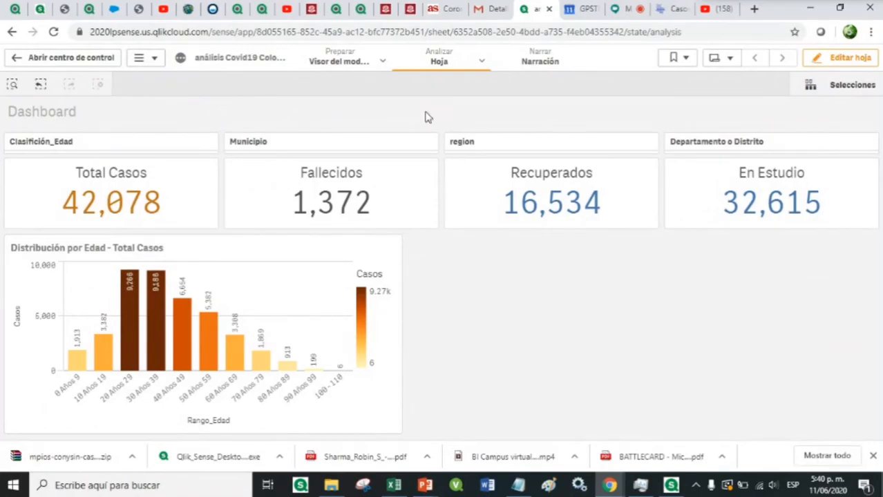
Filter the dashboard by the department Chocó to check the KPIs and age chart, and clear the selection
click(698, 149)
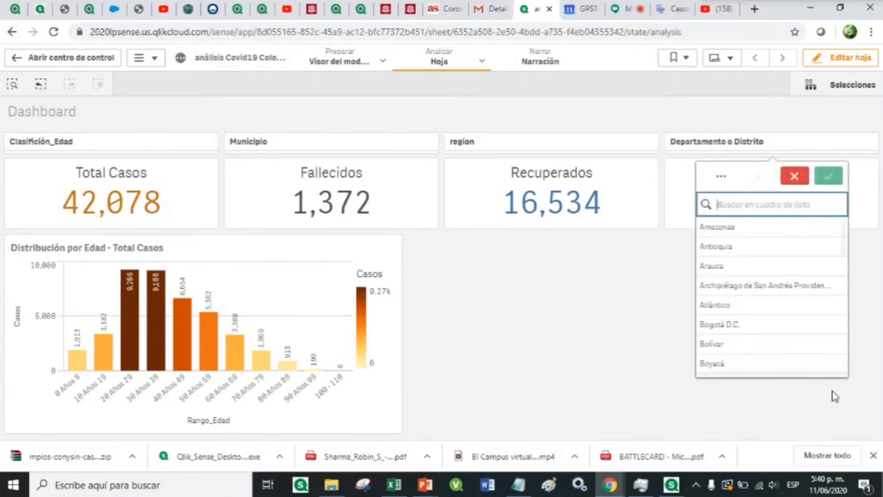
scroll(733, 304, down, 3)
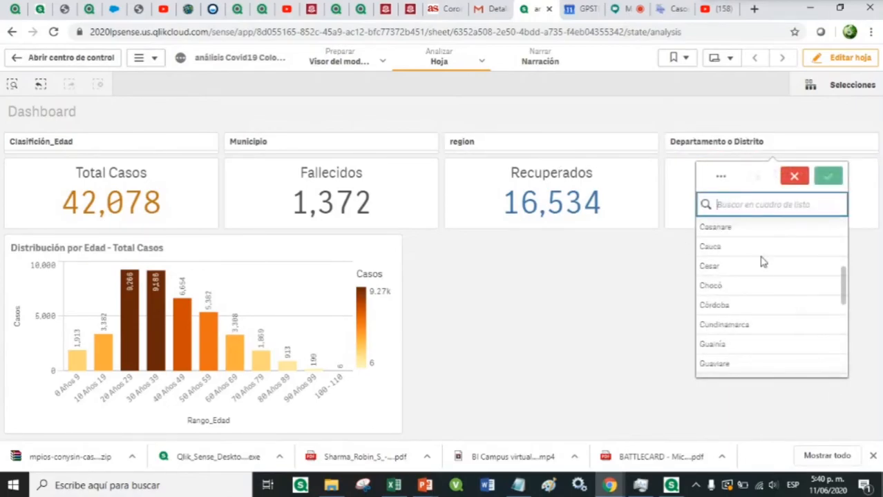
click(731, 288)
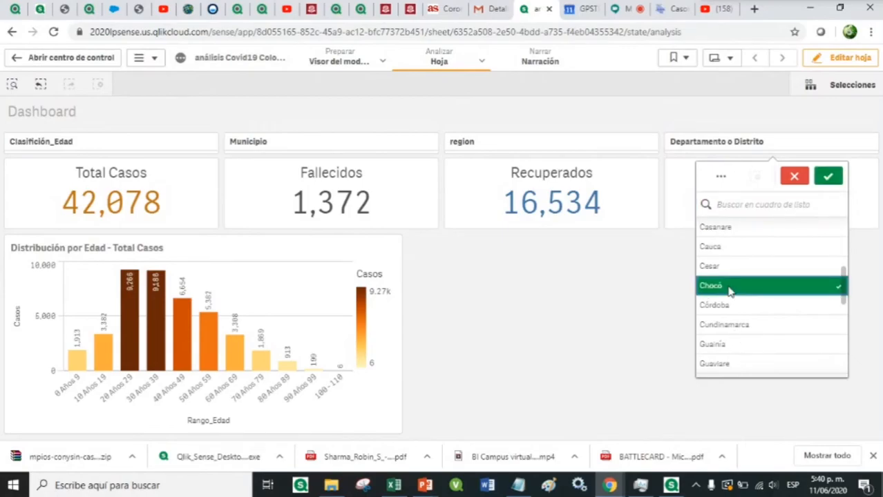
click(825, 177)
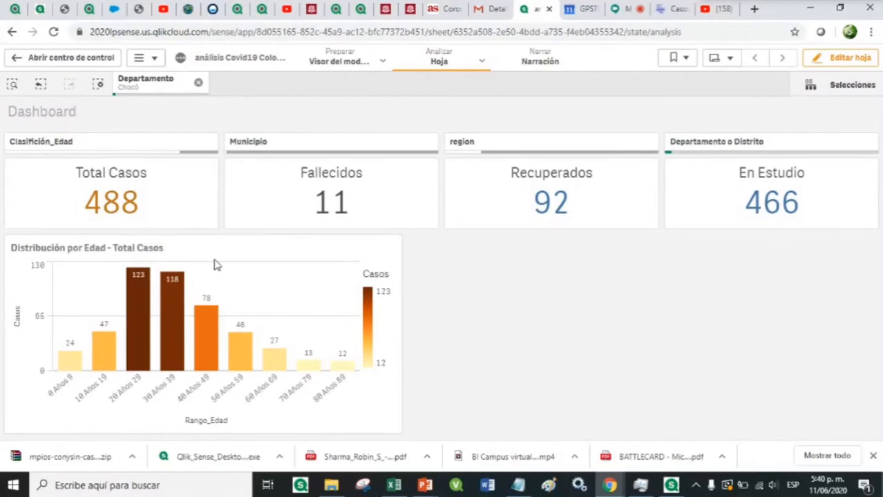
click(199, 82)
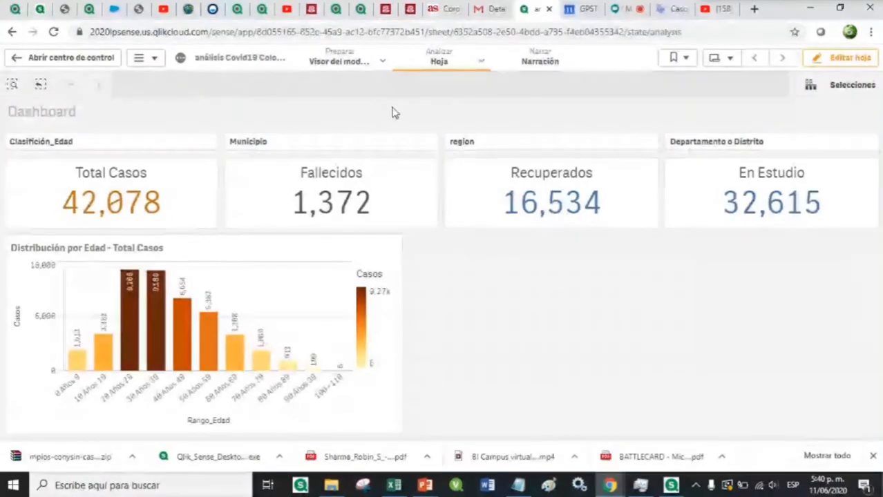
Reopen the sheet for editing, shorten the four KPIs by one grid row each and extend the age bar chart upward to meet them
click(836, 60)
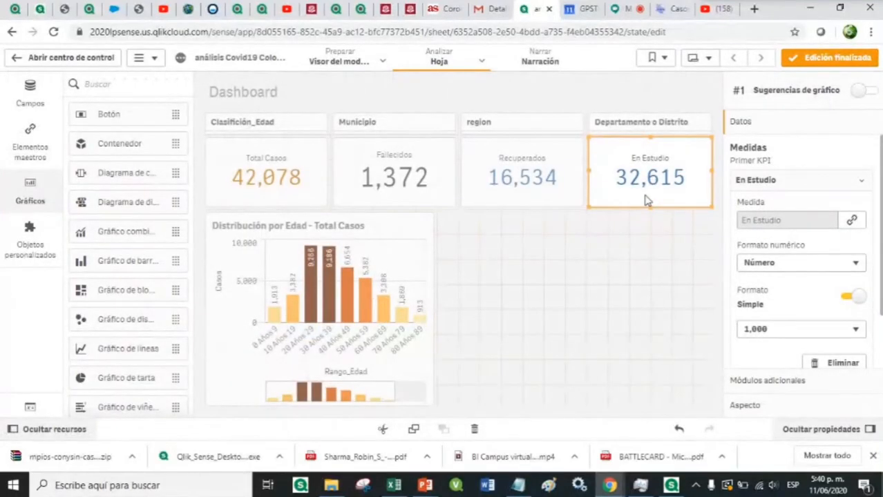
drag(650, 208, 649, 197)
click(522, 201)
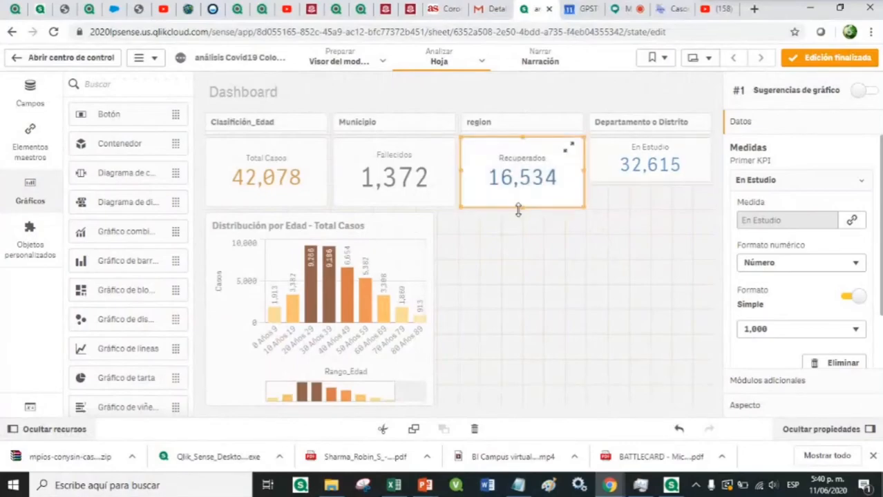
drag(521, 204, 523, 193)
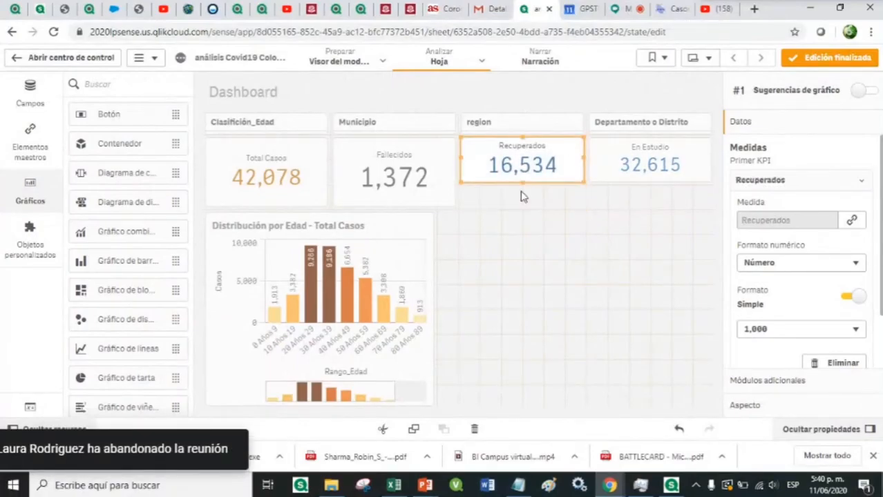
click(420, 177)
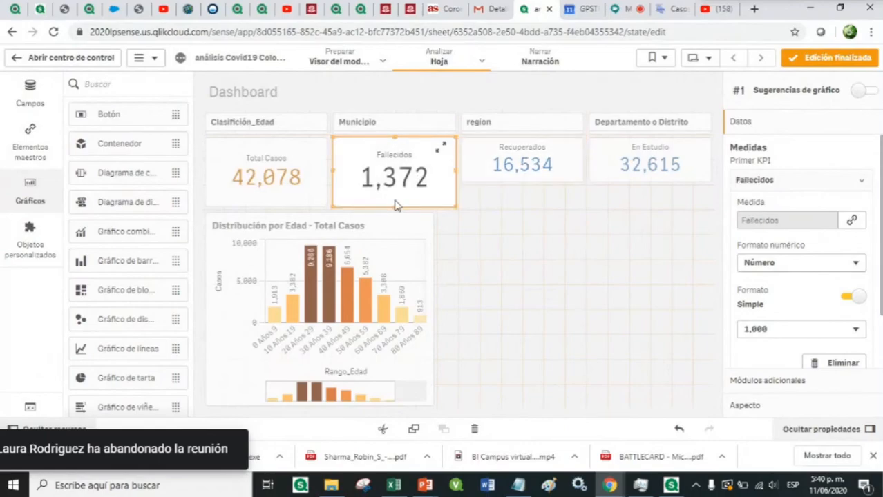
drag(395, 203, 401, 193)
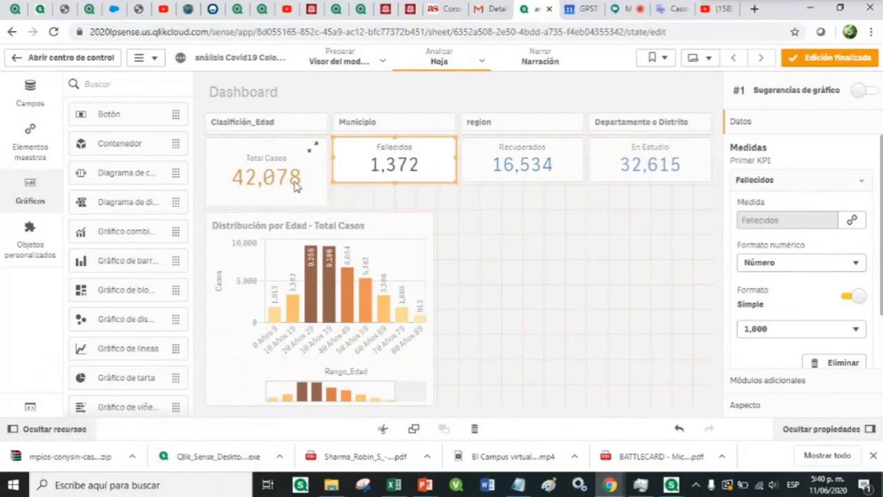
click(266, 203)
drag(266, 203, 266, 193)
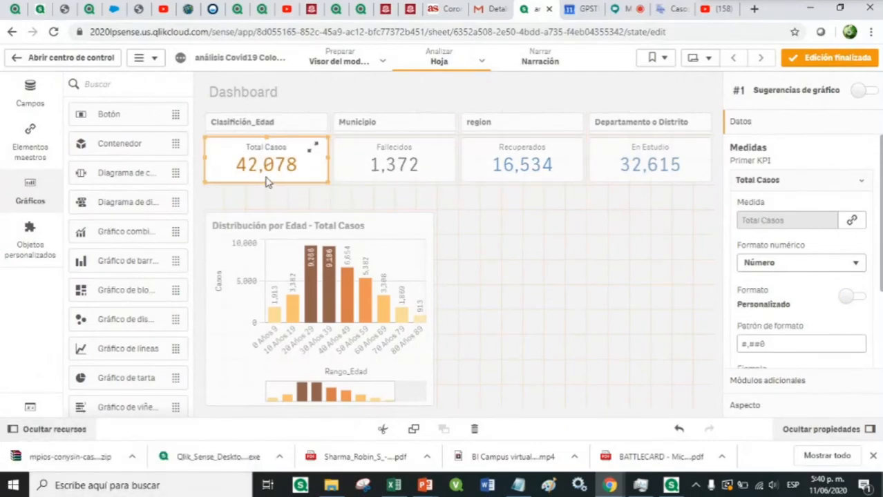
click(314, 222)
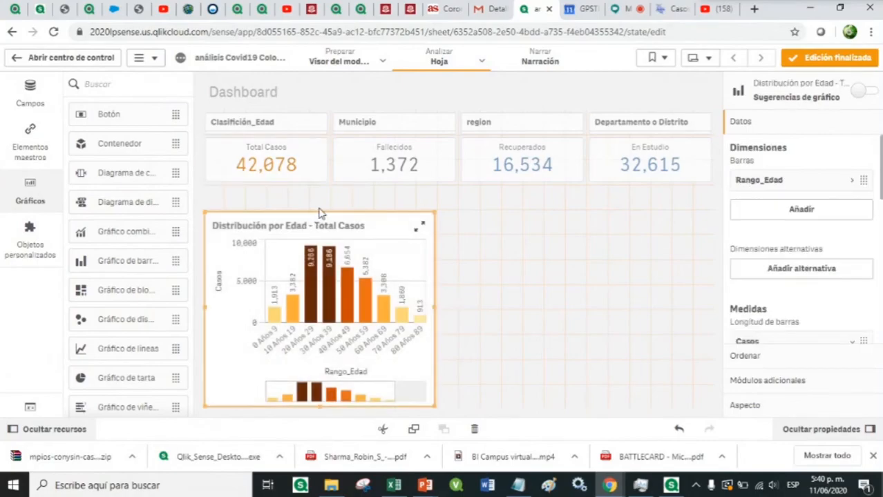
drag(318, 213, 318, 196)
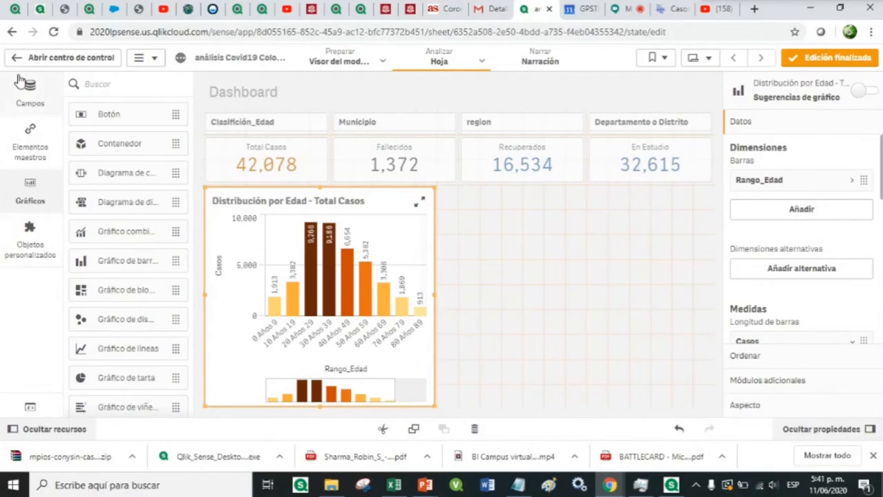
Add a map beside the age bar chart and enlarge it to fill the free area under the KPIs
scroll(138, 260, down, 2)
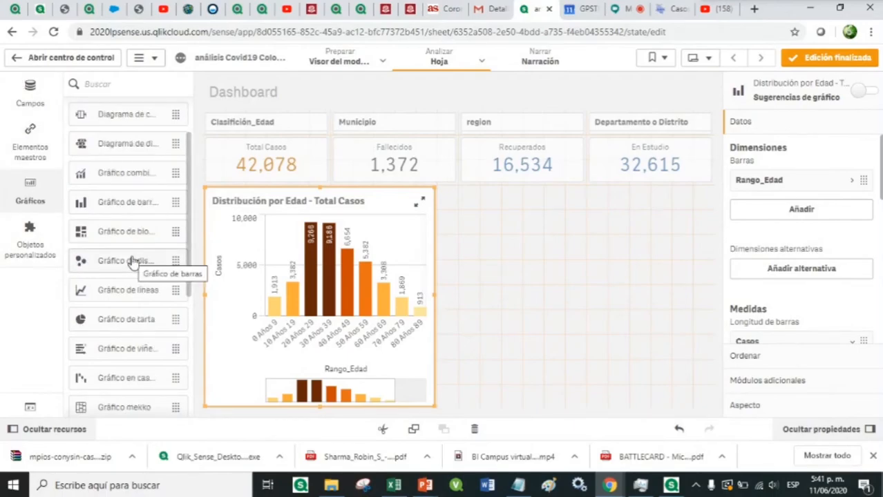
scroll(132, 261, down, 2)
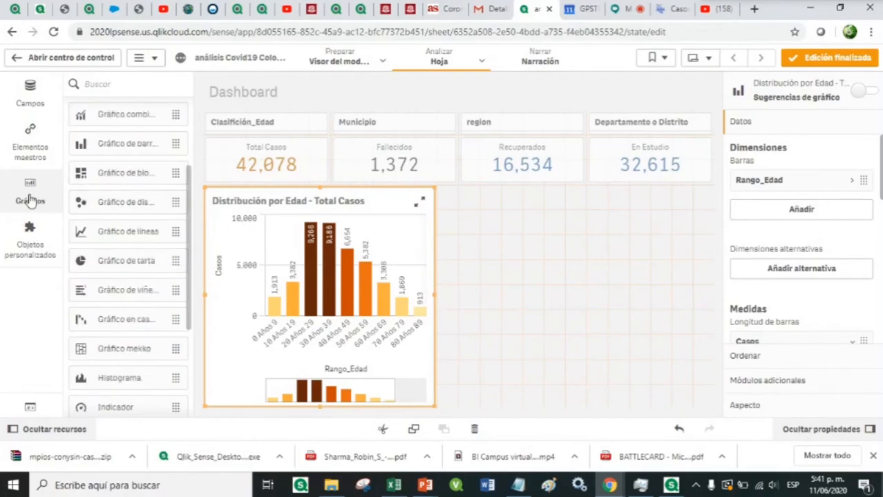
scroll(102, 197, down, 3)
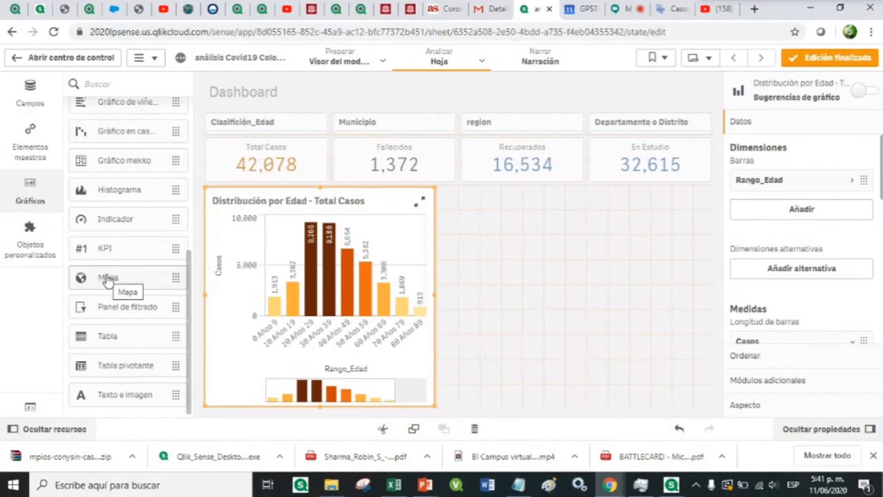
drag(105, 280, 554, 272)
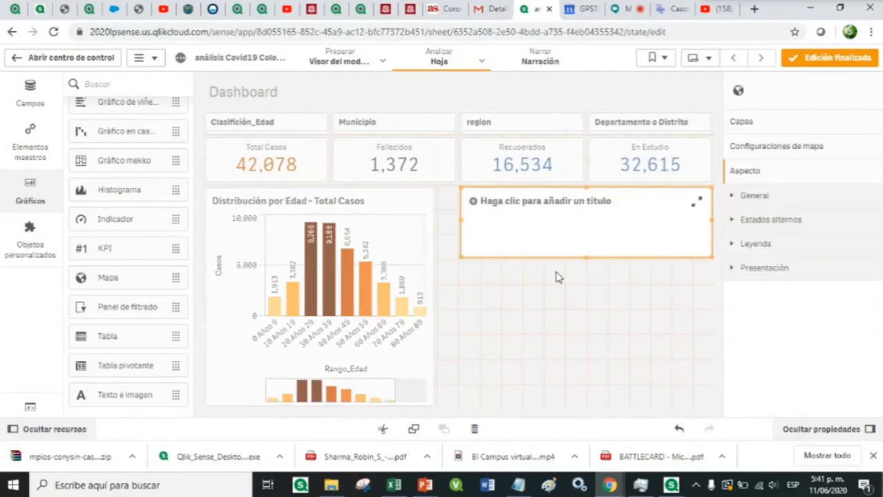
drag(599, 255, 561, 398)
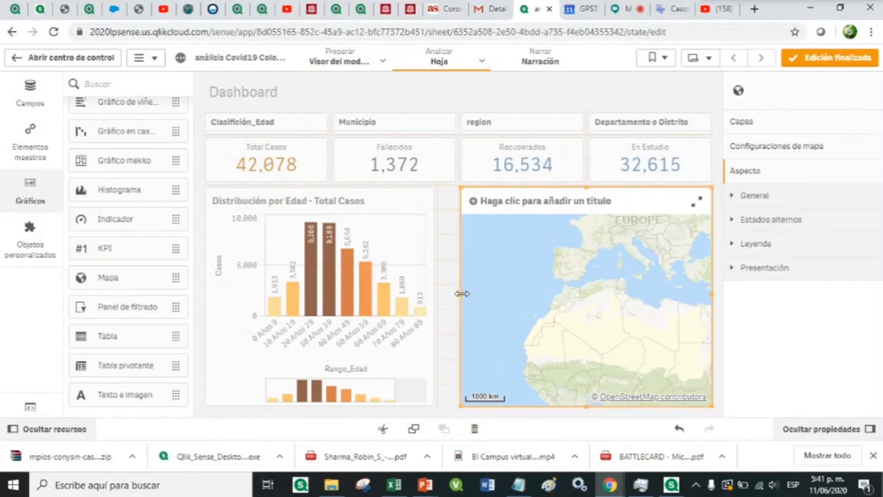
drag(460, 296, 437, 294)
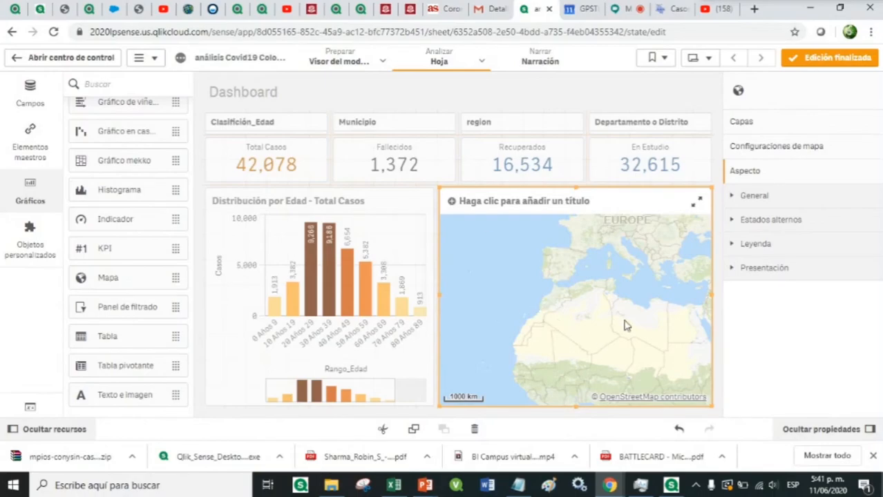
Add the Departamento field from the HistoricoCovid table to the map as a new area layer
click(30, 90)
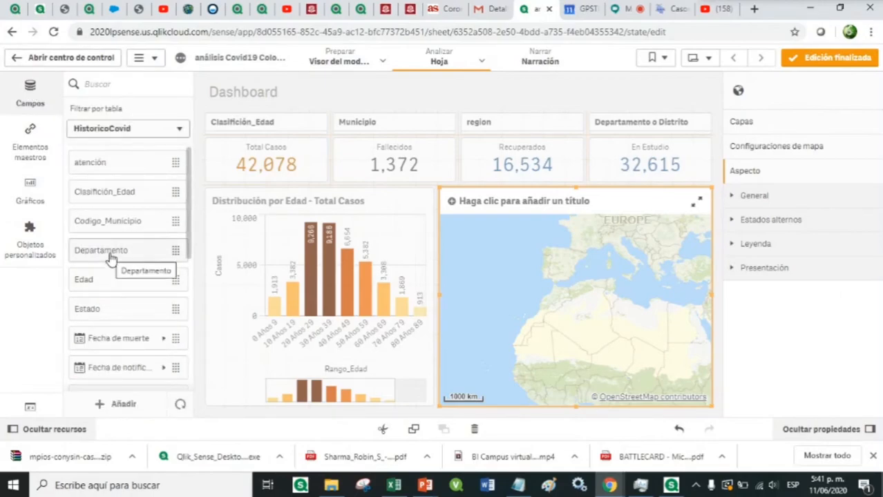
drag(104, 257, 576, 282)
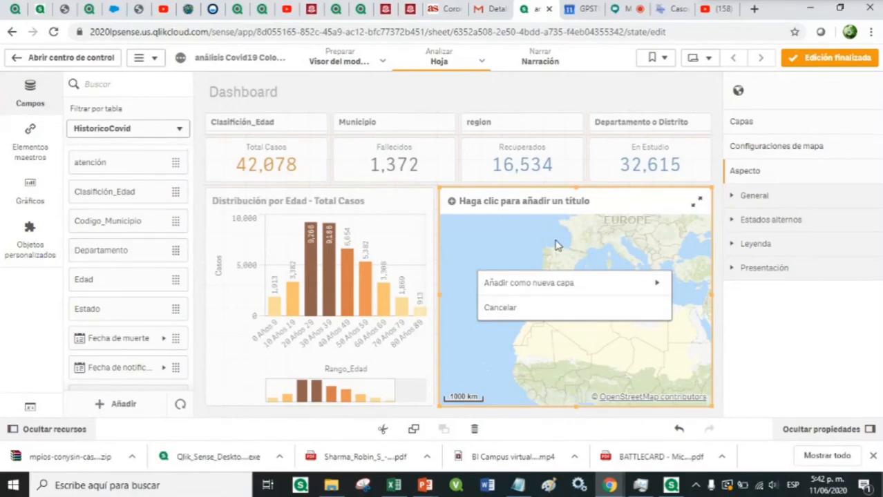
click(547, 285)
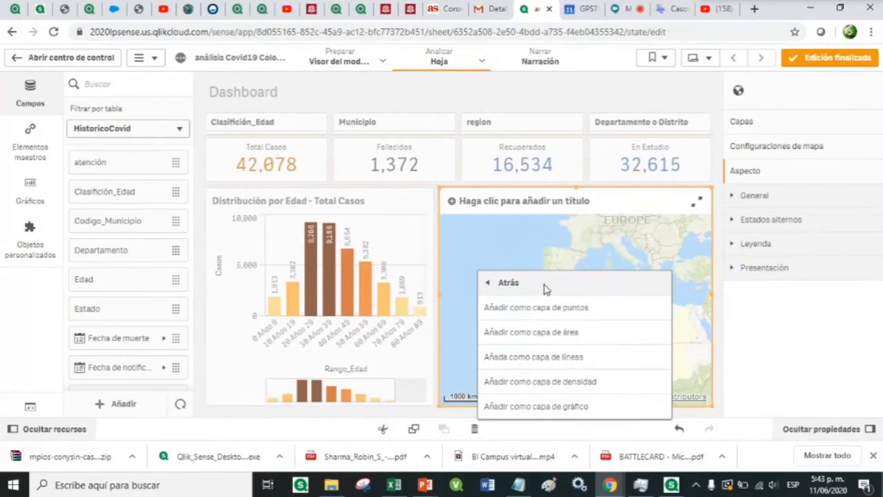
click(561, 334)
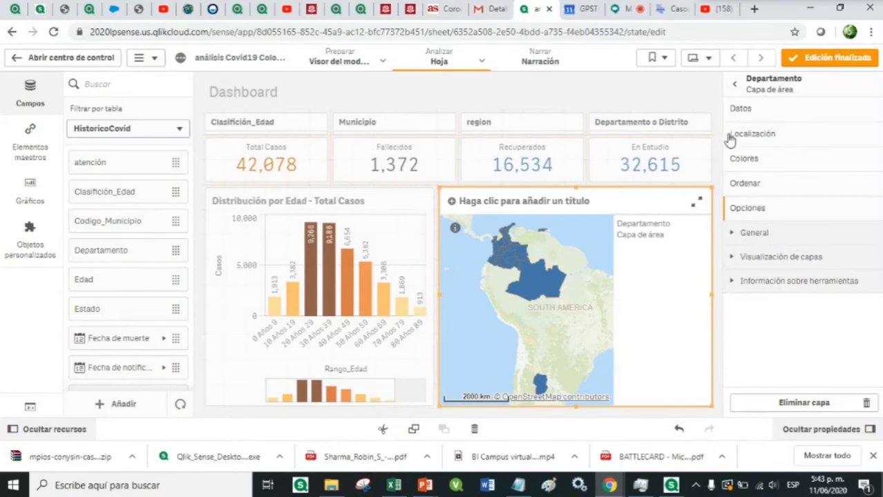
Switch the Departamento layer's location scope from automatic to custom and set its country to 'CO'
click(736, 87)
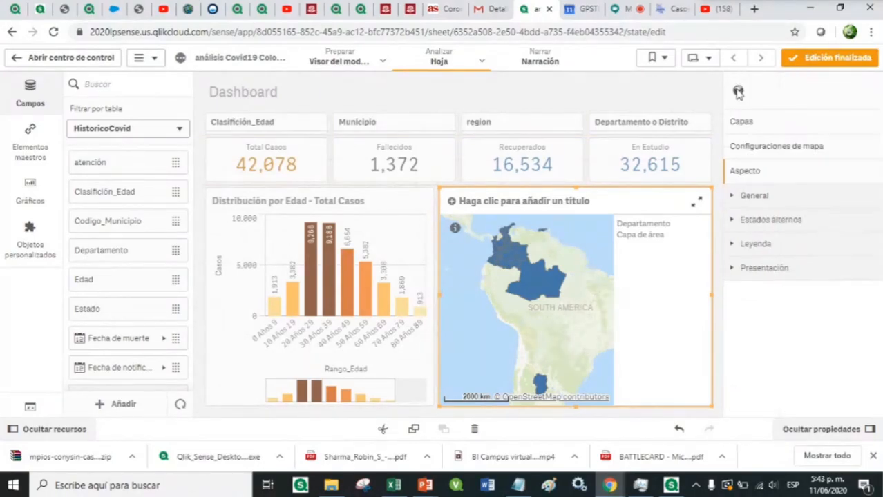
click(745, 124)
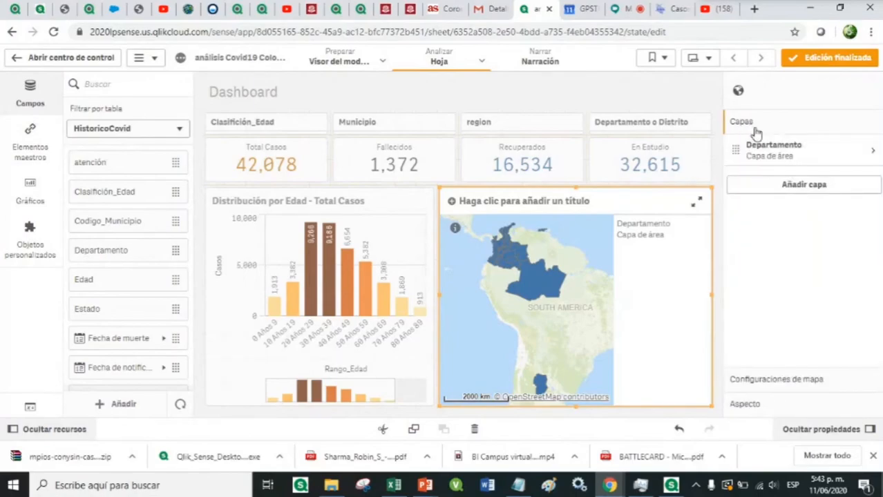
click(853, 159)
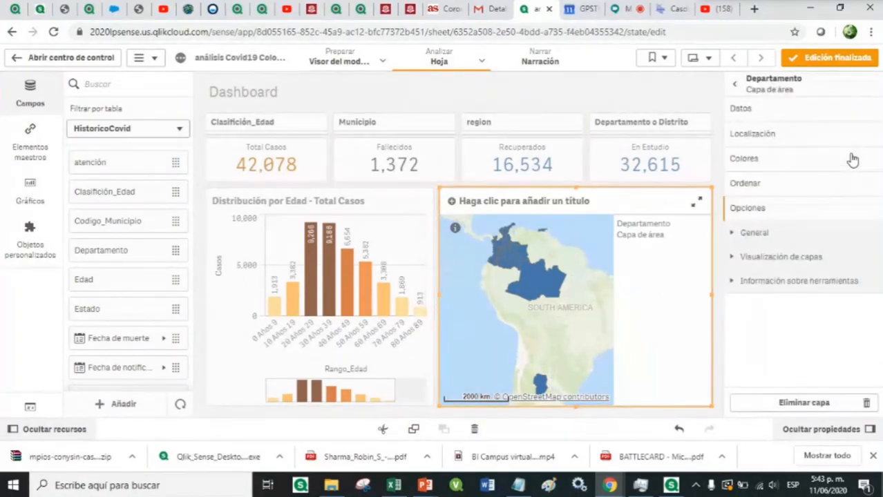
click(784, 136)
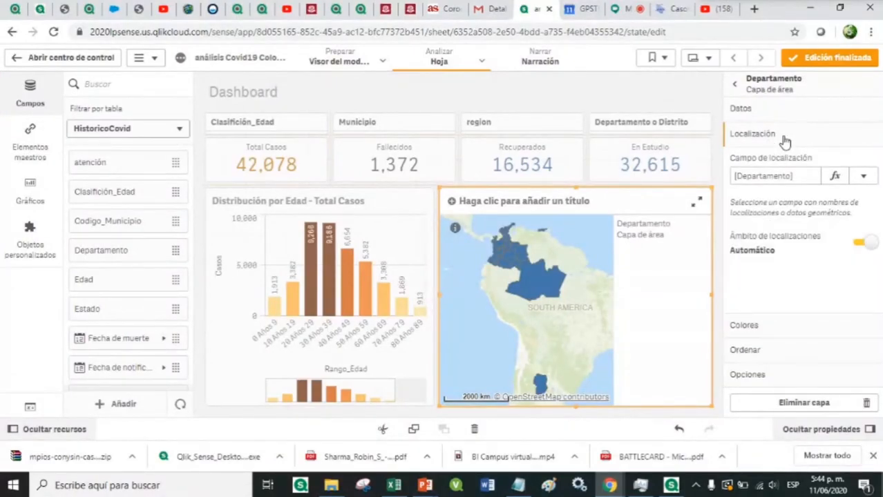
click(858, 243)
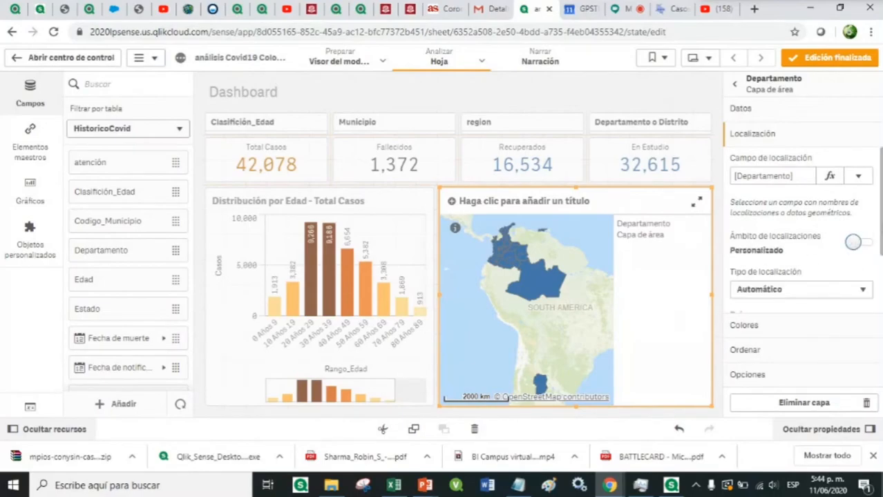
drag(880, 226, 879, 280)
click(758, 256)
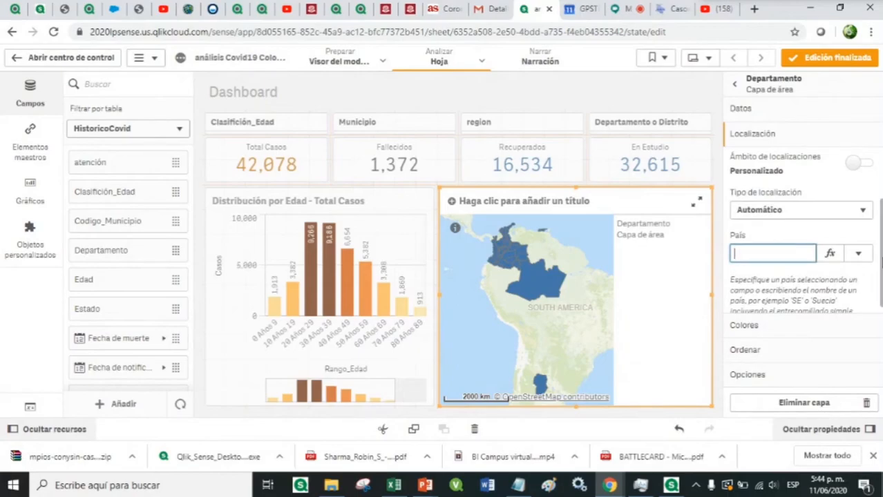
text(¿¿)
key(BackSpace)
key(BackSpace)
text('CO)
click(780, 241)
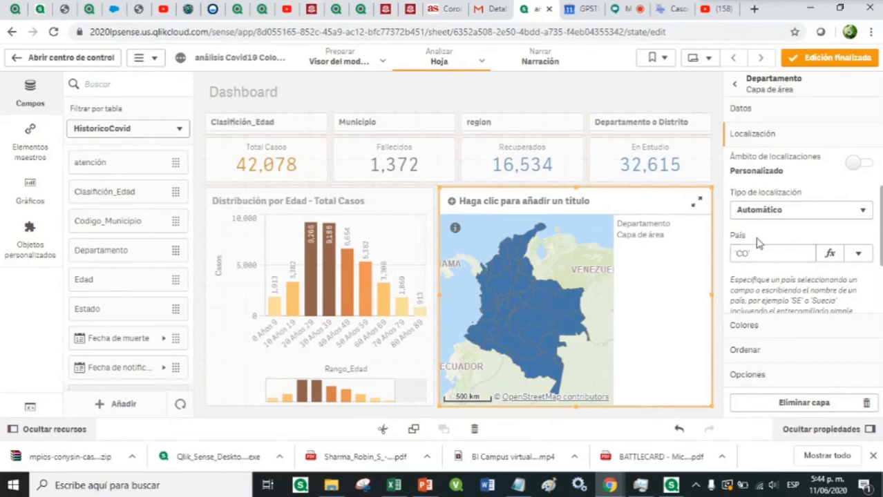
Review the Departamento layer's location settings, including the location field, the available location types and the country entry
drag(878, 235, 880, 208)
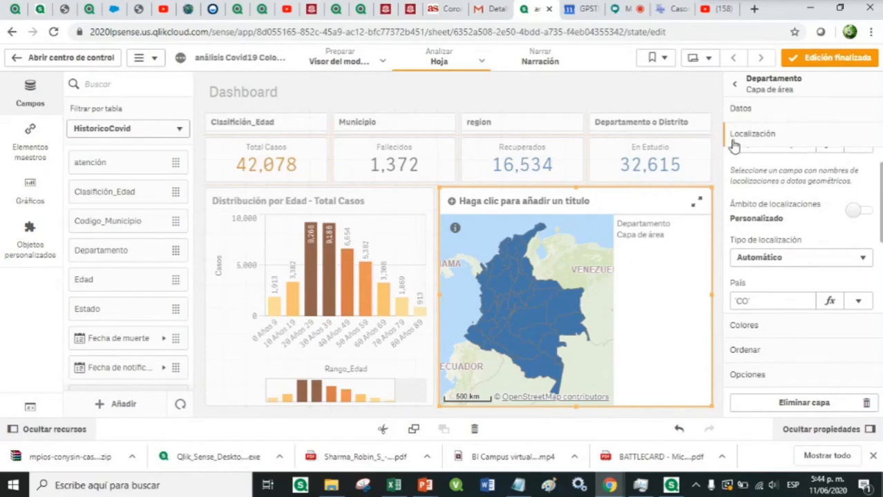
scroll(862, 194, up, 1)
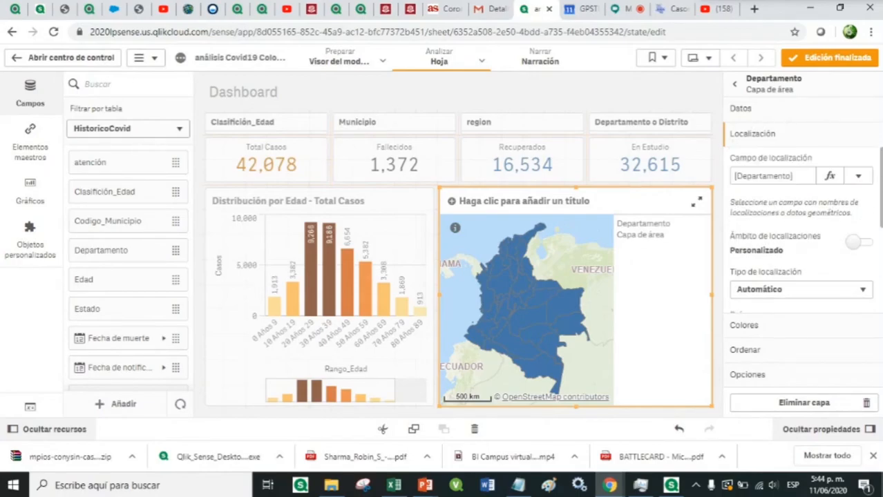
scroll(804, 230, down, 2)
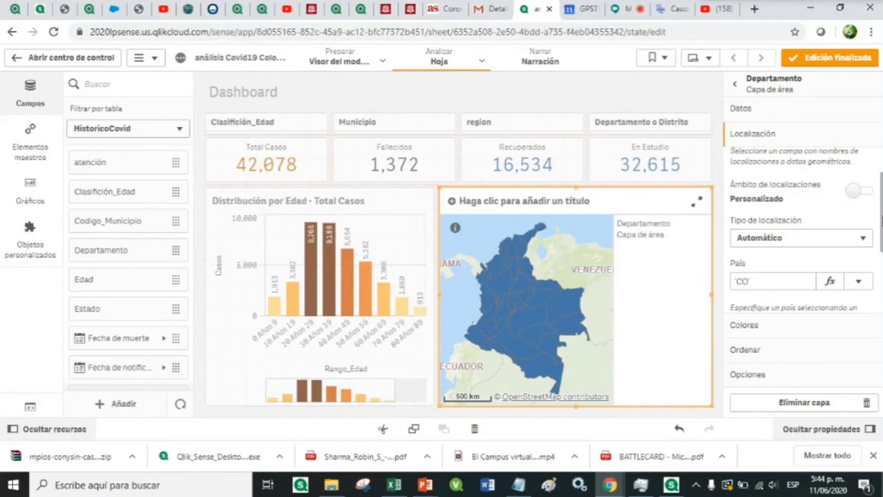
scroll(774, 227, down, 2)
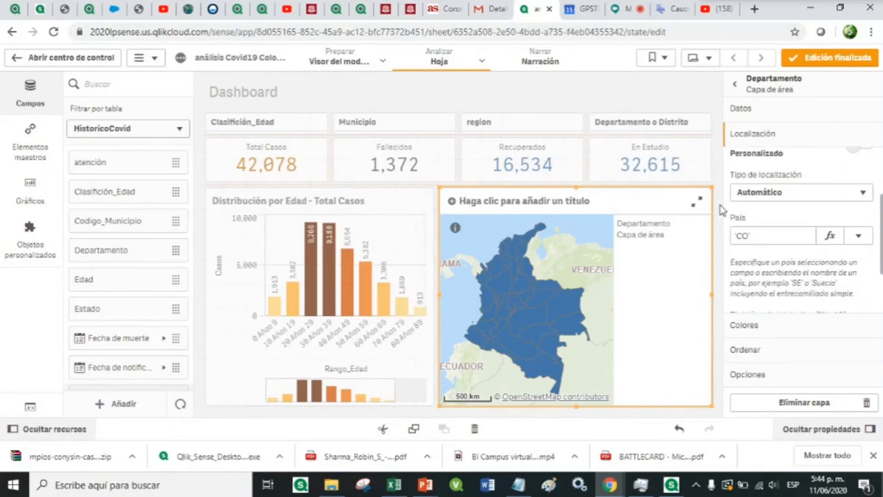
click(862, 195)
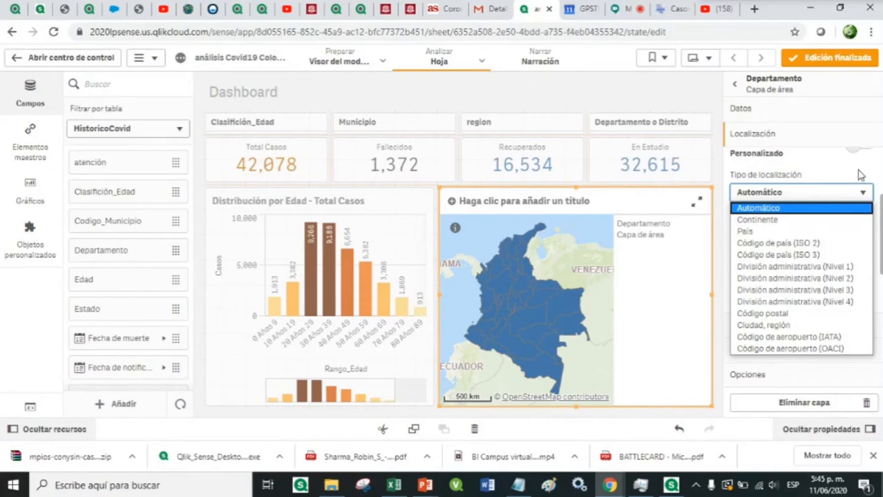
click(861, 177)
click(767, 236)
drag(767, 236, 717, 235)
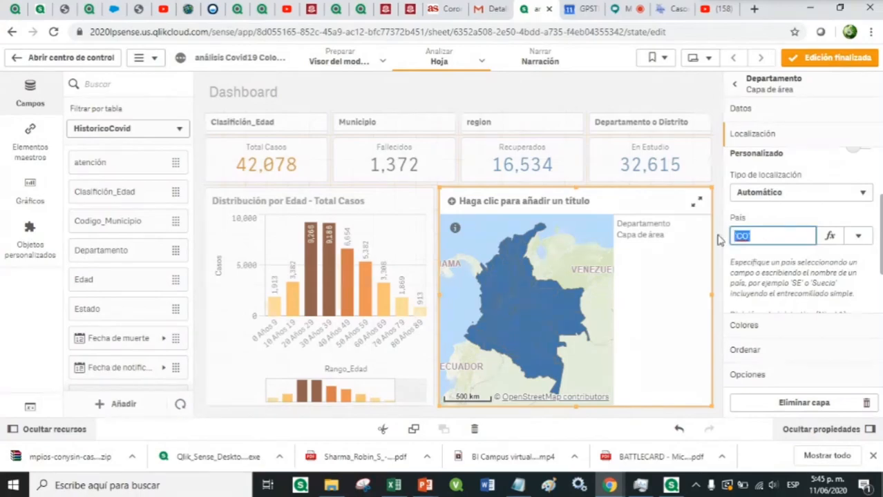
click(765, 217)
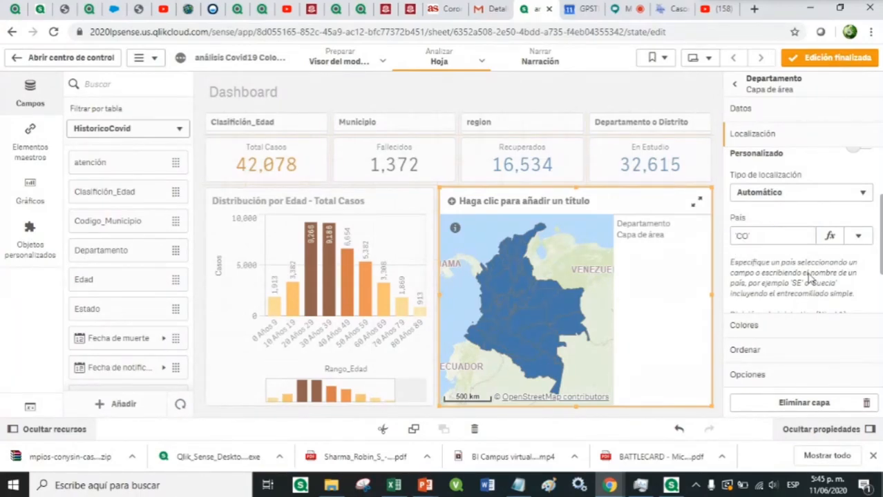
drag(881, 253, 881, 254)
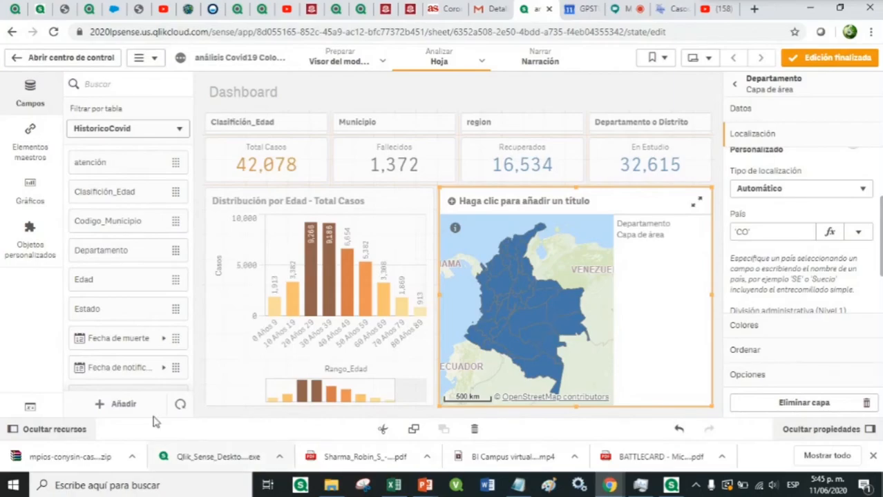
Apply the Total Casos master measure to the map's Departamento layer as its colouring measure
click(31, 152)
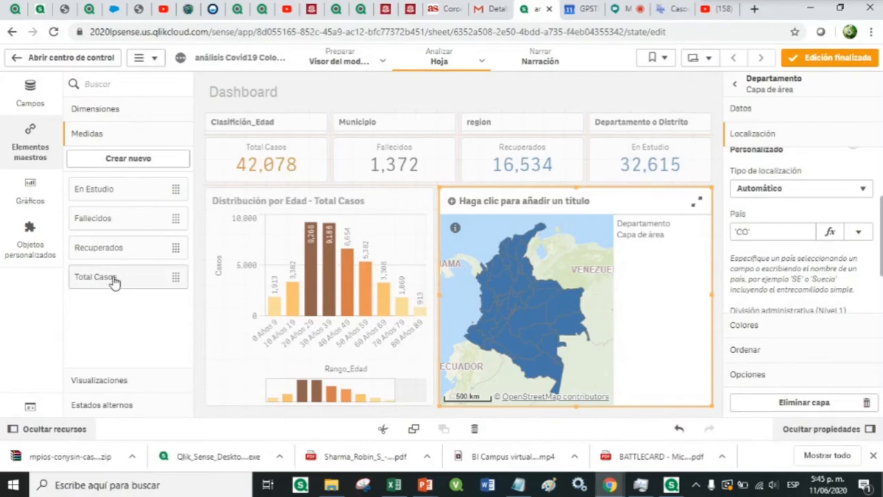
drag(114, 282, 562, 293)
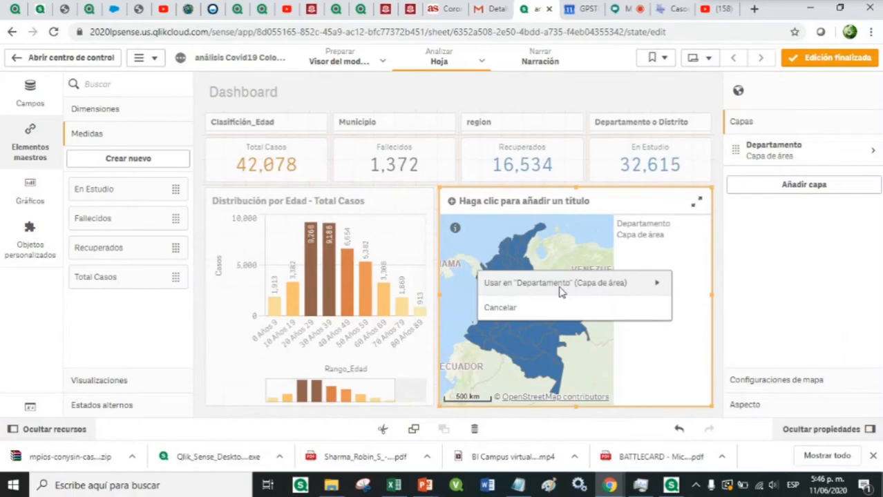
click(573, 291)
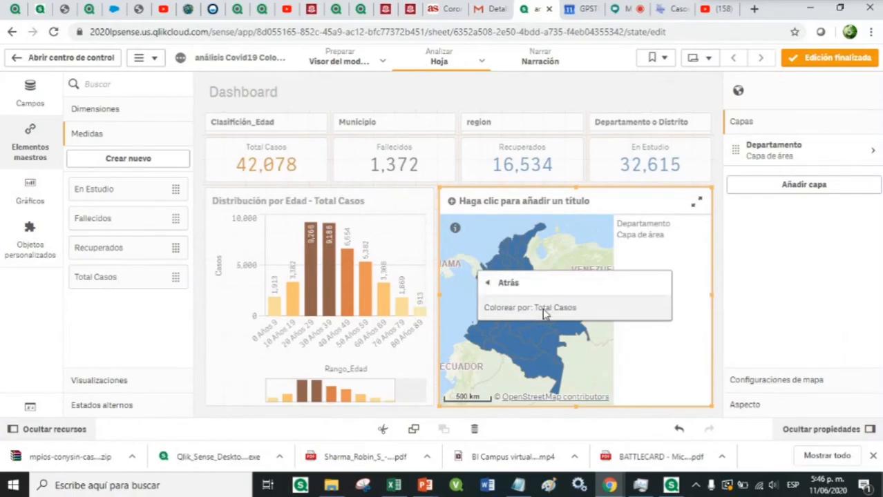
click(543, 308)
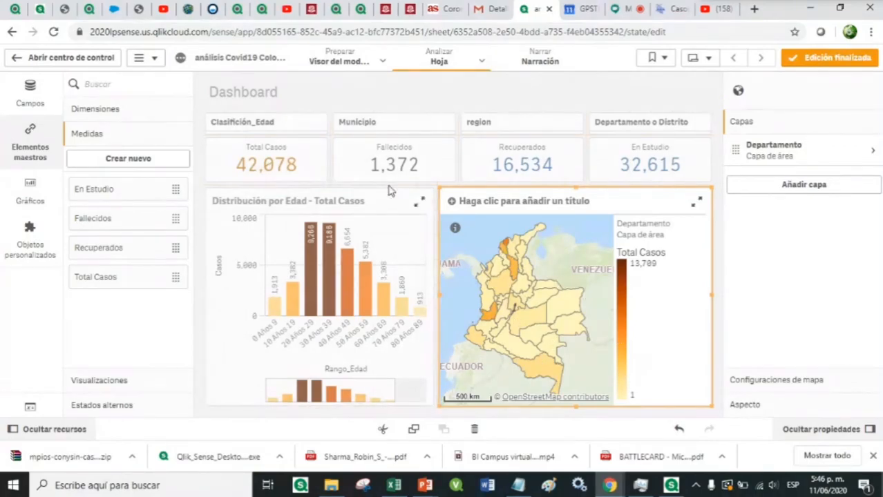
Title the map 'Casos por Departamentos' and finish editing the sheet
click(507, 201)
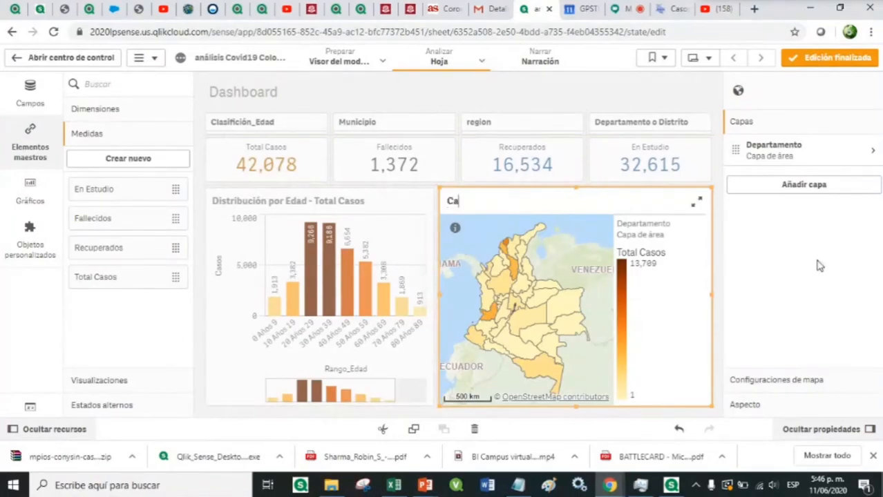
text(Casos por Departamentos)
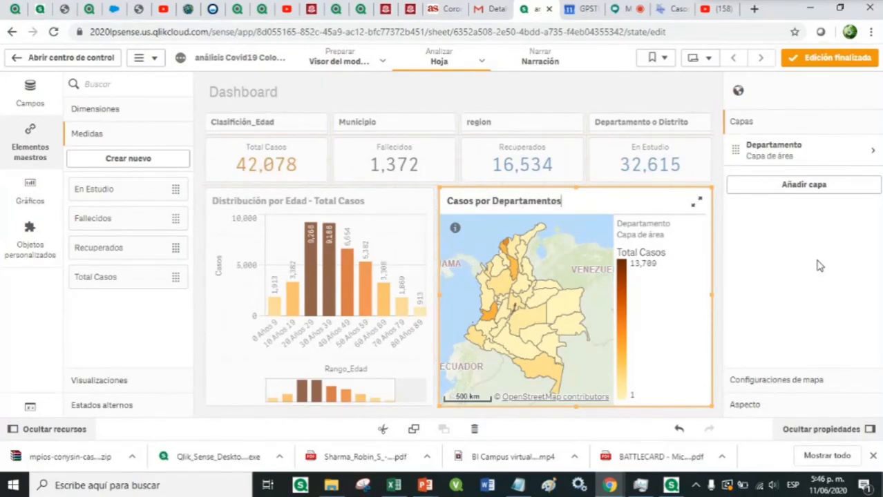
click(683, 305)
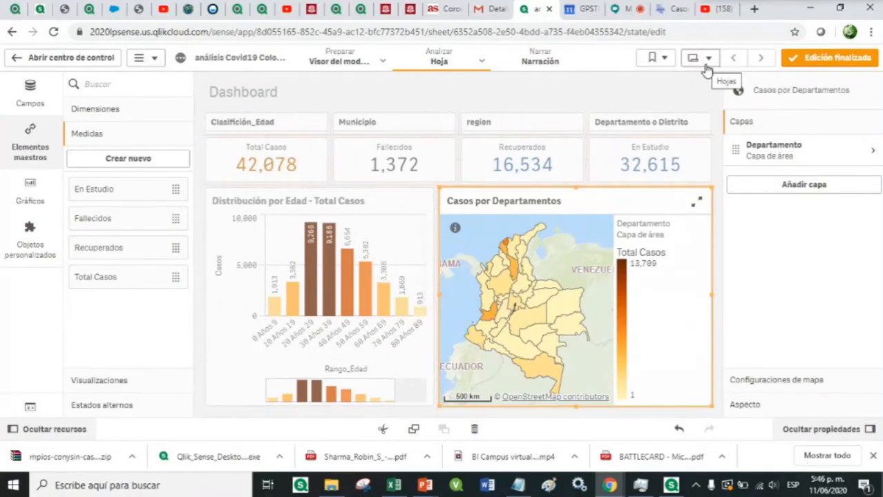
click(826, 60)
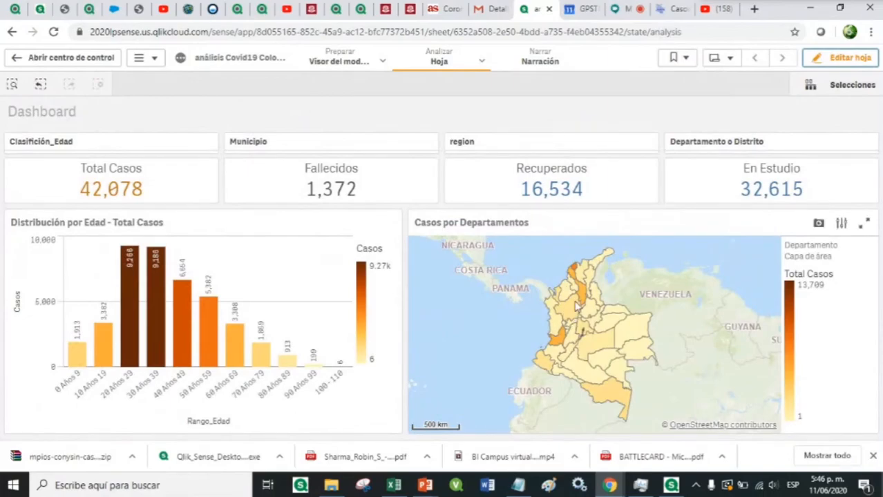
Examine the Total Casos of individual departments across Colombia on the map, including Antioquia, Caquetá, Guainía and Amazonas
mouse_move(571, 311)
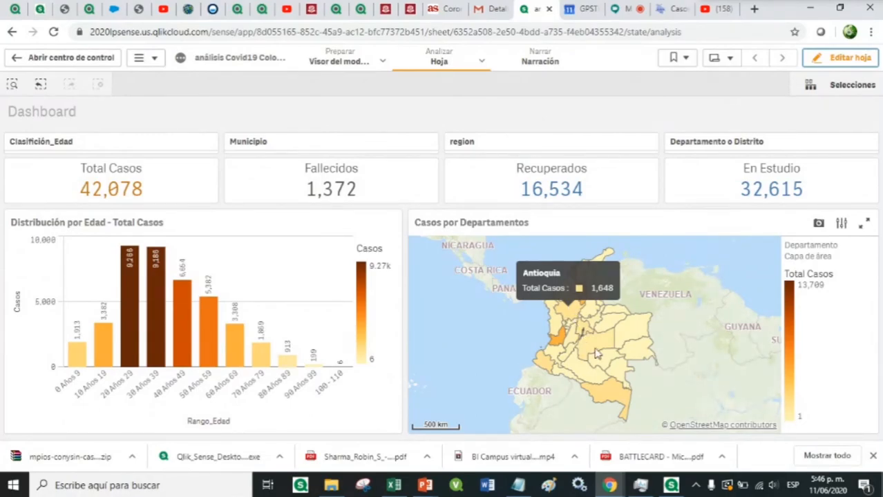
mouse_move(599, 351)
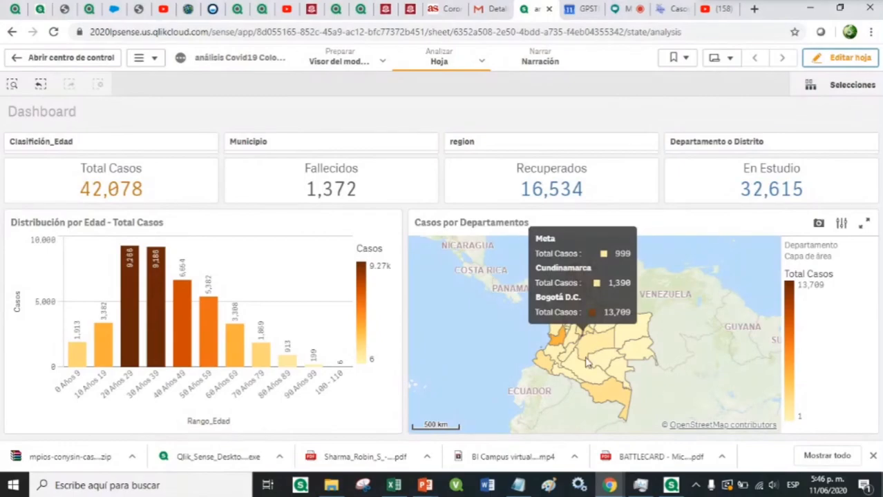
mouse_move(585, 371)
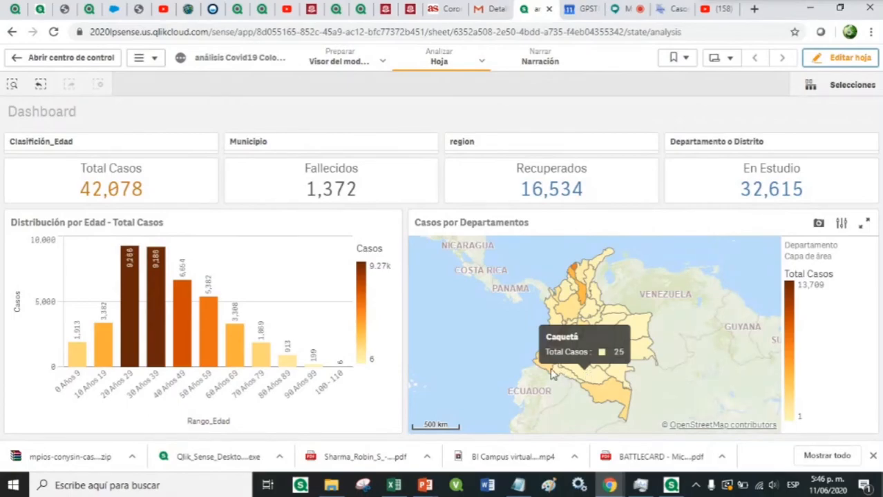
mouse_move(544, 368)
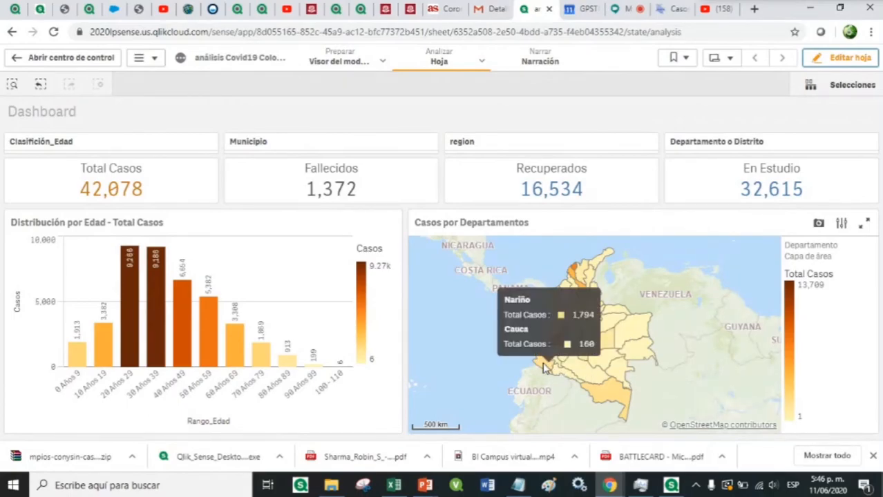
scroll(611, 366, up, 2)
scroll(611, 366, up, 1)
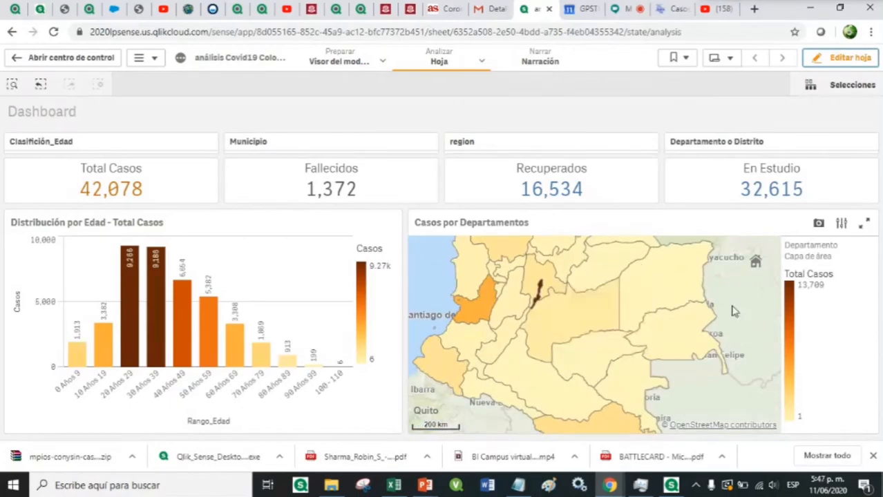
scroll(693, 333, down, 1)
mouse_move(694, 333)
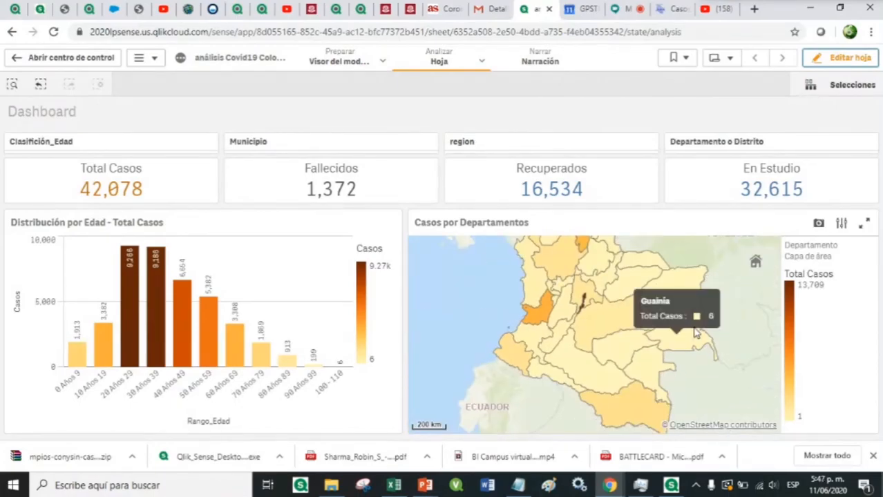
scroll(695, 333, down, 1)
scroll(696, 333, down, 1)
mouse_move(652, 392)
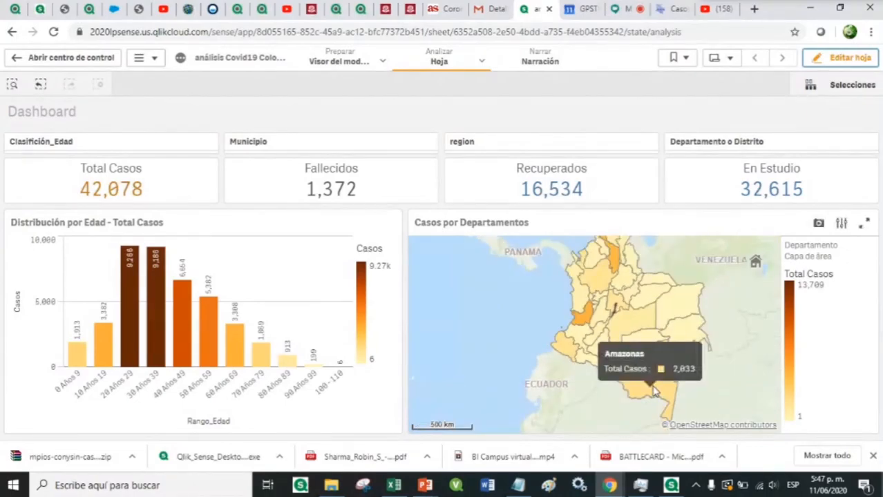
Filter the dashboard to the Amazonas department from the map, and clear that selection after checking the charts
click(655, 392)
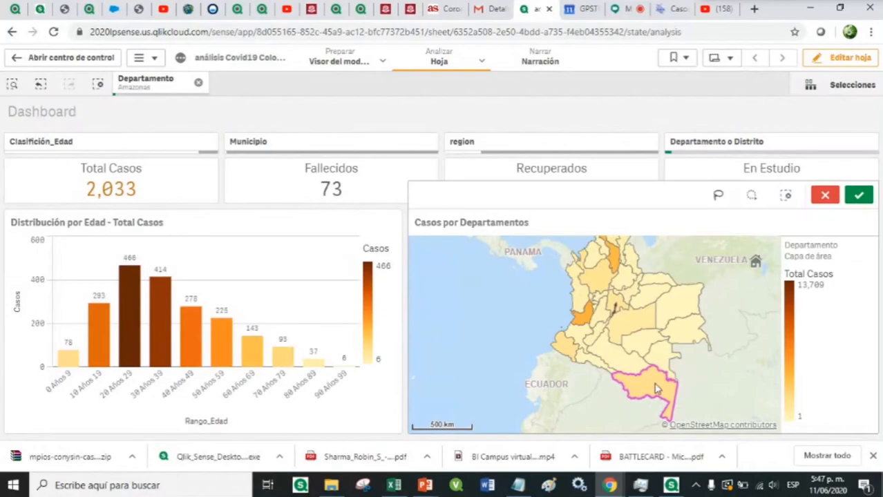
mouse_move(643, 392)
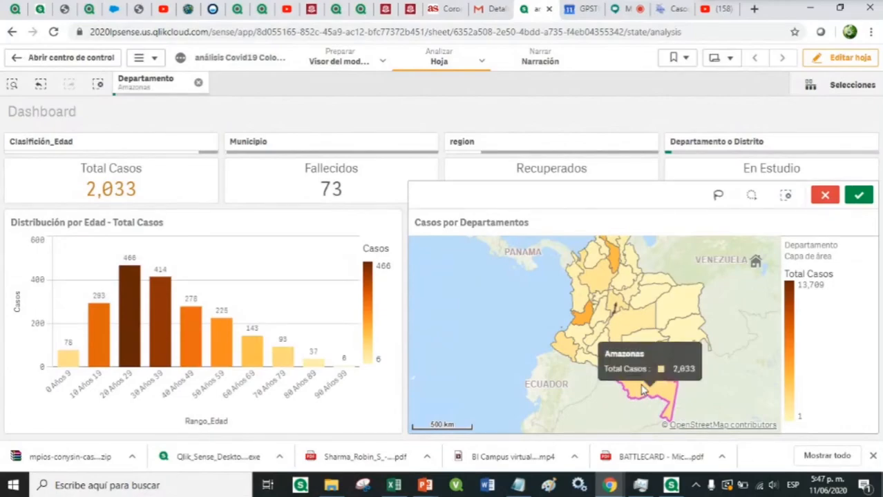
click(858, 196)
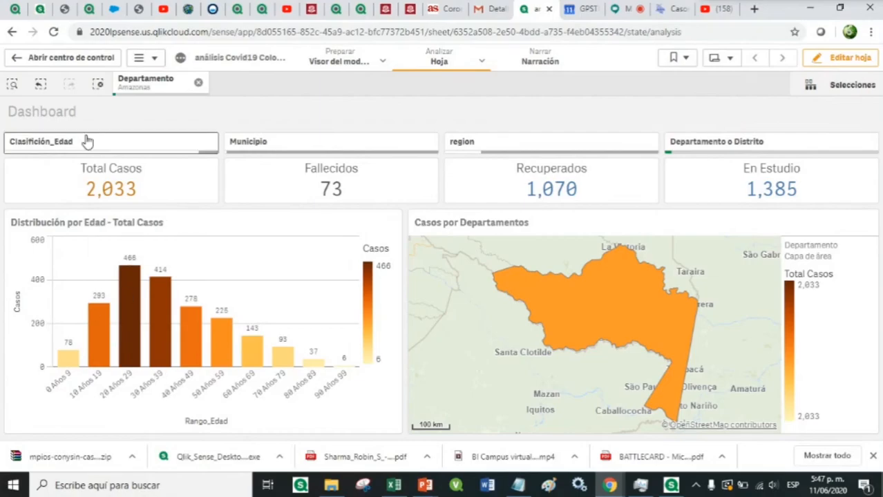
click(198, 84)
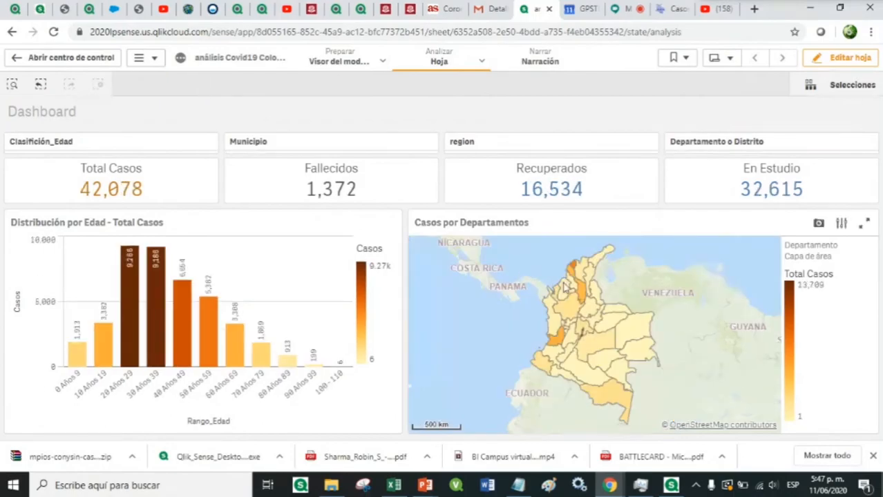
Filter the dashboard to Región Pacífico, check its departments' Total Casos on the map, and clear the region selection
mouse_move(565, 286)
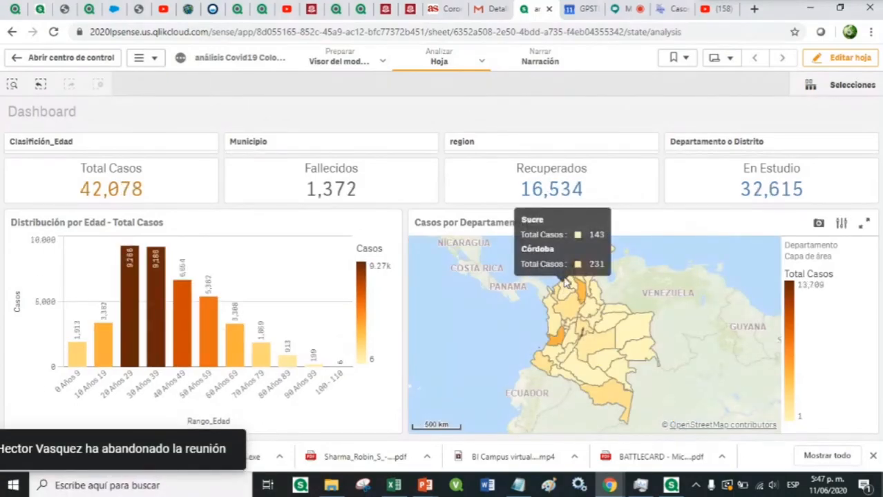
click(507, 147)
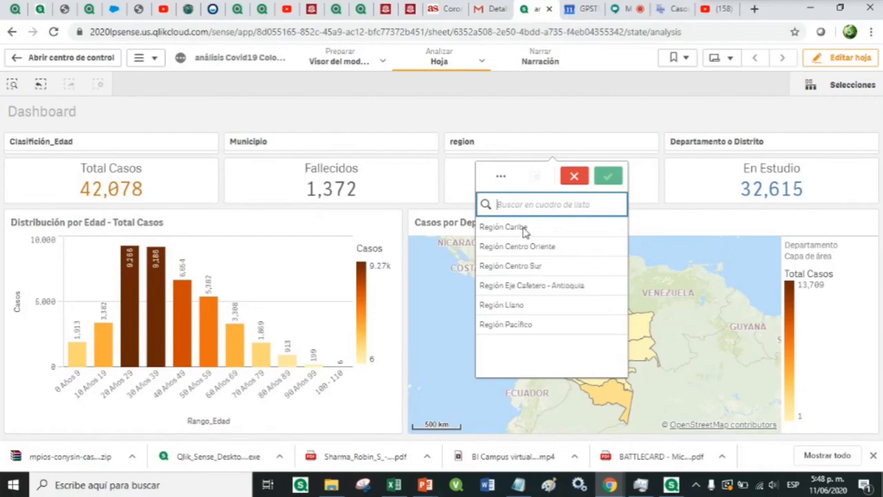
click(520, 325)
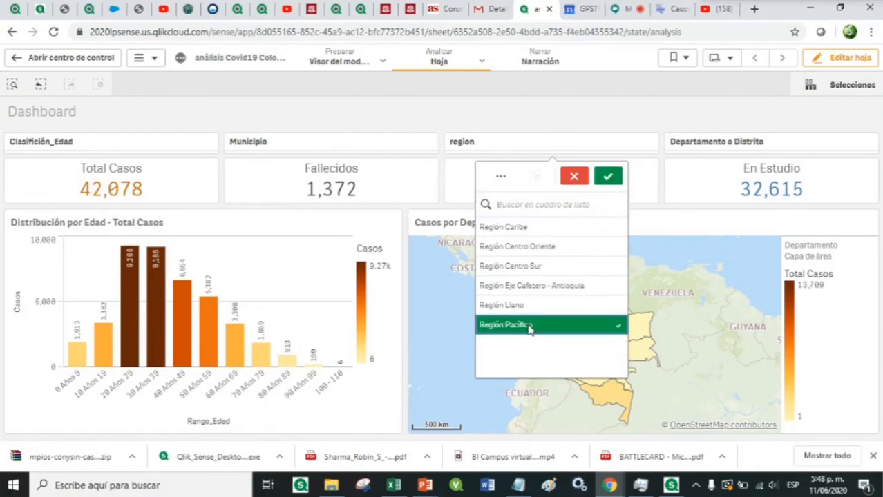
click(608, 177)
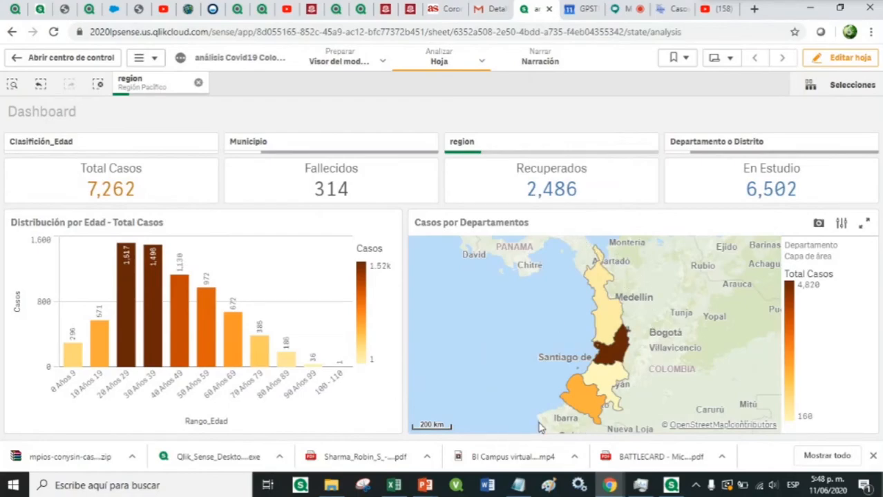
mouse_move(611, 308)
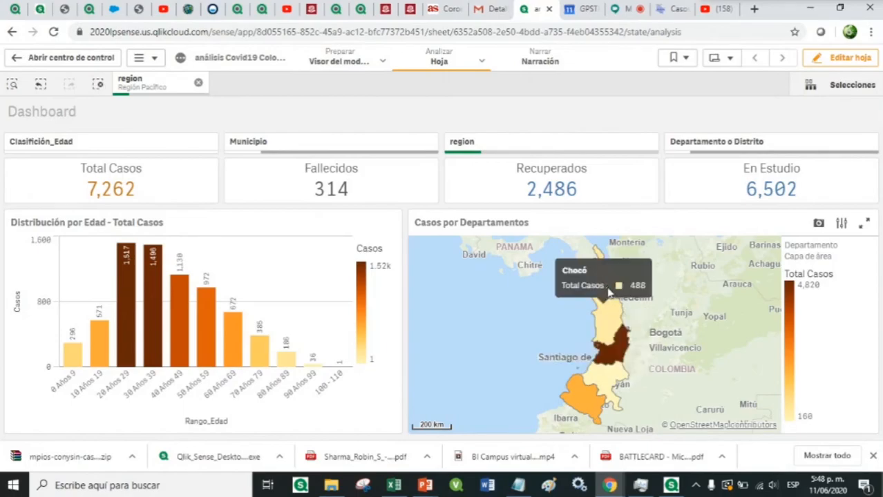
mouse_move(615, 357)
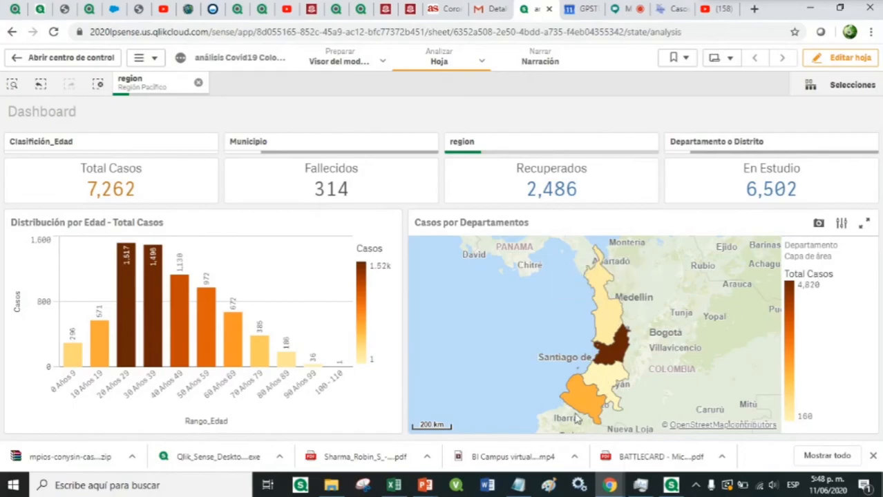
mouse_move(584, 406)
mouse_move(611, 379)
click(198, 83)
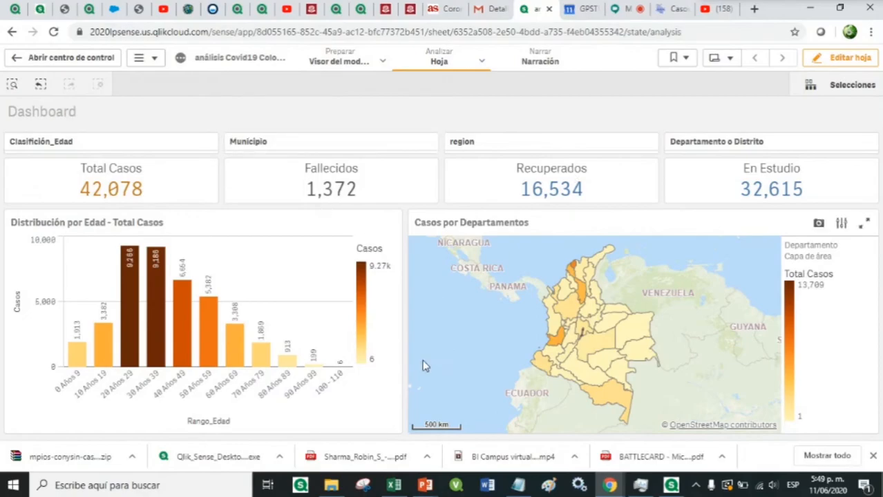
Return the Dashboard sheet to edit mode and open the list of available chart types
mouse_move(77, 367)
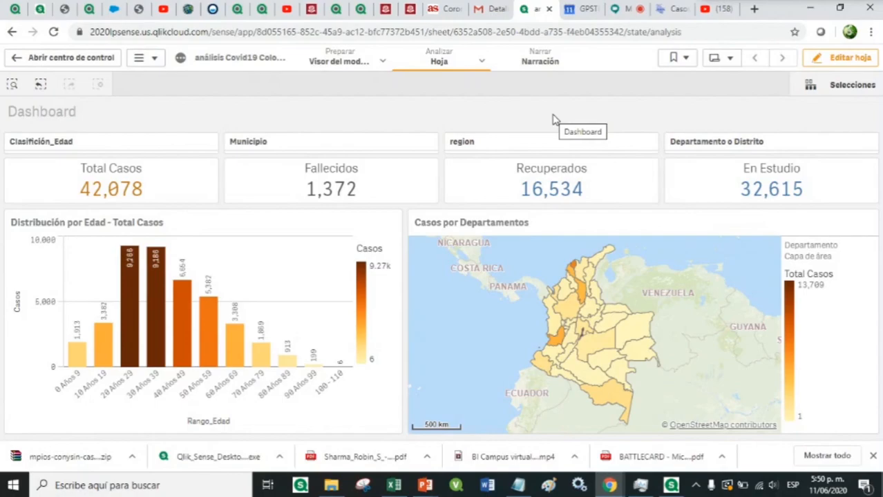
click(818, 64)
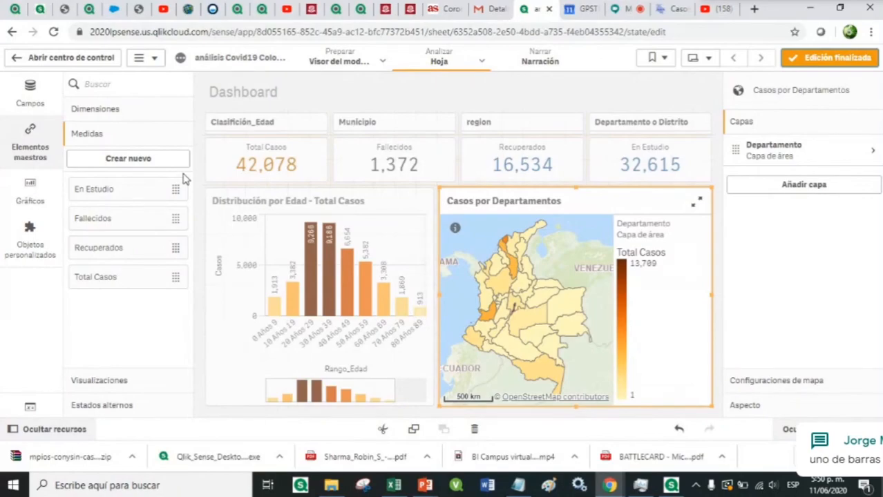
click(29, 196)
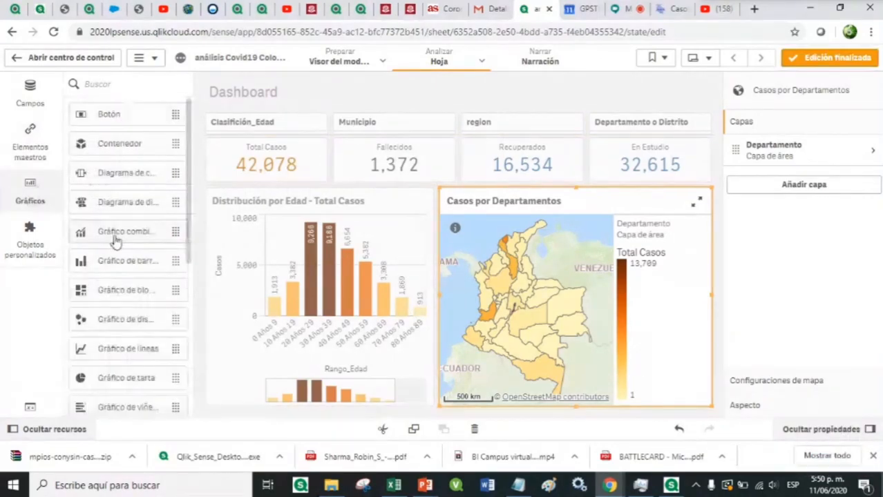